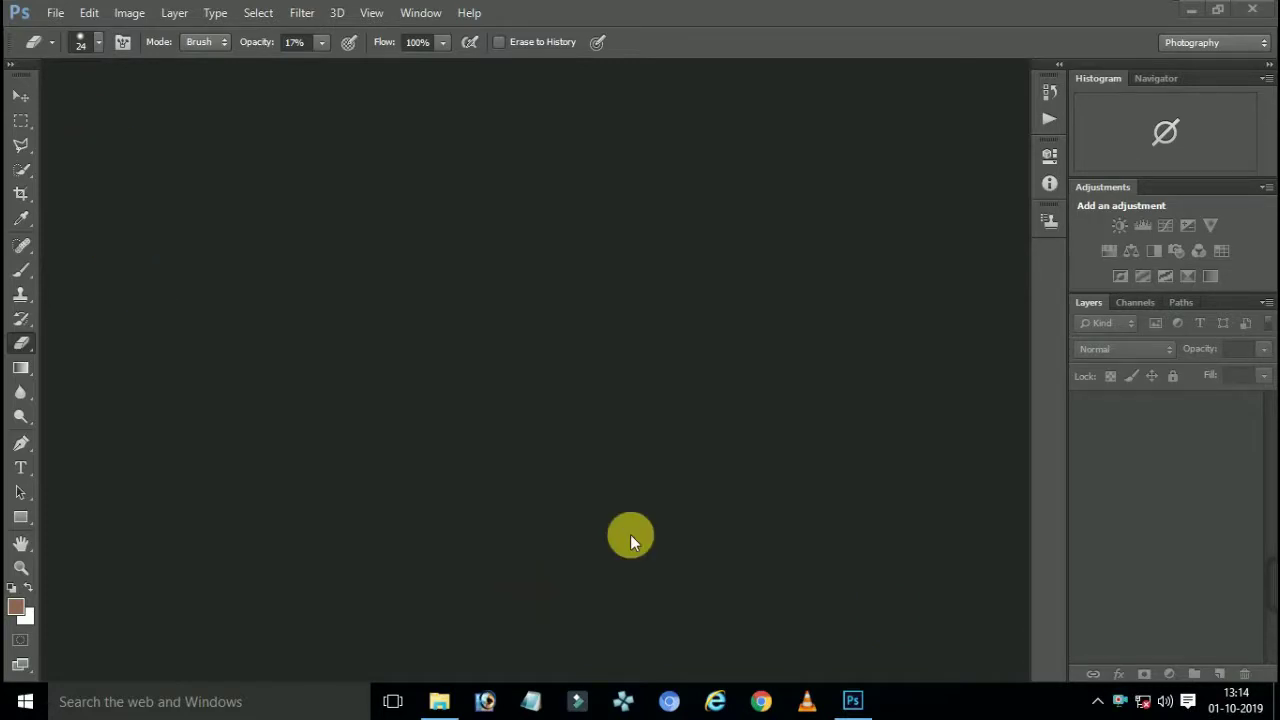
Create a new white 2300 × 1500 px document, Untitled-1
{"action": "left_click", "coordinate": [55, 12]}
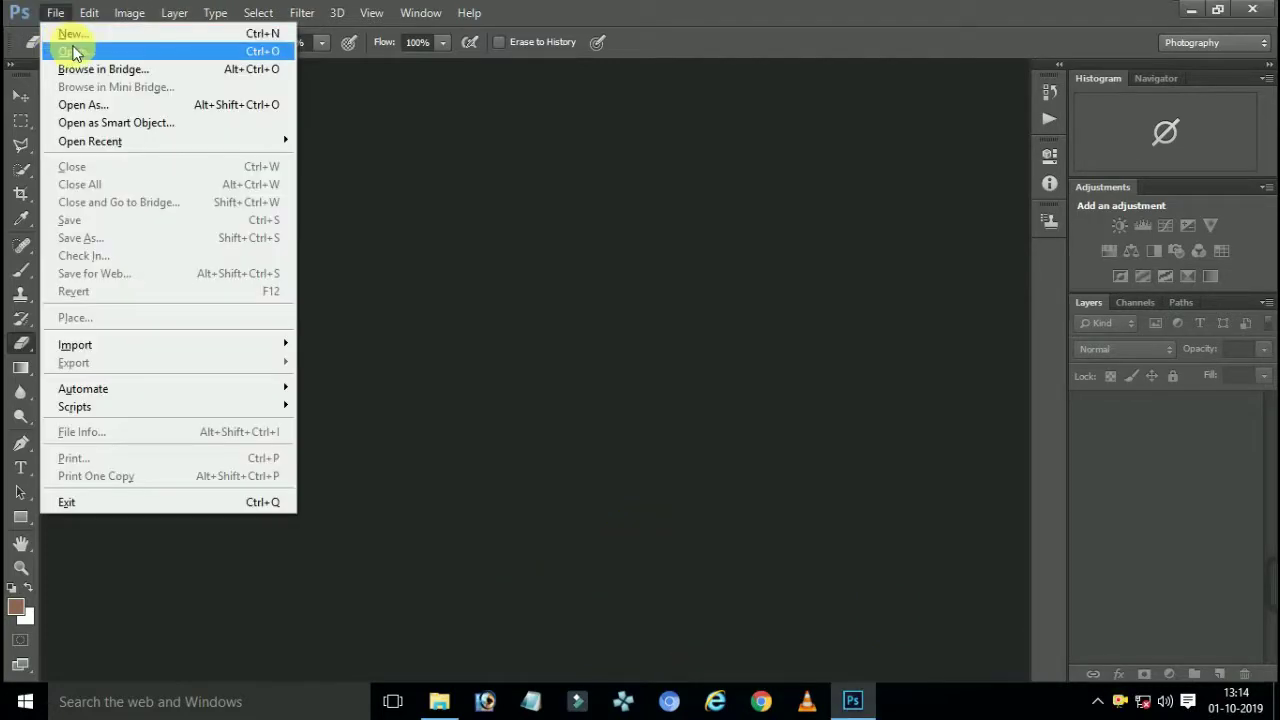
{"action": "left_click", "coordinate": [110, 34]}
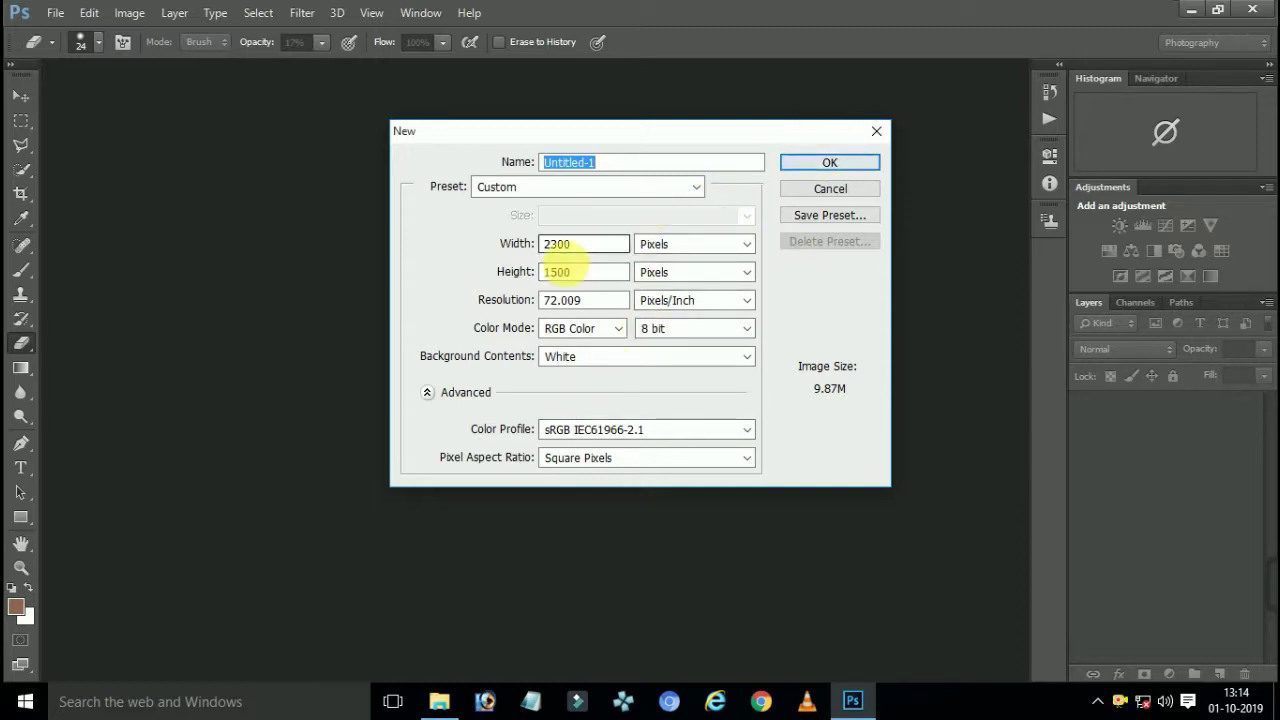
{"action": "double_click", "coordinate": [557, 248]}
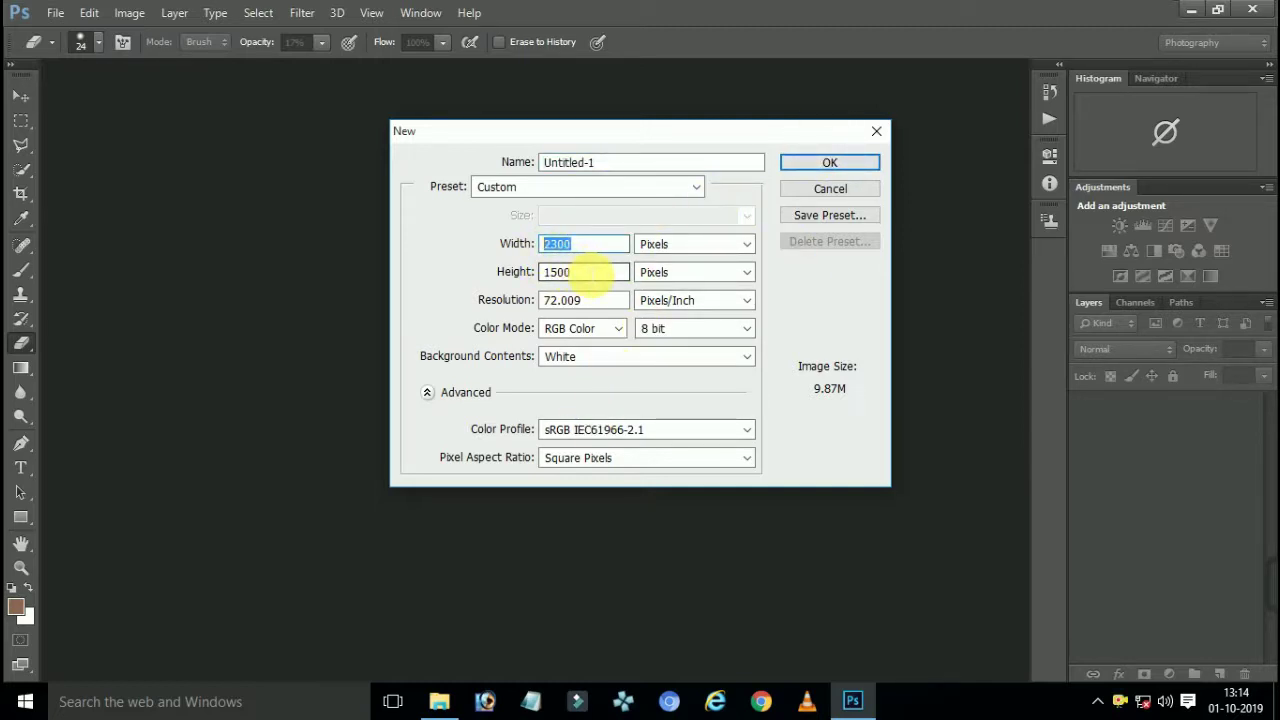
{"action": "double_click", "coordinate": [590, 272]}
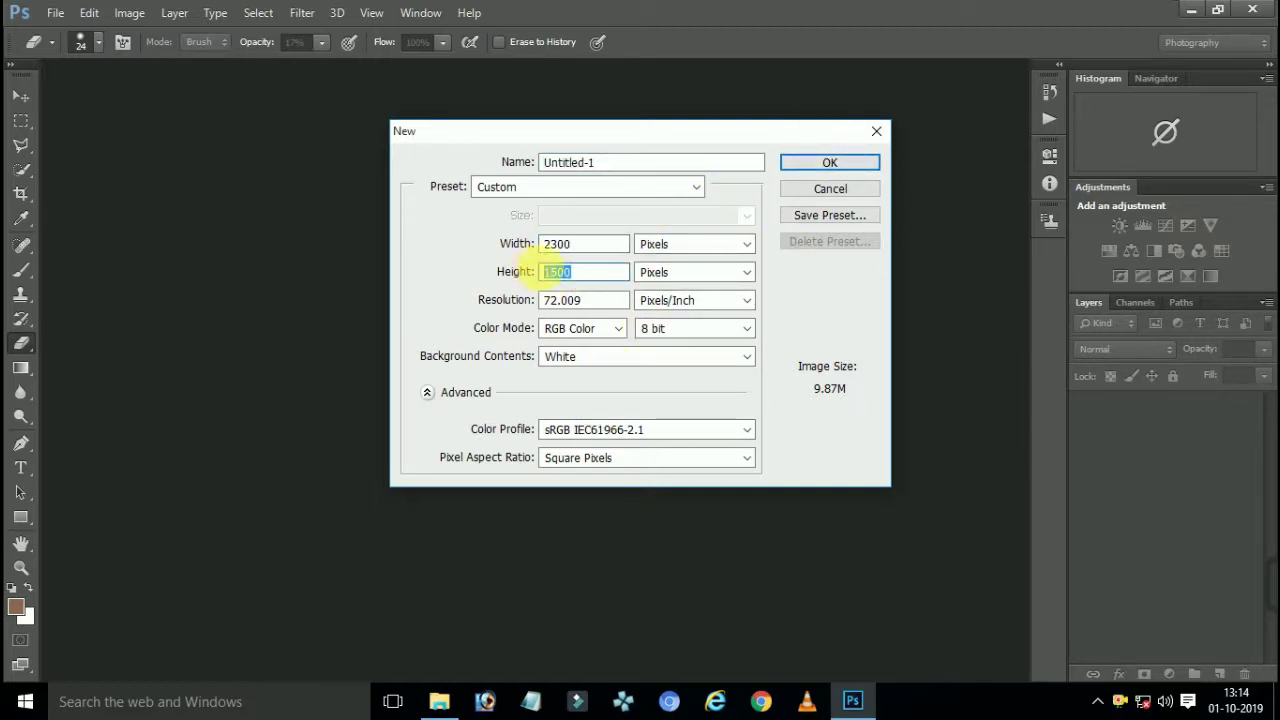
{"action": "left_click", "coordinate": [830, 162]}
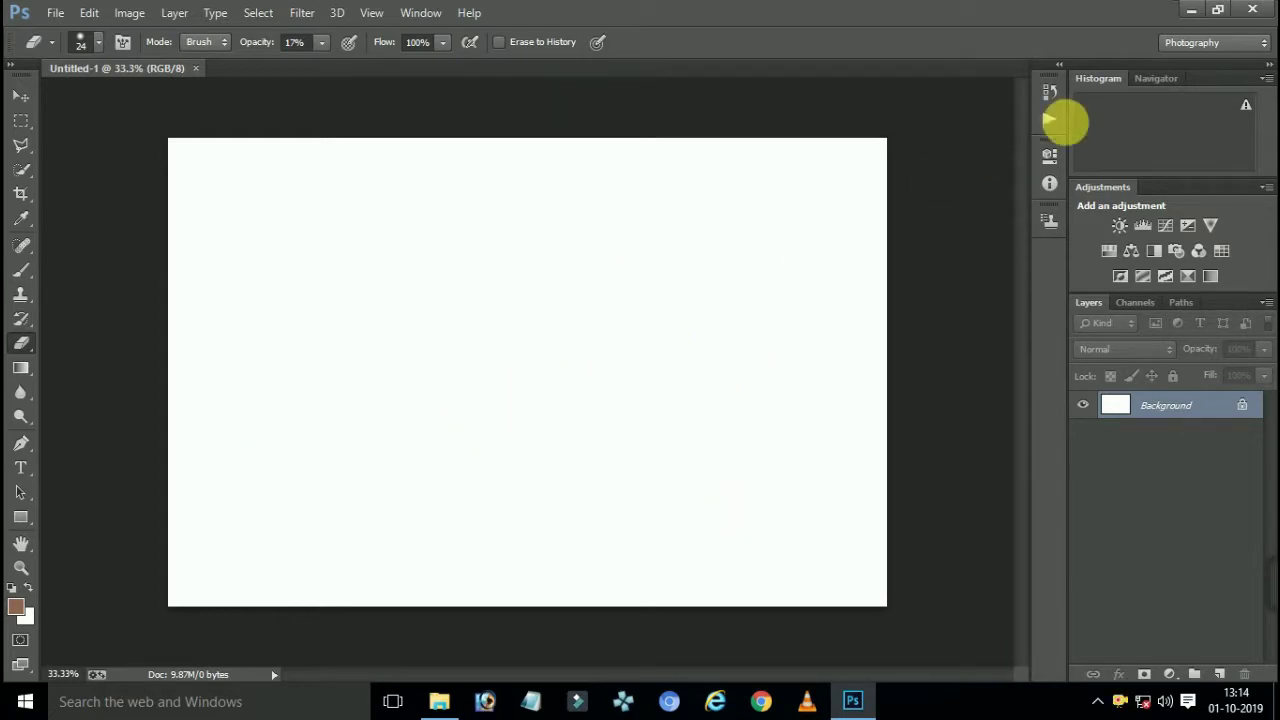
Place the ekamelev mushroom photo into Untitled-1 and stretch it to fill the canvas
{"action": "left_click", "coordinate": [1190, 11]}
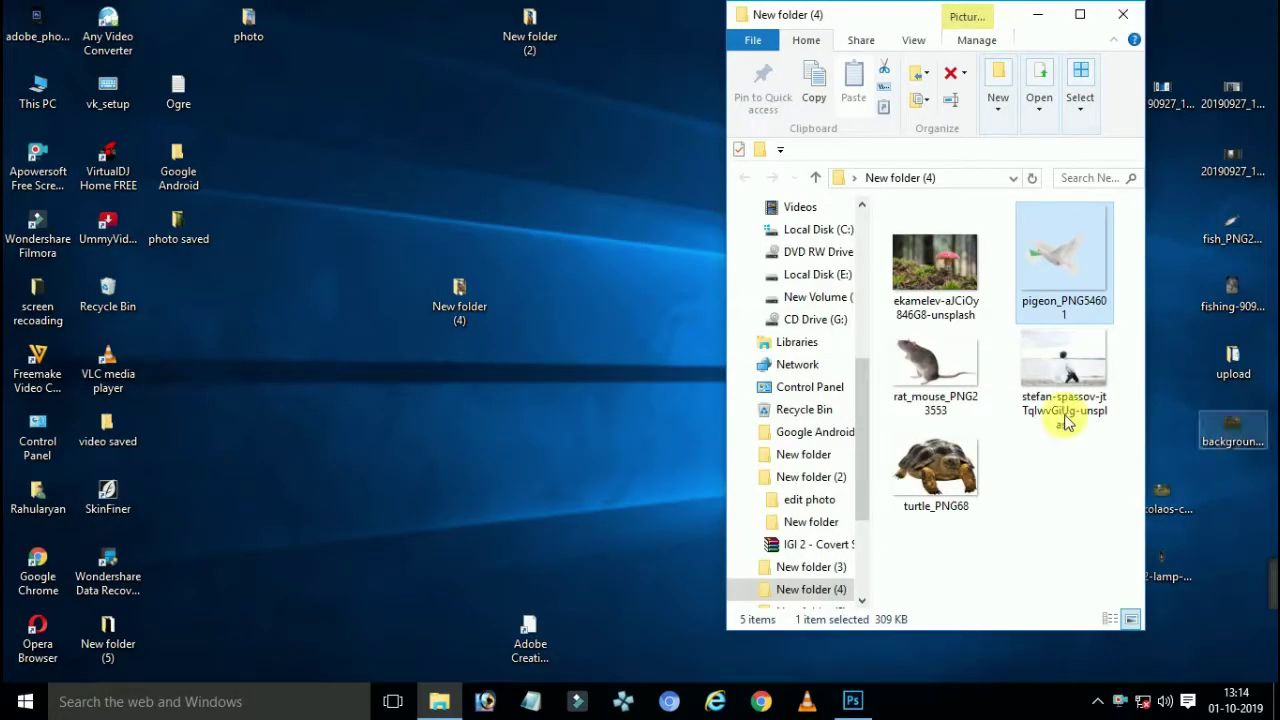
{"action": "left_click_drag", "start_coordinate": [945, 285], "coordinate": [850, 712]}
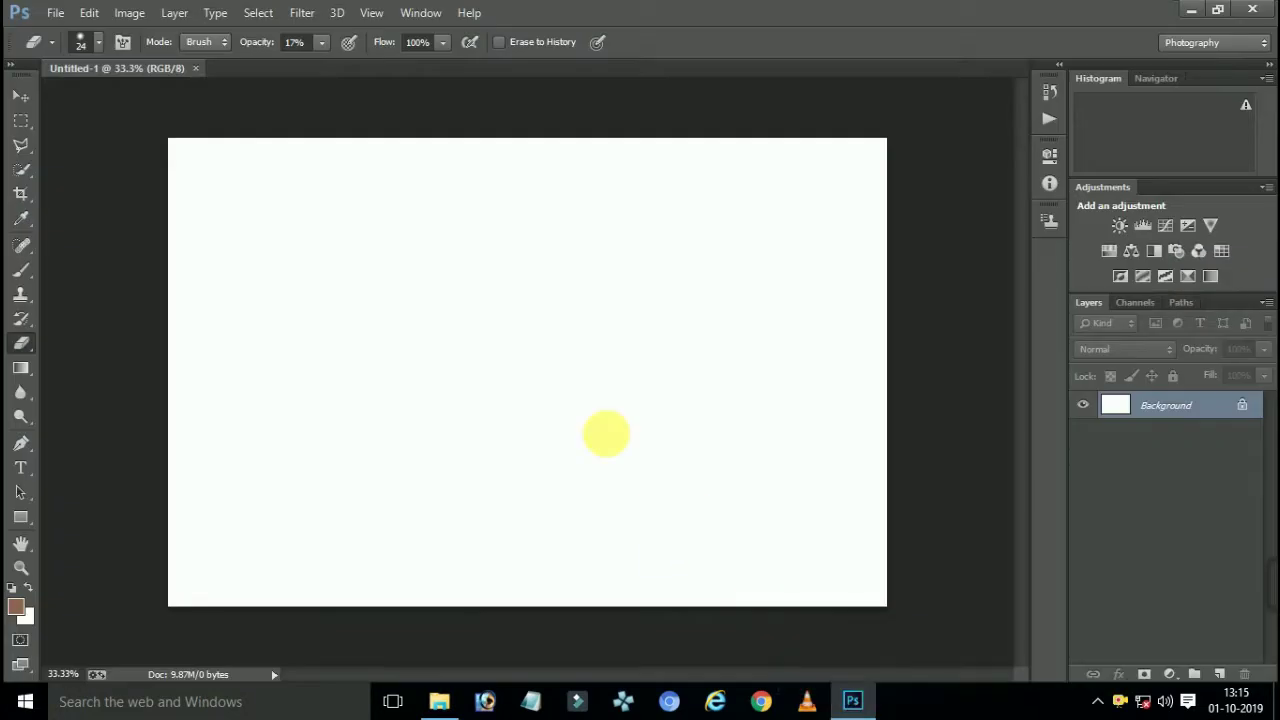
{"action": "left_click_drag", "start_coordinate": [850, 712], "coordinate": [484, 387]}
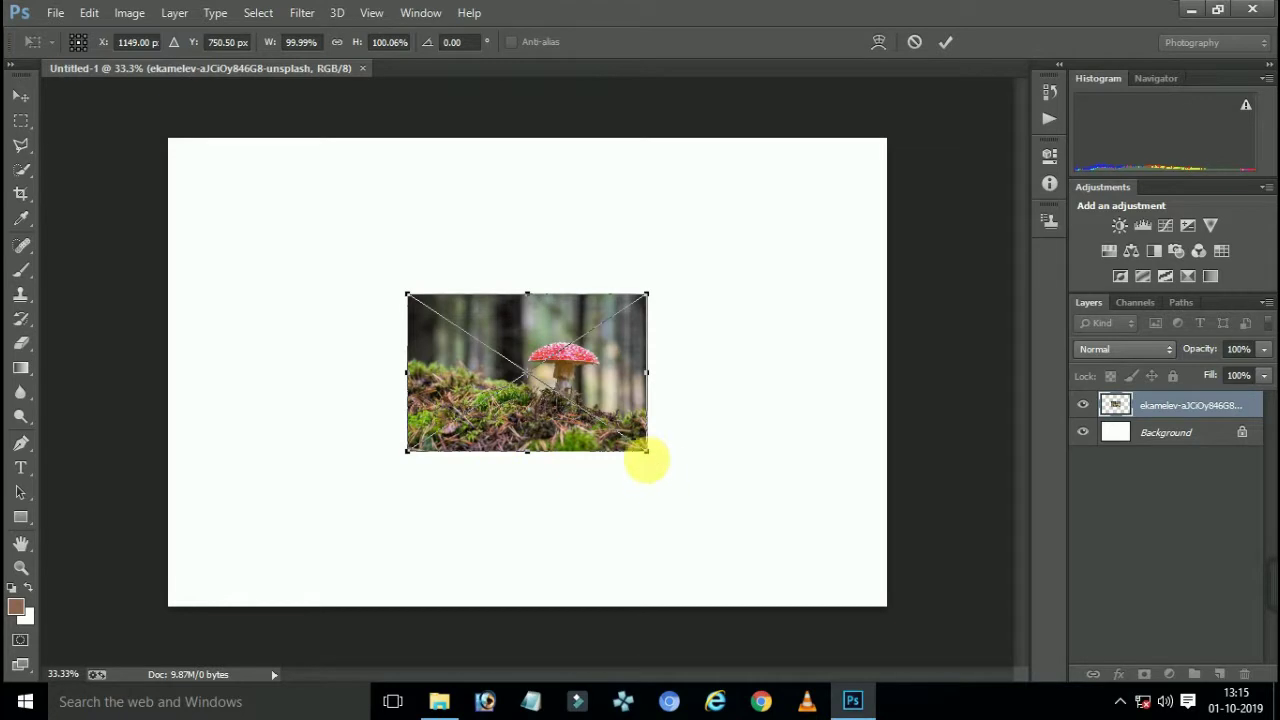
{"action": "left_click_drag", "start_coordinate": [690, 513], "coordinate": [894, 610]}
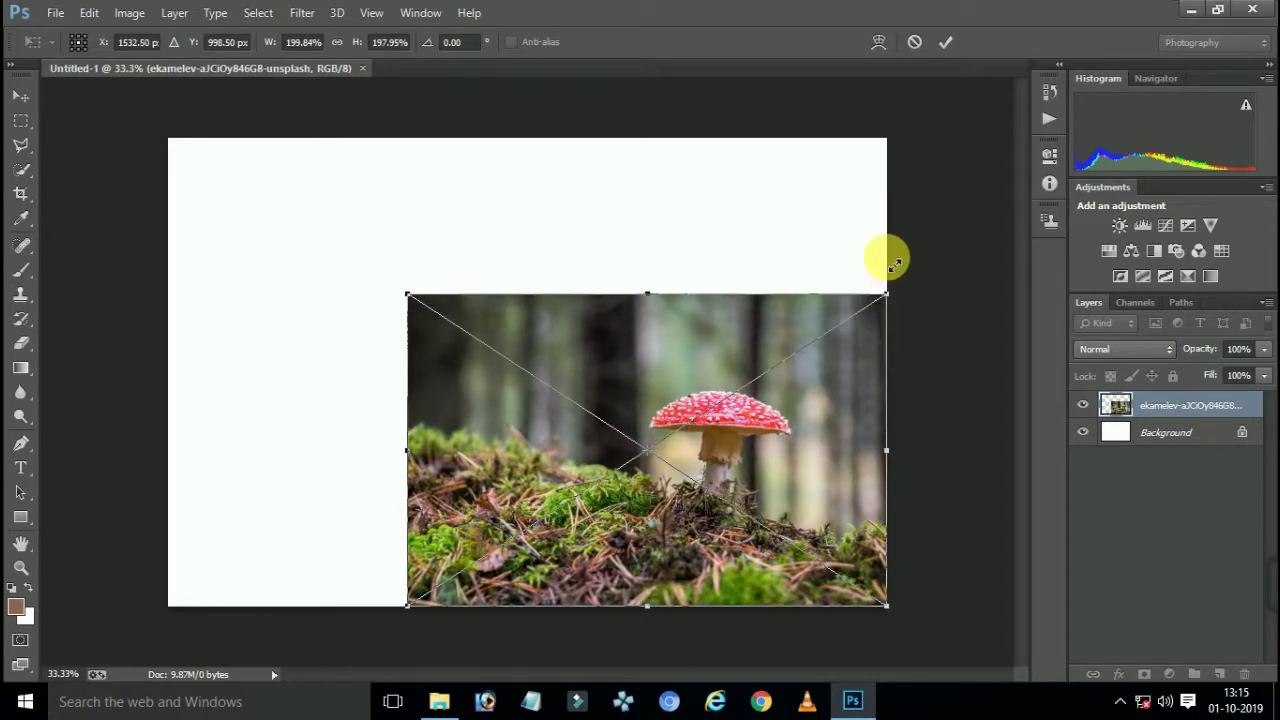
{"action": "left_click_drag", "start_coordinate": [894, 197], "coordinate": [888, 138]}
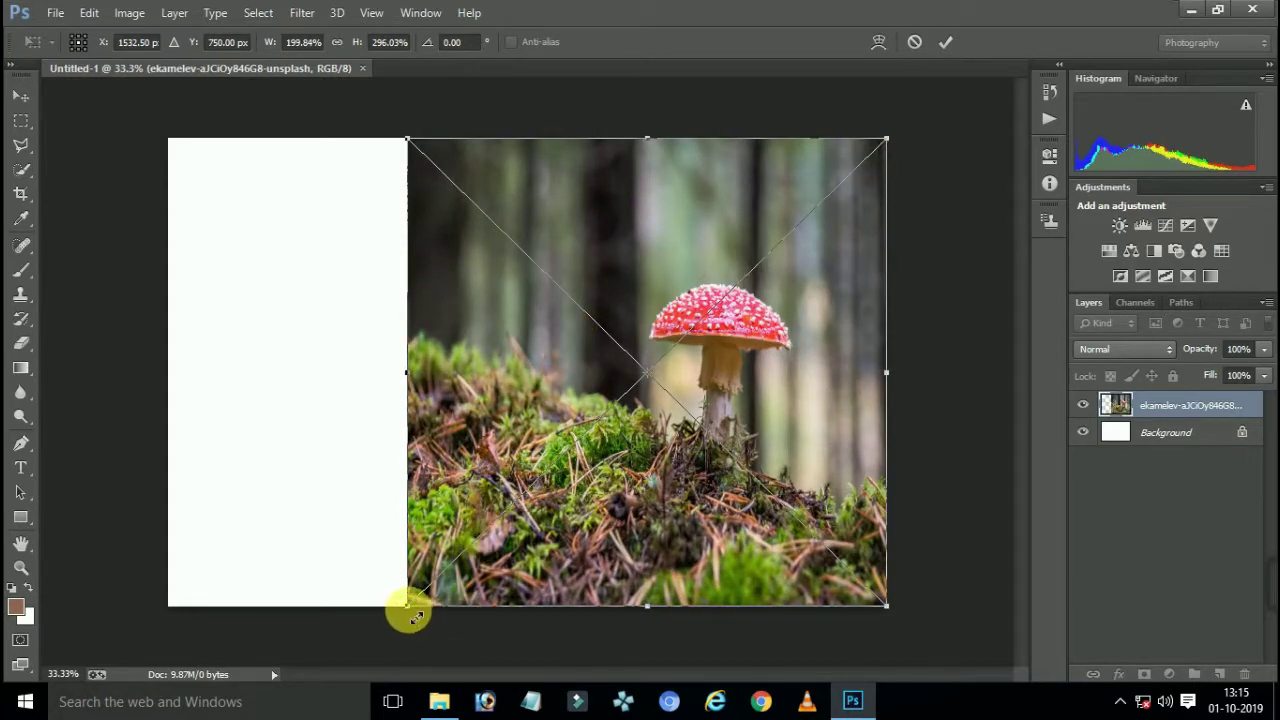
{"action": "left_click_drag", "start_coordinate": [409, 607], "coordinate": [168, 605]}
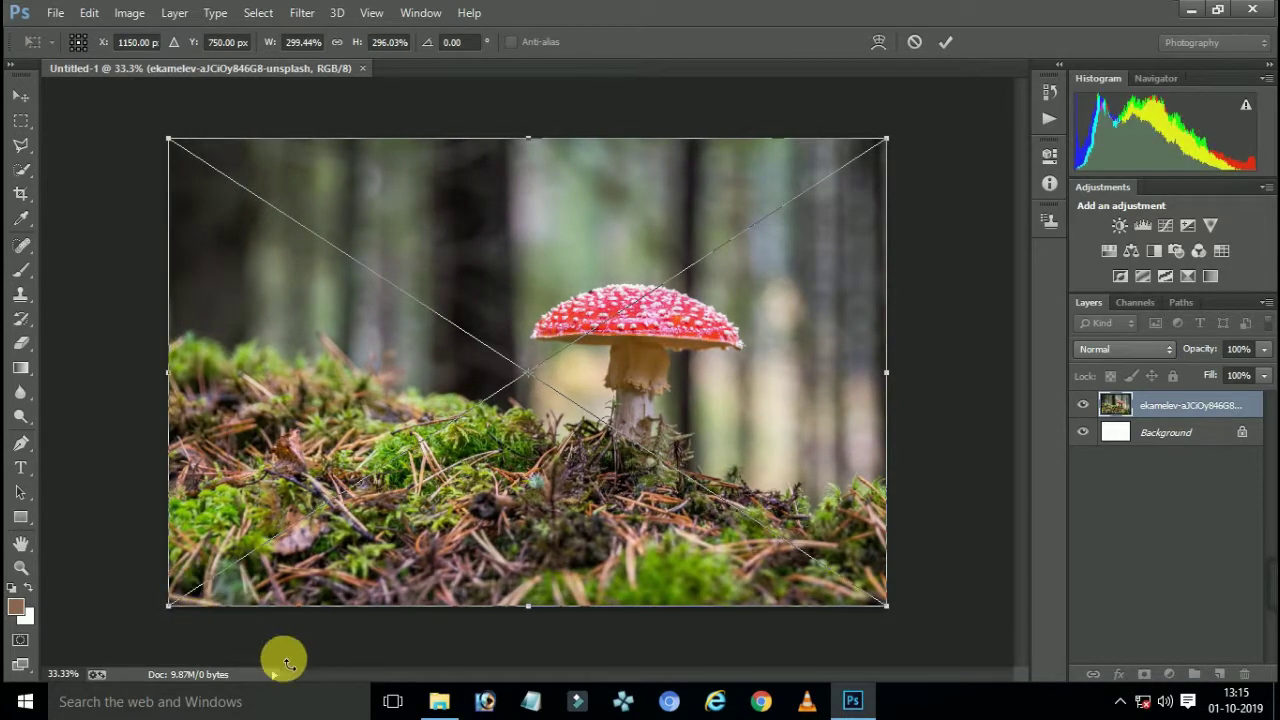
{"action": "key", "text": "e"}
{"action": "key", "text": "Return"}
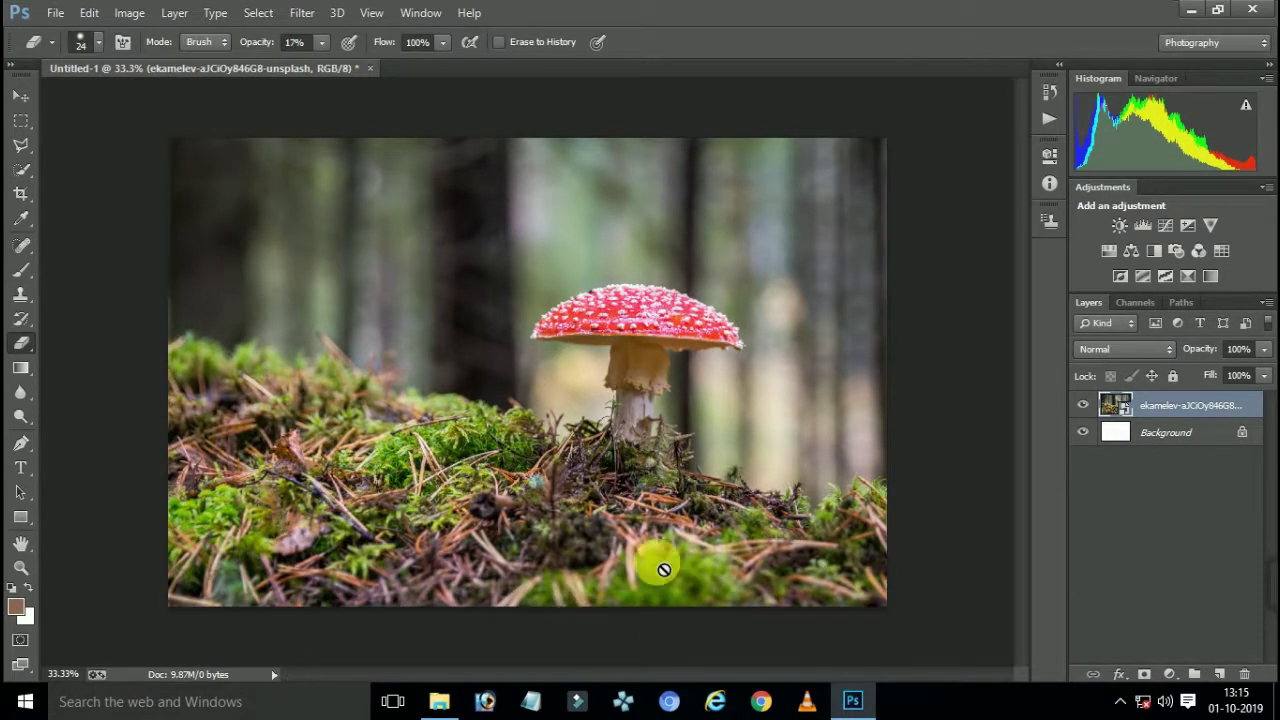
Rasterize the ekamelev mushroom smart object so it becomes a plain pixel layer
{"action": "left_click", "coordinate": [1107, 350]}
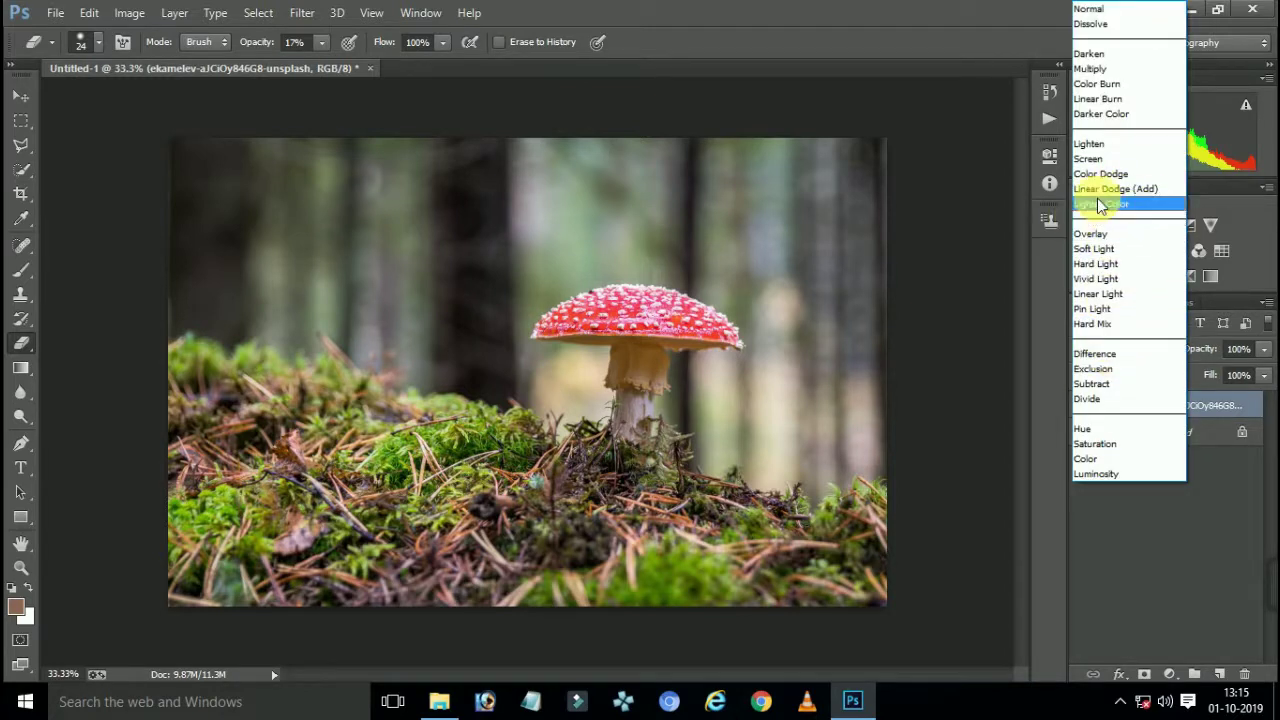
{"action": "left_click", "coordinate": [1218, 497]}
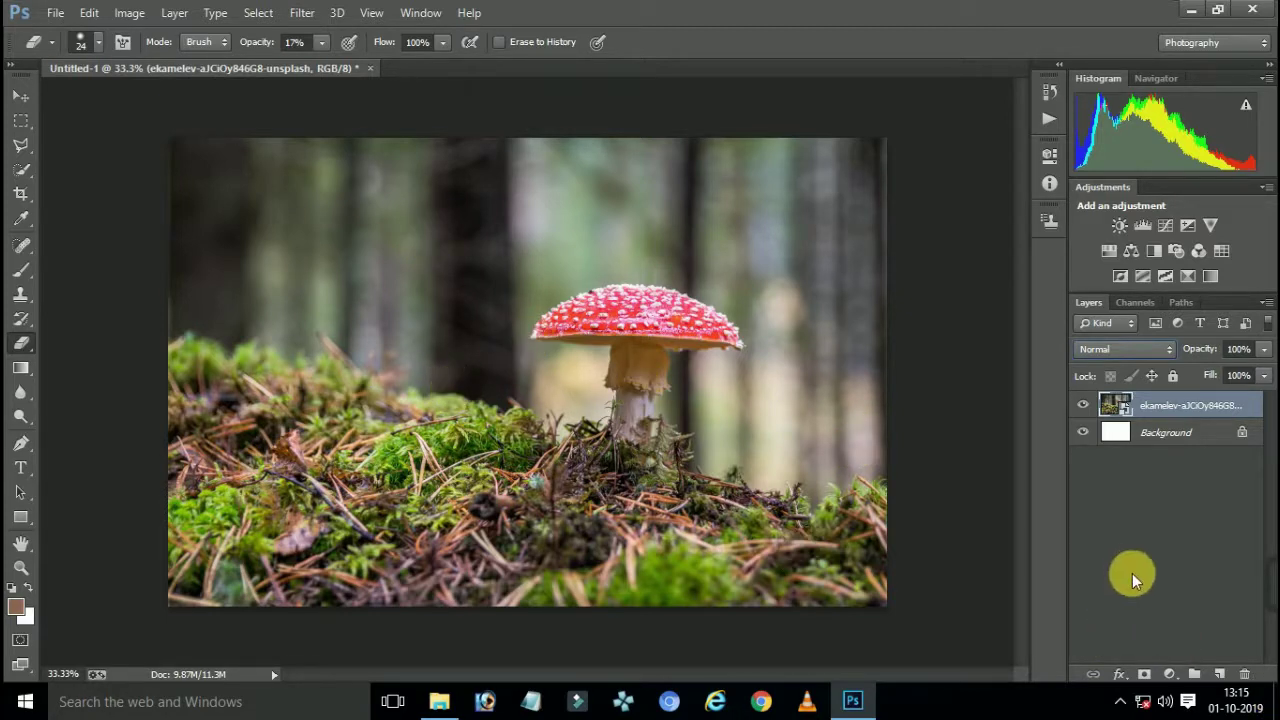
{"action": "left_click", "coordinate": [768, 428]}
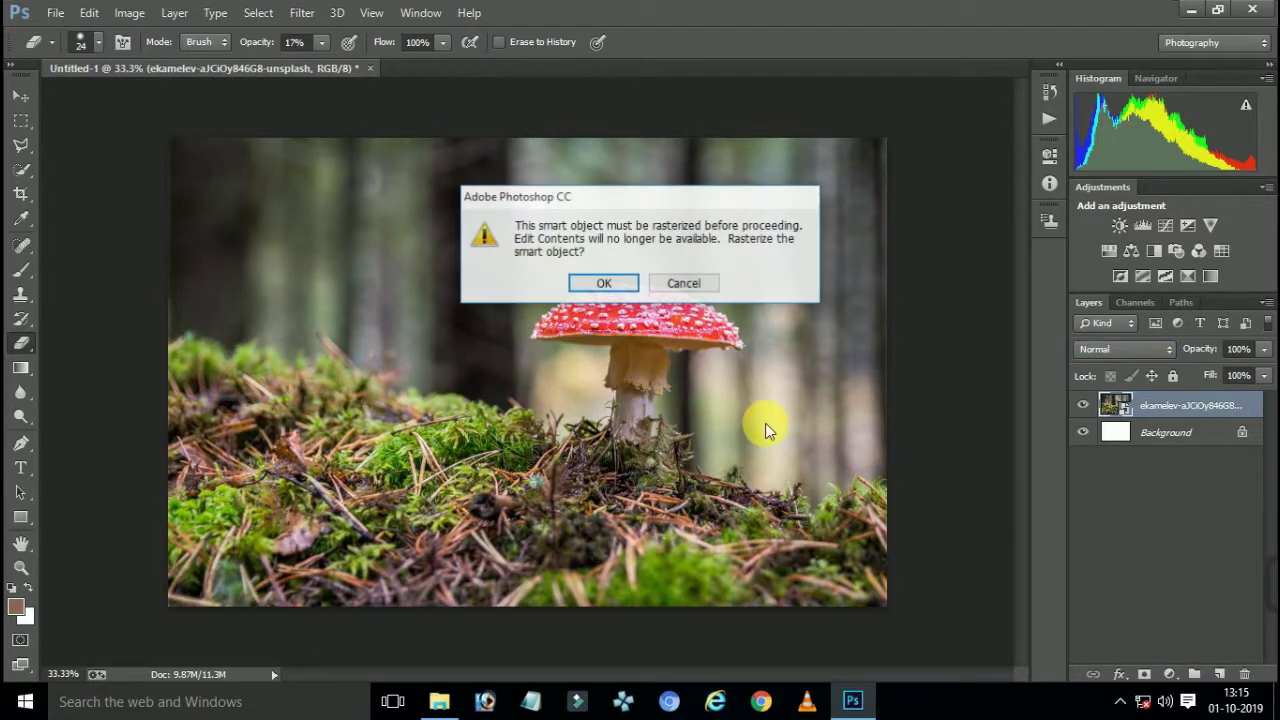
{"action": "left_click", "coordinate": [610, 285]}
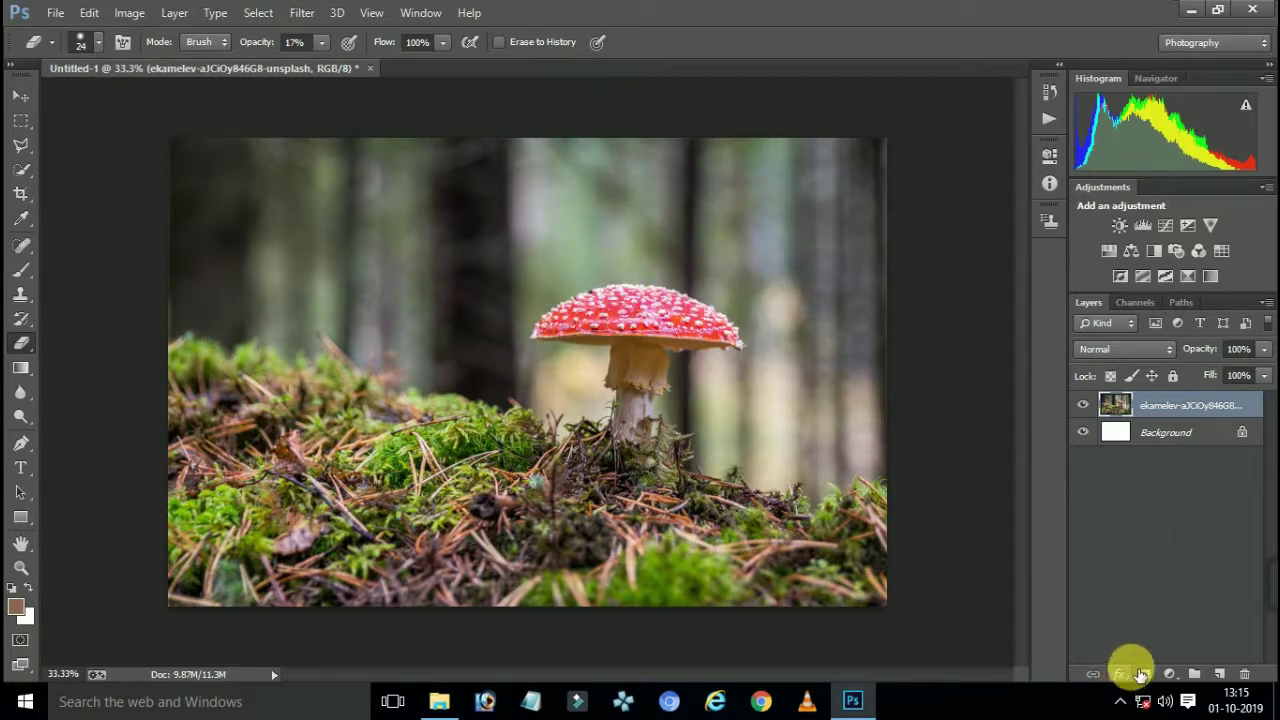
Open stefan-spassov-jtTqIwvGiUg-unsplash.jpg through Camera Raw as a separate document
{"action": "left_click", "coordinate": [1187, 9]}
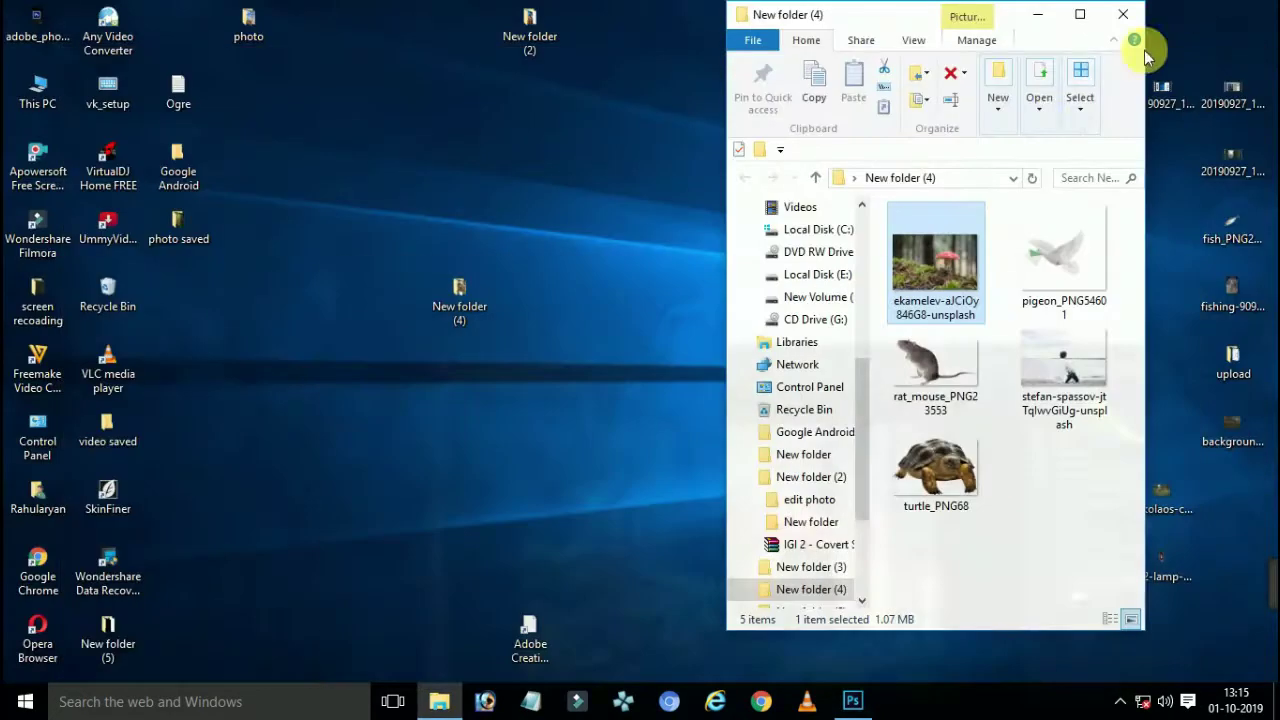
{"action": "mouse_move", "coordinate": [1071, 368]}
{"action": "left_mouse_down"}
{"action": "mouse_move", "coordinate": [995, 615]}
{"action": "mouse_move", "coordinate": [1122, 563]}
{"action": "left_mouse_up"}
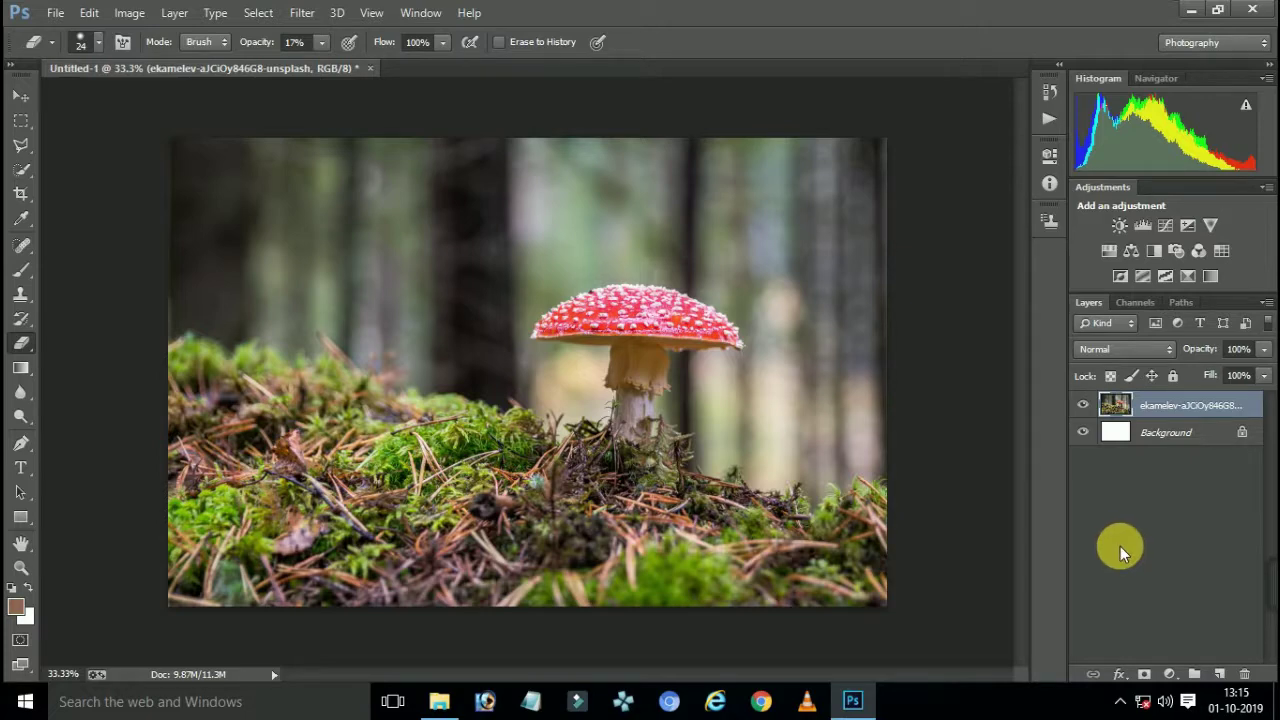
{"action": "left_click_drag", "start_coordinate": [1123, 548], "coordinate": [1120, 546]}
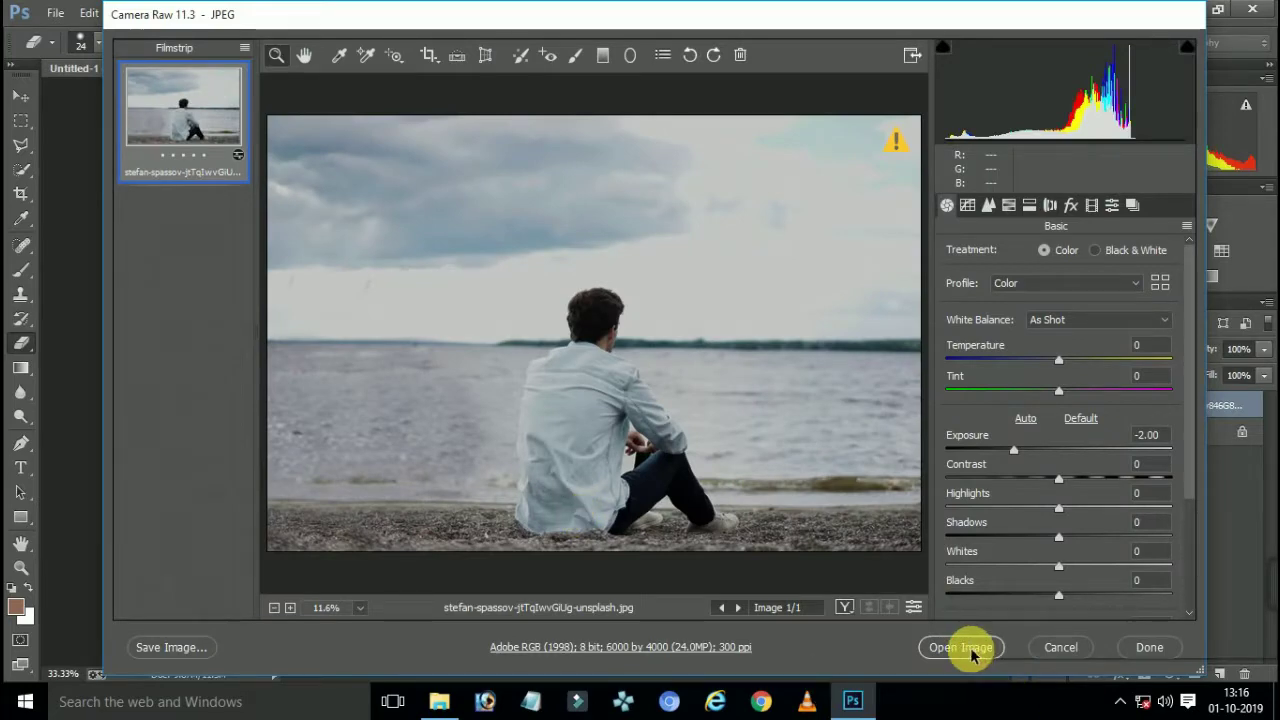
{"action": "left_click", "coordinate": [962, 648]}
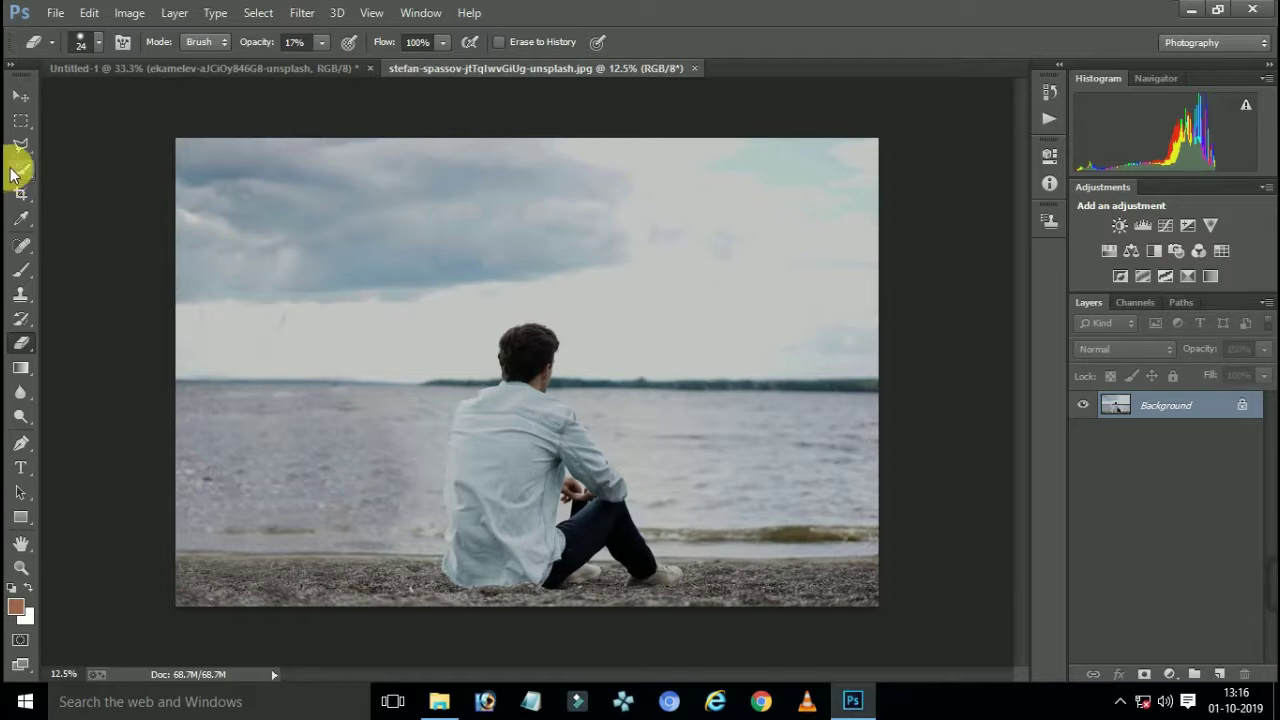
{"action": "left_click", "coordinate": [21, 169]}
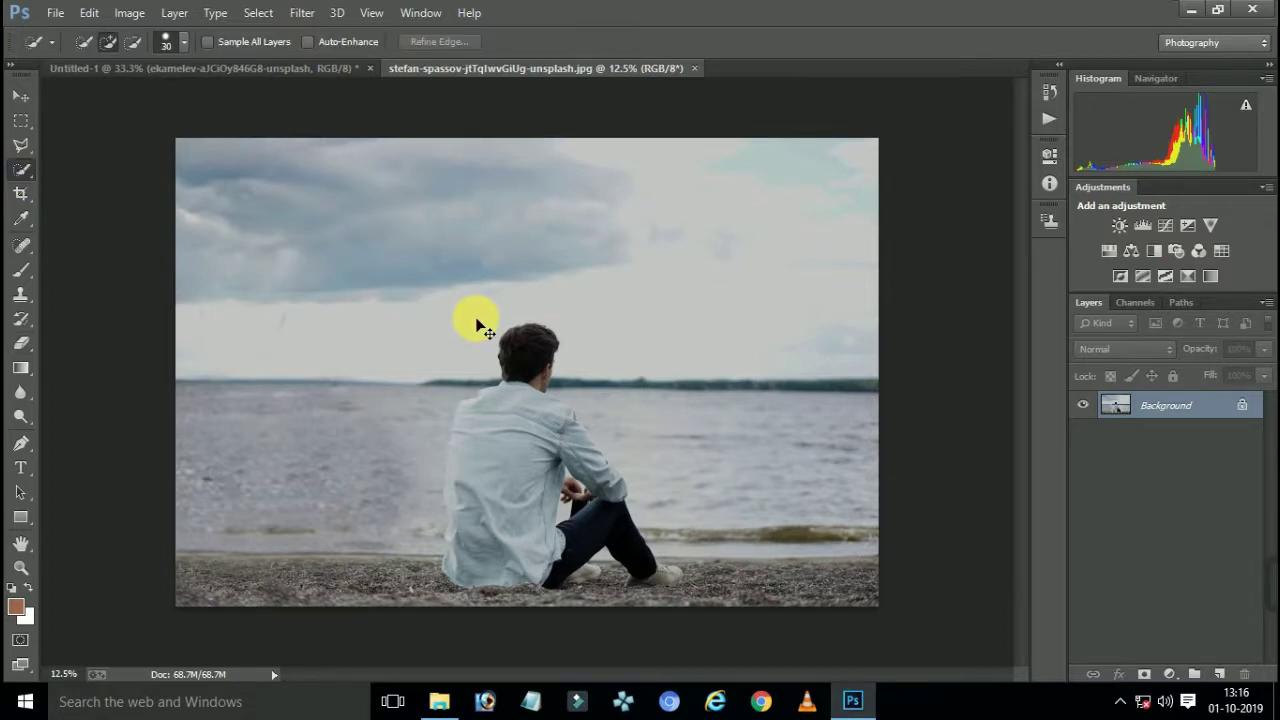
Quick-select the seated man, including his shirt edge, jeans and legs
{"action": "scroll", "coordinate": [478, 327], "scroll_direction": "up", "scroll_amount": 1}
{"action": "scroll", "coordinate": [478, 327], "scroll_direction": "up", "scroll_amount": 1}
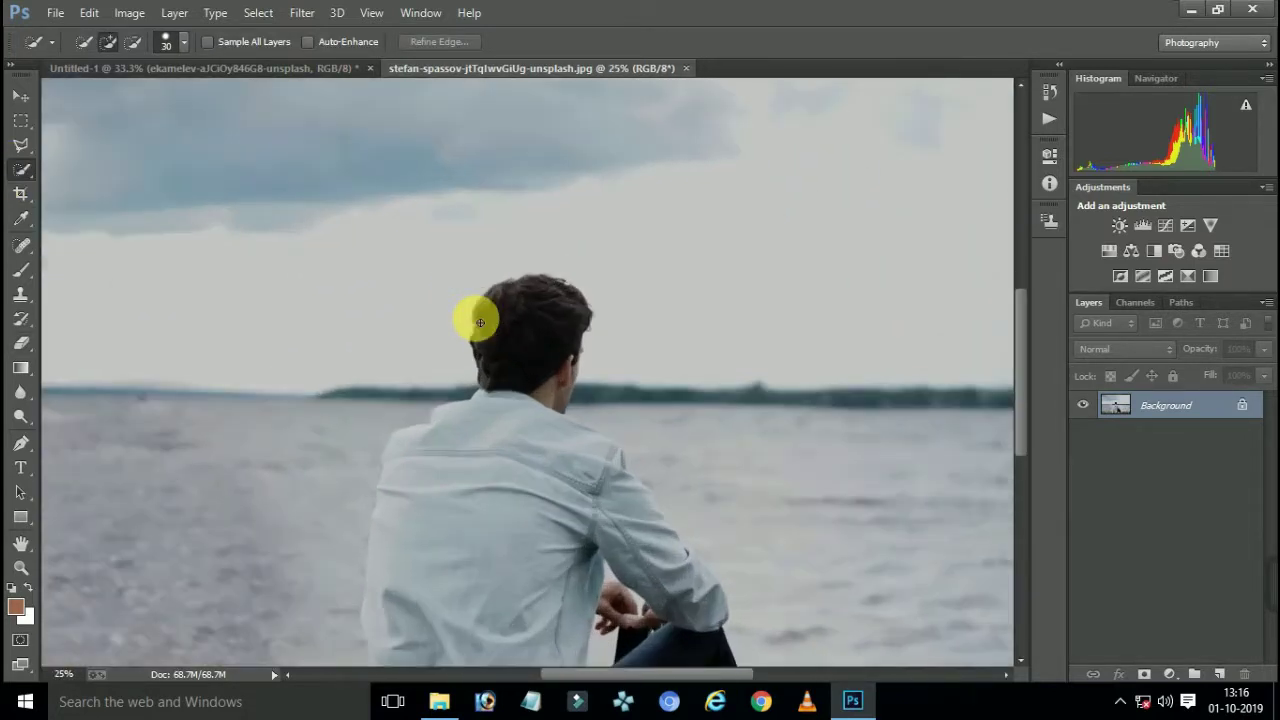
{"action": "mouse_move", "coordinate": [476, 326]}
{"action": "left_mouse_down"}
{"action": "mouse_move", "coordinate": [500, 257]}
{"action": "mouse_move", "coordinate": [503, 180]}
{"action": "mouse_move", "coordinate": [520, 158]}
{"action": "mouse_move", "coordinate": [451, 366]}
{"action": "mouse_move", "coordinate": [434, 594]}
{"action": "mouse_move", "coordinate": [446, 624]}
{"action": "mouse_move", "coordinate": [551, 614]}
{"action": "mouse_move", "coordinate": [389, 614]}
{"action": "left_mouse_up"}
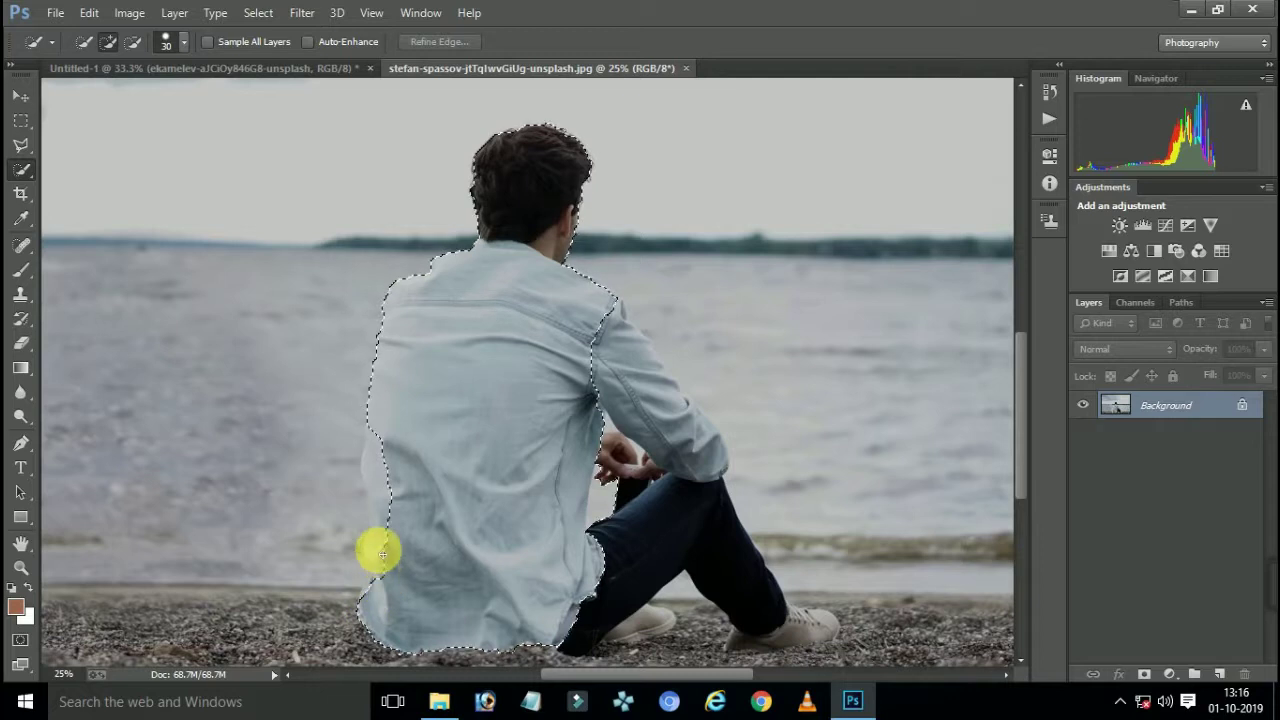
{"action": "left_click_drag", "start_coordinate": [379, 544], "coordinate": [389, 514]}
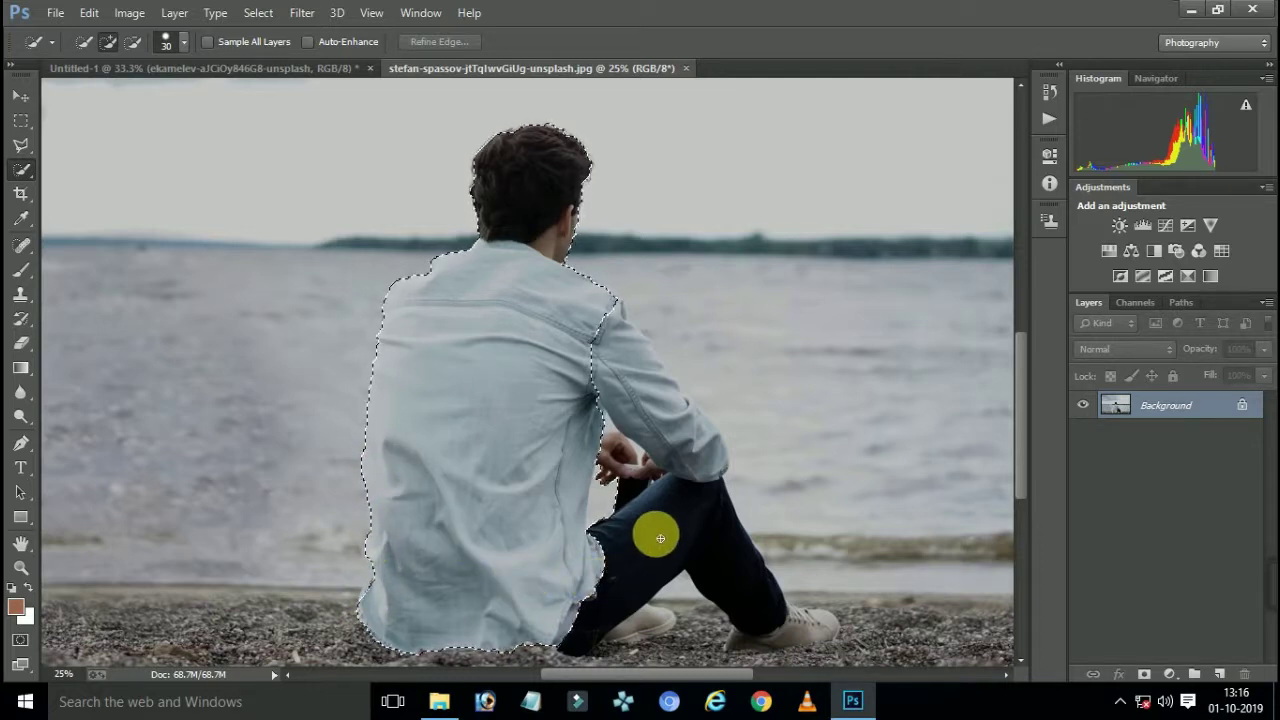
{"action": "mouse_move", "coordinate": [694, 533]}
{"action": "left_mouse_down"}
{"action": "mouse_move", "coordinate": [709, 534]}
{"action": "mouse_move", "coordinate": [769, 614]}
{"action": "mouse_move", "coordinate": [830, 634]}
{"action": "mouse_move", "coordinate": [611, 620]}
{"action": "mouse_move", "coordinate": [658, 634]}
{"action": "mouse_move", "coordinate": [600, 525]}
{"action": "mouse_move", "coordinate": [651, 480]}
{"action": "mouse_move", "coordinate": [614, 491]}
{"action": "mouse_move", "coordinate": [603, 430]}
{"action": "mouse_move", "coordinate": [623, 429]}
{"action": "mouse_move", "coordinate": [661, 477]}
{"action": "mouse_move", "coordinate": [620, 320]}
{"action": "mouse_move", "coordinate": [708, 432]}
{"action": "left_mouse_up"}
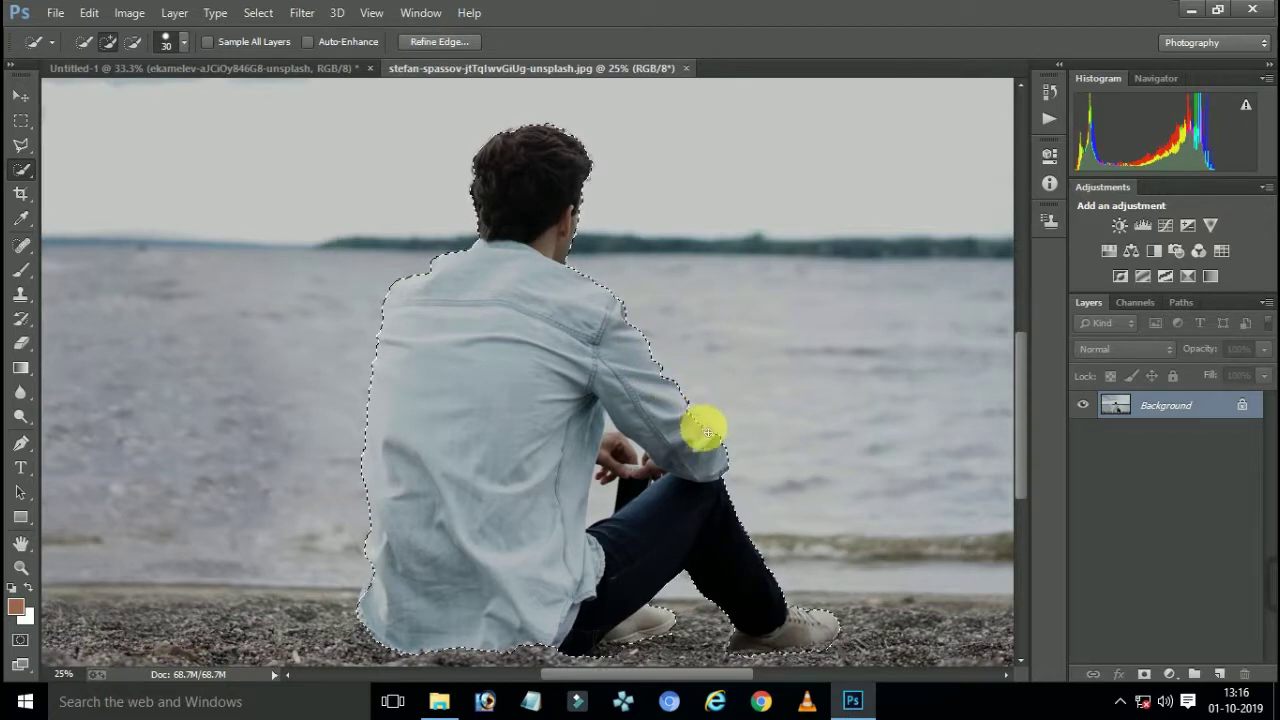
{"action": "left_click", "coordinate": [657, 394]}
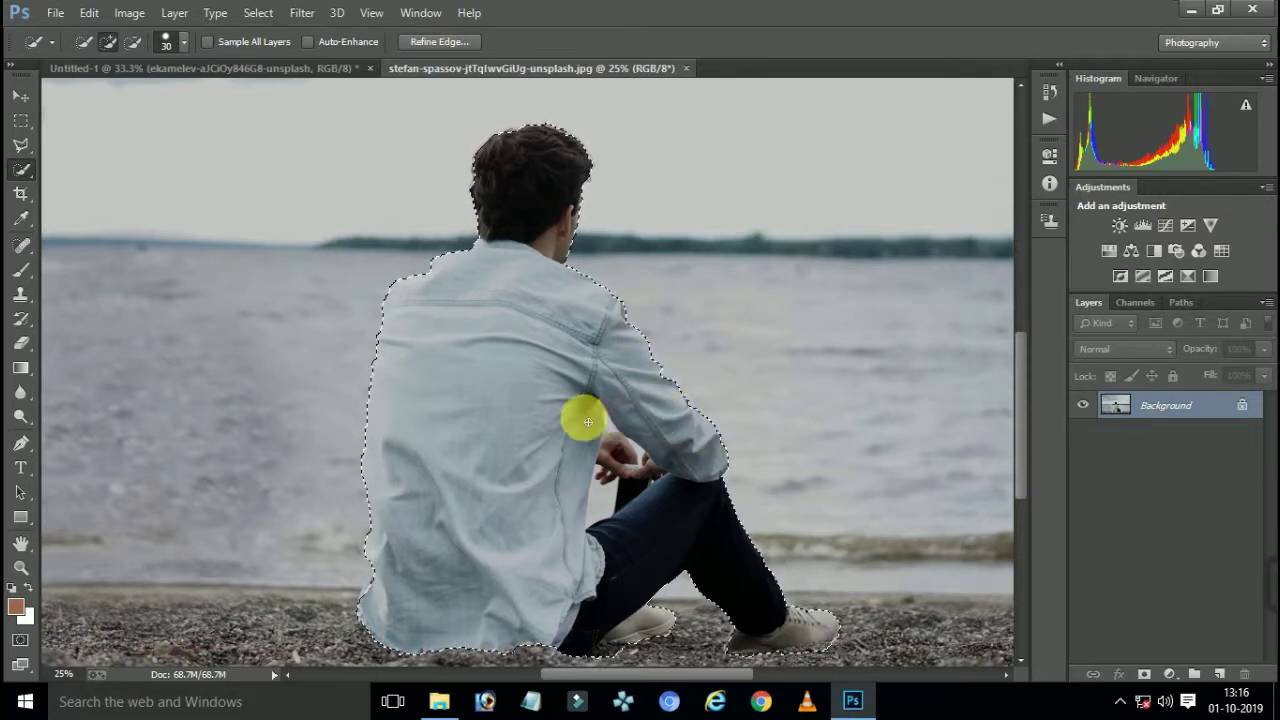
Copy the selected man onto Layer 1 and hide the beach Background layer
{"action": "right_click", "coordinate": [493, 359]}
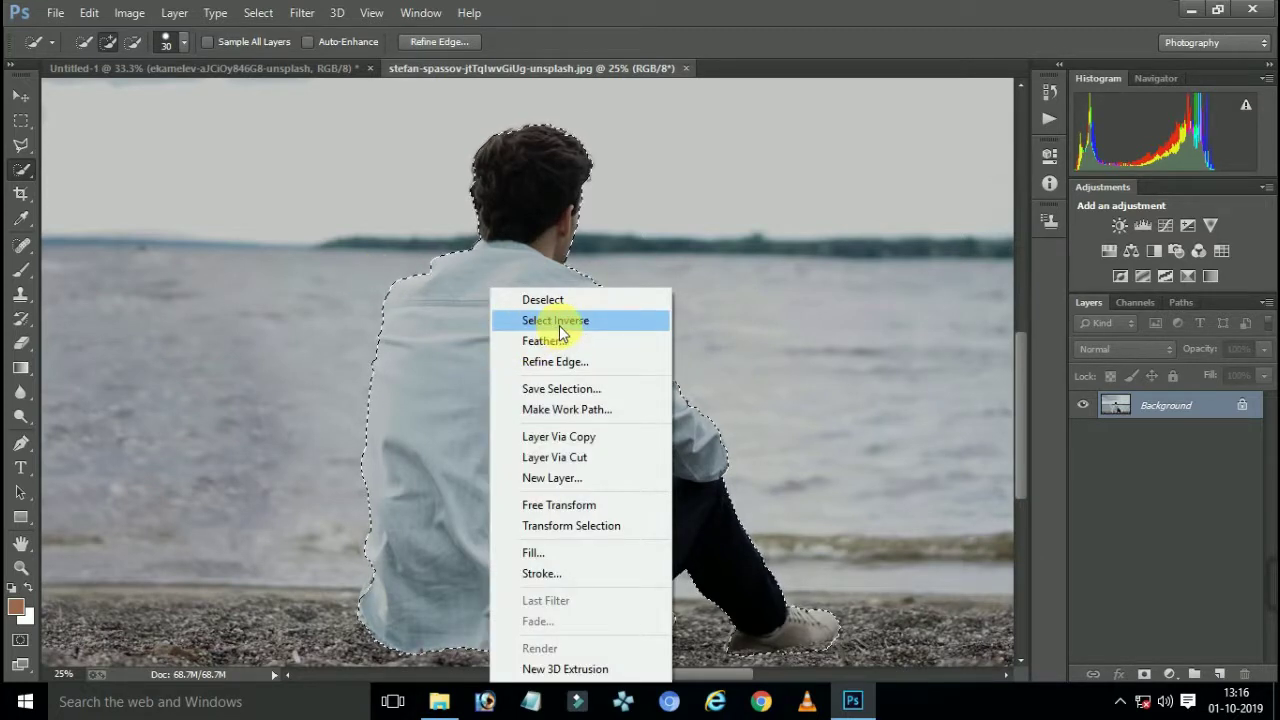
{"action": "left_click", "coordinate": [603, 441]}
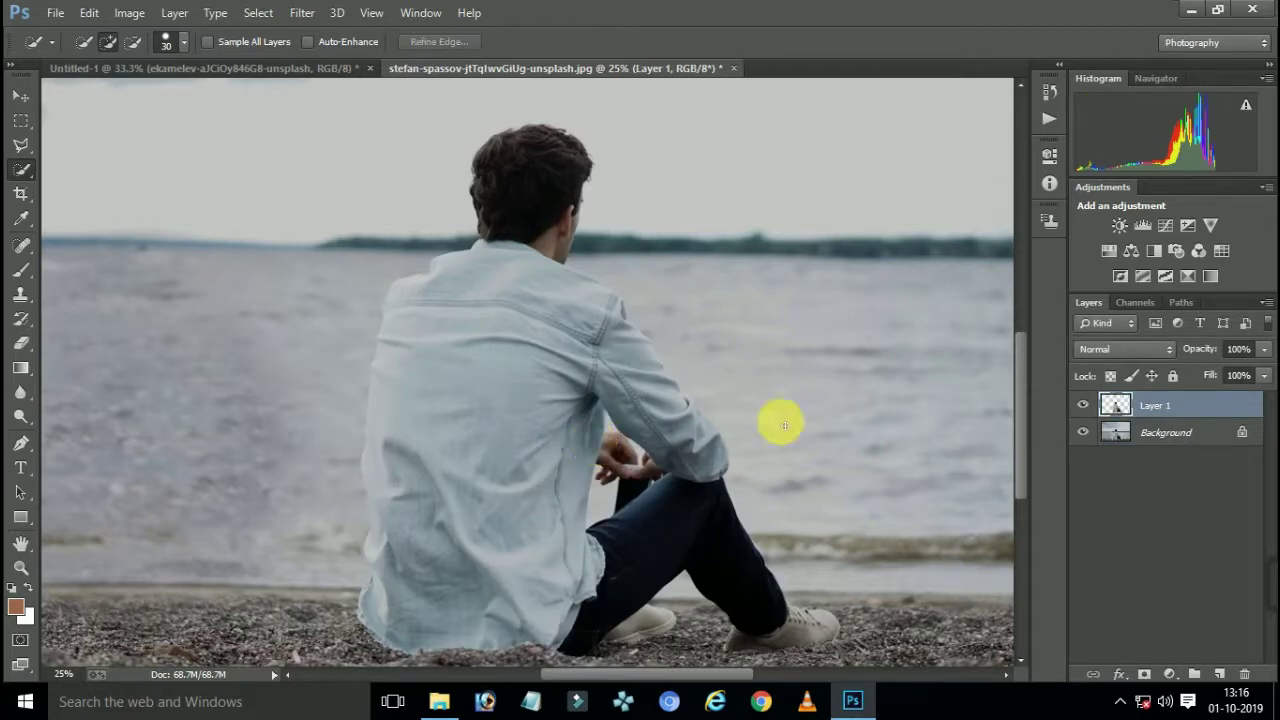
{"action": "left_click", "coordinate": [1082, 432]}
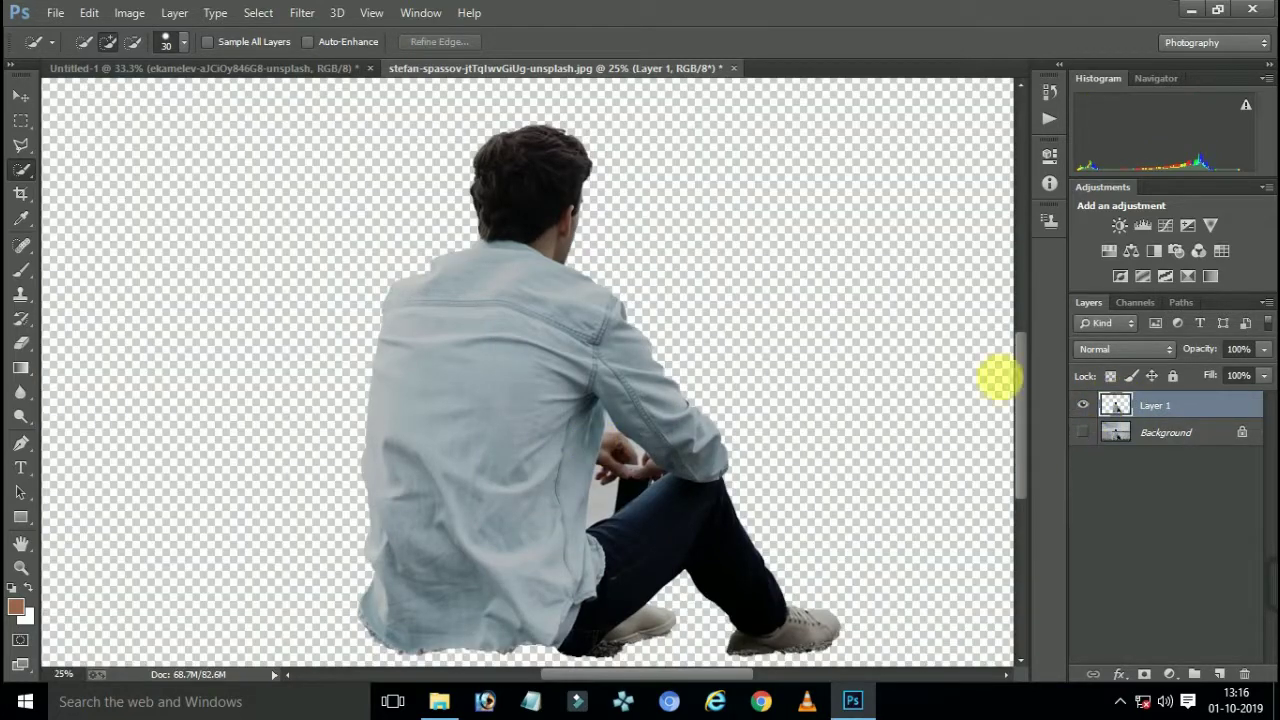
{"action": "left_click", "coordinate": [184, 67]}
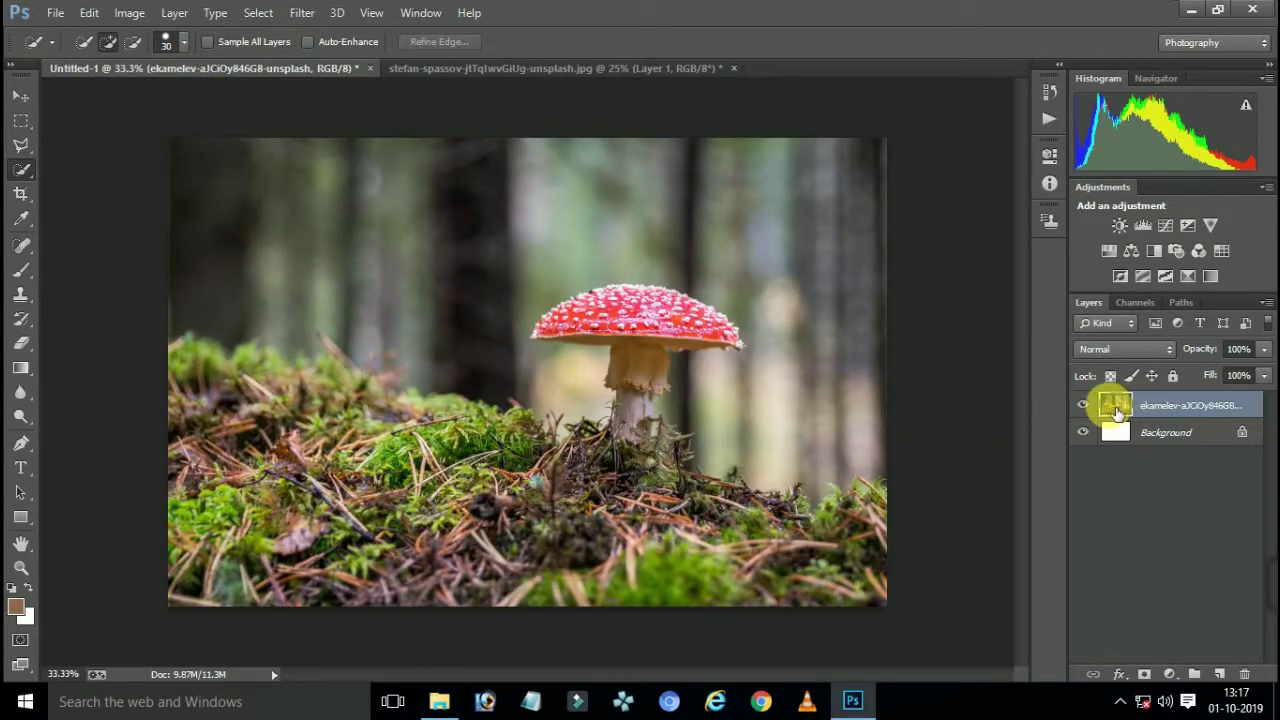
{"action": "left_click", "coordinate": [470, 68]}
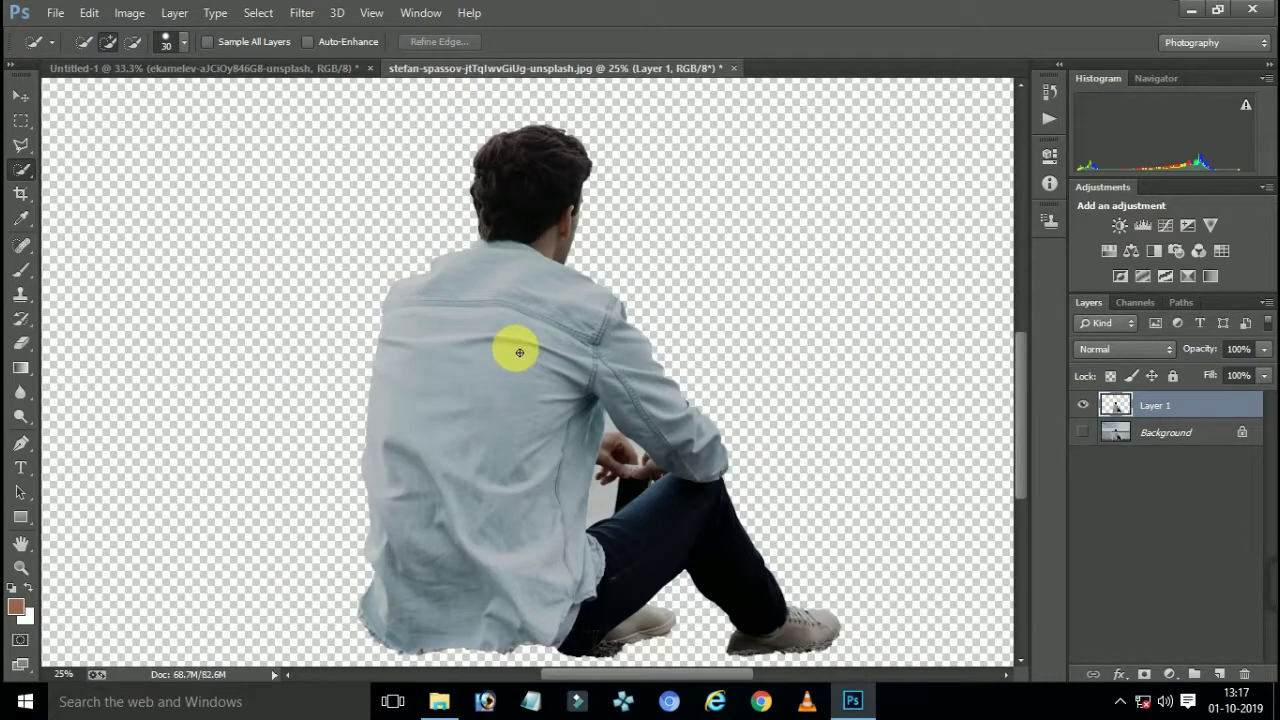
{"action": "left_click", "coordinate": [20, 95]}
Move Layer 1 into Untitled-1 and shrink the man to a tiny figure by the stem
{"action": "left_click_drag", "start_coordinate": [266, 113], "coordinate": [764, 401]}
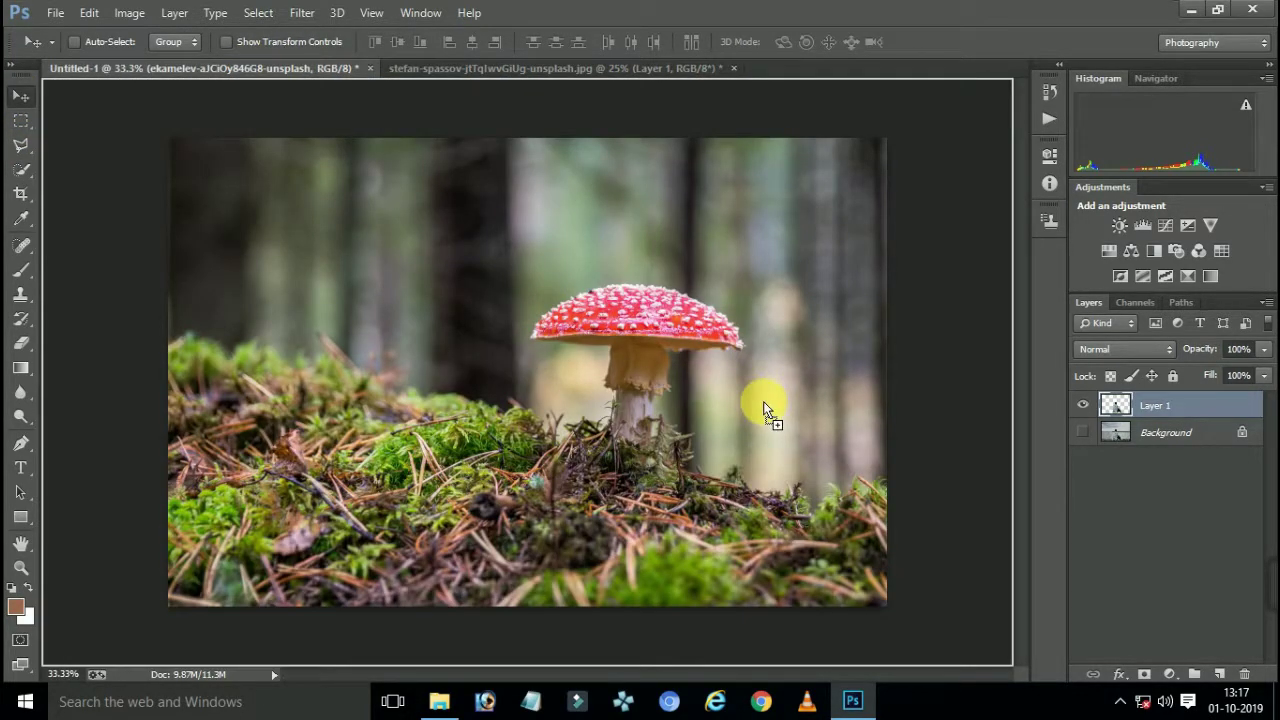
{"action": "left_click_drag", "start_coordinate": [764, 406], "coordinate": [776, 417]}
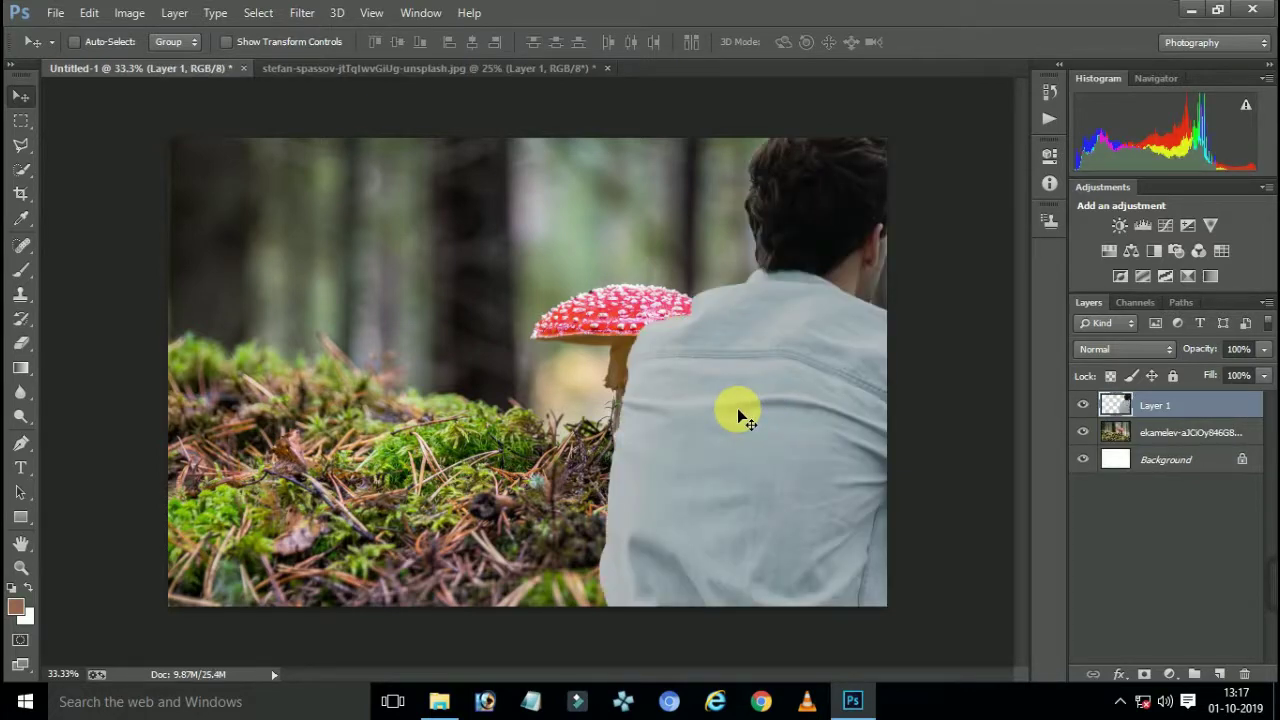
{"action": "key", "text": "ctrl+t"}
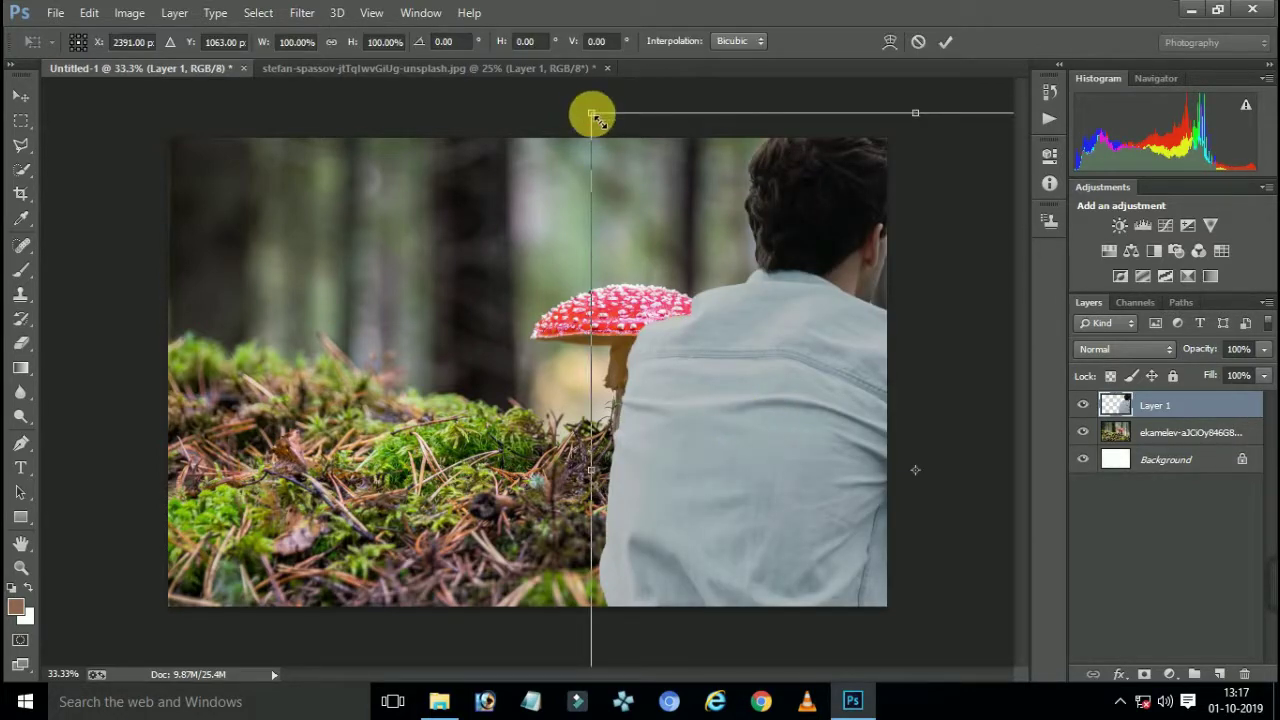
{"action": "mouse_move", "coordinate": [597, 118]}
{"action": "left_mouse_down"}
{"action": "mouse_move", "coordinate": [917, 577]}
{"action": "mouse_move", "coordinate": [556, 318]}
{"action": "left_mouse_up"}
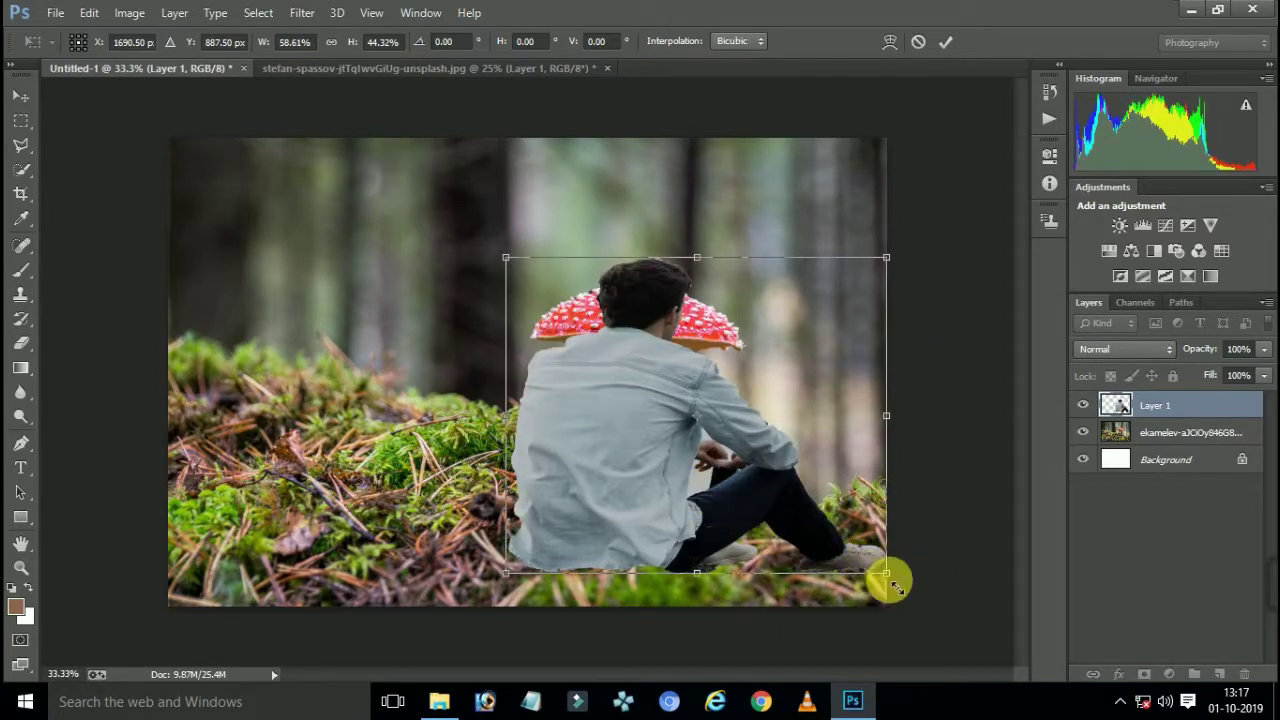
{"action": "mouse_move", "coordinate": [895, 586]}
{"action": "left_mouse_down"}
{"action": "mouse_move", "coordinate": [645, 408]}
{"action": "mouse_move", "coordinate": [753, 459]}
{"action": "mouse_move", "coordinate": [780, 495]}
{"action": "mouse_move", "coordinate": [737, 459]}
{"action": "left_mouse_up"}
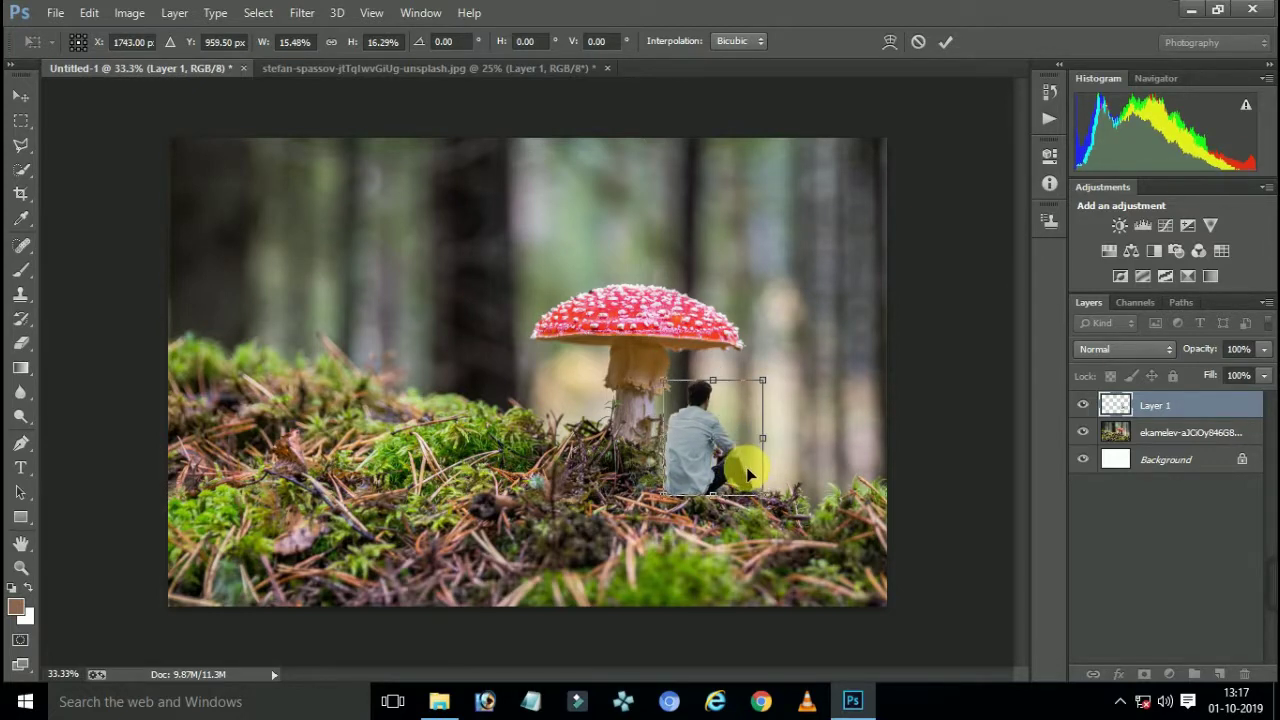
{"action": "key", "text": "Return"}
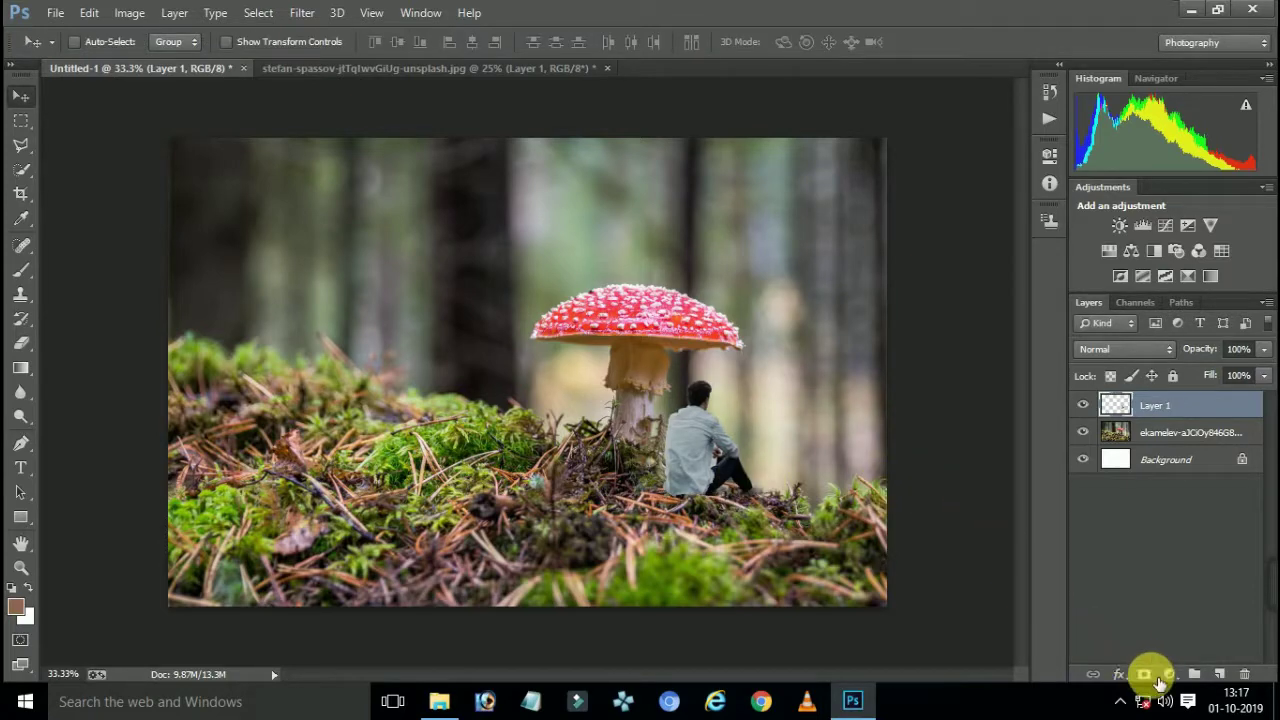
Add a layer mask to Layer 1 and zoom in on the man's lower edge
{"action": "left_click", "coordinate": [1145, 675]}
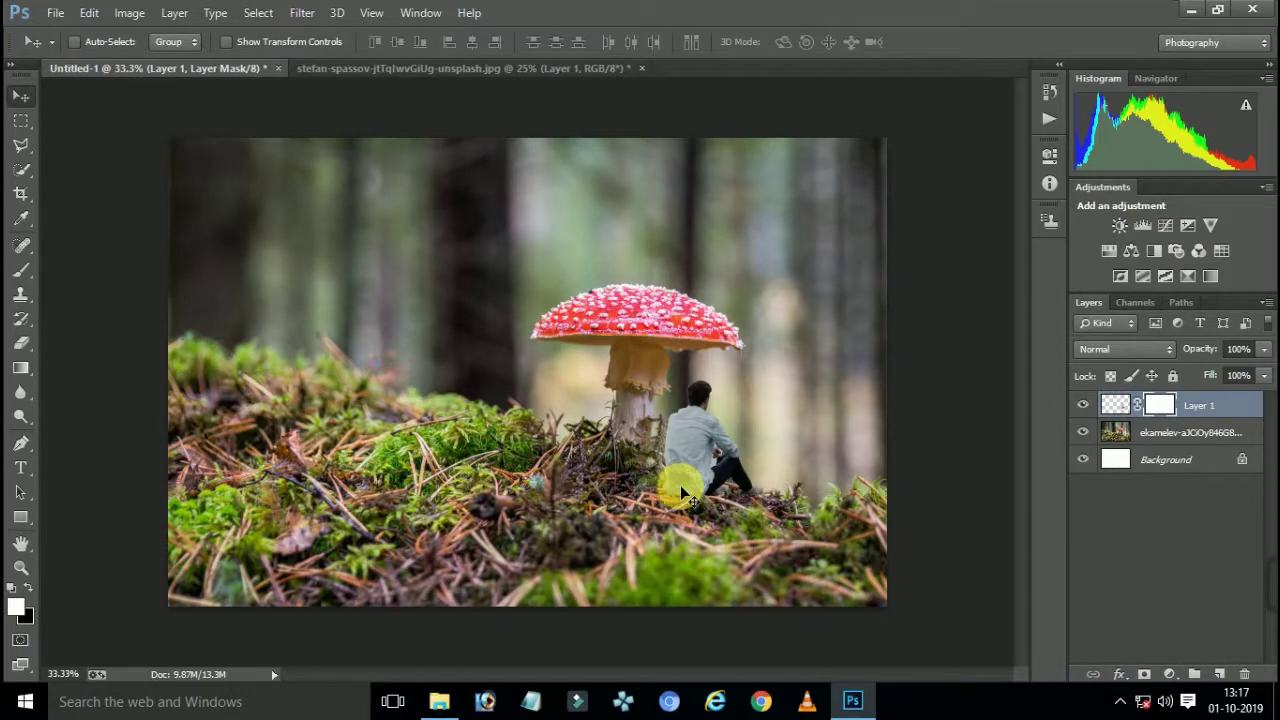
{"action": "key", "text": "ctrl+plus"}
{"action": "key", "text": "ctrl+plus"}
{"action": "key", "text": "ctrl+plus"}
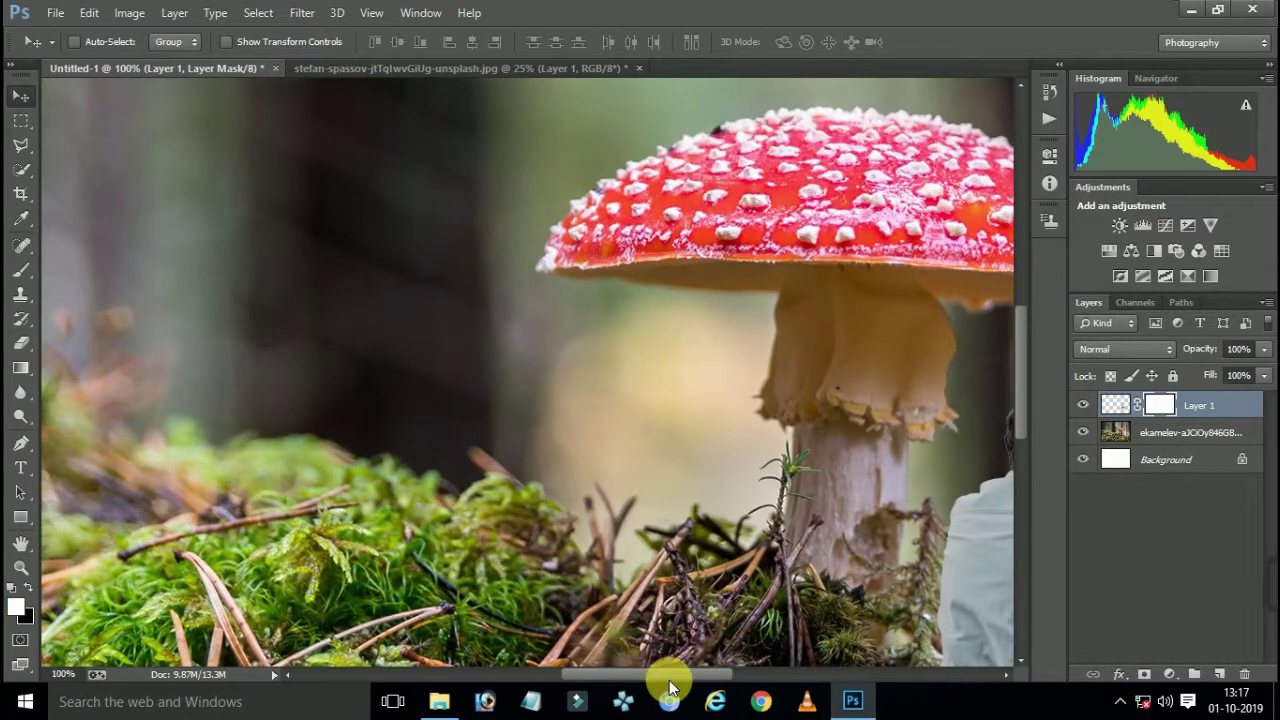
{"action": "left_click_drag", "start_coordinate": [668, 676], "coordinate": [740, 676]}
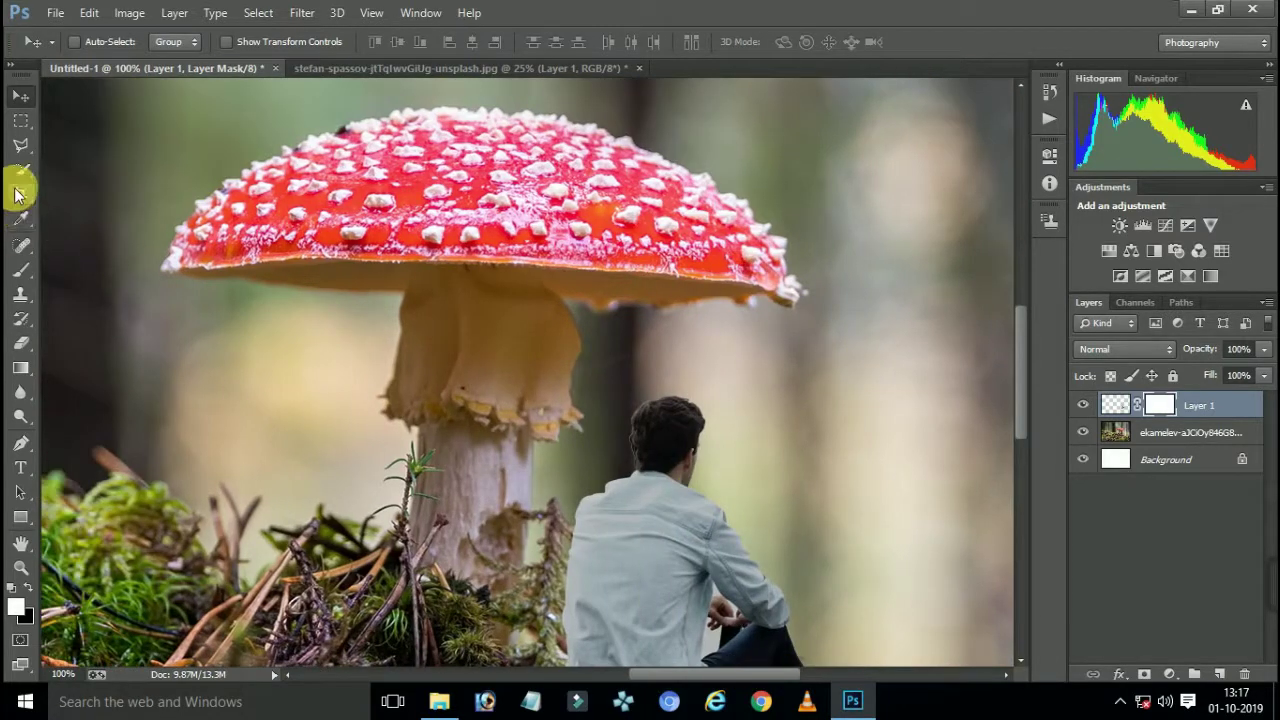
{"action": "left_click", "coordinate": [20, 342]}
{"action": "scroll", "coordinate": [640, 455], "scroll_direction": "down", "scroll_amount": 3}
{"action": "scroll", "coordinate": [675, 502], "scroll_direction": "down", "scroll_amount": 2}
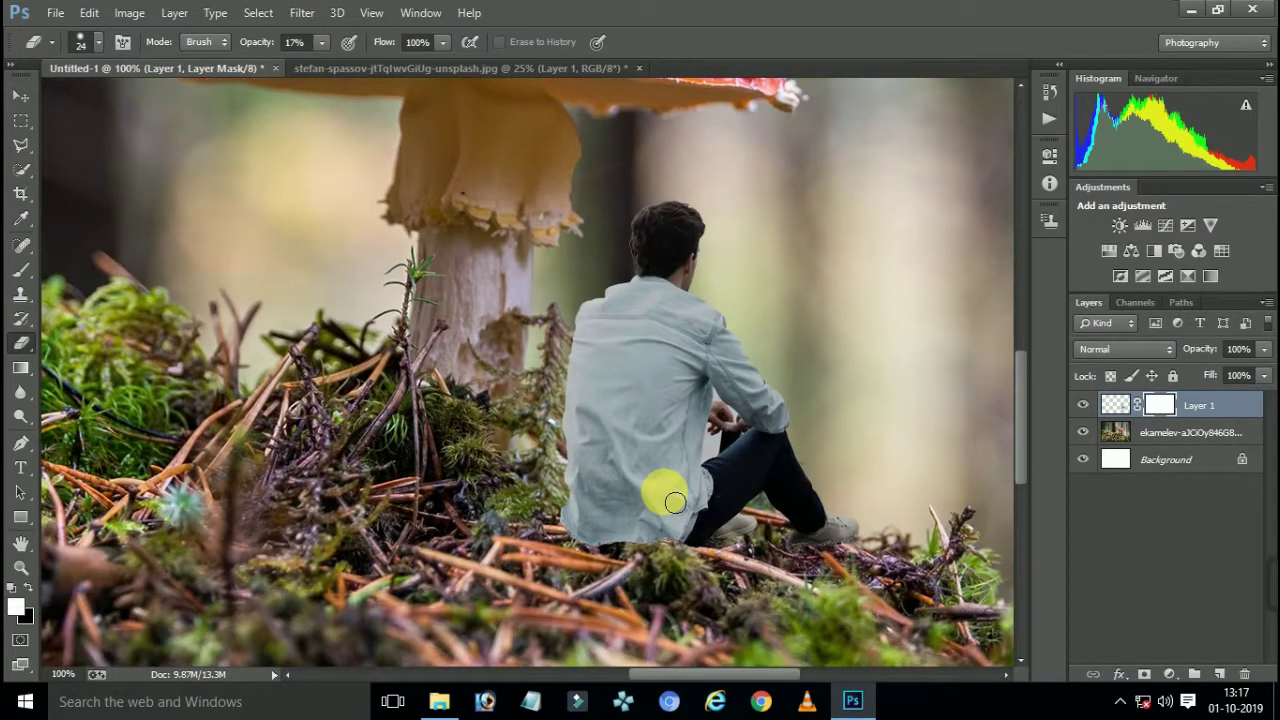
{"action": "scroll", "coordinate": [700, 490], "scroll_direction": "down", "scroll_amount": 2}
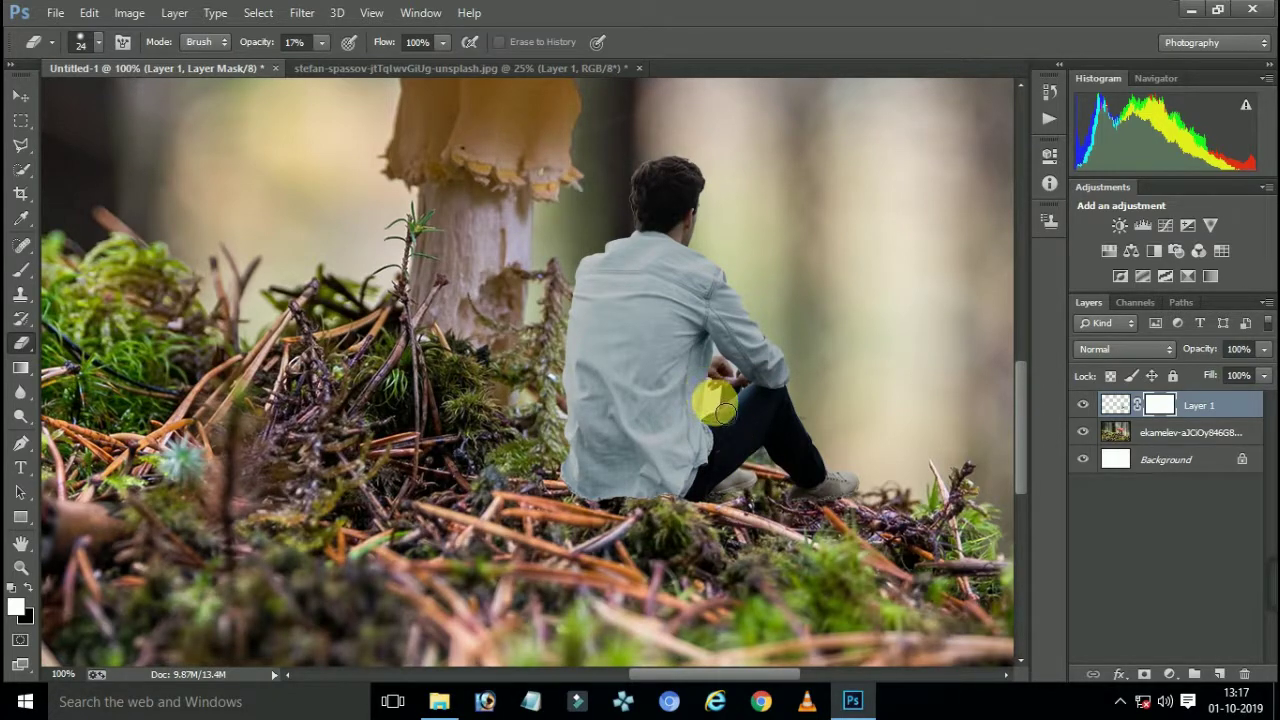
{"action": "key", "text": "ctrl+plus"}
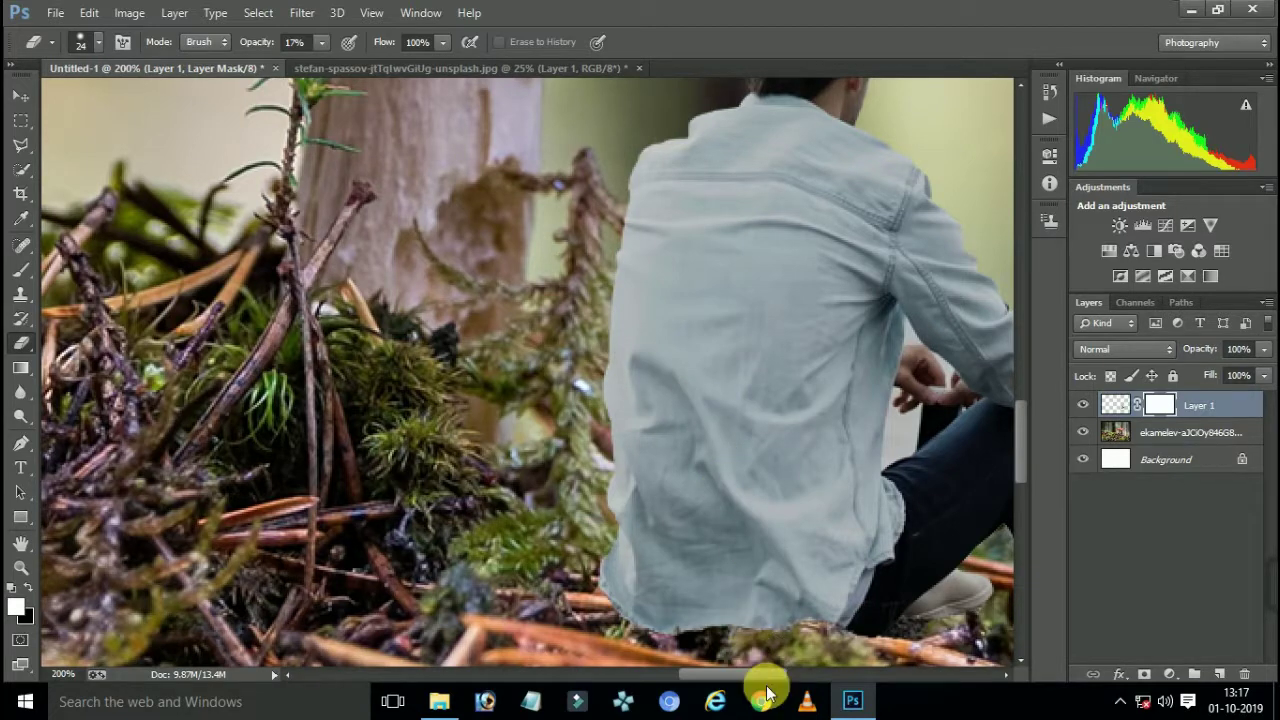
{"action": "left_click_drag", "start_coordinate": [757, 677], "coordinate": [772, 676]}
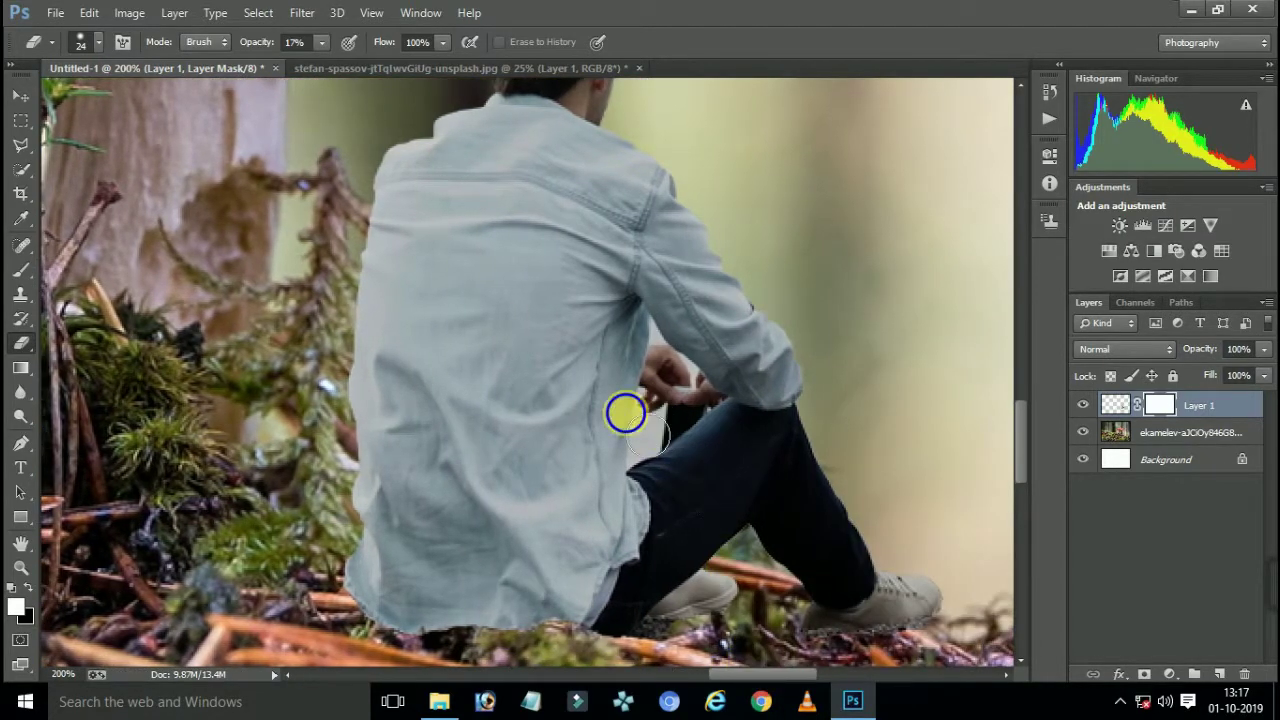
Erase along the man's side, shirt and jeans edges with a 10 px eraser at 53%
{"action": "right_click", "coordinate": [640, 414]}
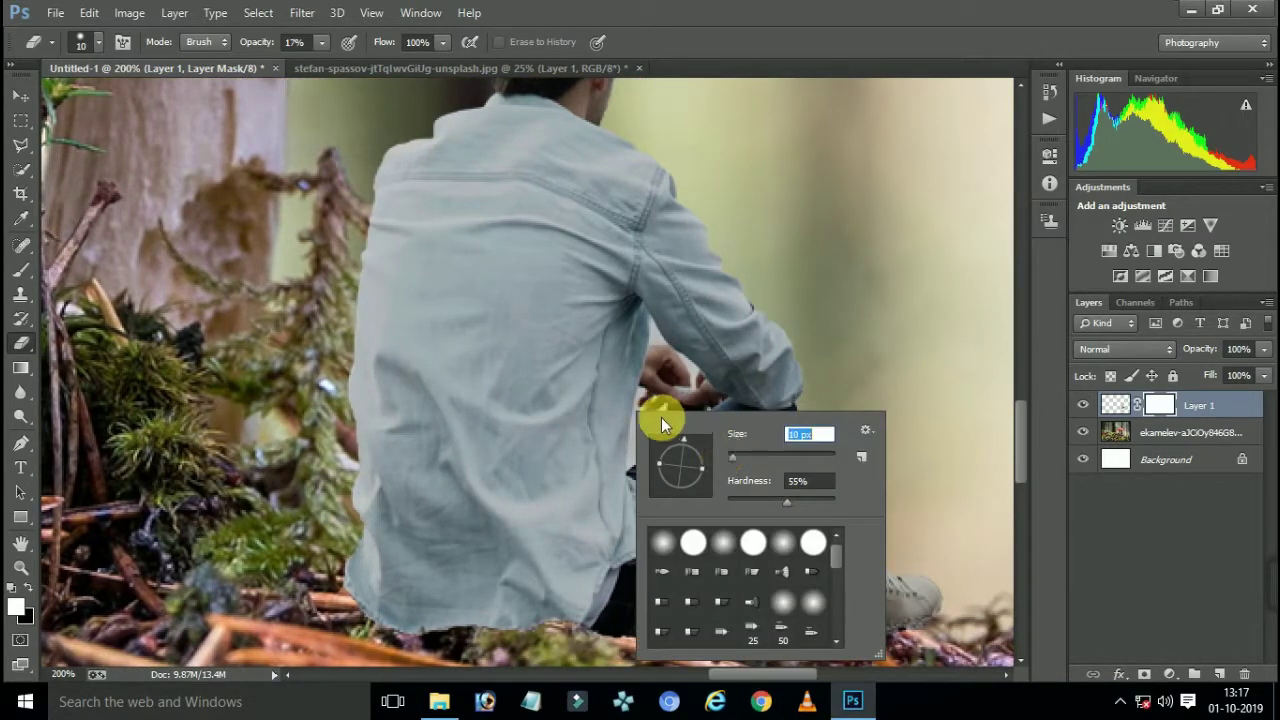
{"action": "left_click", "coordinate": [641, 445]}
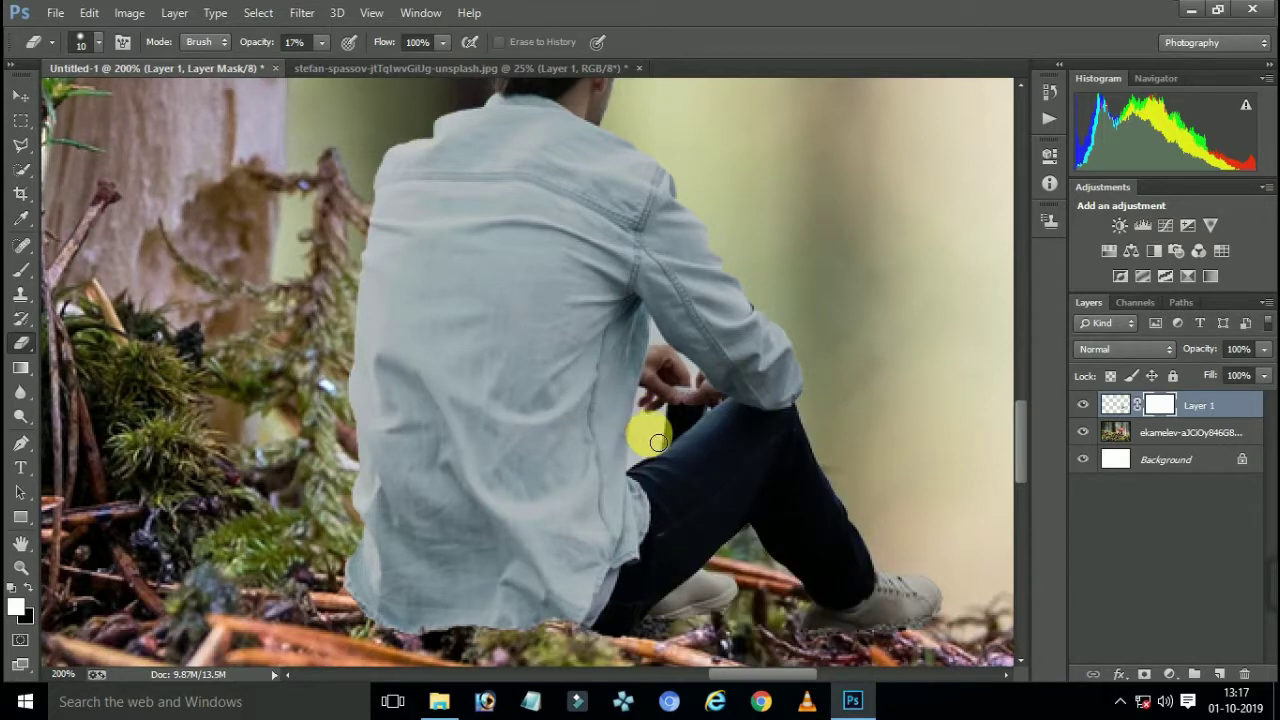
{"action": "left_click_drag", "start_coordinate": [655, 430], "coordinate": [668, 441]}
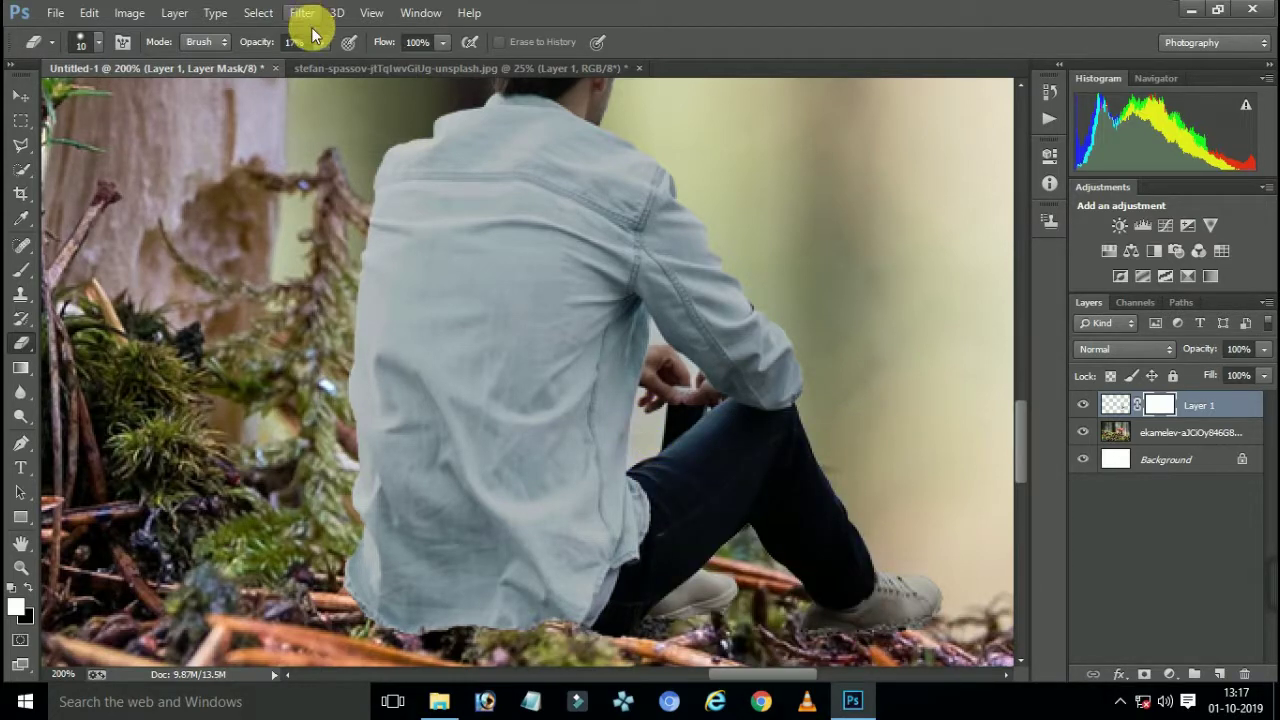
{"action": "left_click_drag", "start_coordinate": [320, 45], "coordinate": [361, 63]}
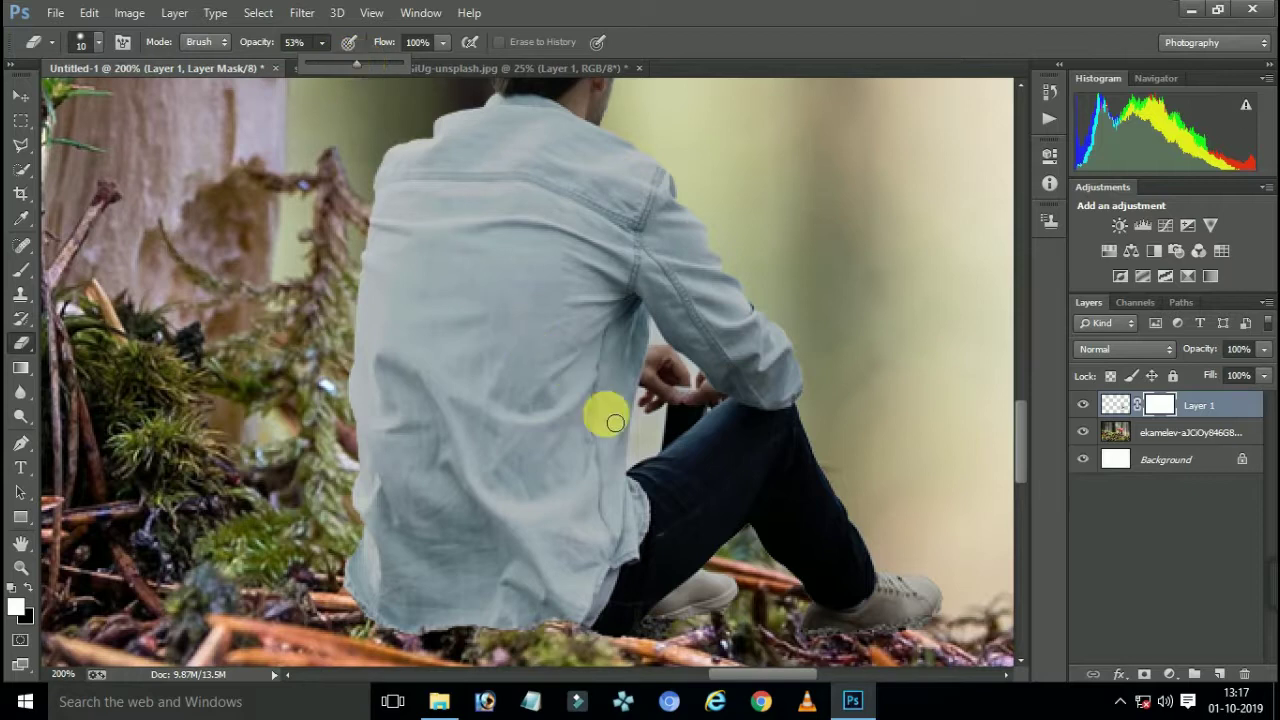
{"action": "left_click", "coordinate": [650, 440]}
{"action": "mouse_move", "coordinate": [659, 432]}
{"action": "left_mouse_down"}
{"action": "mouse_move", "coordinate": [649, 457]}
{"action": "mouse_move", "coordinate": [634, 449]}
{"action": "mouse_move", "coordinate": [679, 343]}
{"action": "mouse_move", "coordinate": [706, 402]}
{"action": "left_mouse_up"}
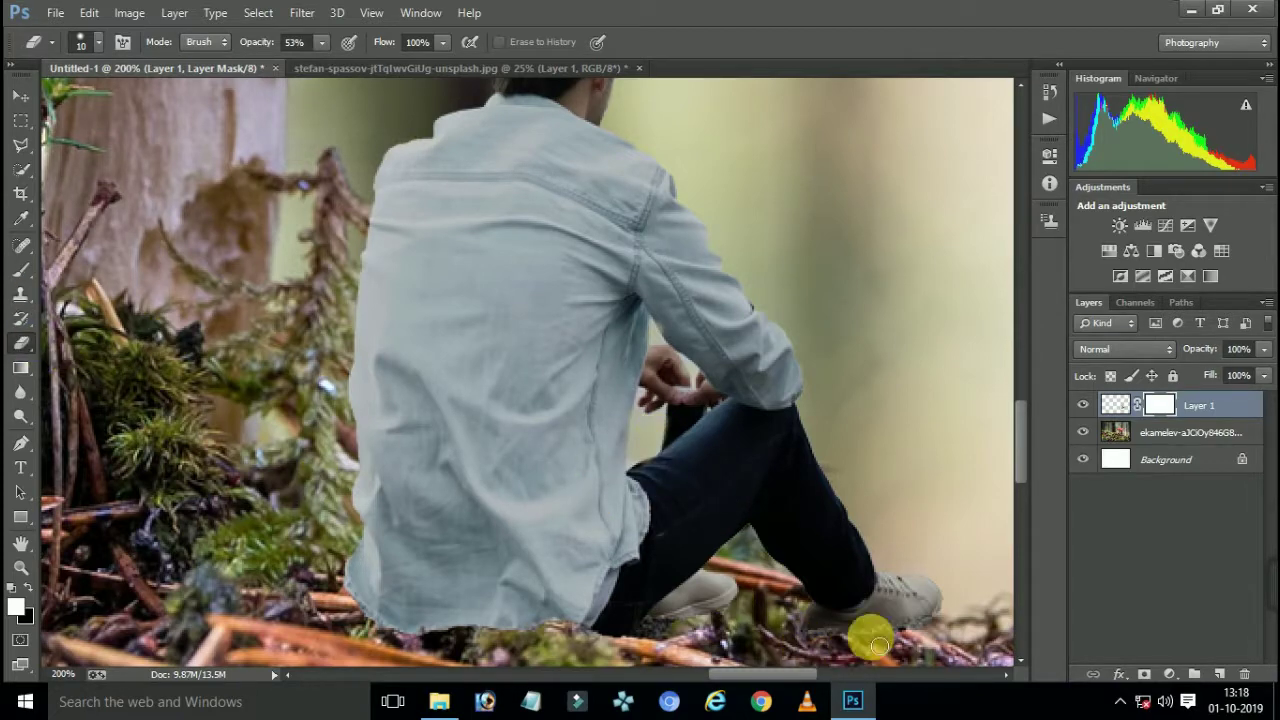
{"action": "scroll", "coordinate": [860, 590], "scroll_direction": "down", "scroll_amount": 3}
{"action": "scroll", "coordinate": [880, 603], "scroll_direction": "down", "scroll_amount": 1}
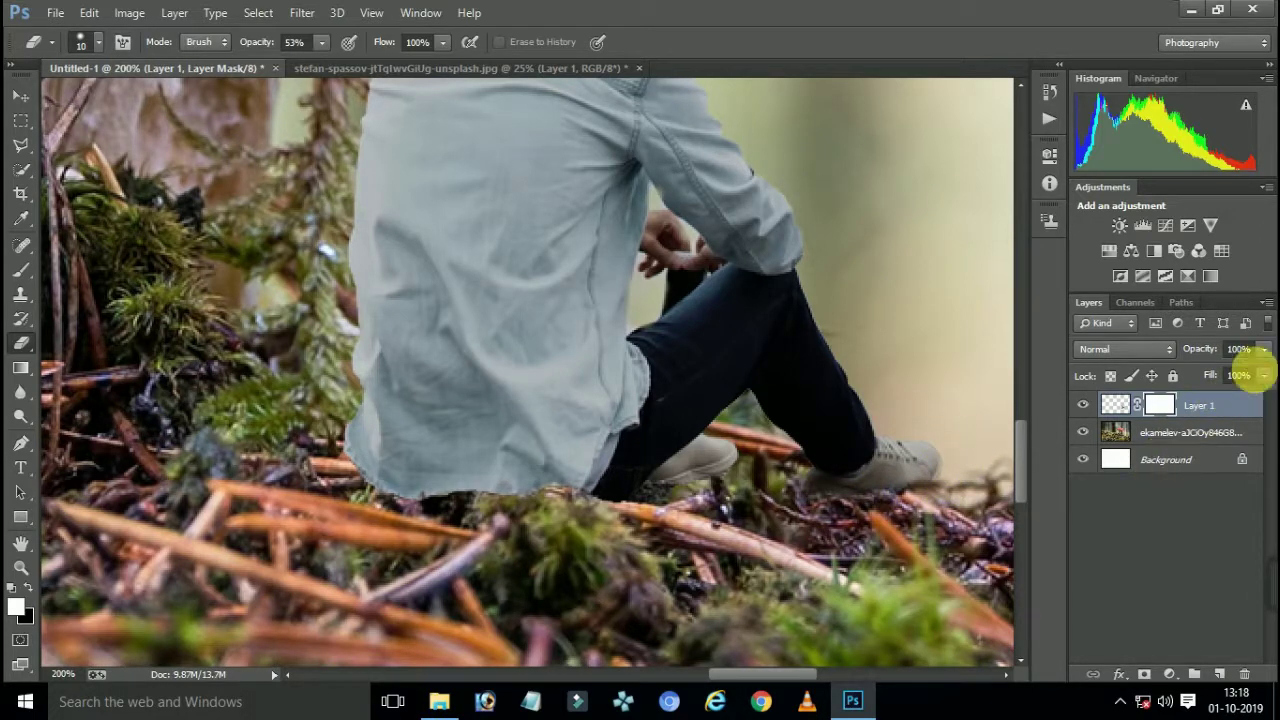
{"action": "left_click", "coordinate": [1264, 349]}
{"action": "left_click_drag", "start_coordinate": [1216, 370], "coordinate": [1215, 370]}
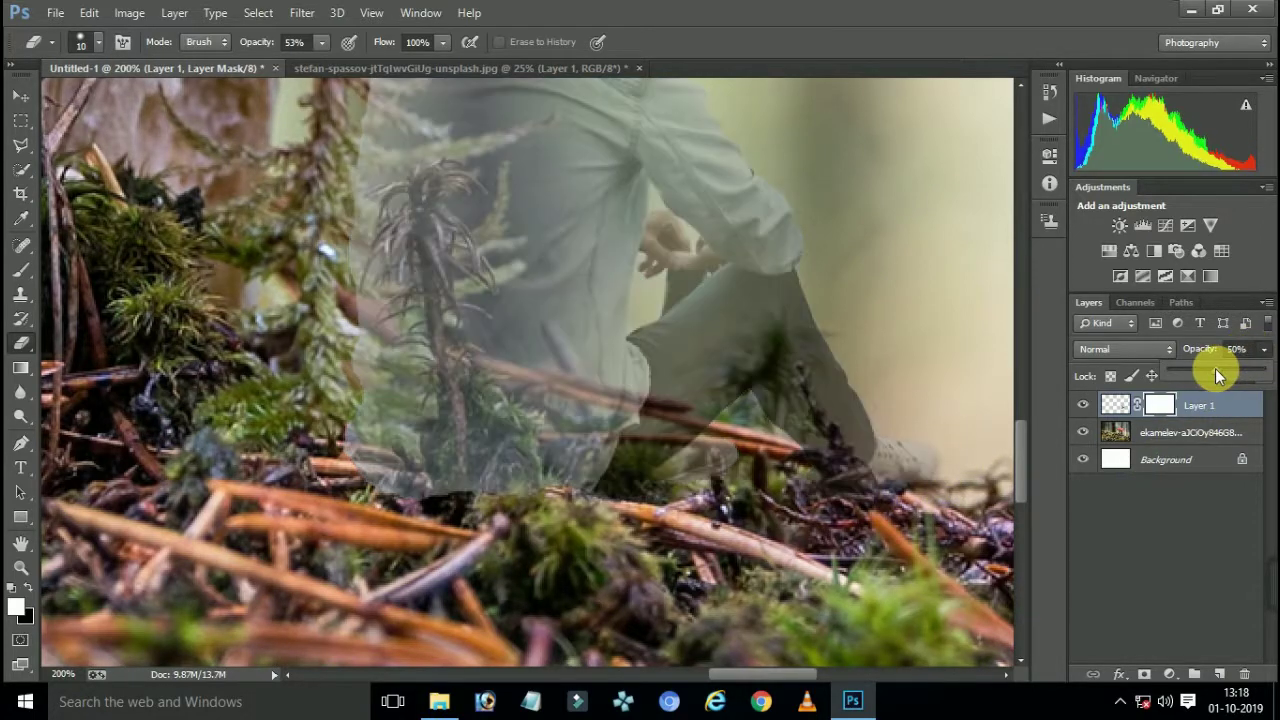
{"action": "left_click", "coordinate": [1229, 370]}
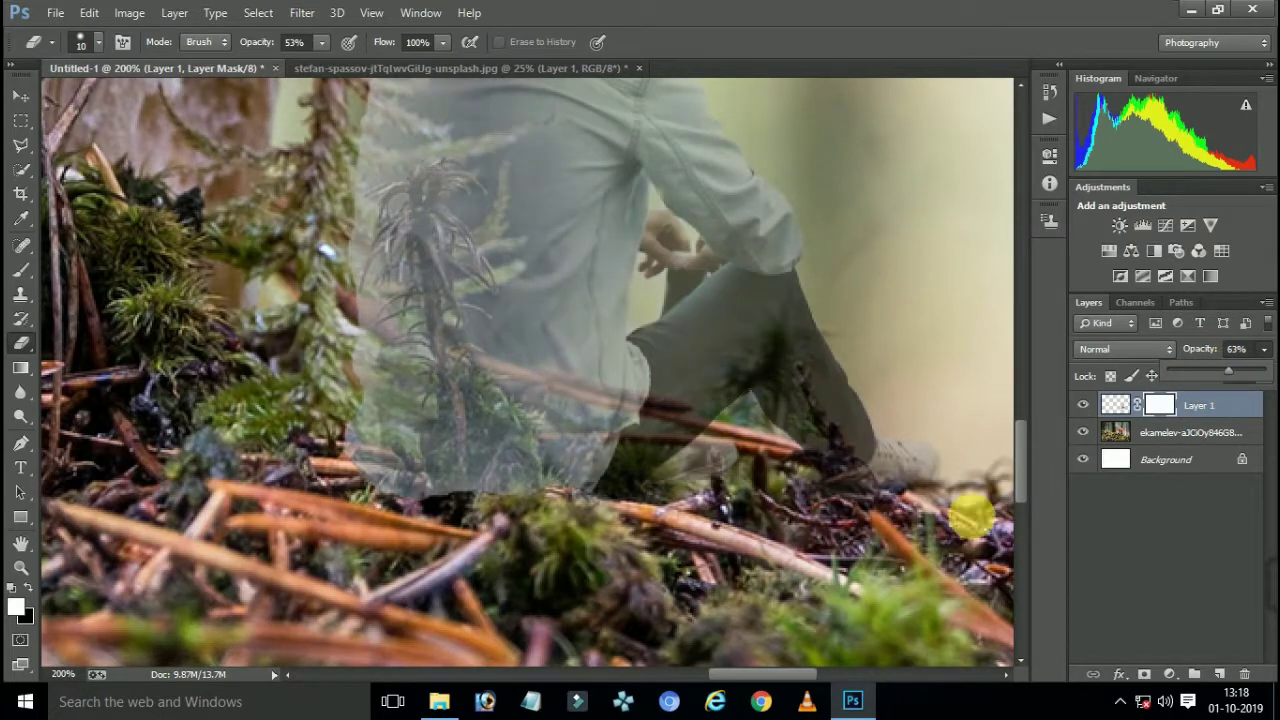
{"action": "left_click", "coordinate": [942, 506]}
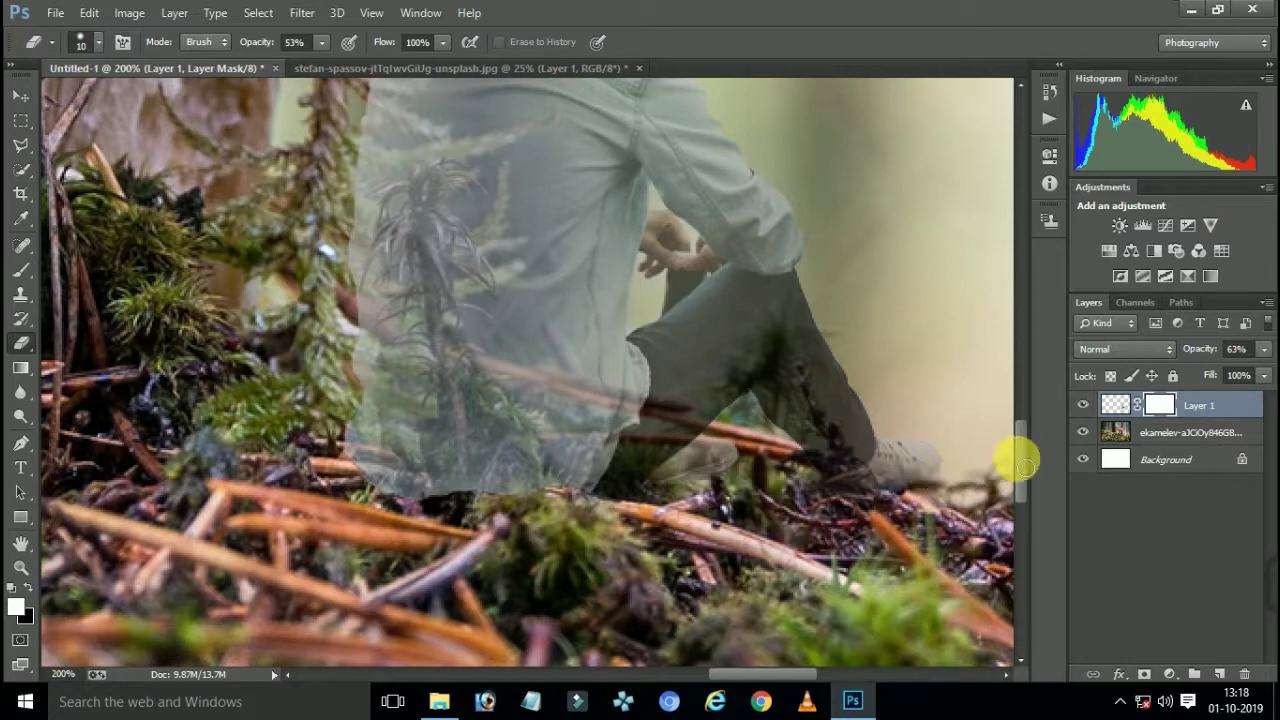
{"action": "left_click", "coordinate": [1263, 349]}
{"action": "left_click_drag", "start_coordinate": [1268, 372], "coordinate": [1270, 372]}
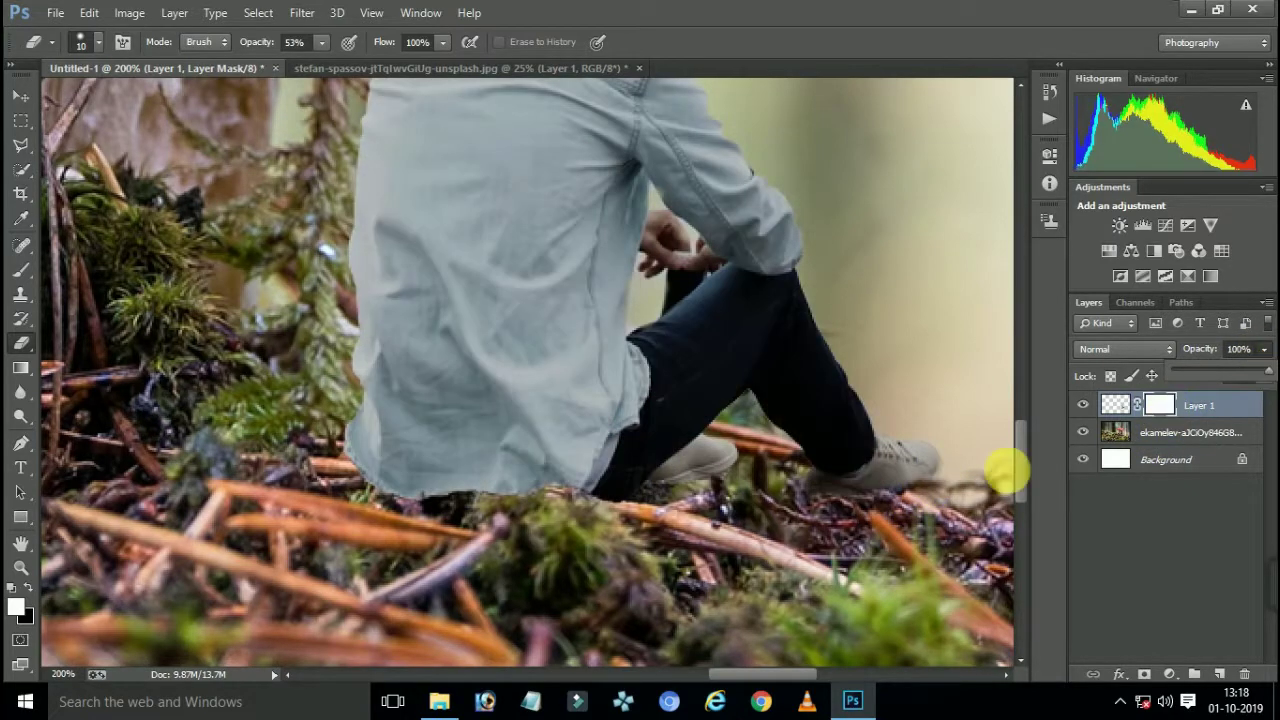
{"action": "left_click", "coordinate": [700, 500]}
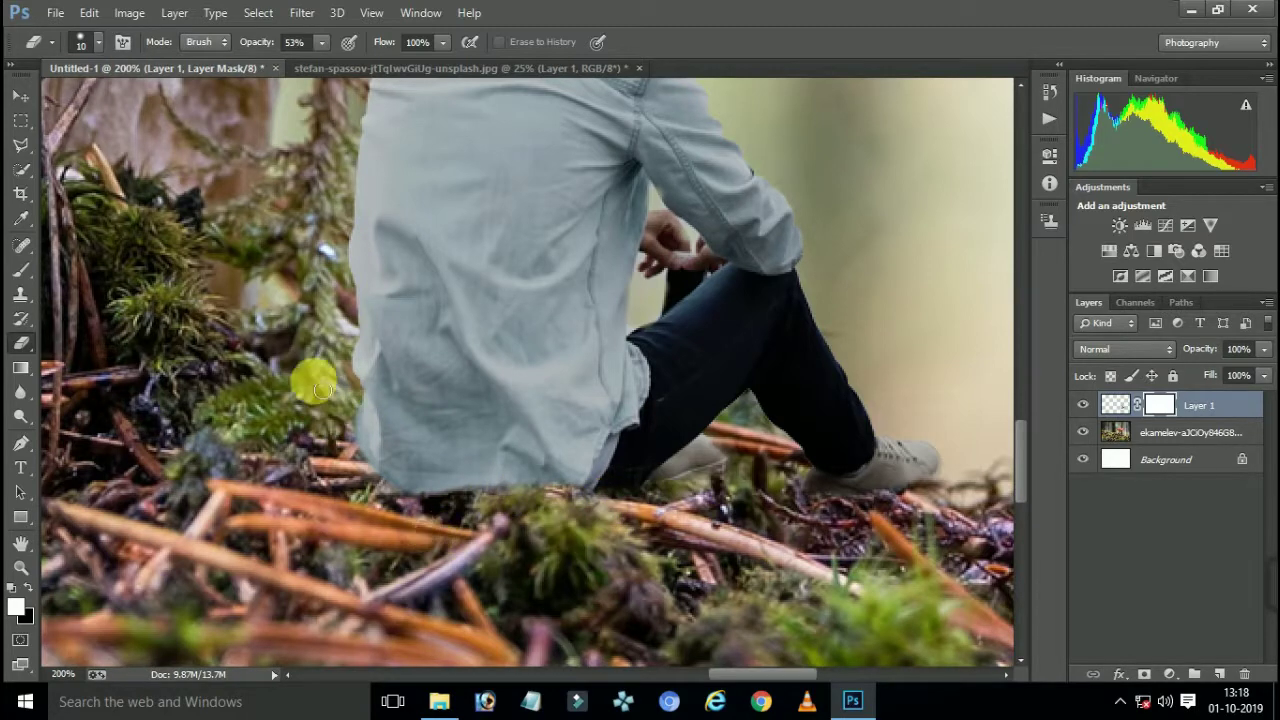
Add a Brightness/Contrast adjustment layer with brightness around -97 over the whole image
{"action": "scroll", "coordinate": [305, 390], "scroll_direction": "up", "scroll_amount": 3}
{"action": "scroll", "coordinate": [295, 390], "scroll_direction": "up", "scroll_amount": 2}
{"action": "scroll", "coordinate": [297, 394], "scroll_direction": "up", "scroll_amount": 2}
{"action": "scroll", "coordinate": [300, 400], "scroll_direction": "up", "scroll_amount": 2}
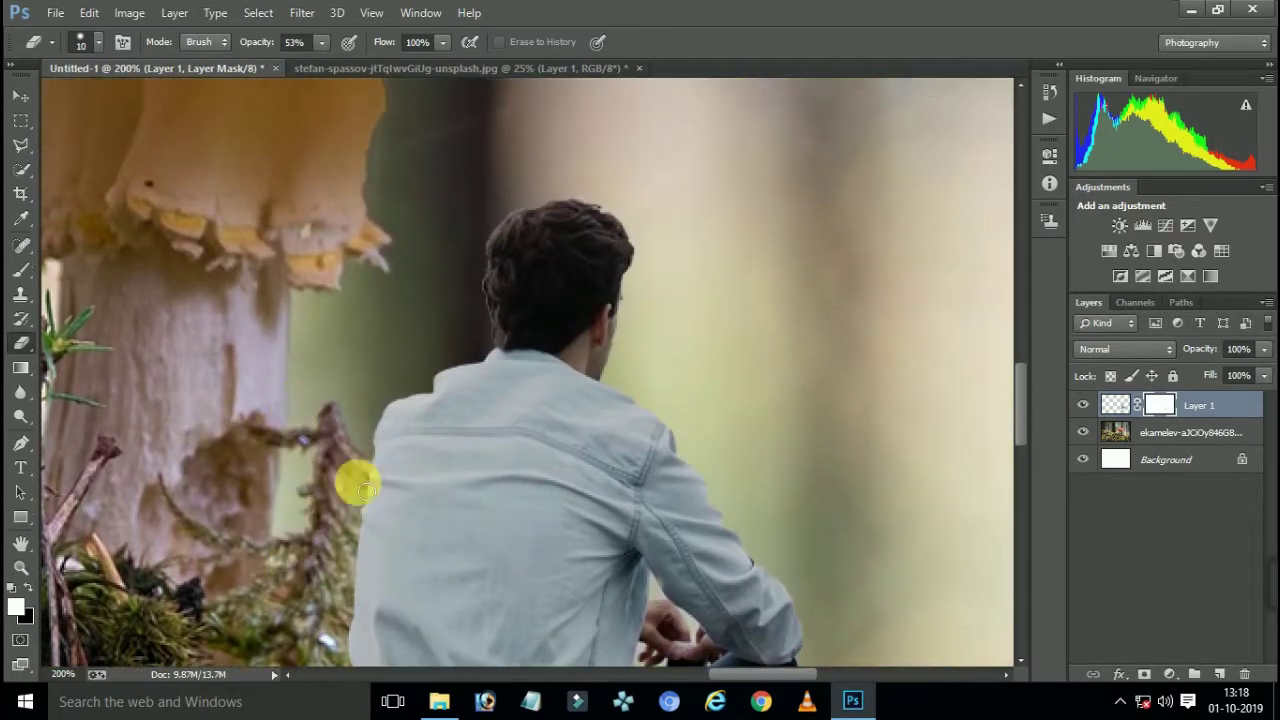
{"action": "scroll", "coordinate": [500, 386], "scroll_direction": "down", "scroll_amount": 2}
{"action": "scroll", "coordinate": [491, 378], "scroll_direction": "down", "scroll_amount": 1}
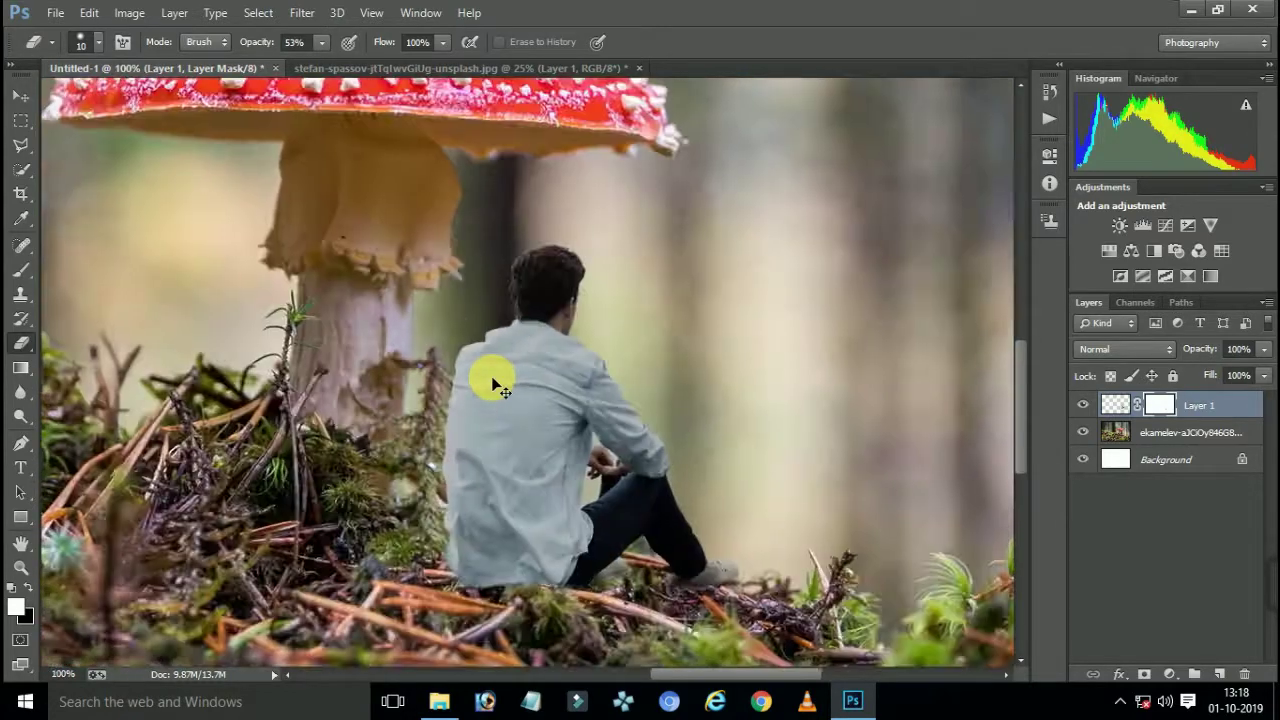
{"action": "scroll", "coordinate": [491, 378], "scroll_direction": "down", "scroll_amount": 1}
{"action": "scroll", "coordinate": [492, 379], "scroll_direction": "down", "scroll_amount": 1}
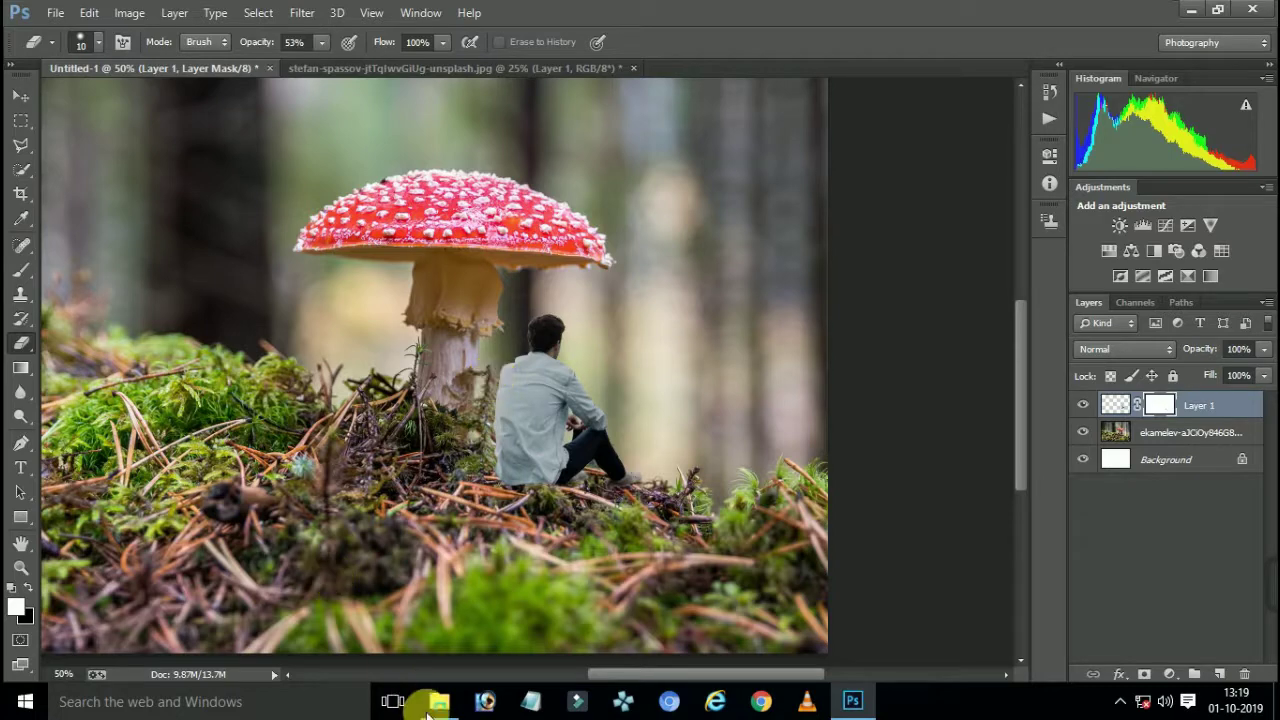
{"action": "left_click_drag", "start_coordinate": [635, 677], "coordinate": [589, 681]}
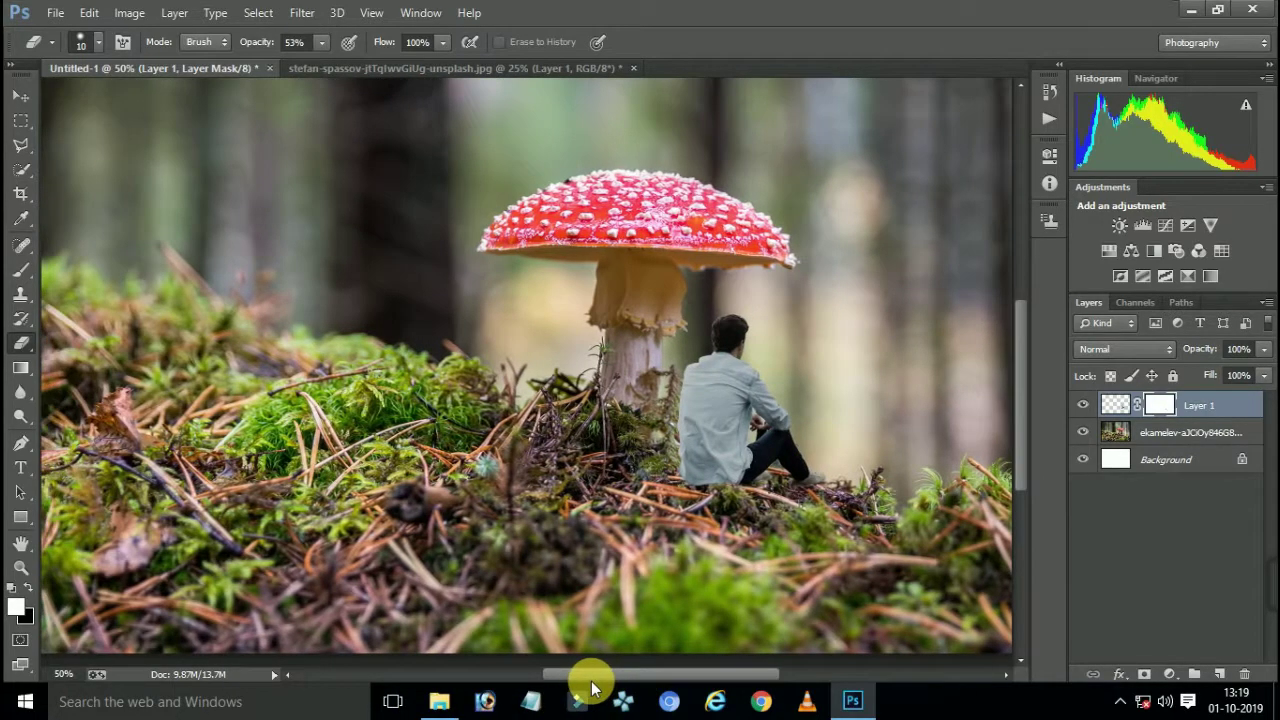
{"action": "key", "text": "ctrl+minus"}
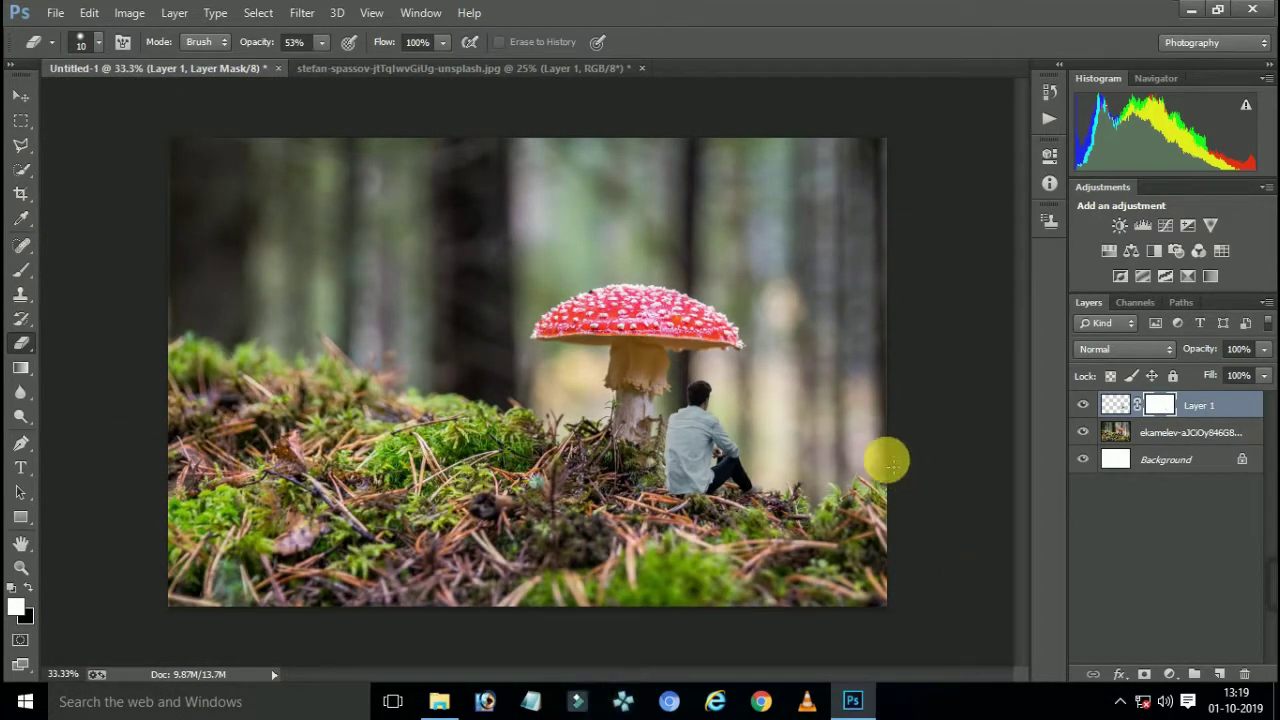
{"action": "left_click", "coordinate": [1180, 677]}
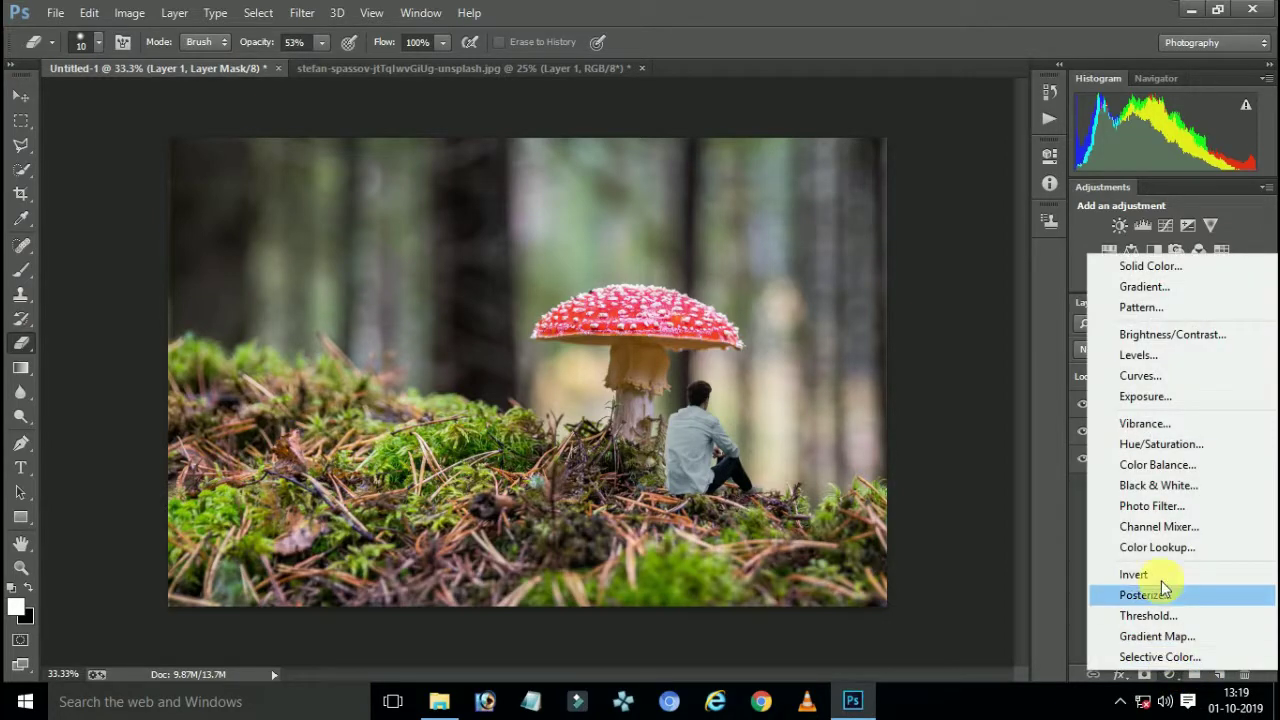
{"action": "left_click", "coordinate": [1158, 336]}
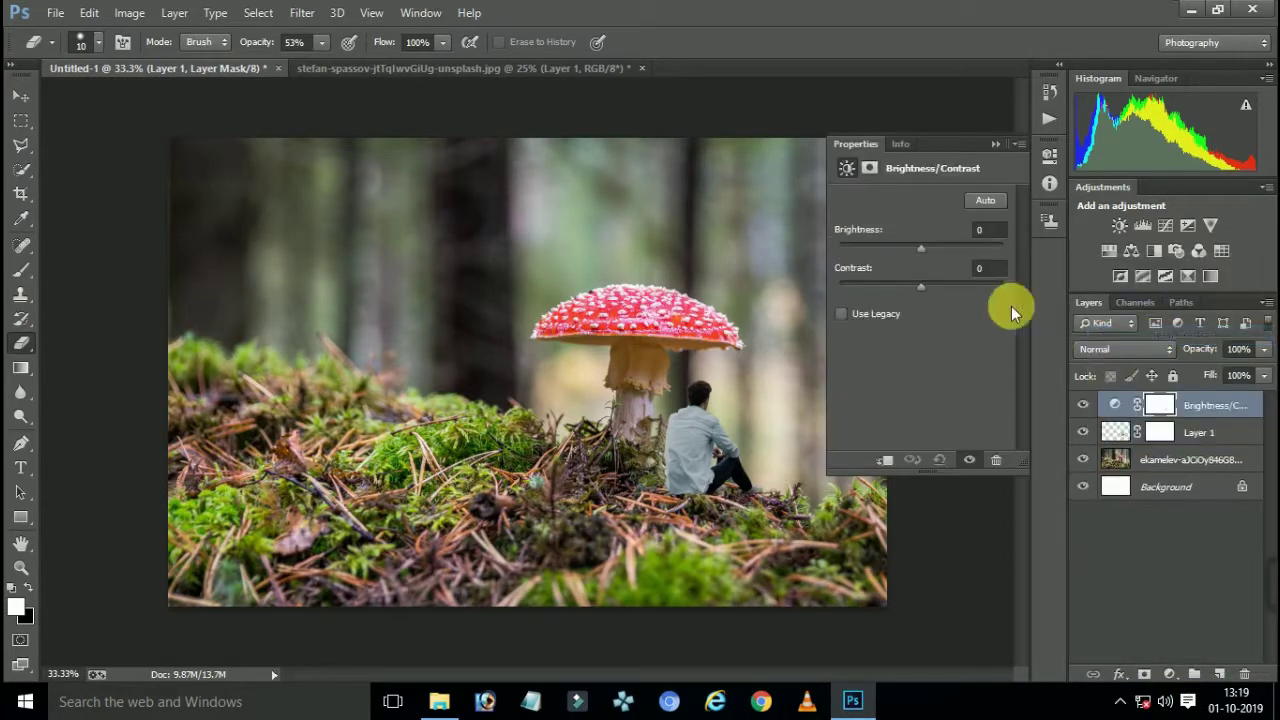
{"action": "left_click_drag", "start_coordinate": [897, 251], "coordinate": [868, 249]}
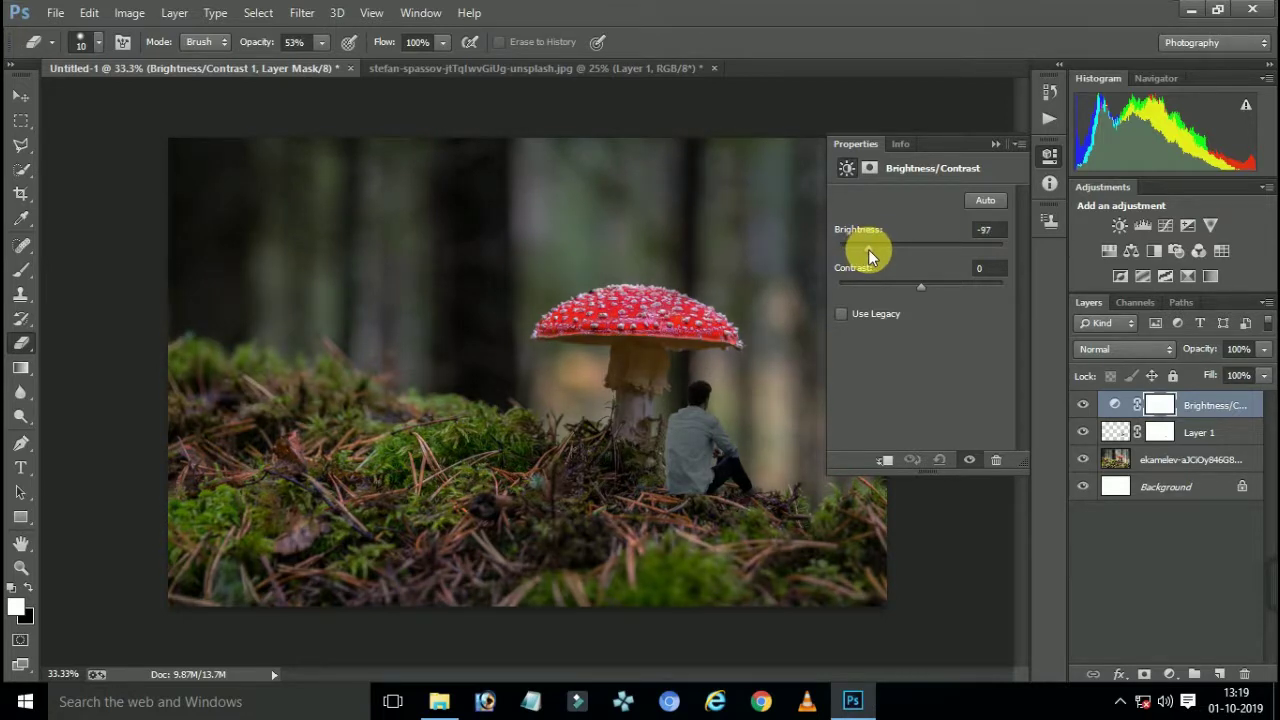
{"action": "left_click", "coordinate": [1002, 147]}
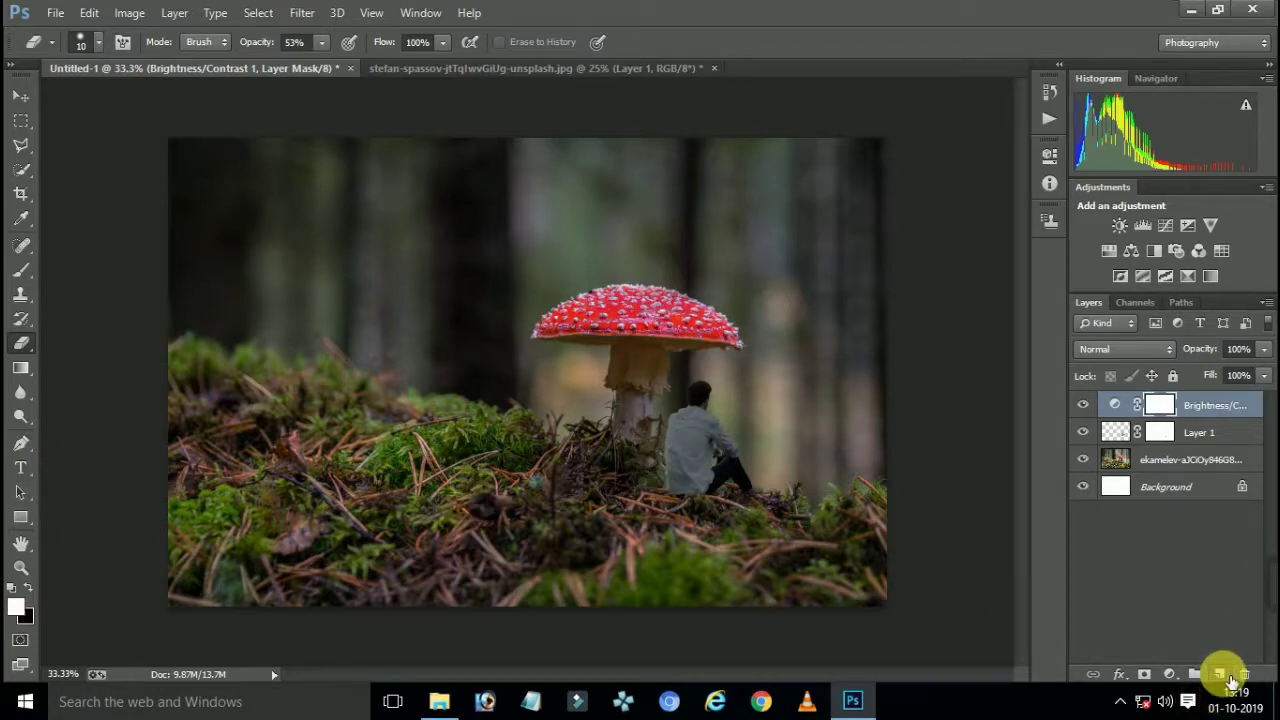
Add an empty Layer 2 and pick orange f3a721 as the foreground colour
{"action": "left_click", "coordinate": [1219, 673]}
{"action": "left_click", "coordinate": [12, 602]}
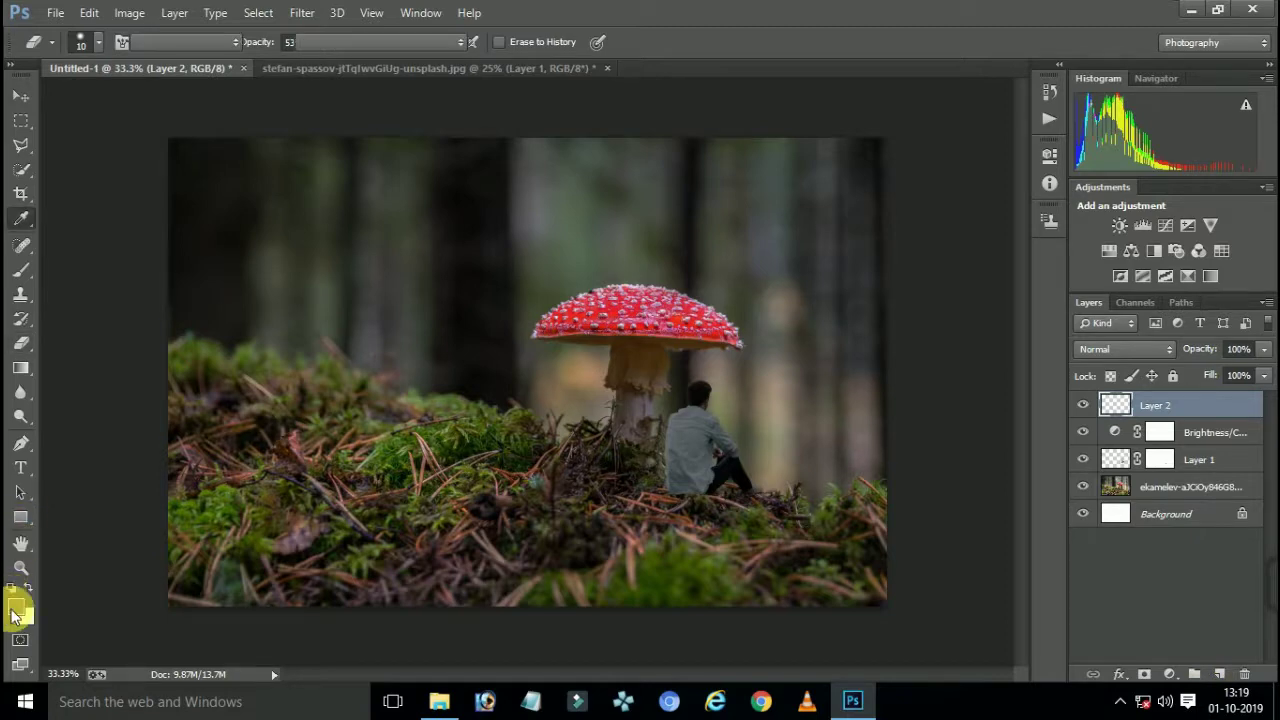
{"action": "mouse_move", "coordinate": [600, 331]}
{"action": "left_mouse_down"}
{"action": "mouse_move", "coordinate": [625, 246]}
{"action": "mouse_move", "coordinate": [621, 325]}
{"action": "left_mouse_up"}
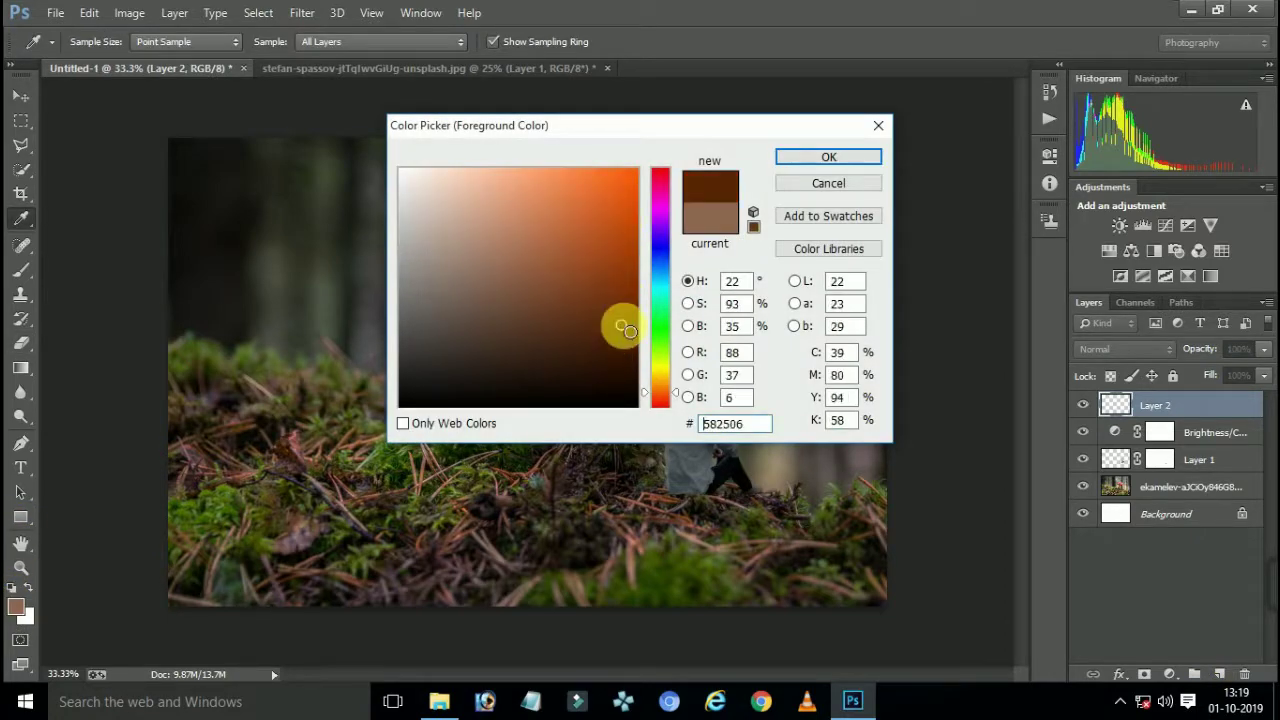
{"action": "left_click", "coordinate": [662, 377]}
{"action": "mouse_move", "coordinate": [666, 380]}
{"action": "left_mouse_down"}
{"action": "mouse_move", "coordinate": [570, 240]}
{"action": "mouse_move", "coordinate": [605, 179]}
{"action": "left_mouse_up"}
{"action": "left_click", "coordinate": [668, 368]}
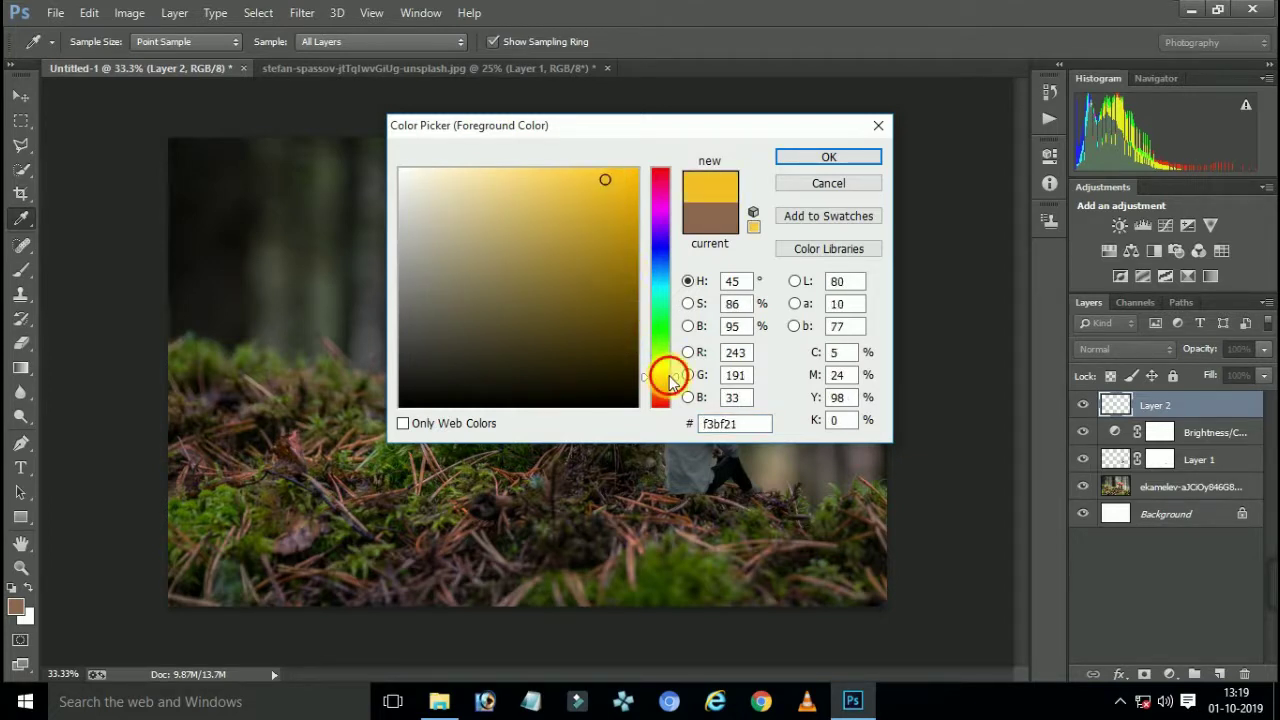
{"action": "left_click_drag", "start_coordinate": [667, 377], "coordinate": [667, 382]}
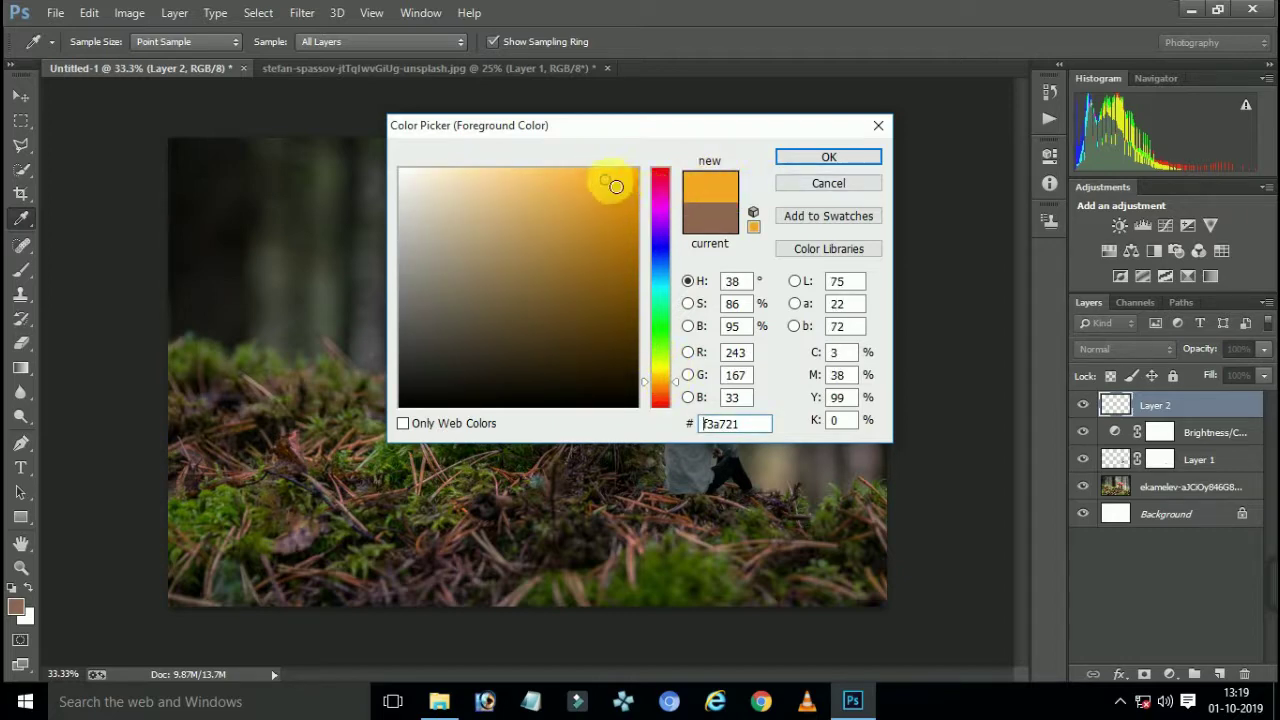
{"action": "left_click", "coordinate": [622, 184]}
Accept the orange colour and set the Brush tool to 100% opacity
{"action": "left_click", "coordinate": [835, 162]}
{"action": "key", "text": "e"}
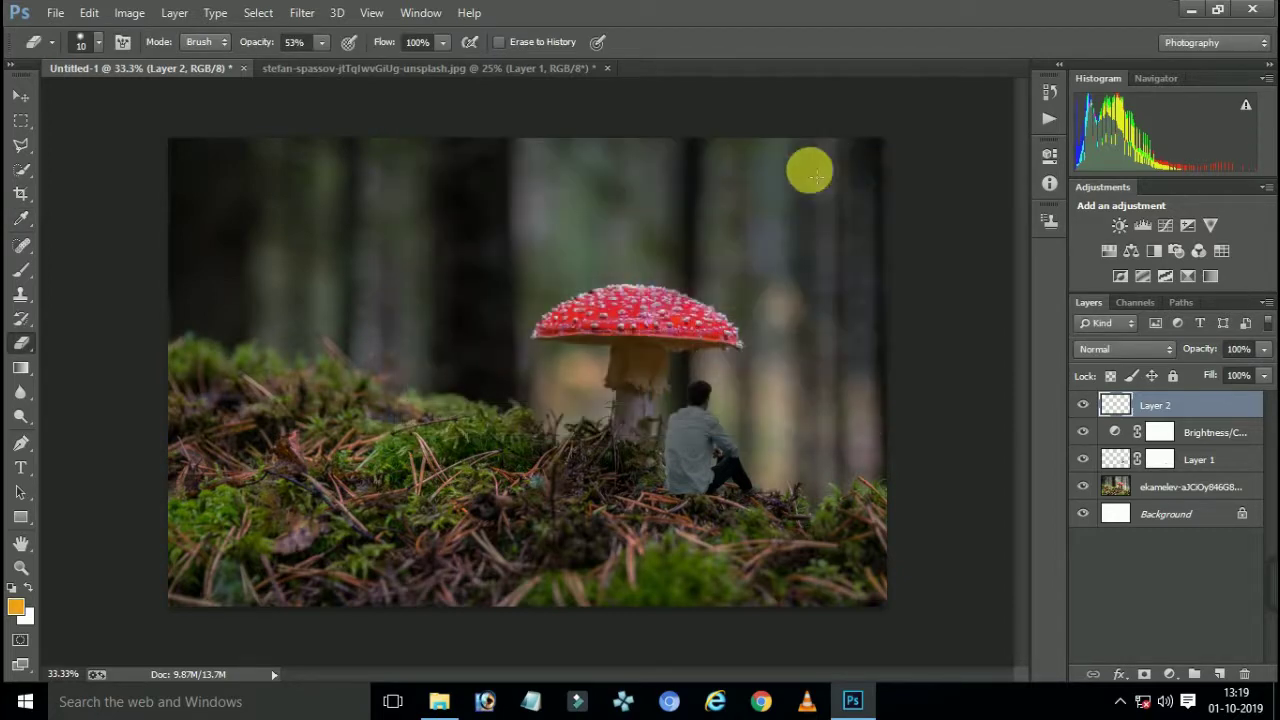
{"action": "right_click", "coordinate": [736, 305]}
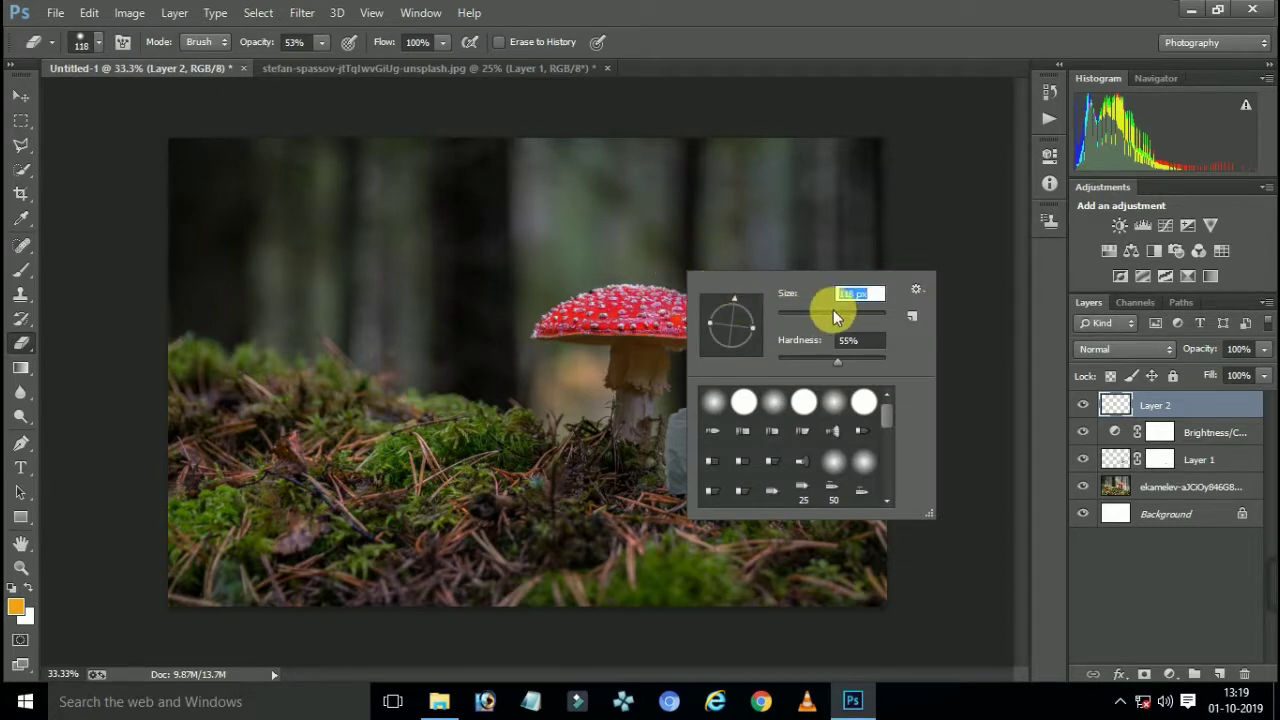
{"action": "left_click_drag", "start_coordinate": [855, 315], "coordinate": [878, 318]}
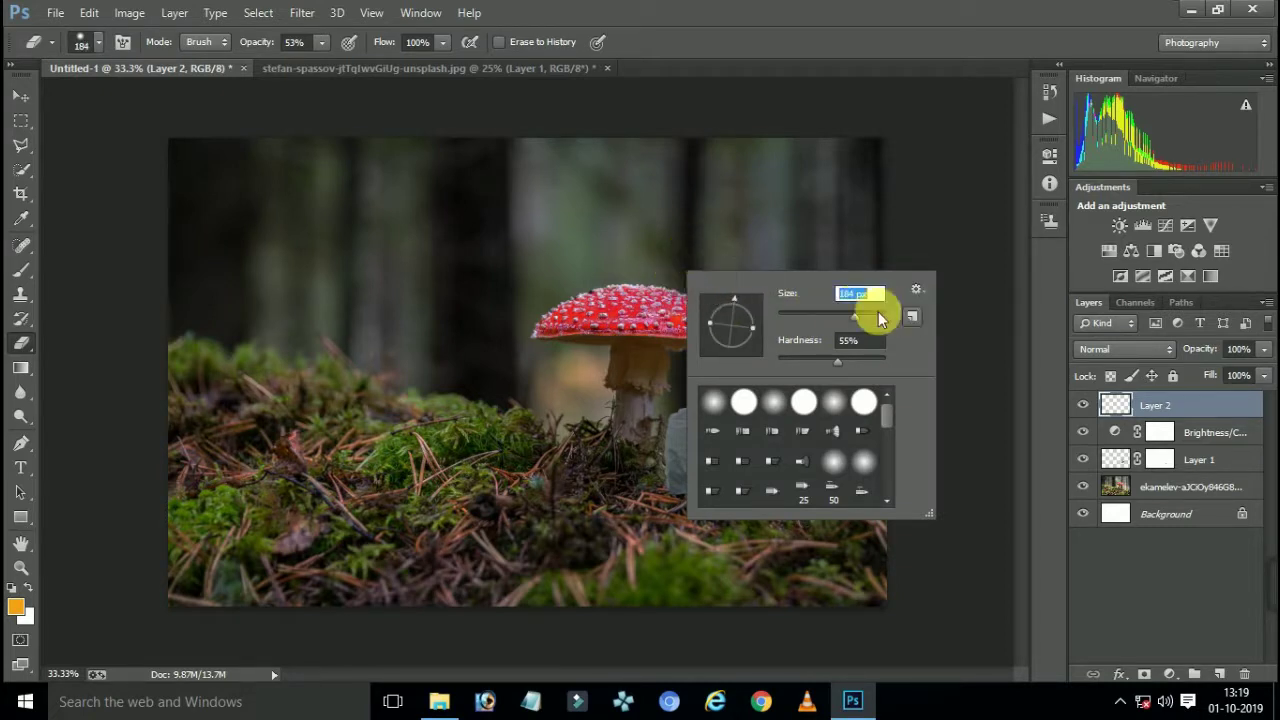
{"action": "left_click", "coordinate": [322, 42]}
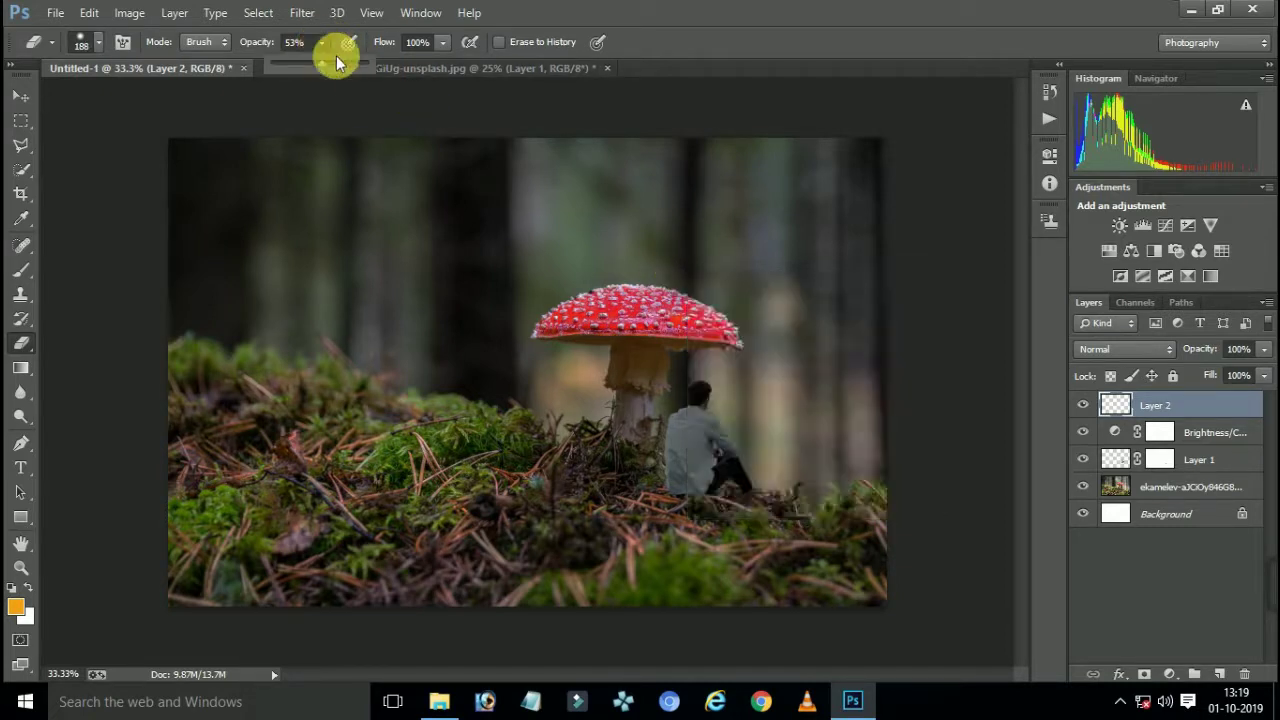
{"action": "left_click", "coordinate": [19, 276]}
{"action": "left_click", "coordinate": [395, 42]}
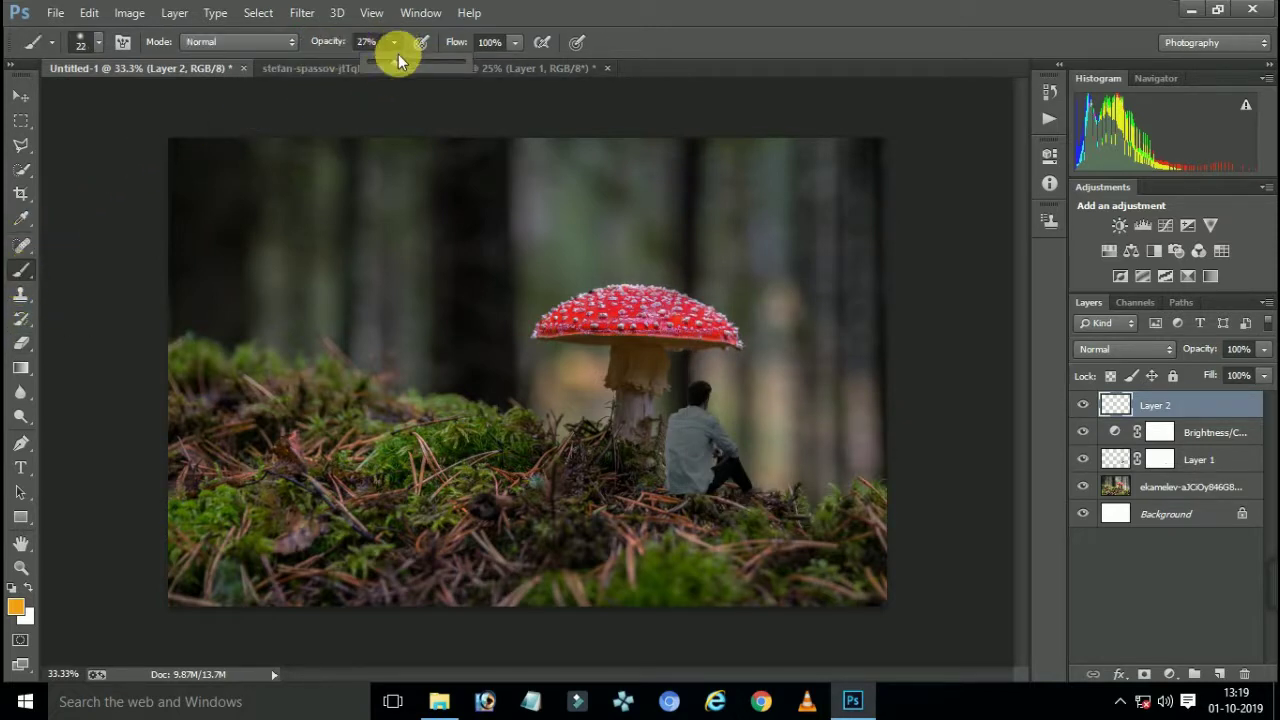
{"action": "left_click_drag", "start_coordinate": [400, 62], "coordinate": [470, 66]}
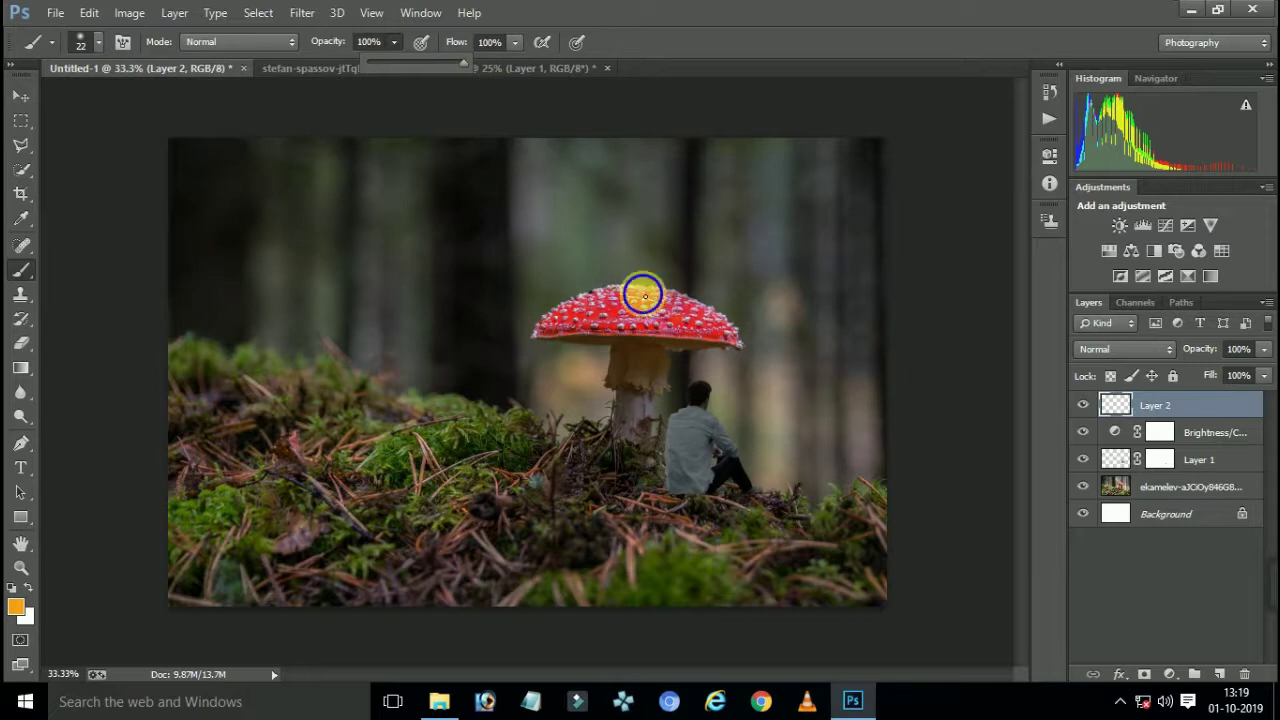
Paint a 188 px soft orange blob and move it onto the mushroom cap
{"action": "right_click", "coordinate": [645, 291]}
{"action": "left_click", "coordinate": [820, 338]}
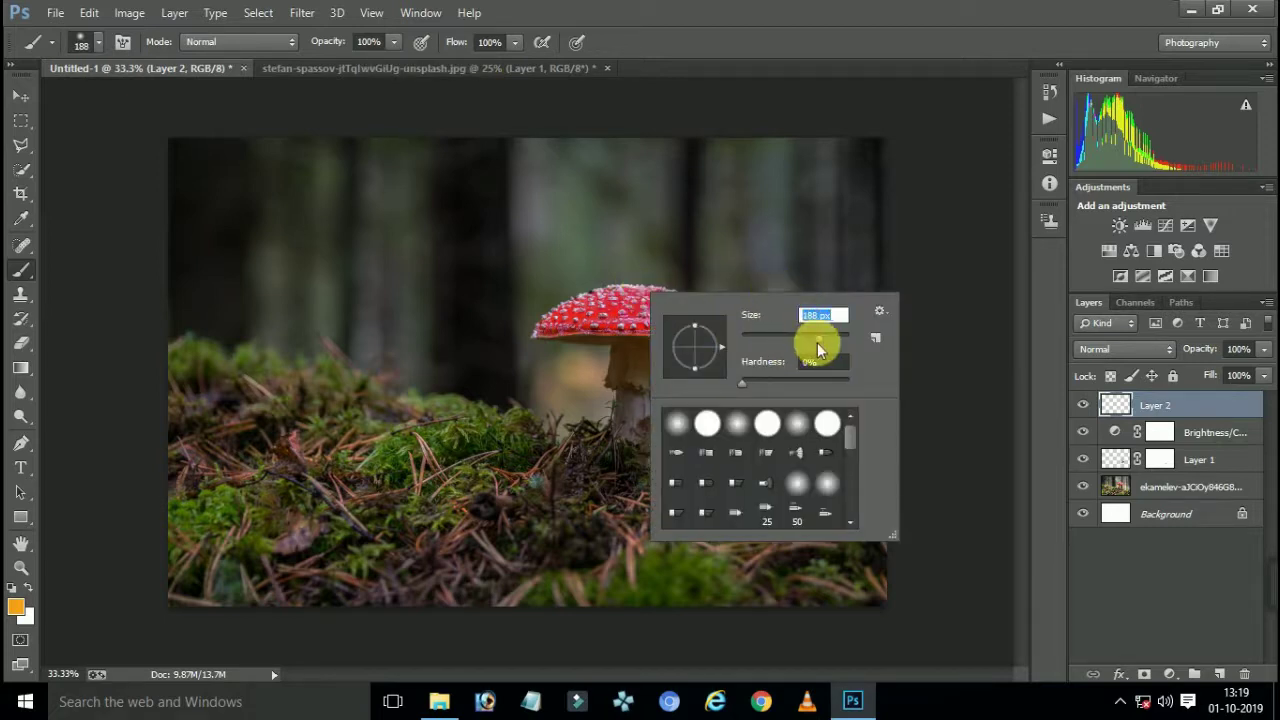
{"action": "left_click", "coordinate": [712, 235]}
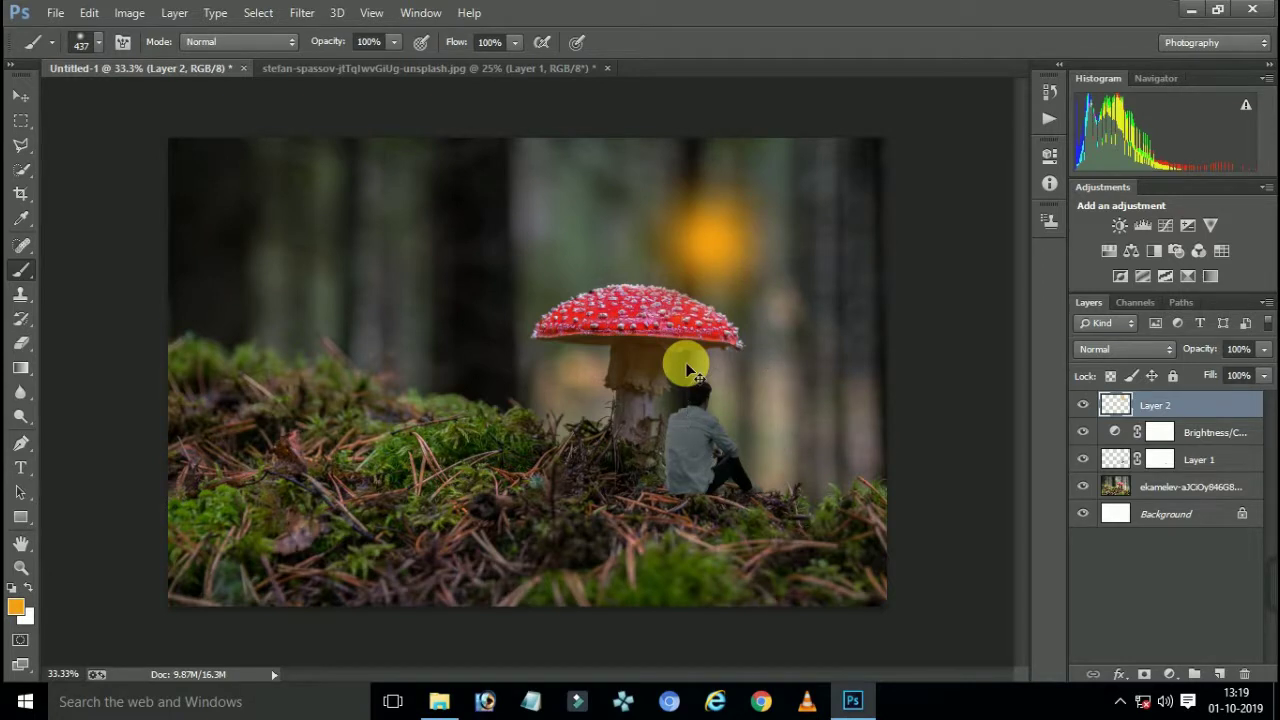
{"action": "key", "text": "ctrl+t"}
{"action": "mouse_move", "coordinate": [745, 283]}
{"action": "left_mouse_down"}
{"action": "mouse_move", "coordinate": [665, 370]}
{"action": "mouse_move", "coordinate": [649, 368]}
{"action": "left_mouse_up"}
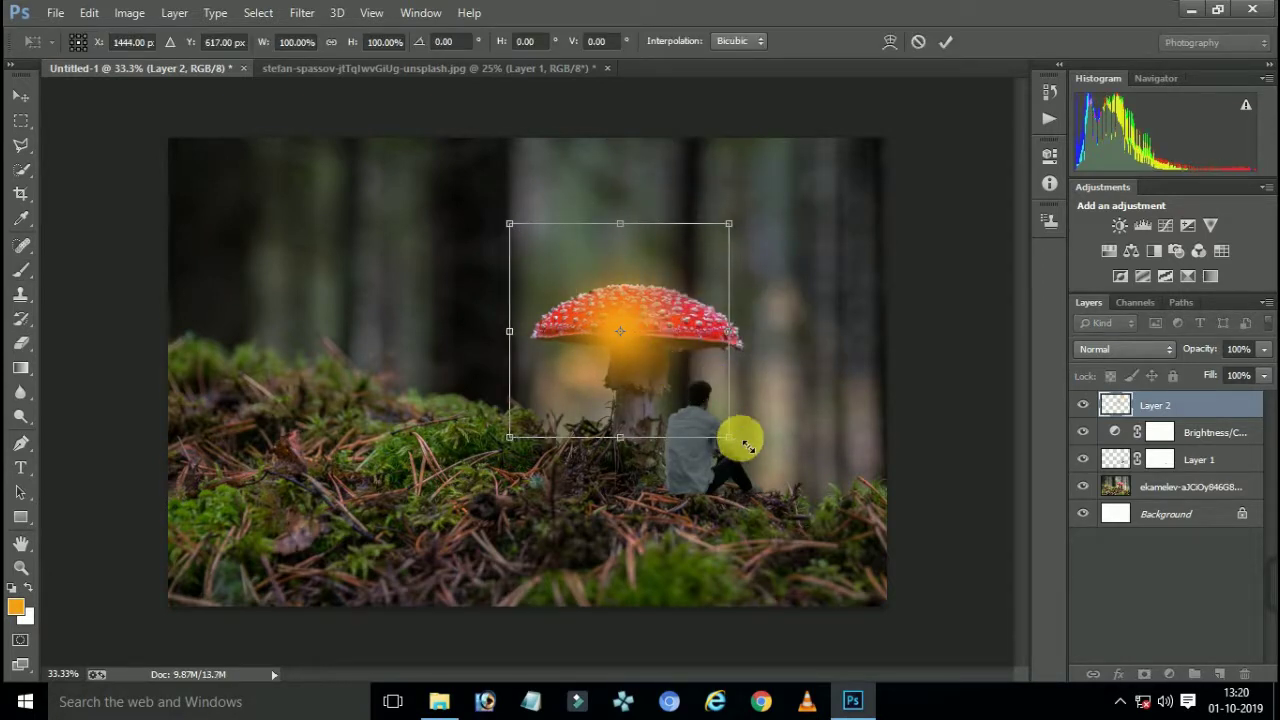
Stretch the orange glow to about 140% width over the cap, set it to Overlay, and commit
{"action": "left_click_drag", "start_coordinate": [748, 444], "coordinate": [818, 436]}
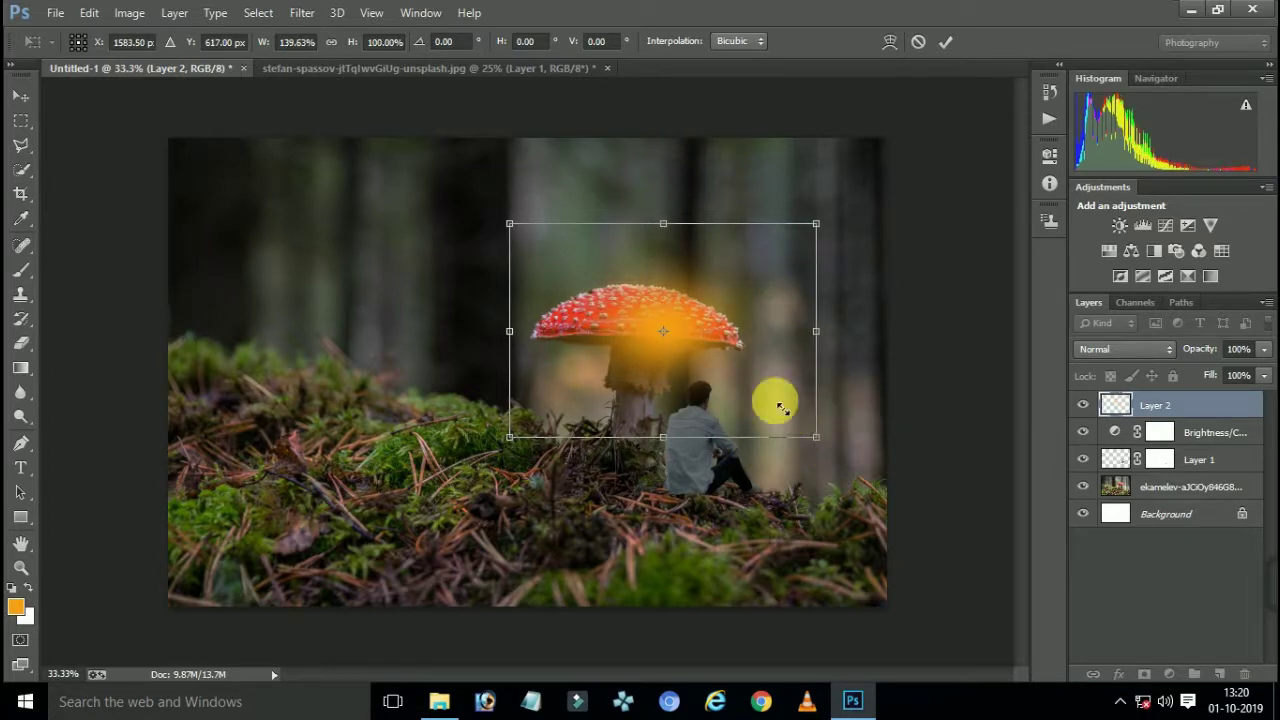
{"action": "mouse_move", "coordinate": [745, 405]}
{"action": "left_mouse_down"}
{"action": "mouse_move", "coordinate": [722, 402]}
{"action": "mouse_move", "coordinate": [731, 386]}
{"action": "left_mouse_up"}
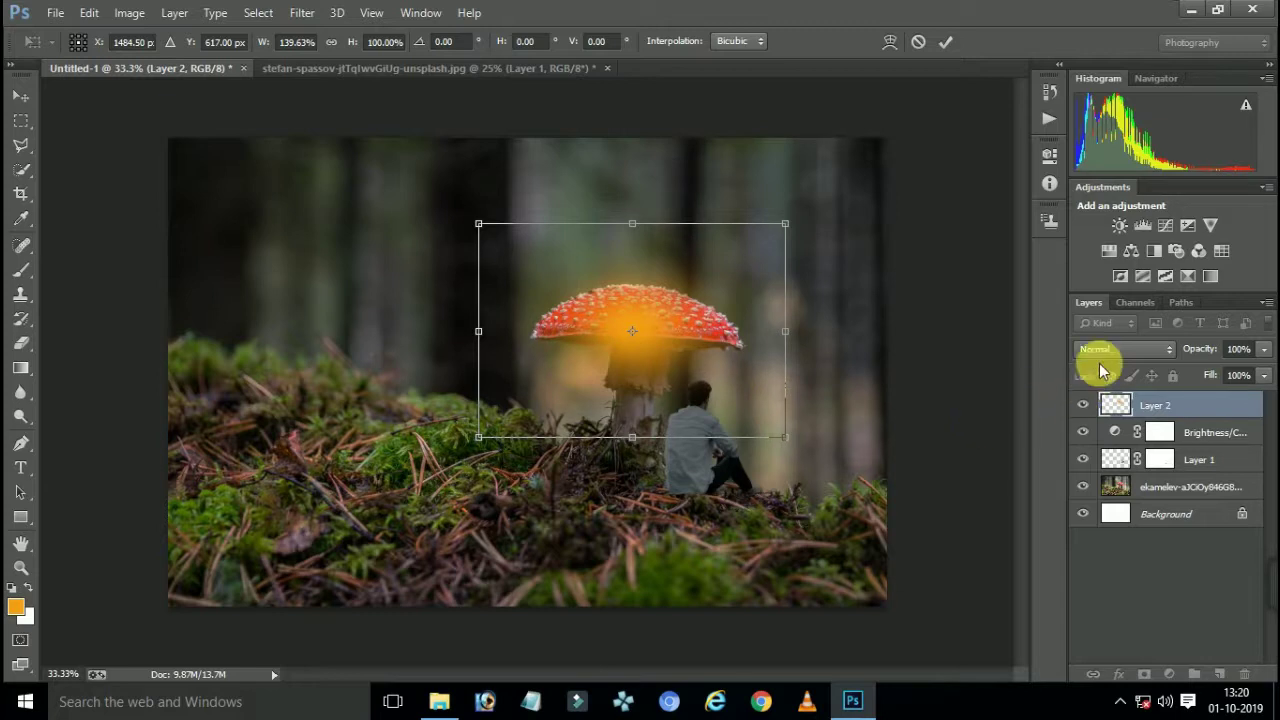
{"action": "left_click", "coordinate": [1105, 349]}
{"action": "left_click", "coordinate": [1100, 240]}
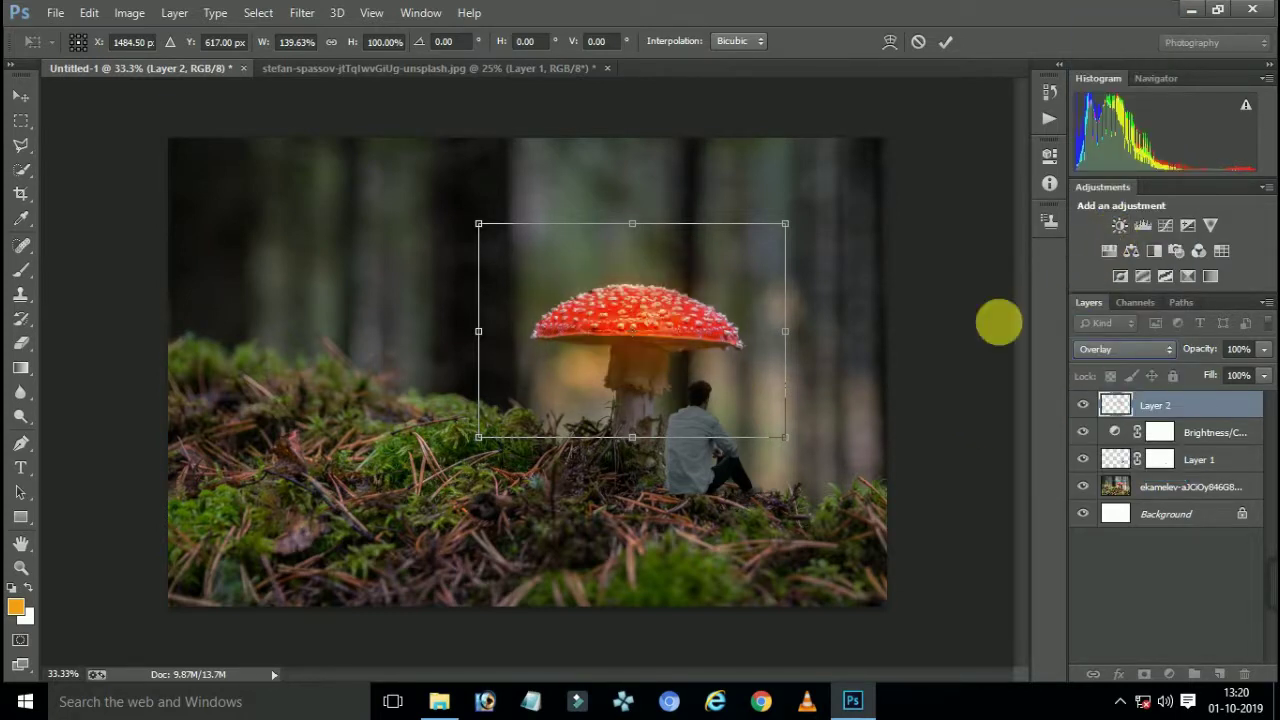
{"action": "left_click_drag", "start_coordinate": [688, 388], "coordinate": [706, 383]}
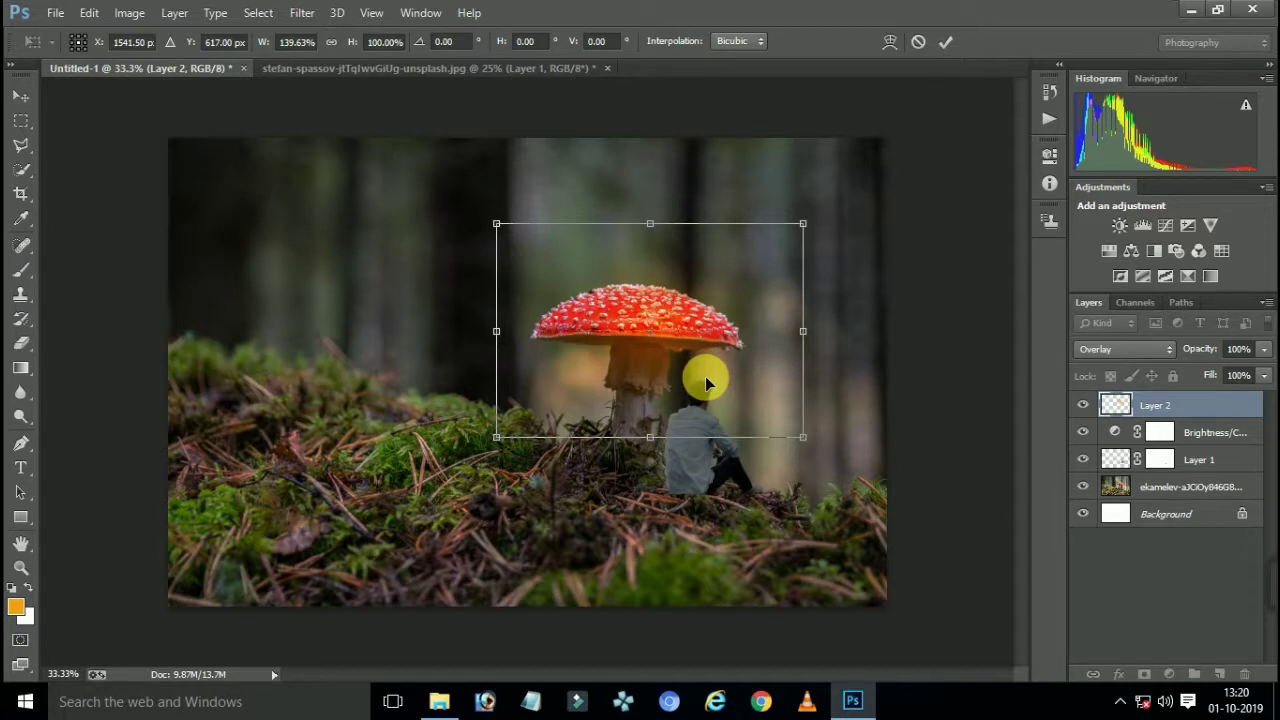
{"action": "left_click_drag", "start_coordinate": [703, 407], "coordinate": [699, 382]}
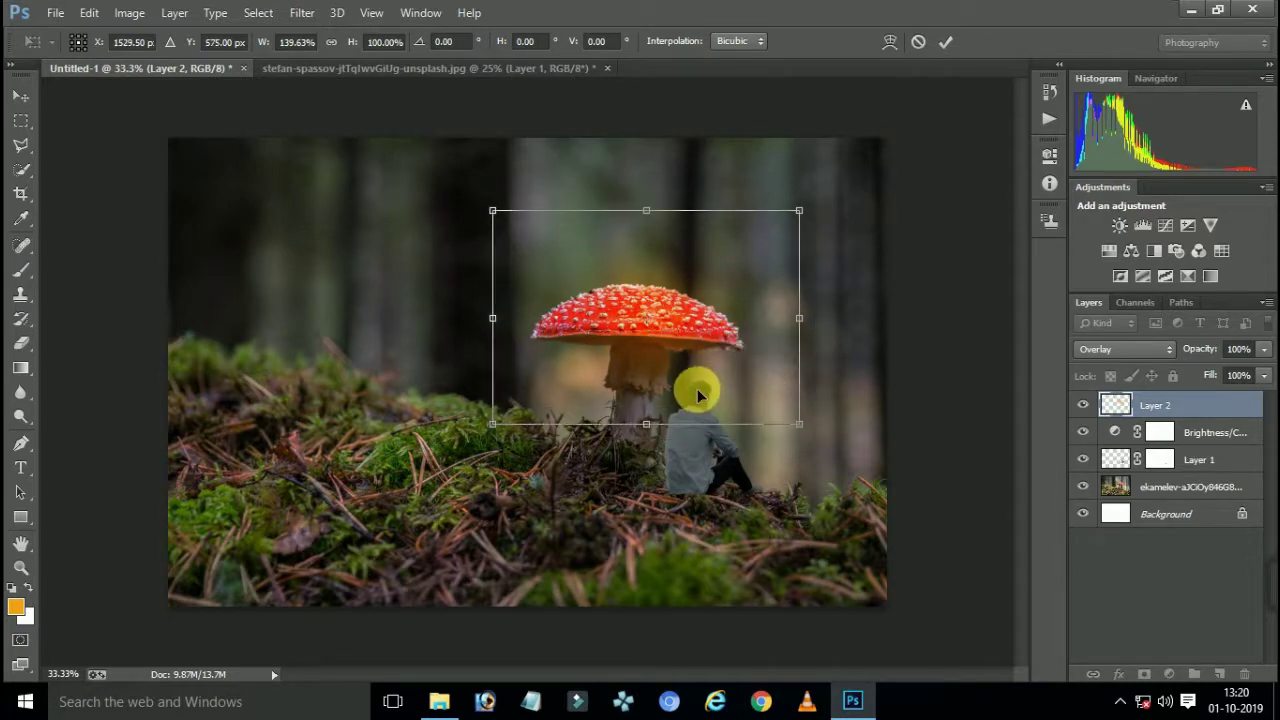
{"action": "key", "text": "Return"}
Switch to the Brush and add an empty Layer 3
{"action": "key", "text": "b"}
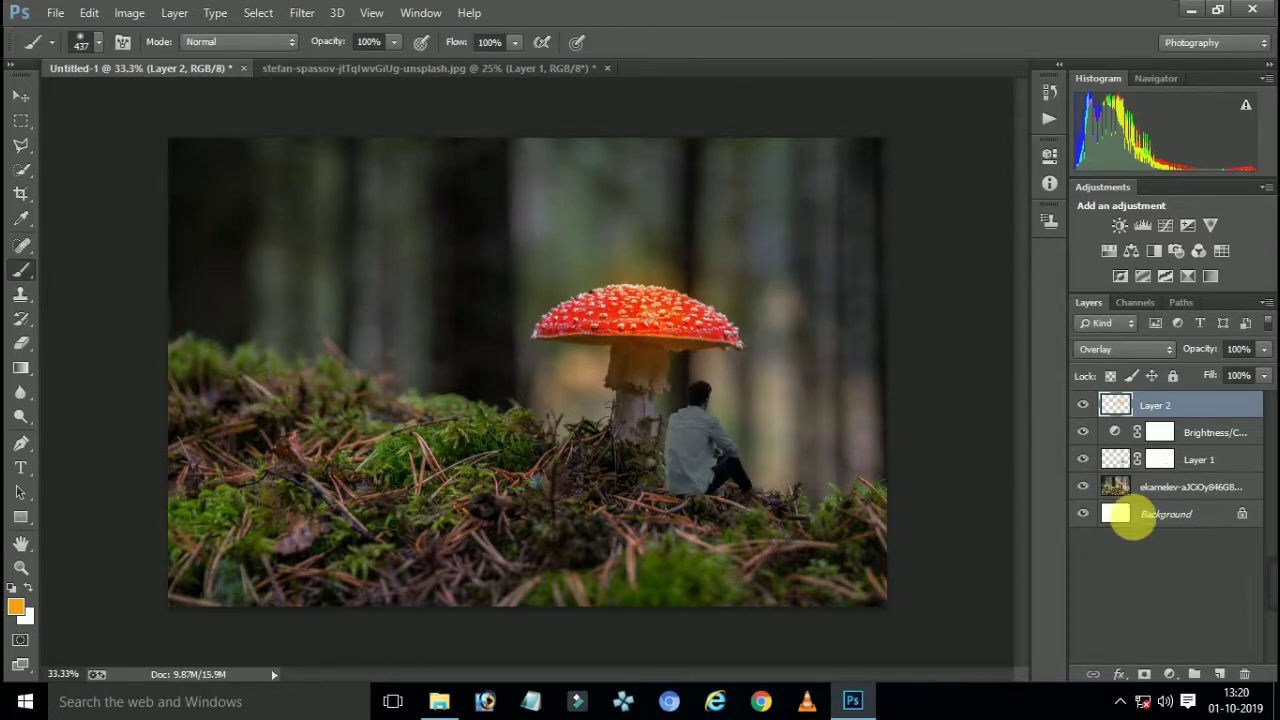
{"action": "left_click", "coordinate": [1219, 674]}
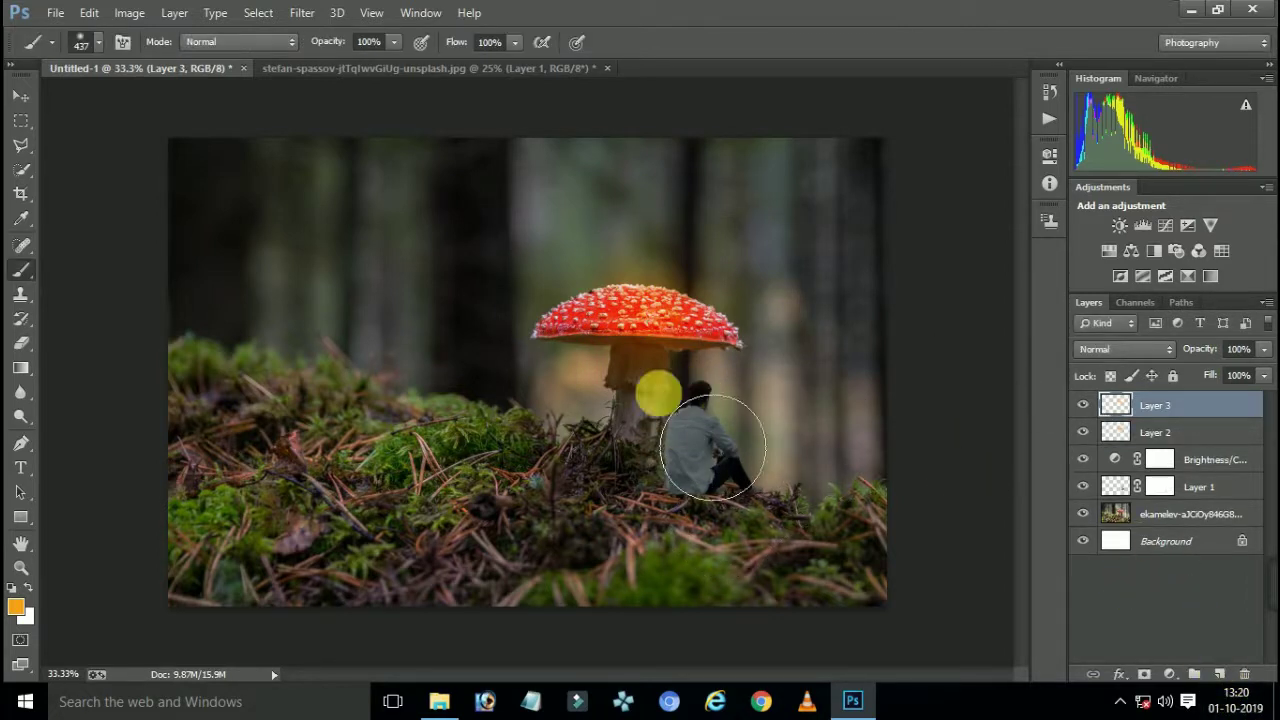
{"action": "right_click", "coordinate": [514, 452]}
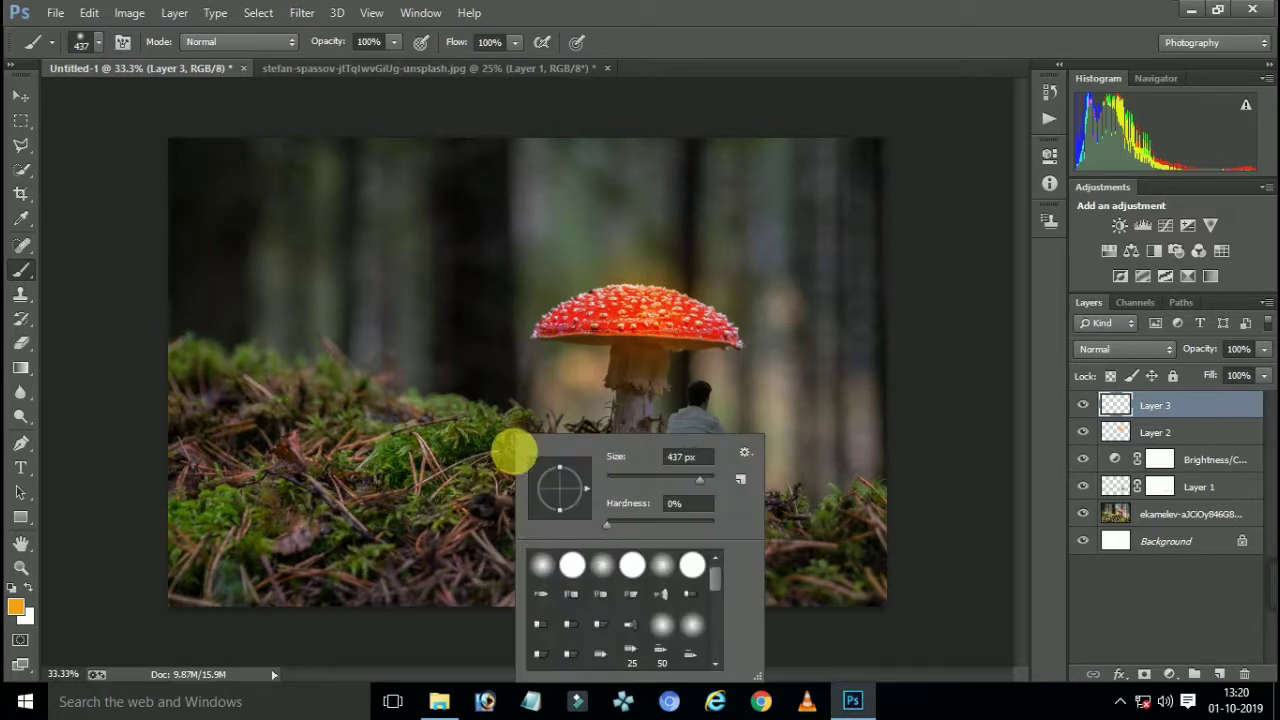
Paint orange down the mushroom stem with a 99 px brush on Layer 3 set to Overlay
{"action": "left_click", "coordinate": [659, 476]}
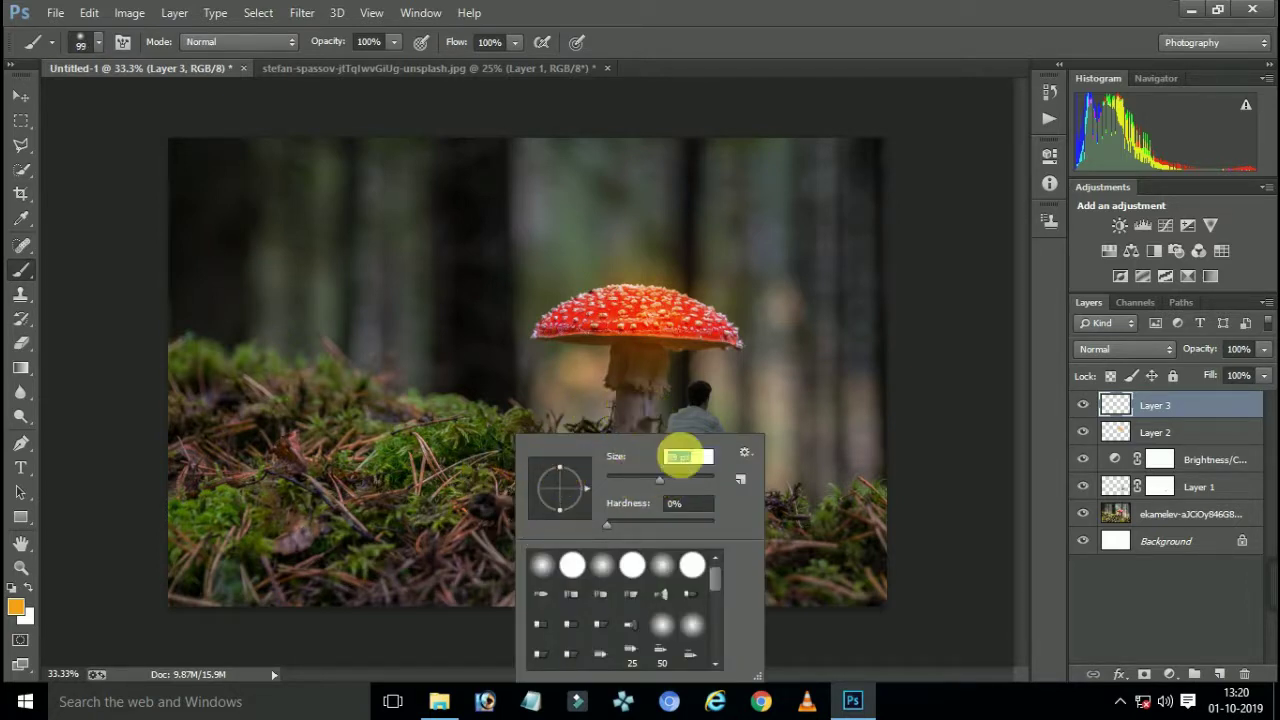
{"action": "key", "text": "ctrl+plus"}
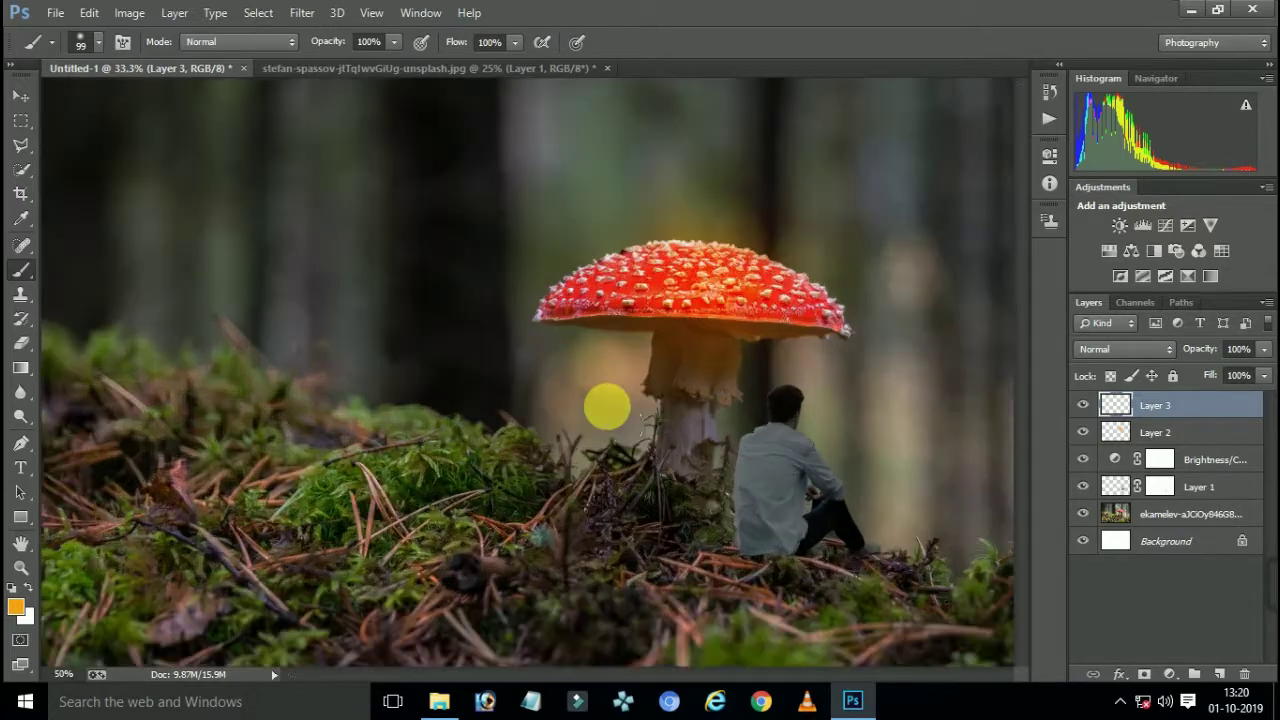
{"action": "scroll", "coordinate": [668, 410], "scroll_direction": "down", "scroll_amount": 1}
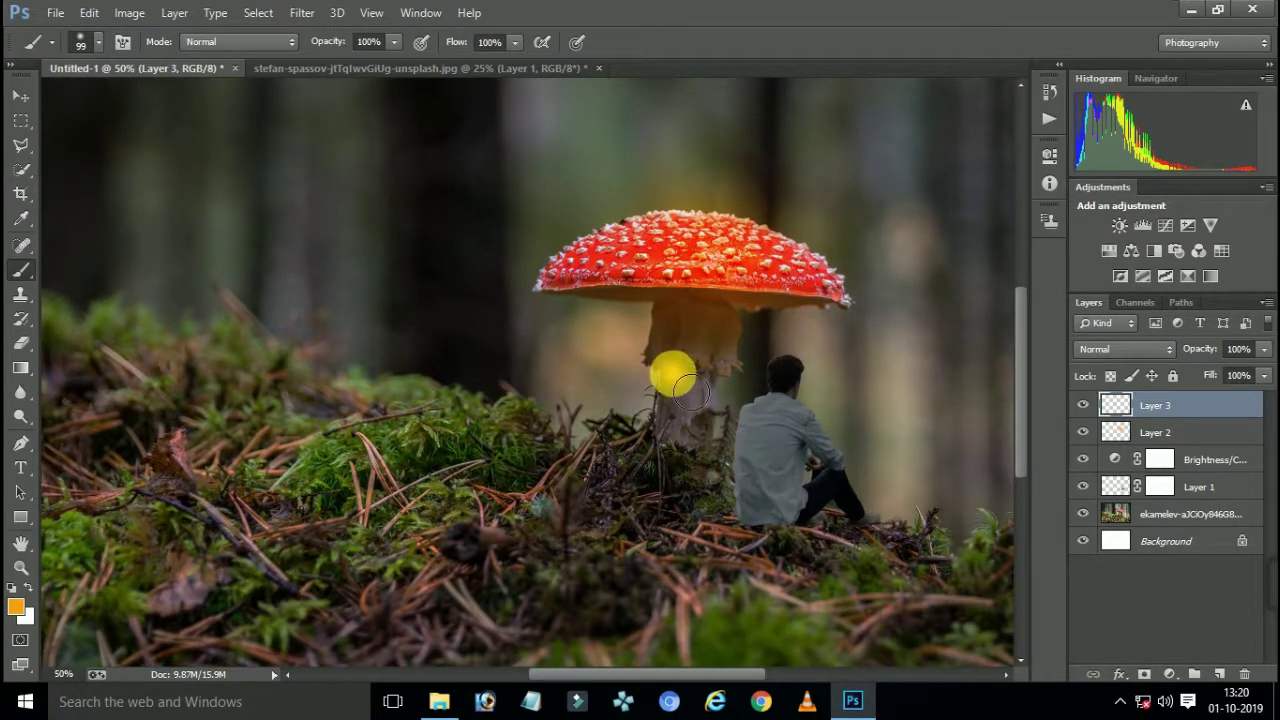
{"action": "left_click", "coordinate": [1155, 348]}
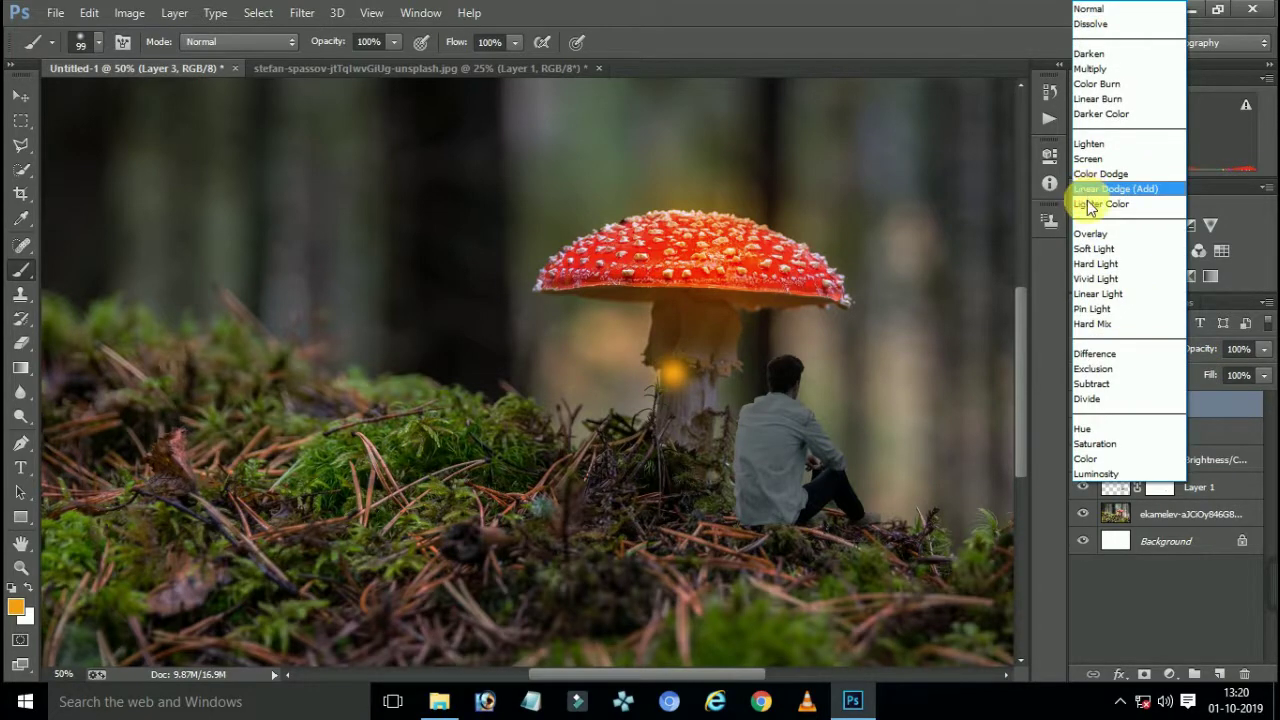
{"action": "left_click", "coordinate": [1101, 234]}
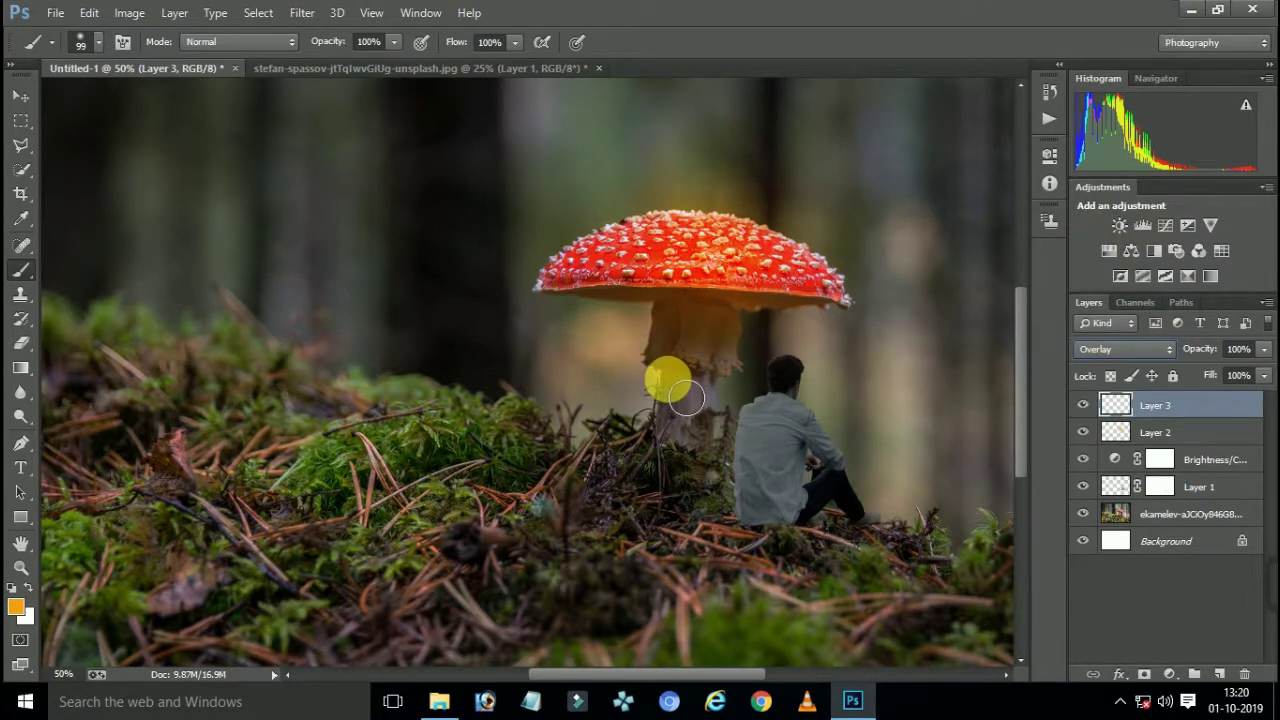
{"action": "mouse_move", "coordinate": [686, 398]}
{"action": "left_mouse_down"}
{"action": "mouse_move", "coordinate": [685, 452]}
{"action": "mouse_move", "coordinate": [723, 409]}
{"action": "mouse_move", "coordinate": [682, 421]}
{"action": "mouse_move", "coordinate": [682, 470]}
{"action": "mouse_move", "coordinate": [704, 483]}
{"action": "mouse_move", "coordinate": [719, 409]}
{"action": "left_mouse_up"}
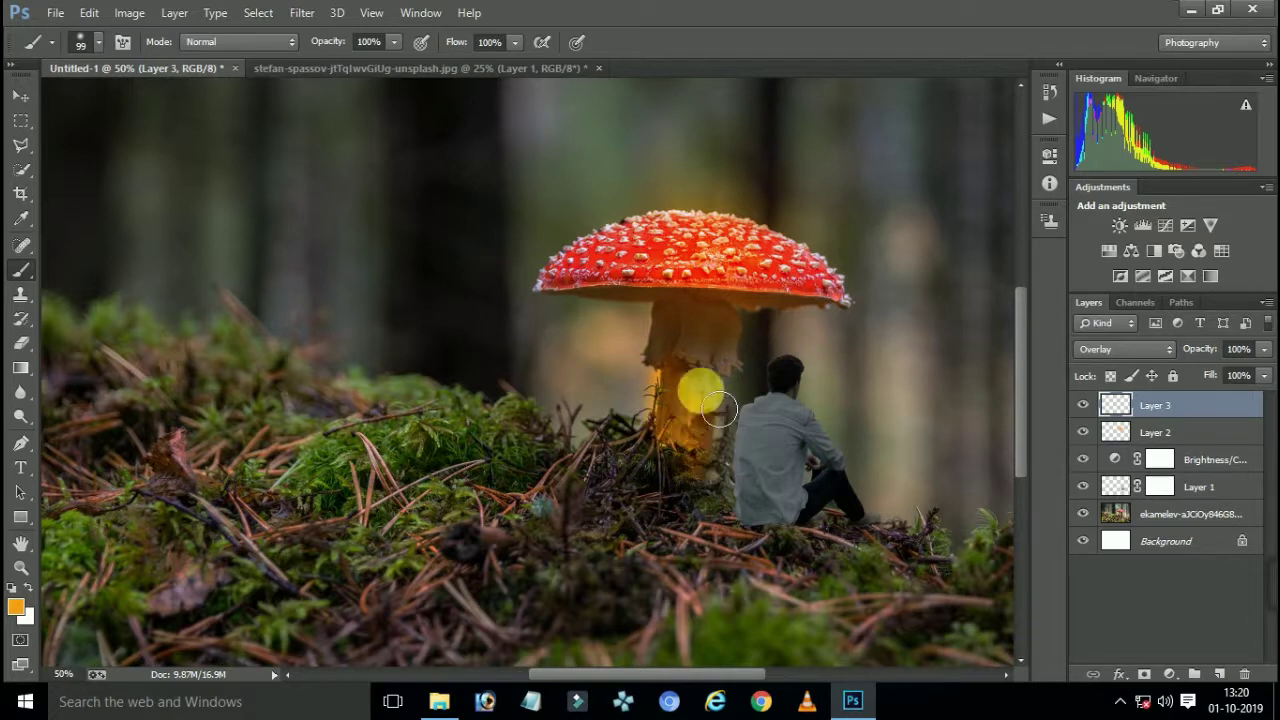
Lower Layer 3's opacity to 55%
{"action": "left_click", "coordinate": [1100, 349]}
{"action": "left_click", "coordinate": [1255, 350]}
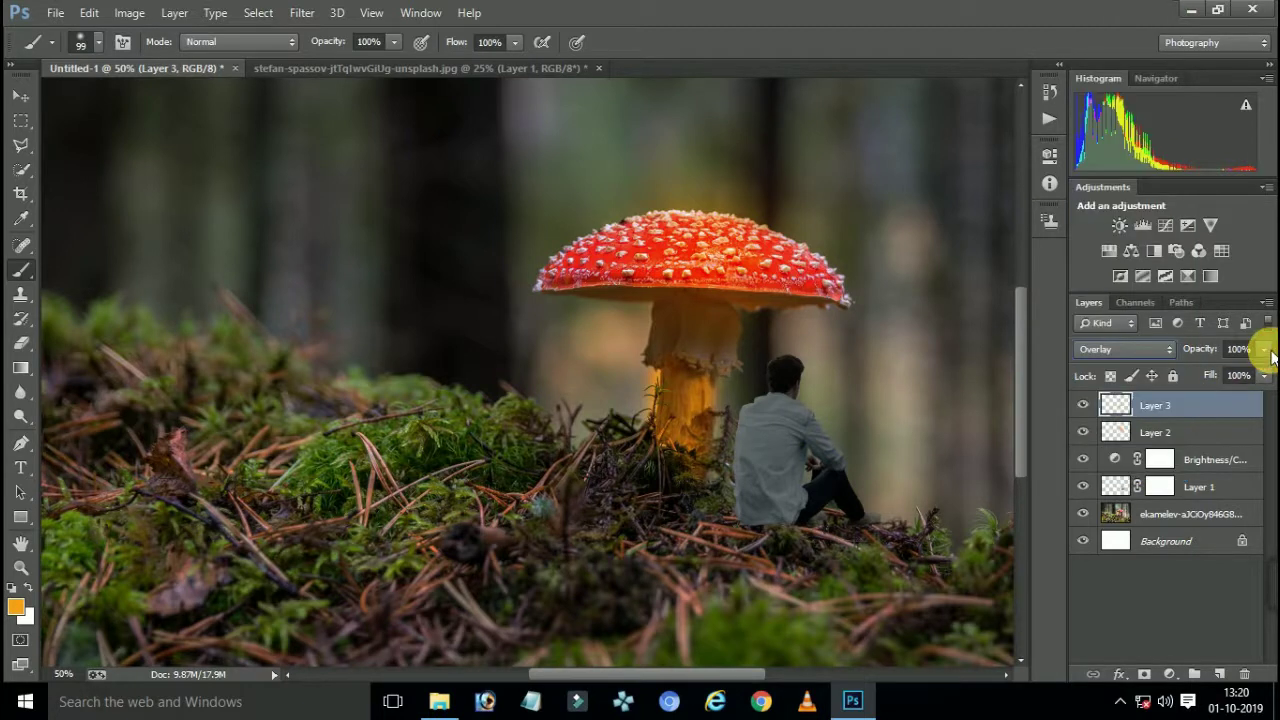
{"action": "left_click", "coordinate": [1258, 356]}
{"action": "left_click_drag", "start_coordinate": [1224, 364], "coordinate": [1210, 366]}
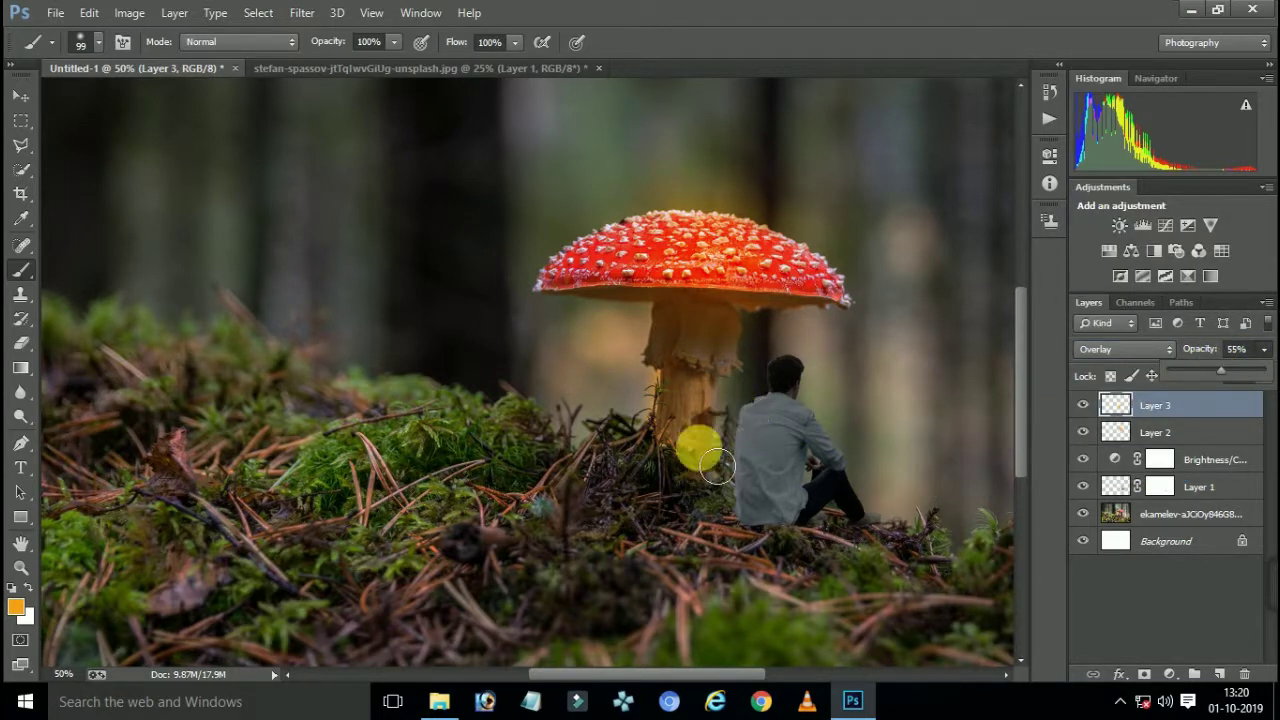
Zoom to 100% on the man and set the soft brush to 33 px
{"action": "scroll", "coordinate": [718, 512], "scroll_direction": "down", "scroll_amount": 2}
{"action": "scroll", "coordinate": [640, 450], "scroll_direction": "down", "scroll_amount": 2}
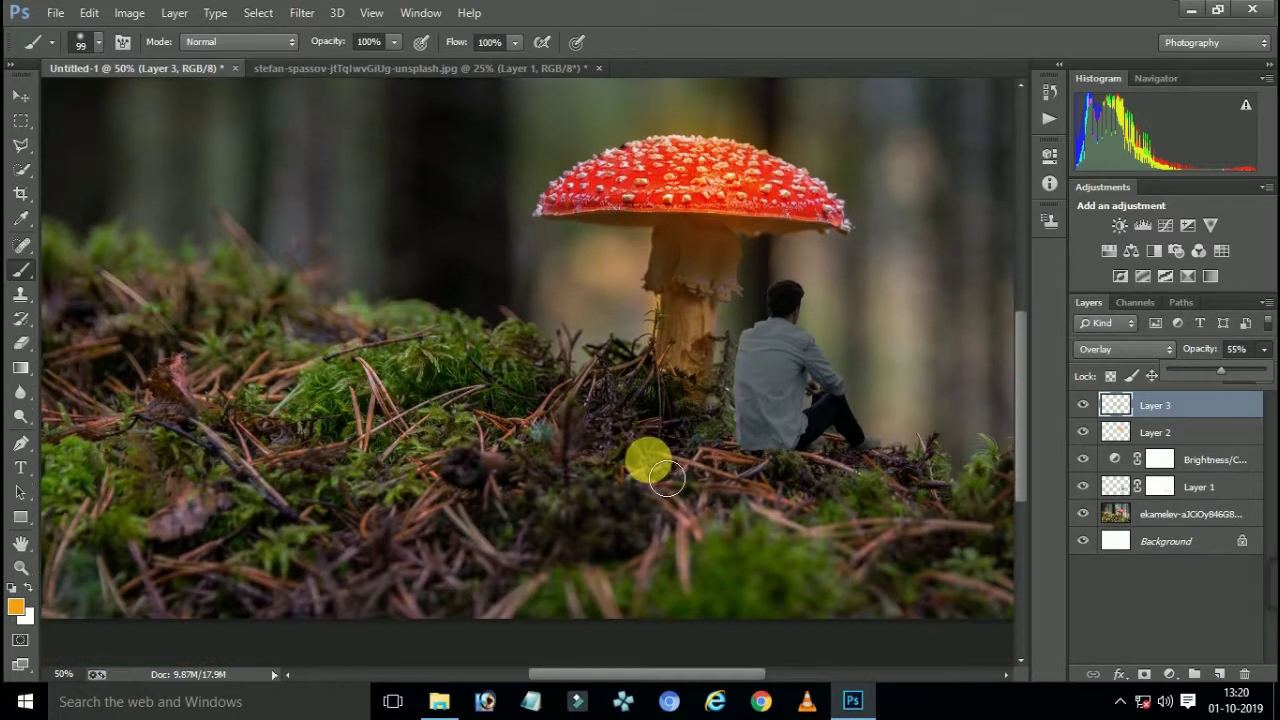
{"action": "scroll", "coordinate": [646, 457], "scroll_direction": "down", "scroll_amount": 1}
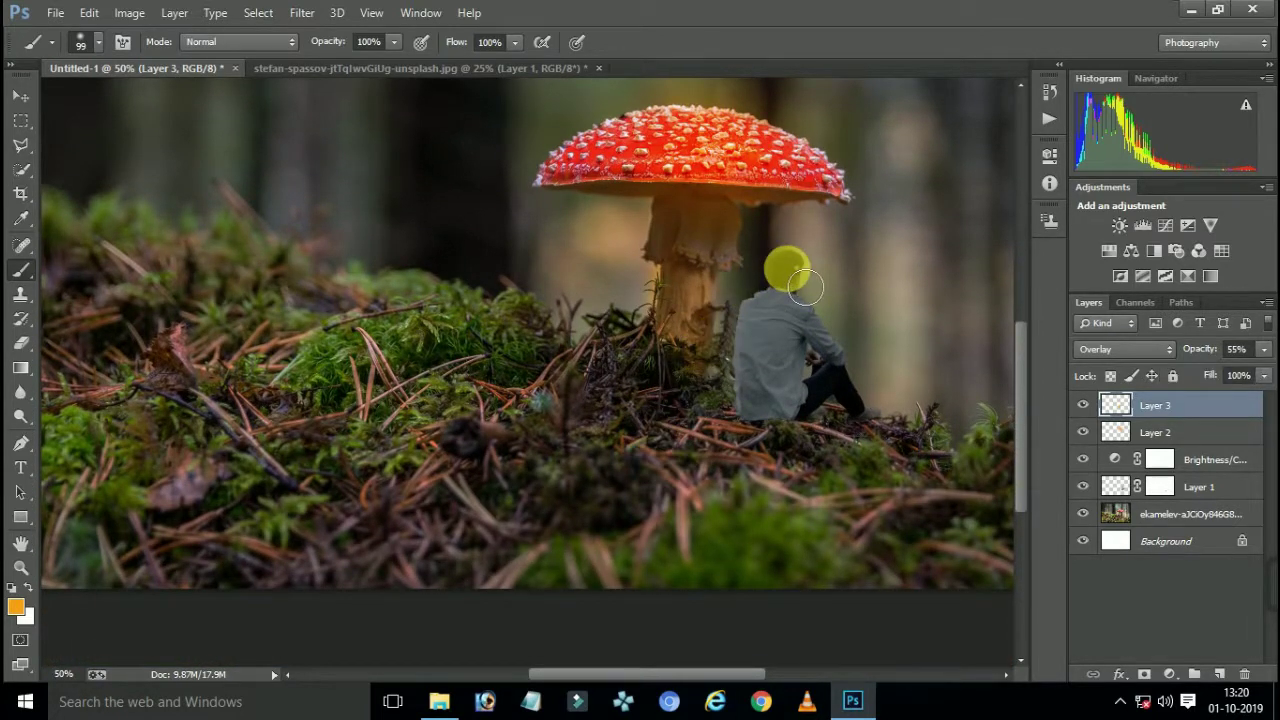
{"action": "right_click", "coordinate": [790, 268]}
{"action": "left_click_drag", "start_coordinate": [905, 312], "coordinate": [914, 312]}
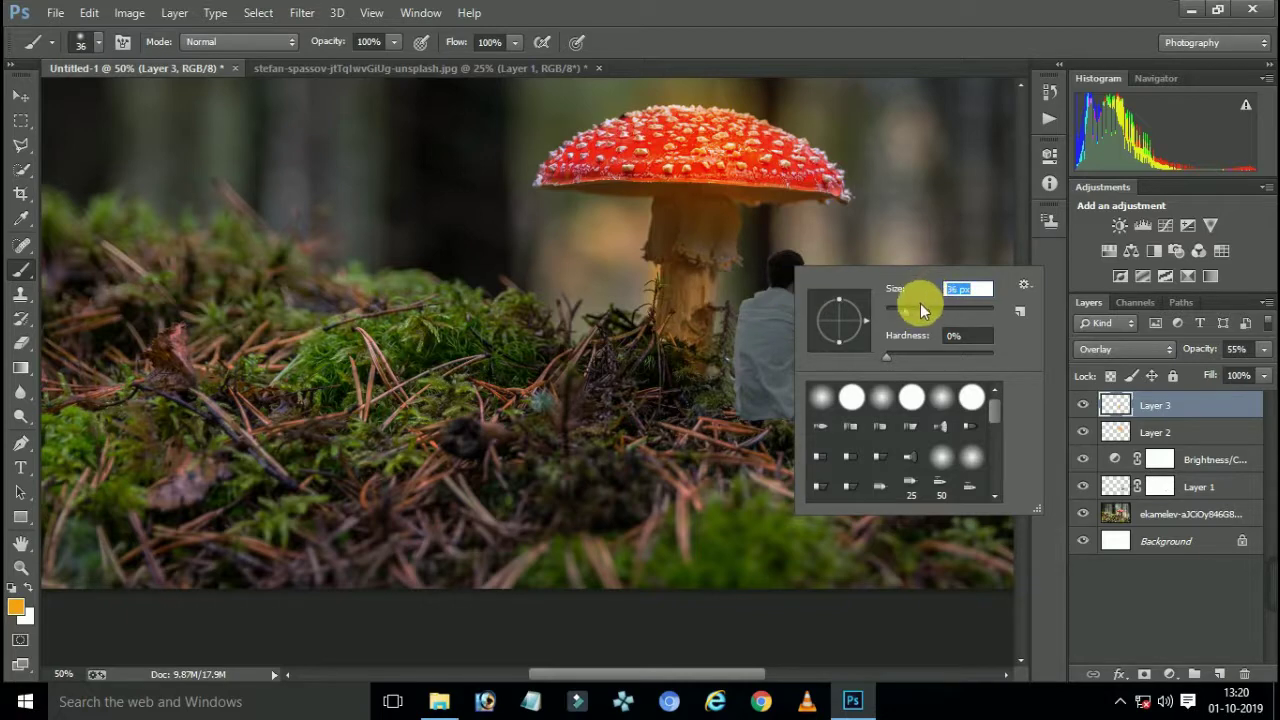
{"action": "key", "text": "Return"}
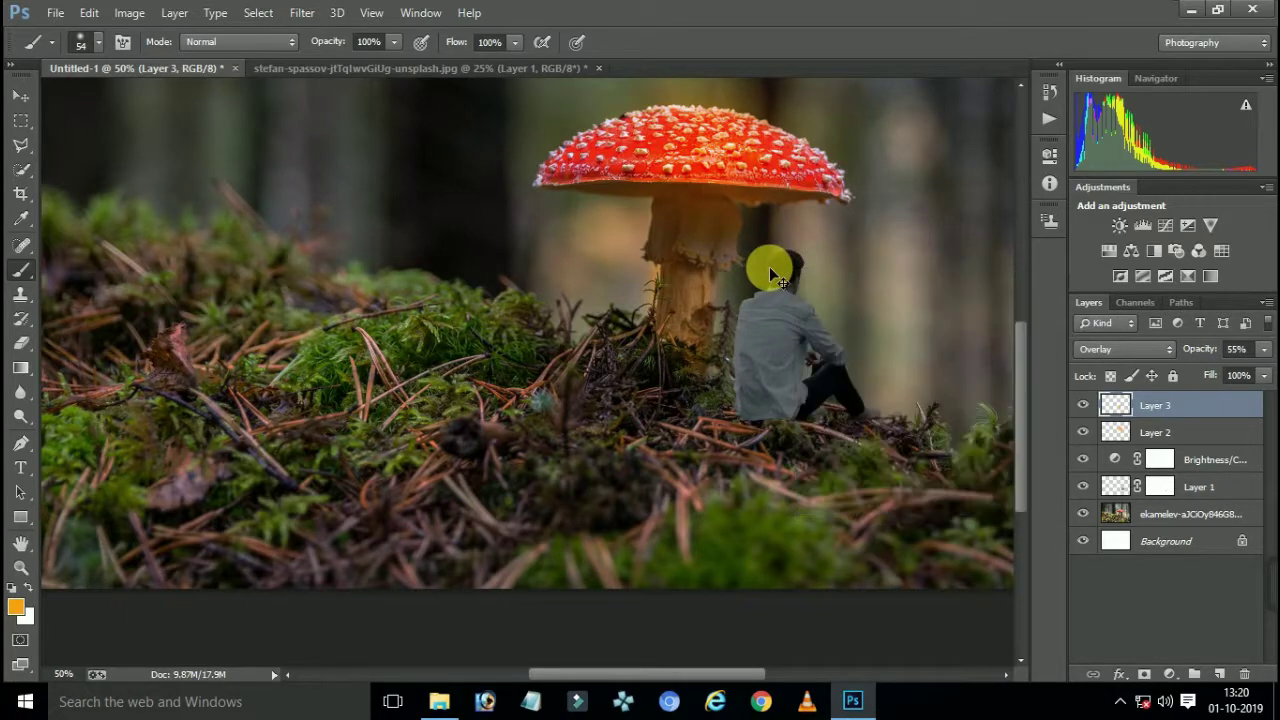
{"action": "key", "text": "ctrl+plus"}
{"action": "key", "text": "ctrl+plus"}
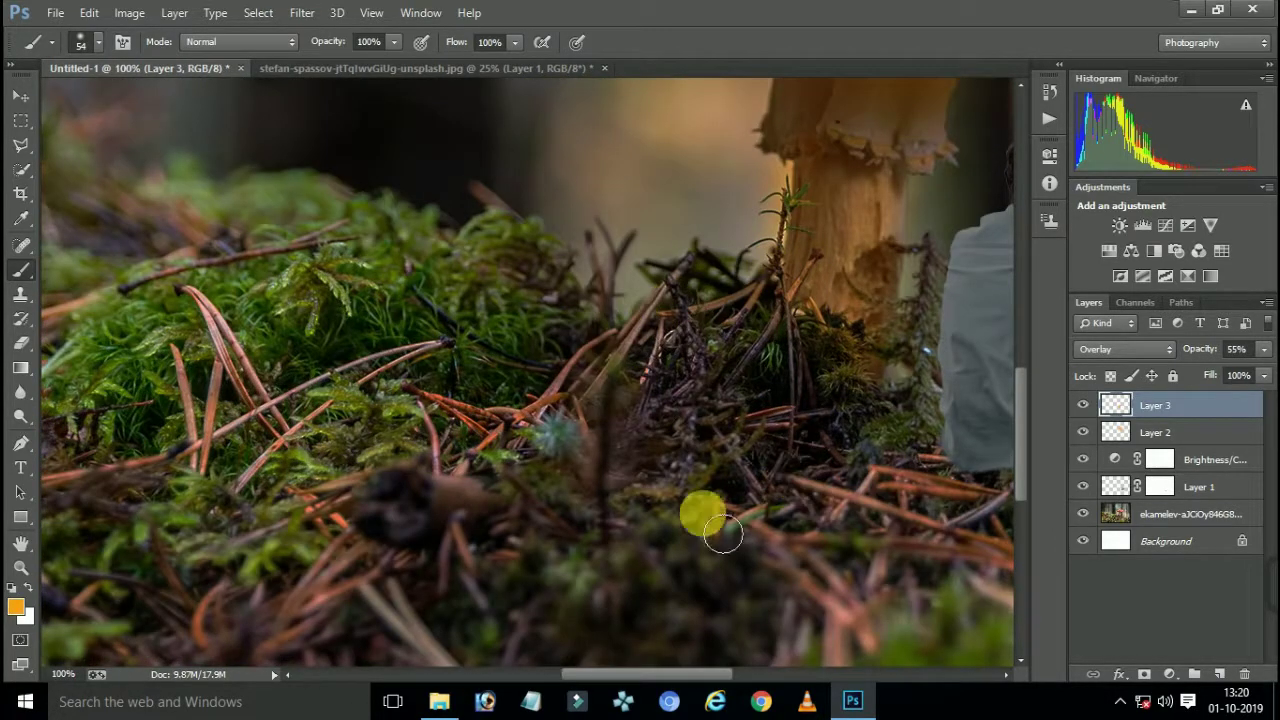
{"action": "left_click_drag", "start_coordinate": [637, 671], "coordinate": [717, 671]}
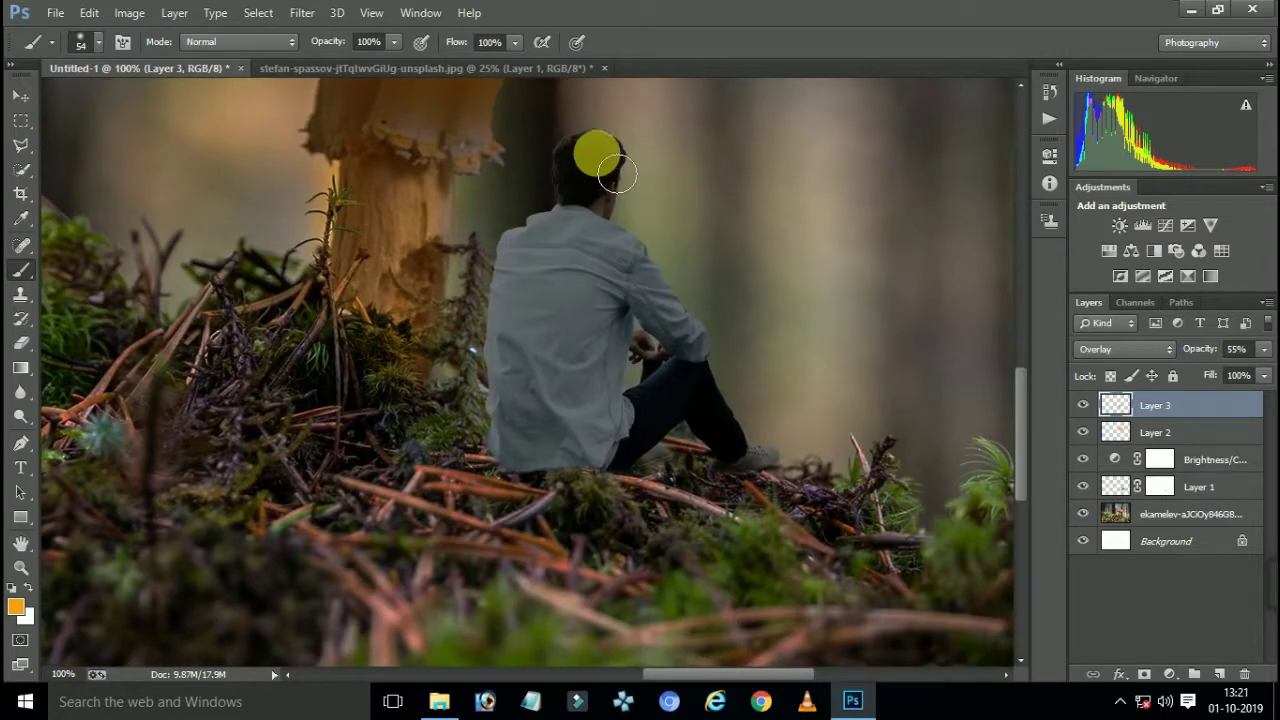
{"action": "scroll", "coordinate": [590, 150], "scroll_direction": "up", "scroll_amount": 1}
{"action": "scroll", "coordinate": [610, 175], "scroll_direction": "up", "scroll_amount": 1}
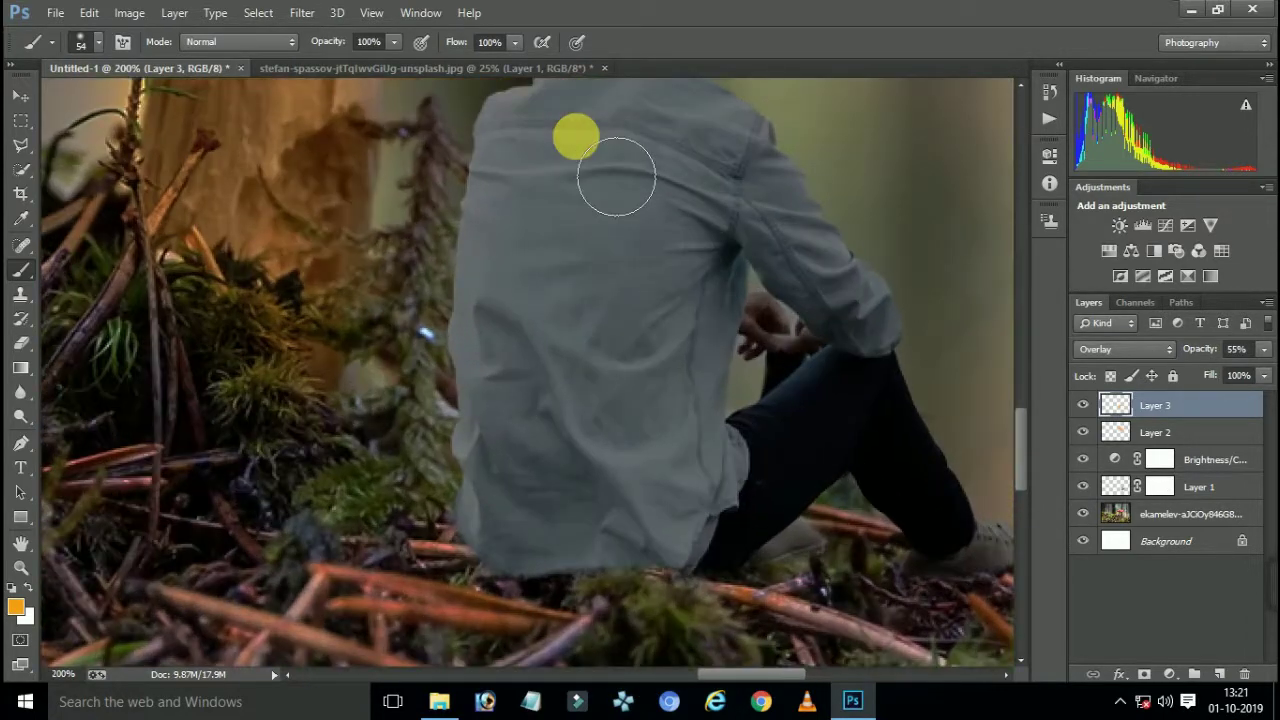
{"action": "scroll", "coordinate": [590, 185], "scroll_direction": "up", "scroll_amount": 1}
{"action": "scroll", "coordinate": [570, 210], "scroll_direction": "up", "scroll_amount": 1}
{"action": "scroll", "coordinate": [600, 180], "scroll_direction": "up", "scroll_amount": 2}
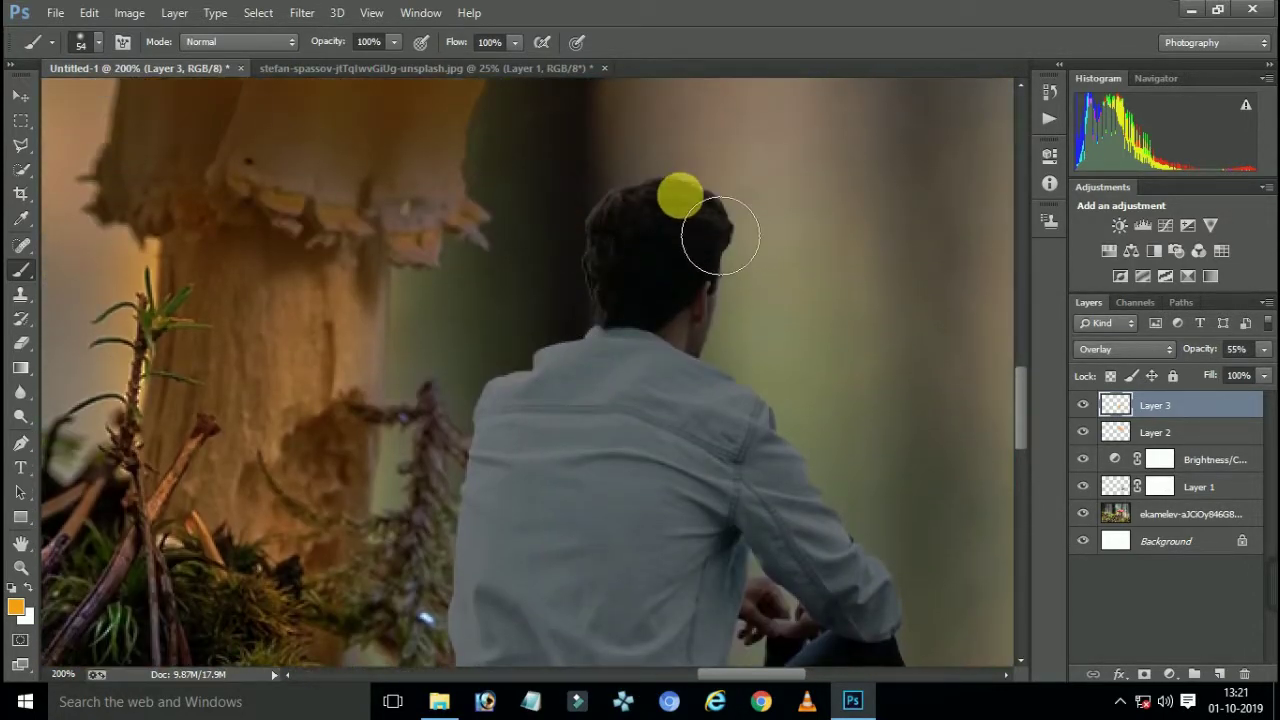
{"action": "right_click", "coordinate": [682, 207]}
{"action": "left_click", "coordinate": [788, 237]}
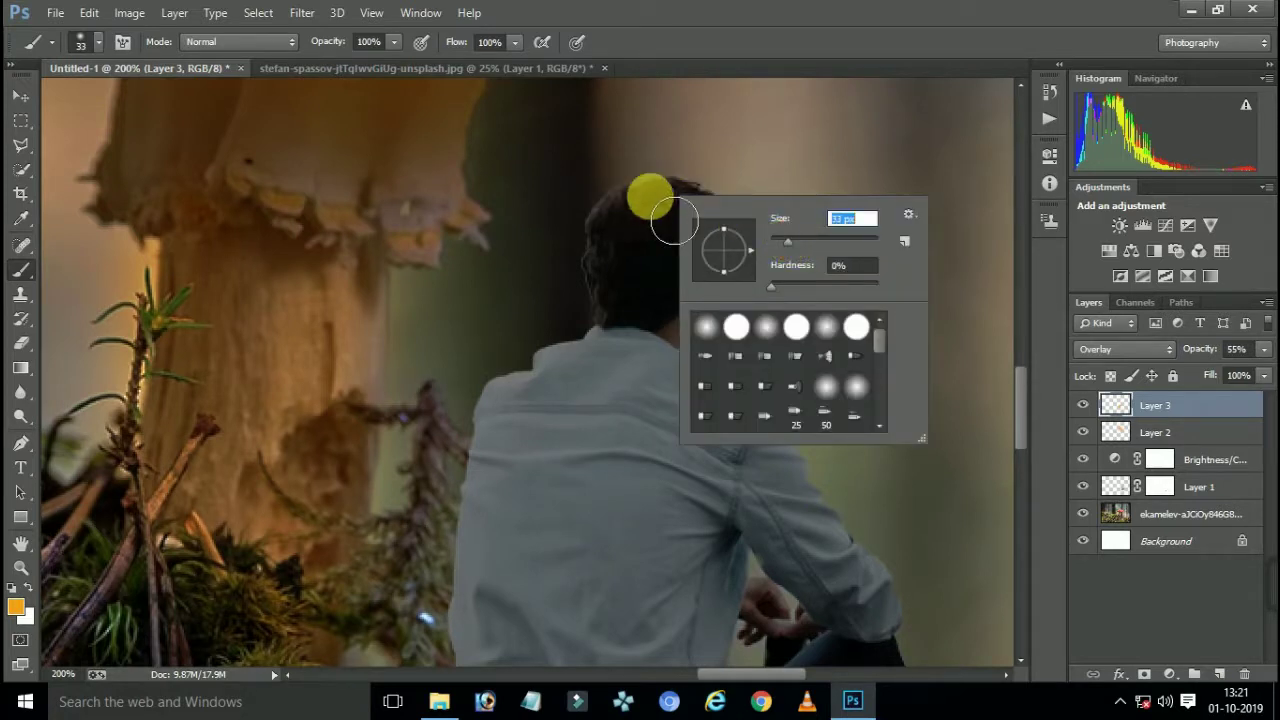
{"action": "key", "text": "Return"}
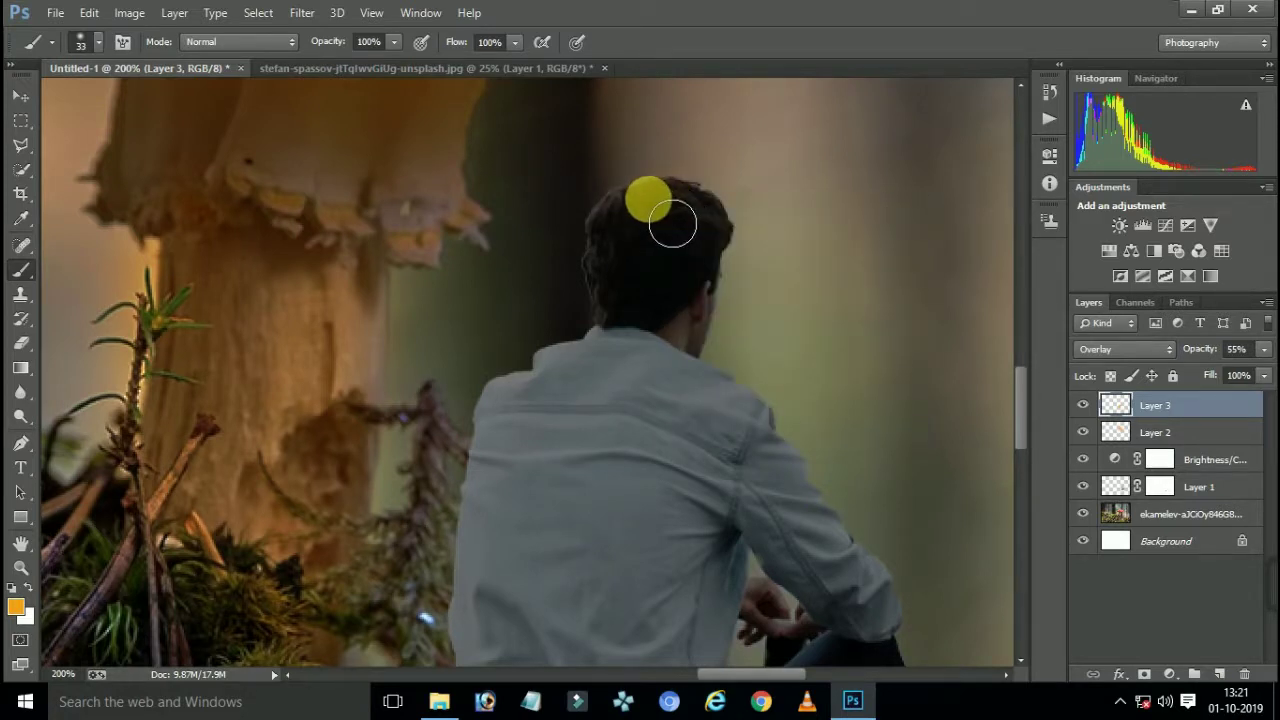
Paint orange glow along the man's left hair edge and down his back to the ground
{"action": "left_click_drag", "start_coordinate": [615, 267], "coordinate": [615, 315]}
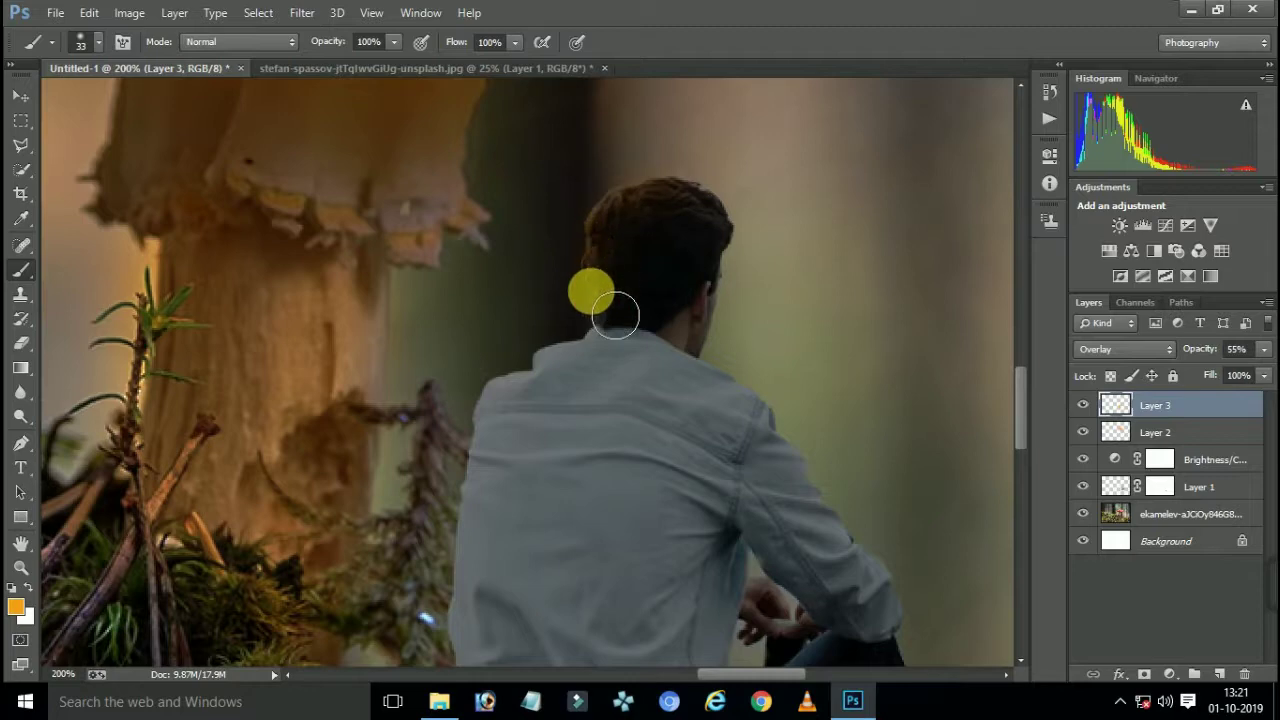
{"action": "mouse_move", "coordinate": [587, 374]}
{"action": "left_mouse_down"}
{"action": "mouse_move", "coordinate": [509, 446]}
{"action": "mouse_move", "coordinate": [498, 557]}
{"action": "left_mouse_up"}
{"action": "scroll", "coordinate": [498, 557], "scroll_direction": "down", "scroll_amount": 3}
{"action": "scroll", "coordinate": [500, 451], "scroll_direction": "down", "scroll_amount": 1}
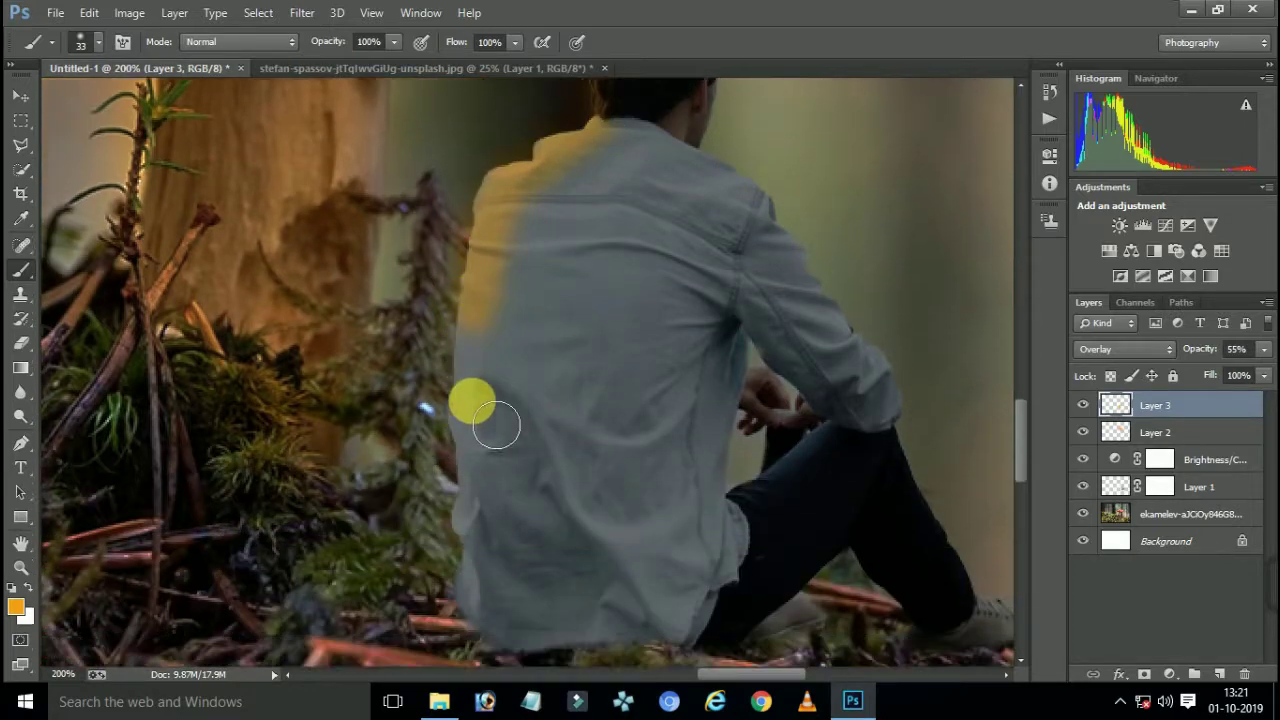
{"action": "scroll", "coordinate": [491, 423], "scroll_direction": "down", "scroll_amount": 1}
{"action": "left_click_drag", "start_coordinate": [493, 356], "coordinate": [506, 594]}
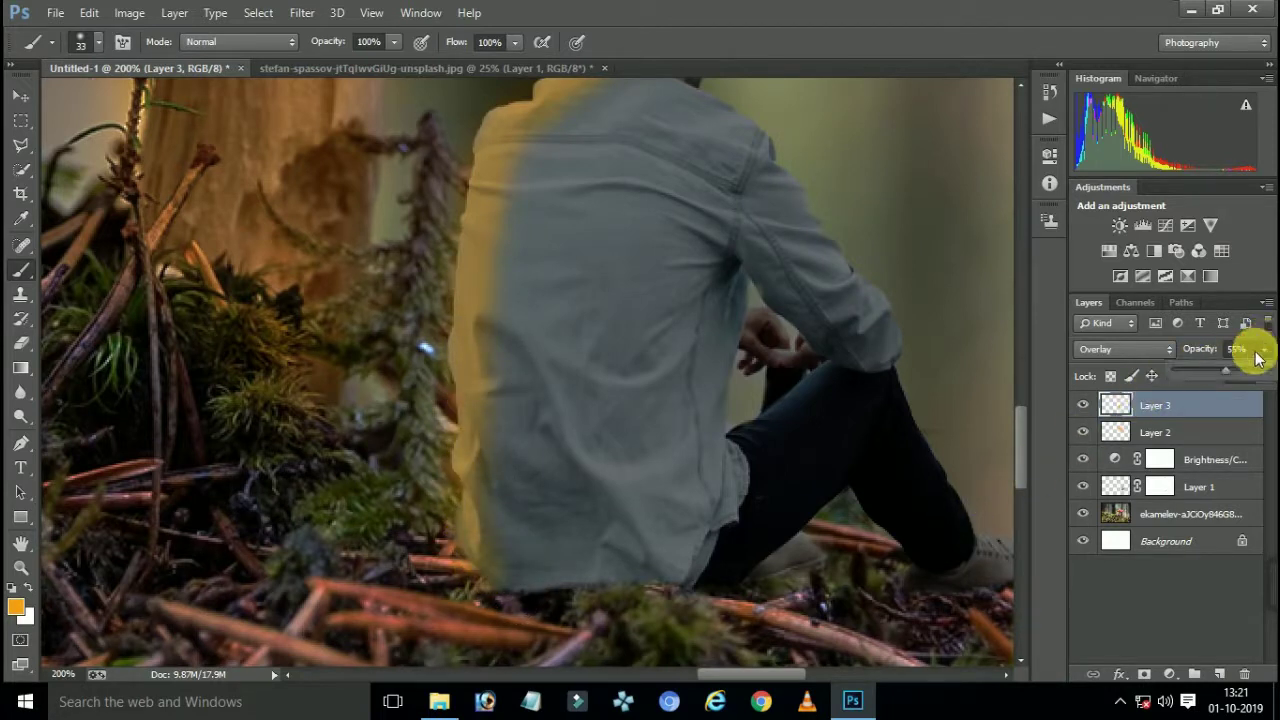
Lower Layer 3's opacity from 55% to 30%
{"action": "left_click_drag", "start_coordinate": [1186, 366], "coordinate": [1187, 365]}
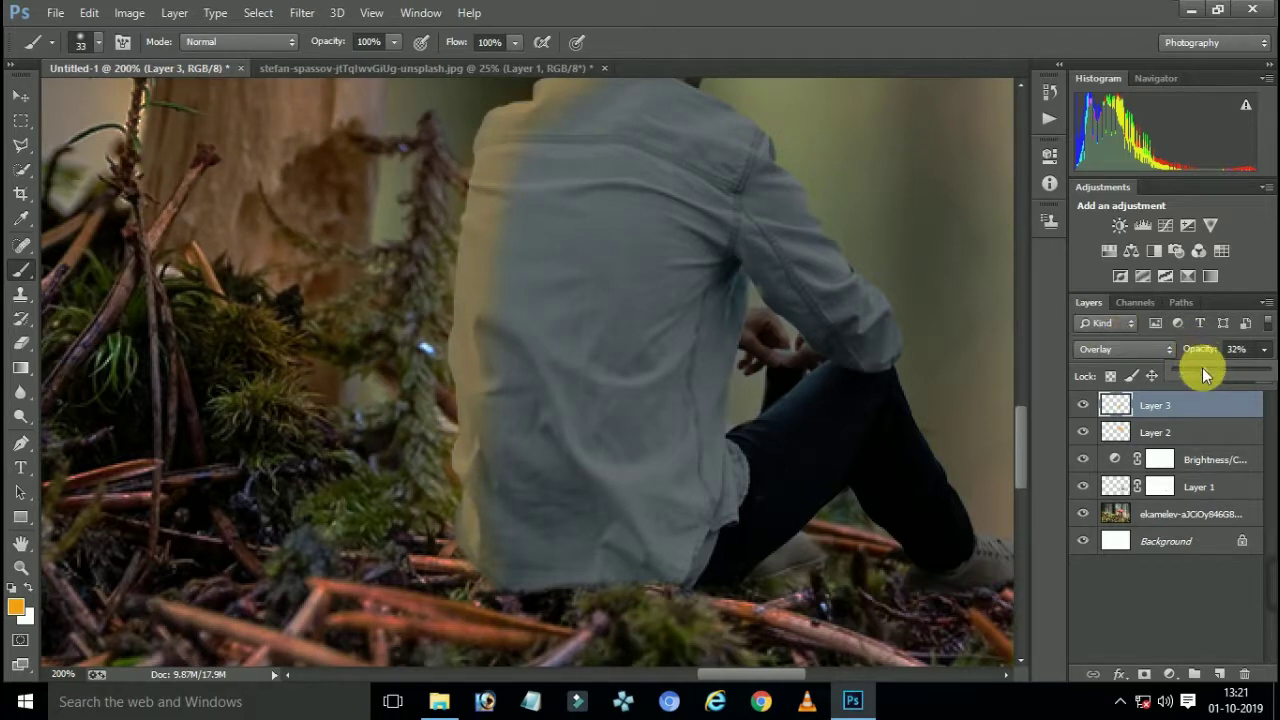
{"action": "left_click_drag", "start_coordinate": [1202, 373], "coordinate": [1200, 373]}
{"action": "scroll", "coordinate": [409, 120], "scroll_direction": "up", "scroll_amount": 2}
{"action": "scroll", "coordinate": [389, 137], "scroll_direction": "up", "scroll_amount": 2}
{"action": "scroll", "coordinate": [588, 196], "scroll_direction": "up", "scroll_amount": 2}
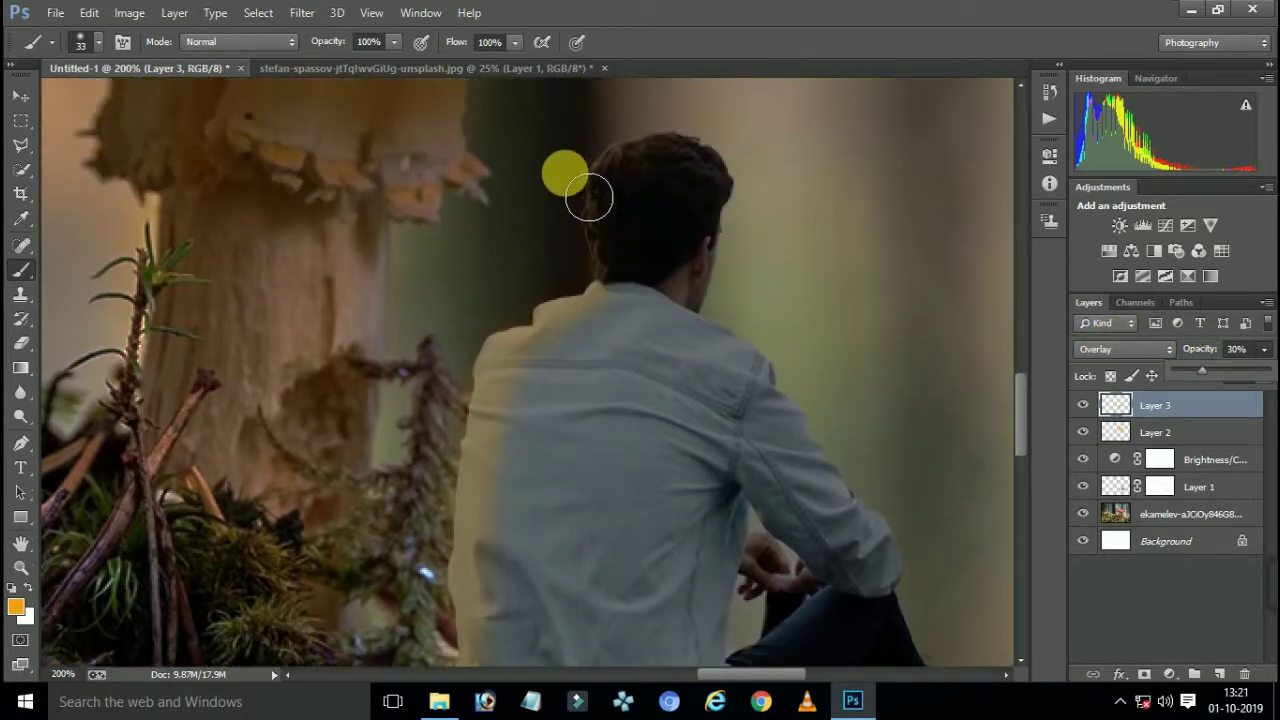
{"action": "left_click", "coordinate": [670, 205]}
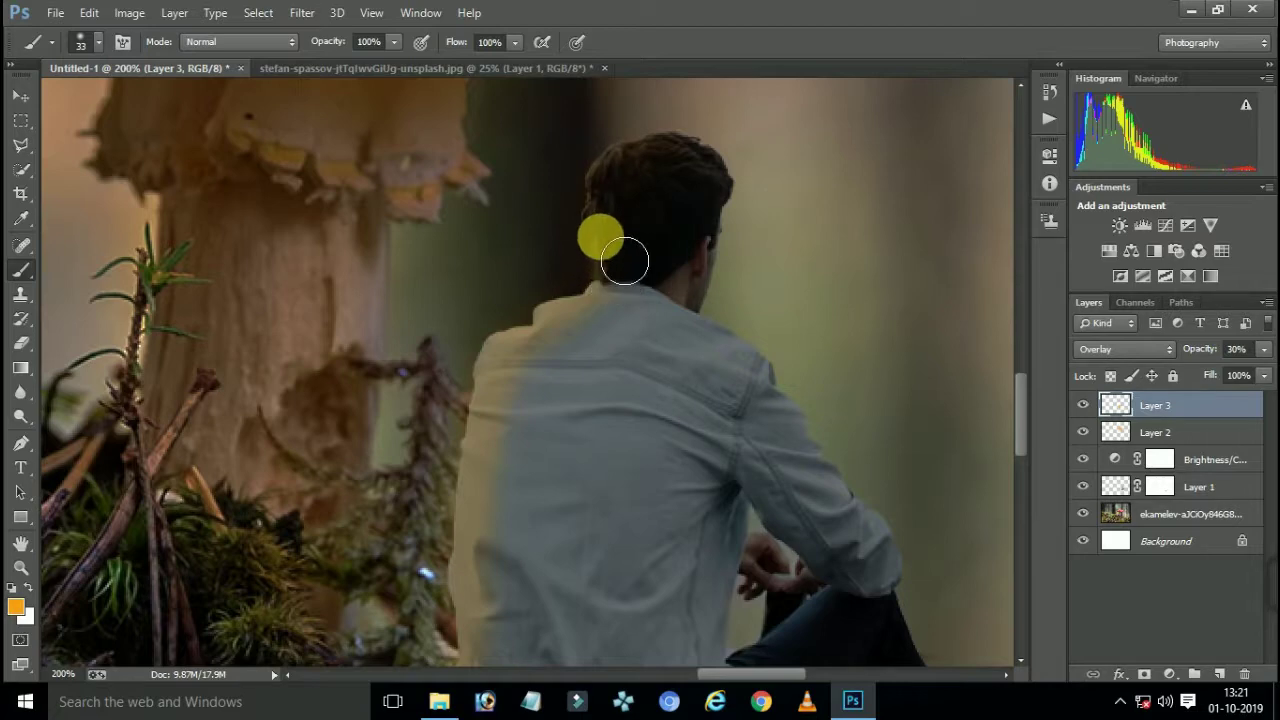
{"action": "scroll", "coordinate": [508, 334], "scroll_direction": "down", "scroll_amount": 5}
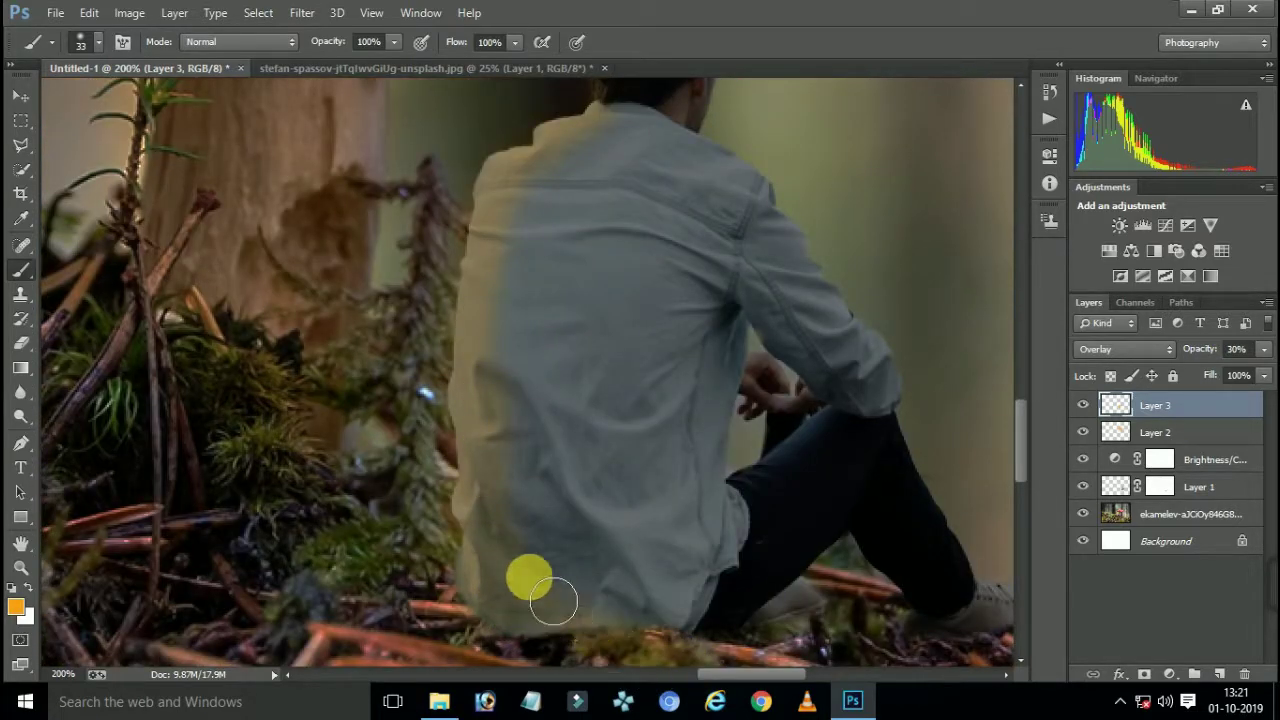
{"action": "scroll", "coordinate": [400, 451], "scroll_direction": "up", "scroll_amount": 2}
Paint more orange glow across the man's left shirt side, then enlarge the brush to 198 px
{"action": "key", "text": "ctrl+minus"}
{"action": "key", "text": "ctrl+minus"}
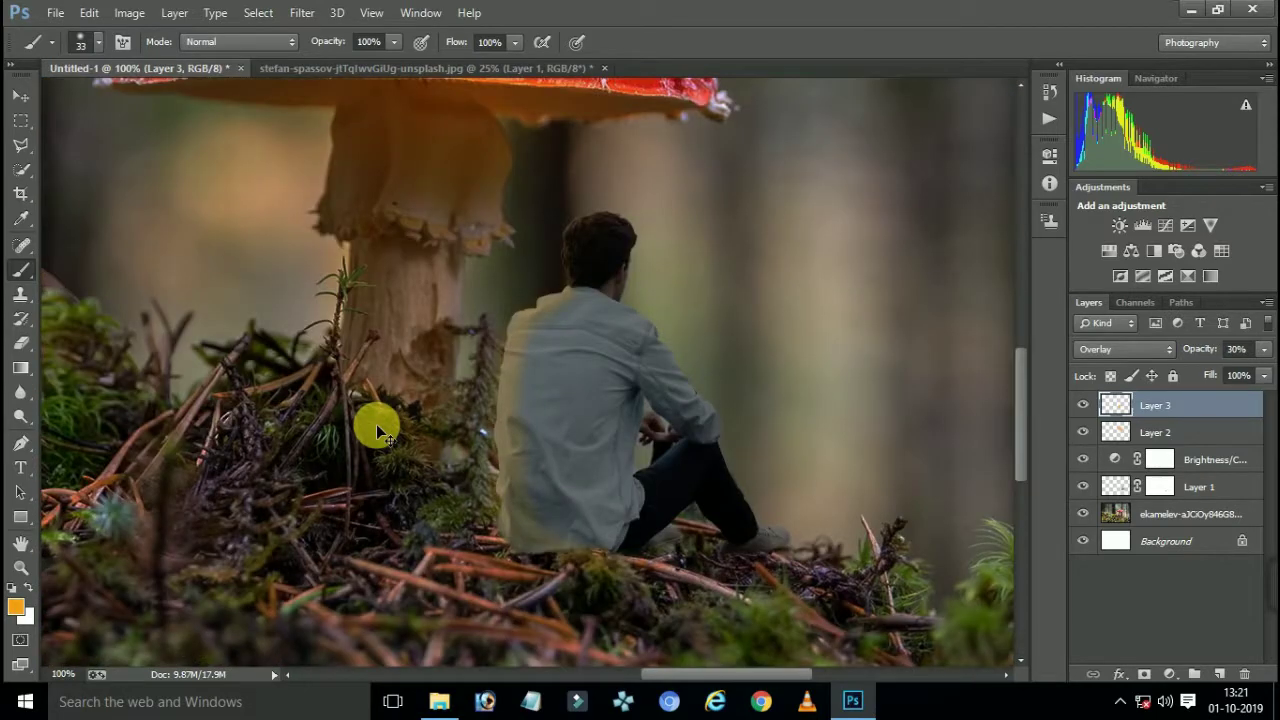
{"action": "key", "text": "ctrl+plus"}
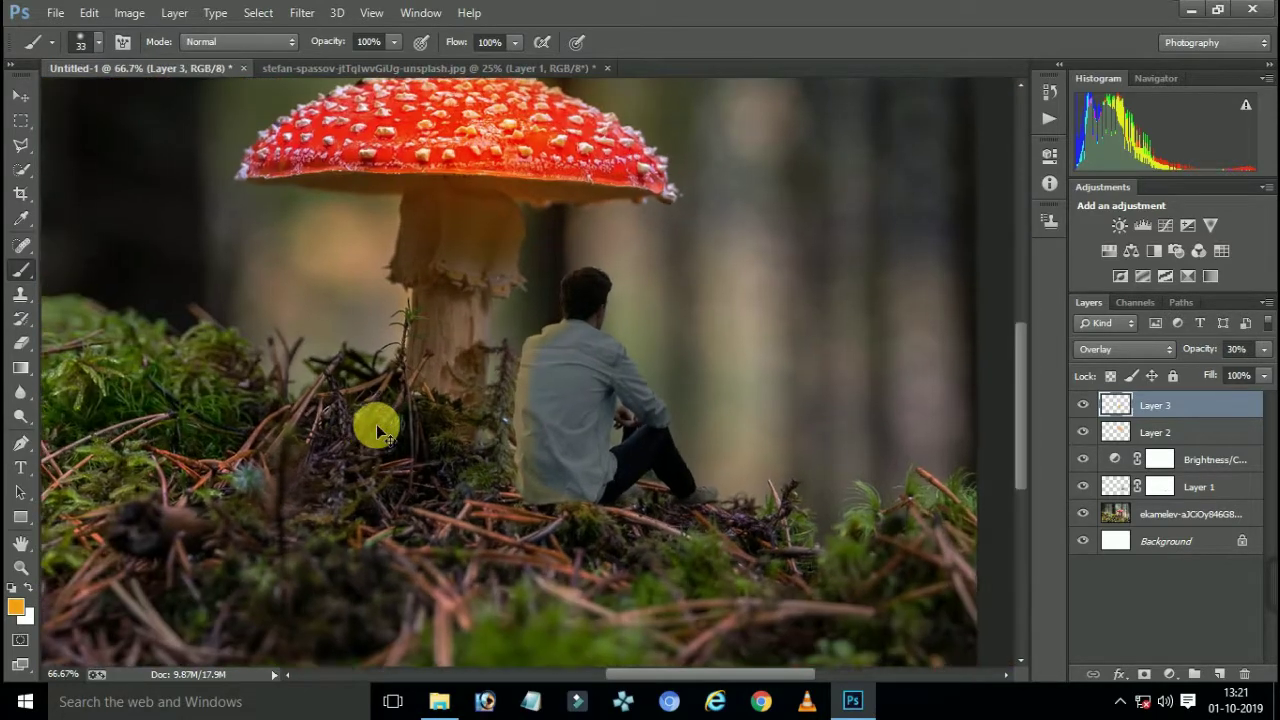
{"action": "key", "text": "ctrl+plus"}
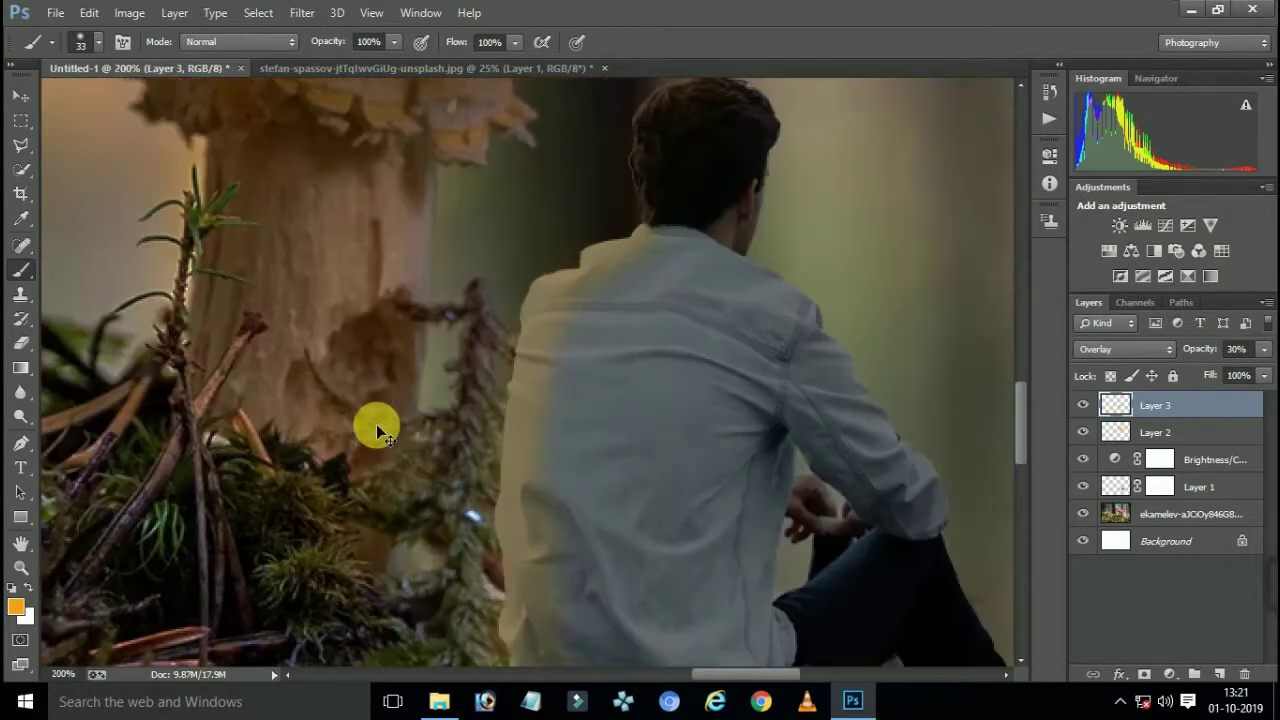
{"action": "mouse_move", "coordinate": [400, 450]}
{"action": "left_mouse_down"}
{"action": "mouse_move", "coordinate": [686, 286]}
{"action": "mouse_move", "coordinate": [634, 303]}
{"action": "mouse_move", "coordinate": [580, 491]}
{"action": "mouse_move", "coordinate": [586, 620]}
{"action": "mouse_move", "coordinate": [686, 300]}
{"action": "mouse_move", "coordinate": [751, 223]}
{"action": "mouse_move", "coordinate": [729, 266]}
{"action": "mouse_move", "coordinate": [745, 236]}
{"action": "mouse_move", "coordinate": [674, 294]}
{"action": "mouse_move", "coordinate": [614, 520]}
{"action": "mouse_move", "coordinate": [593, 421]}
{"action": "left_mouse_up"}
{"action": "key", "text": "ctrl+minus"}
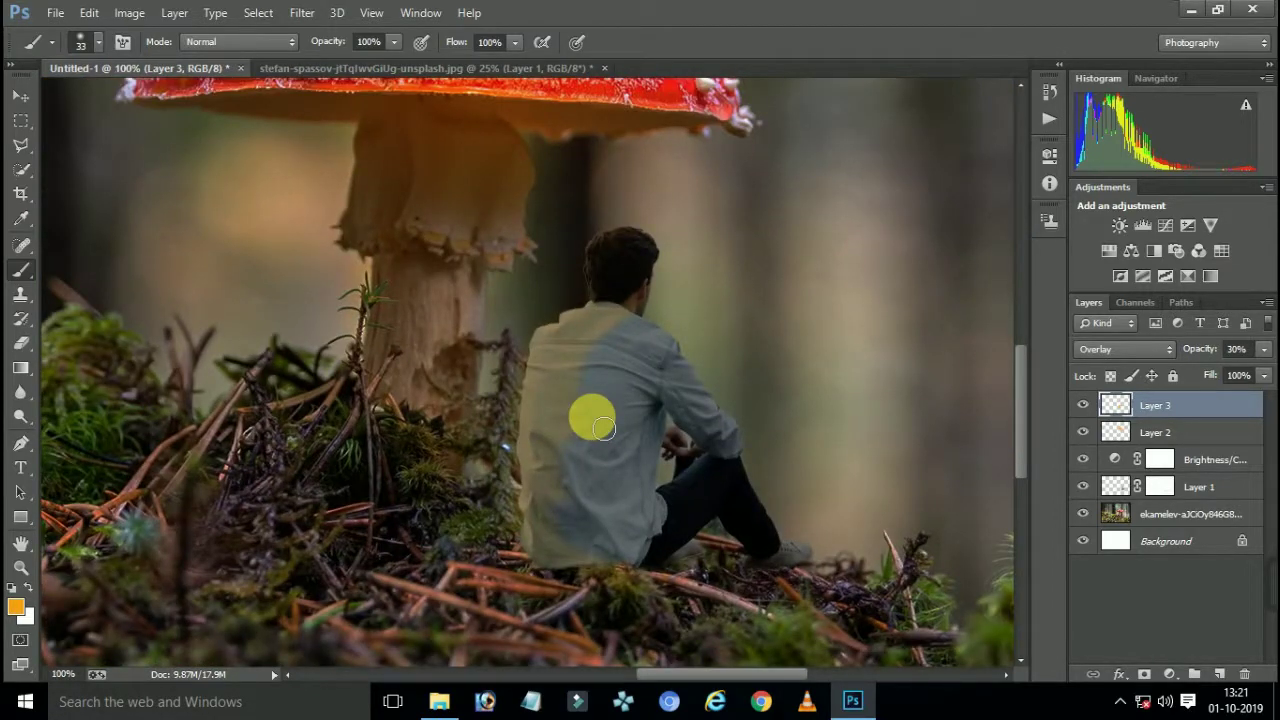
{"action": "key", "text": "ctrl+minus"}
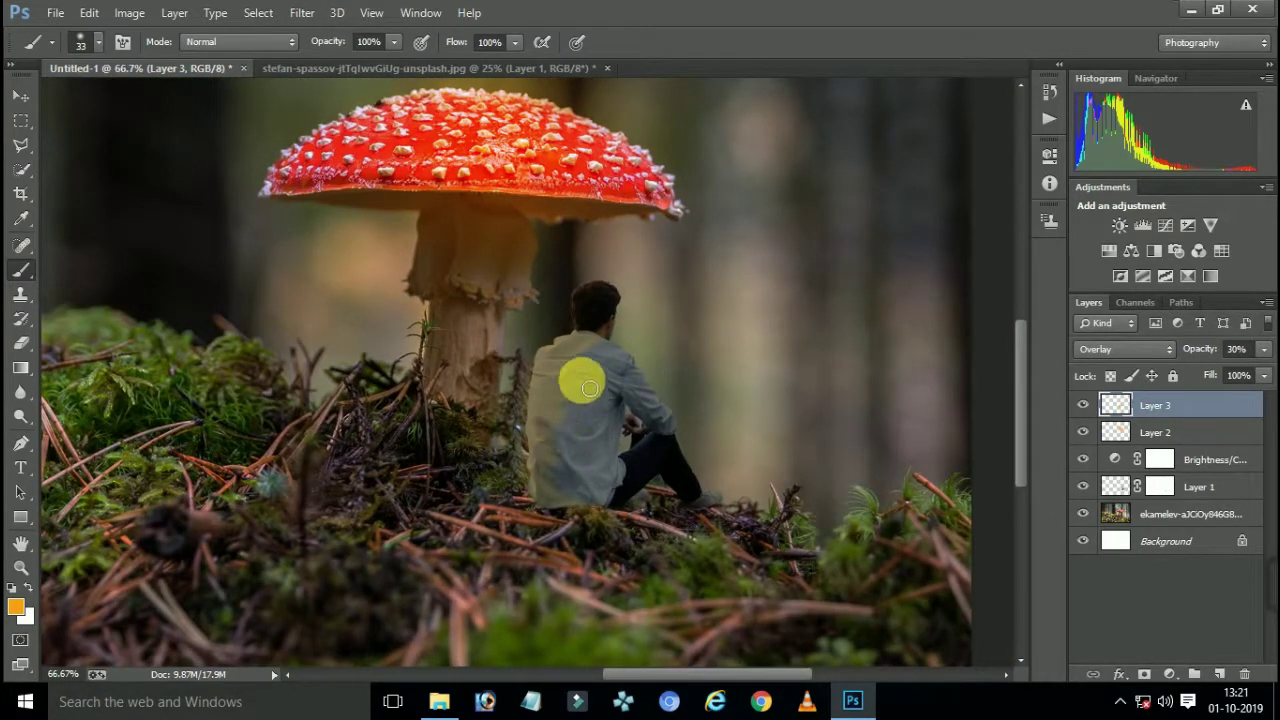
{"action": "mouse_move", "coordinate": [595, 355]}
{"action": "left_mouse_down"}
{"action": "mouse_move", "coordinate": [563, 409]}
{"action": "mouse_move", "coordinate": [571, 507]}
{"action": "mouse_move", "coordinate": [500, 349]}
{"action": "mouse_move", "coordinate": [543, 400]}
{"action": "mouse_move", "coordinate": [563, 337]}
{"action": "left_mouse_up"}
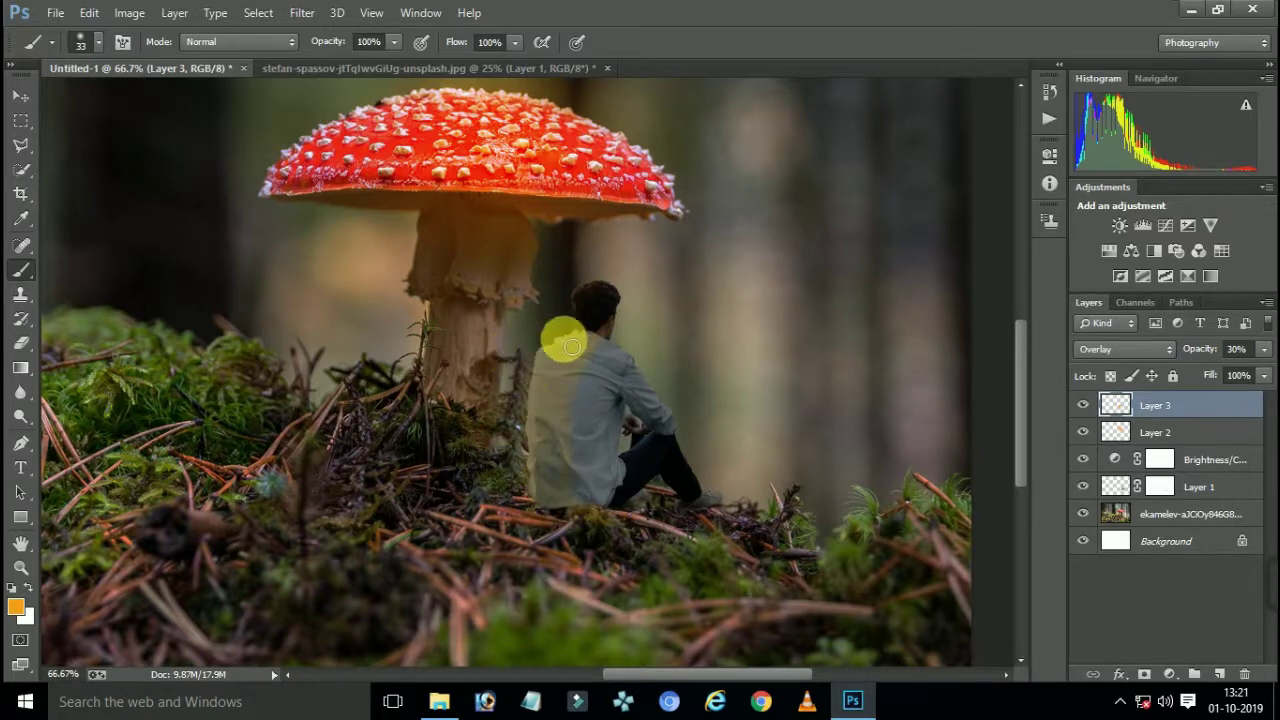
{"action": "right_click", "coordinate": [492, 290]}
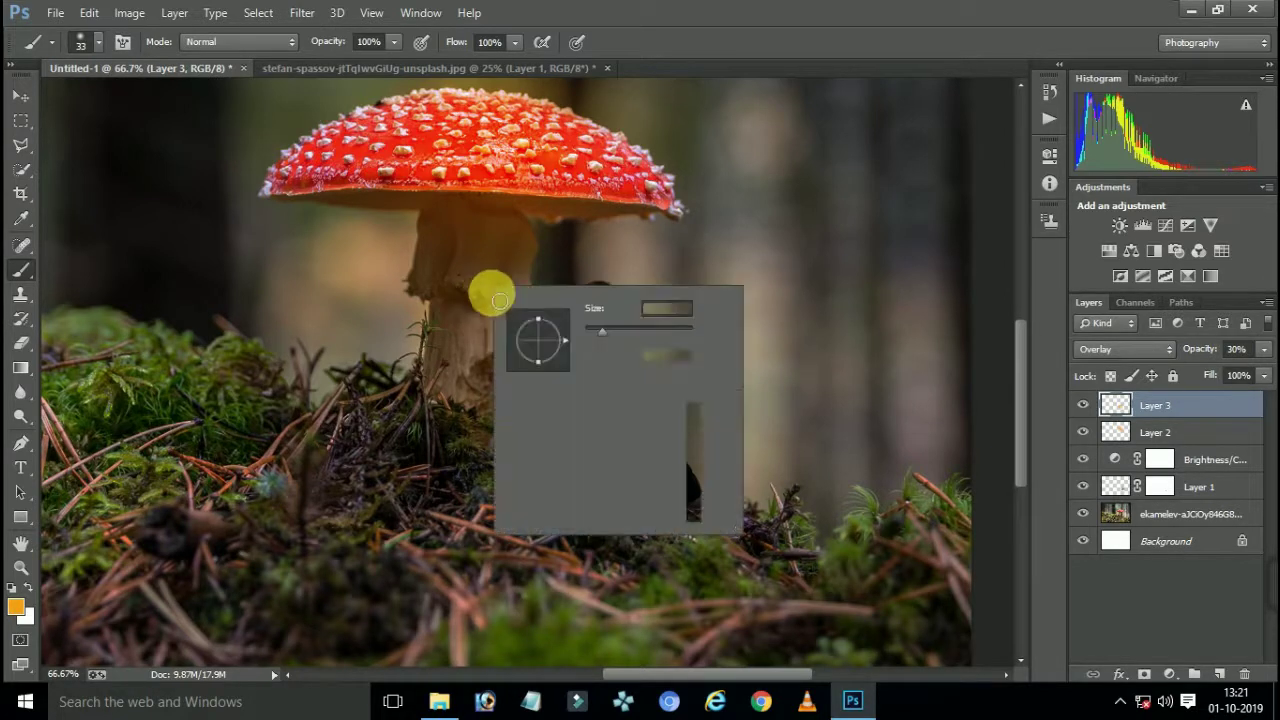
{"action": "left_click", "coordinate": [664, 330]}
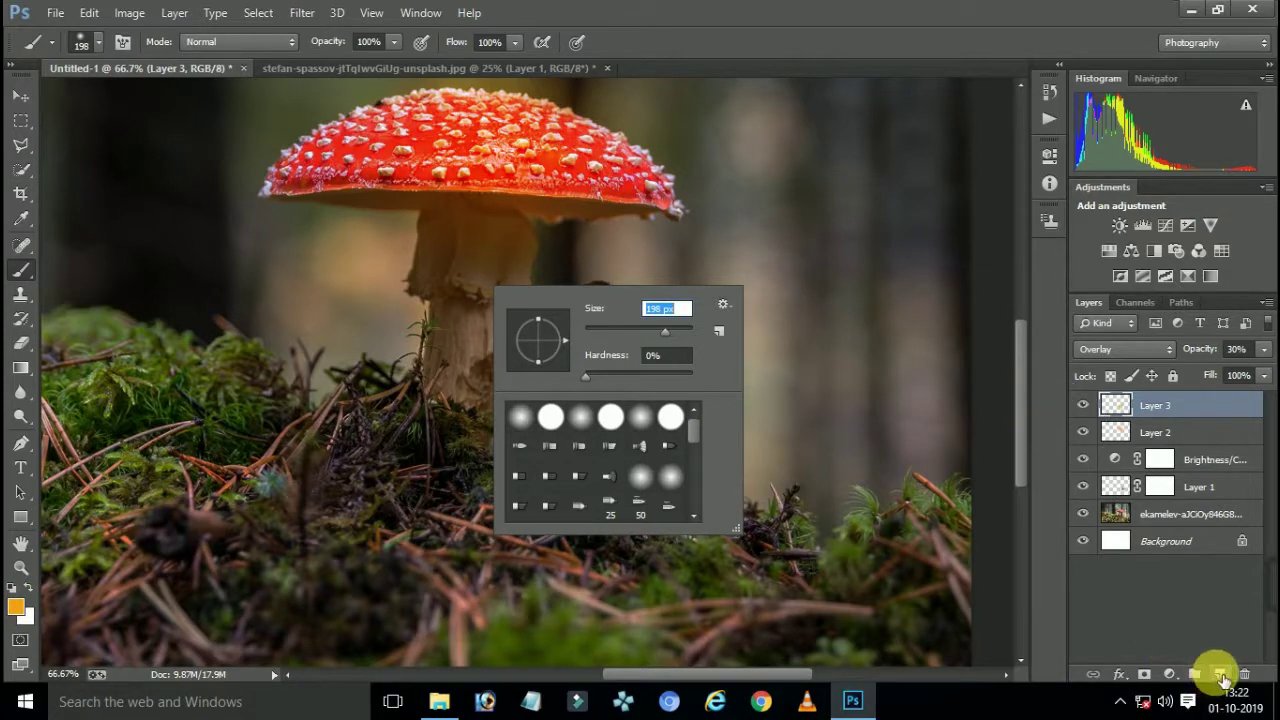
On a new Layer 4, dab orange on the forest floor and enlarge it to about 166%
{"action": "left_click", "coordinate": [1219, 674]}
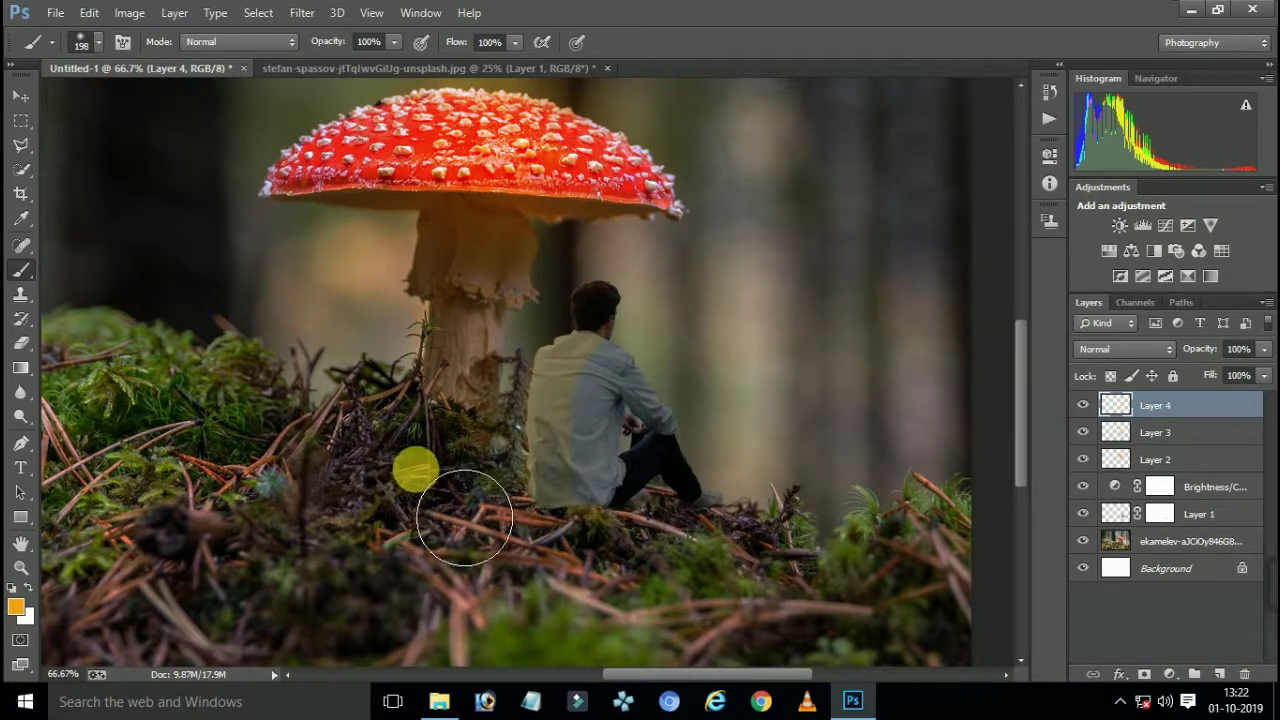
{"action": "left_click", "coordinate": [417, 466]}
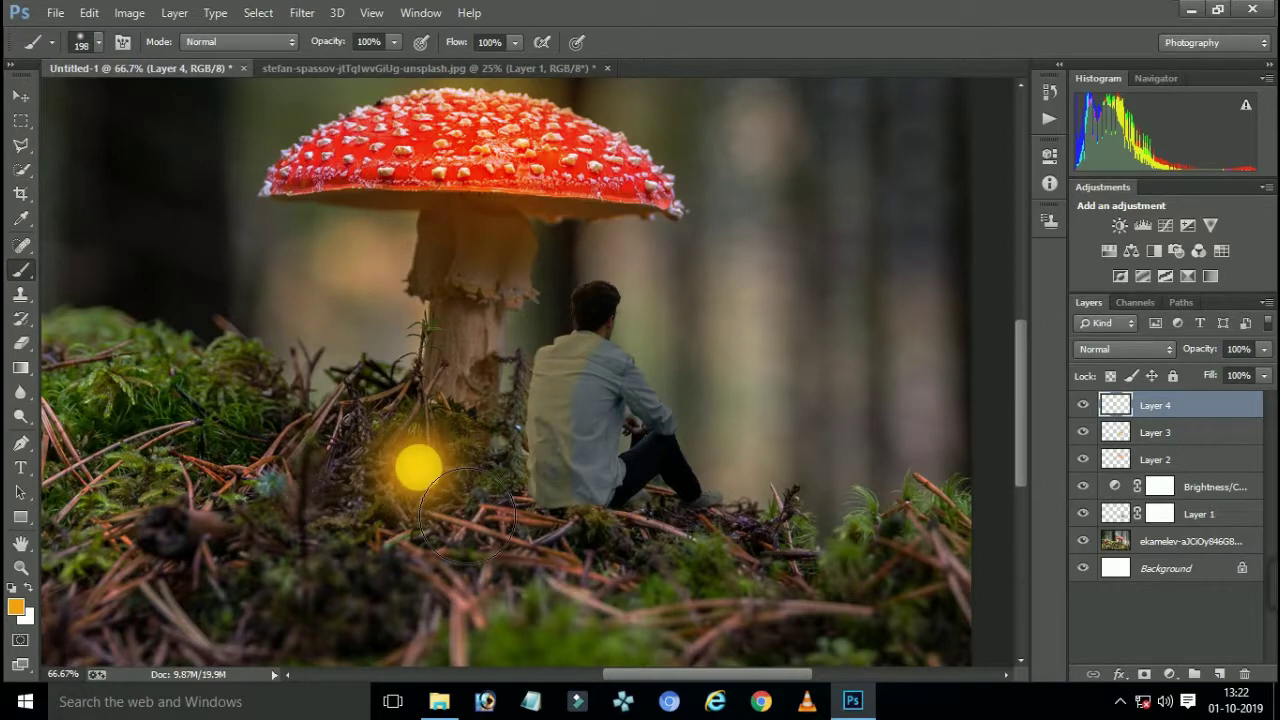
{"action": "key", "text": "ctrl+t"}
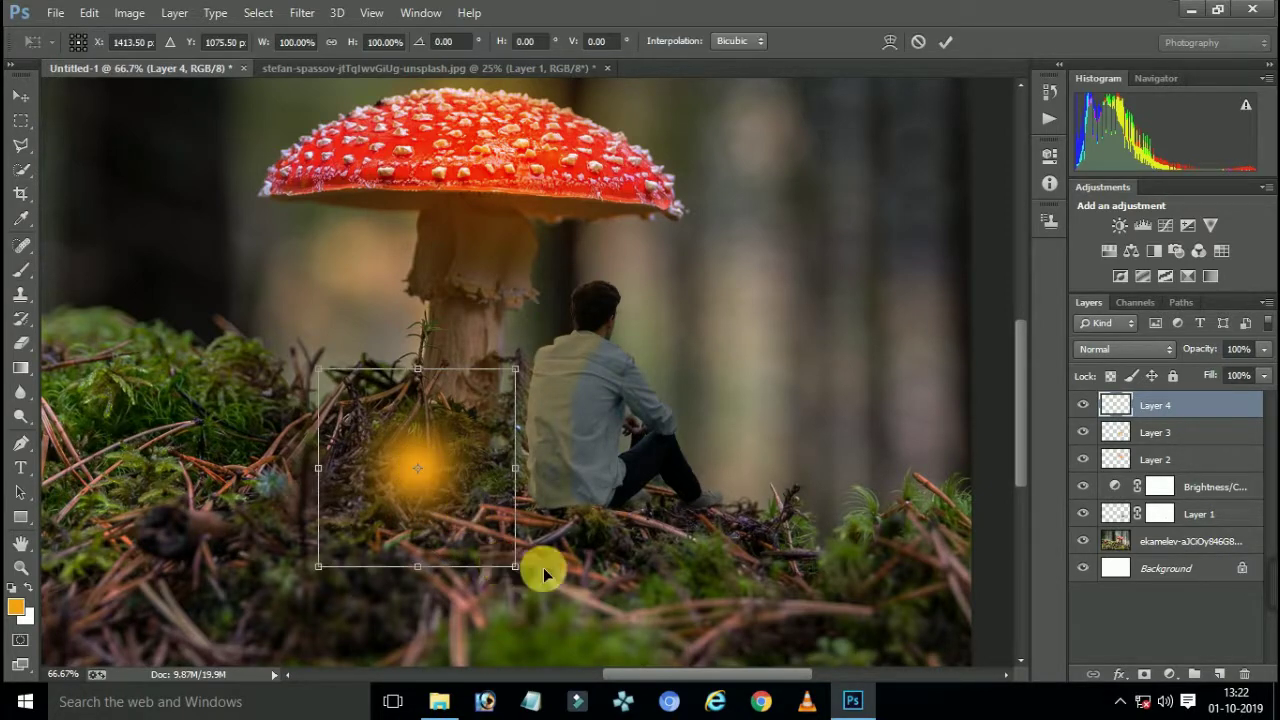
{"action": "mouse_move", "coordinate": [537, 571]}
{"action": "left_mouse_down"}
{"action": "mouse_move", "coordinate": [678, 597]}
{"action": "mouse_move", "coordinate": [450, 484]}
{"action": "left_mouse_up"}
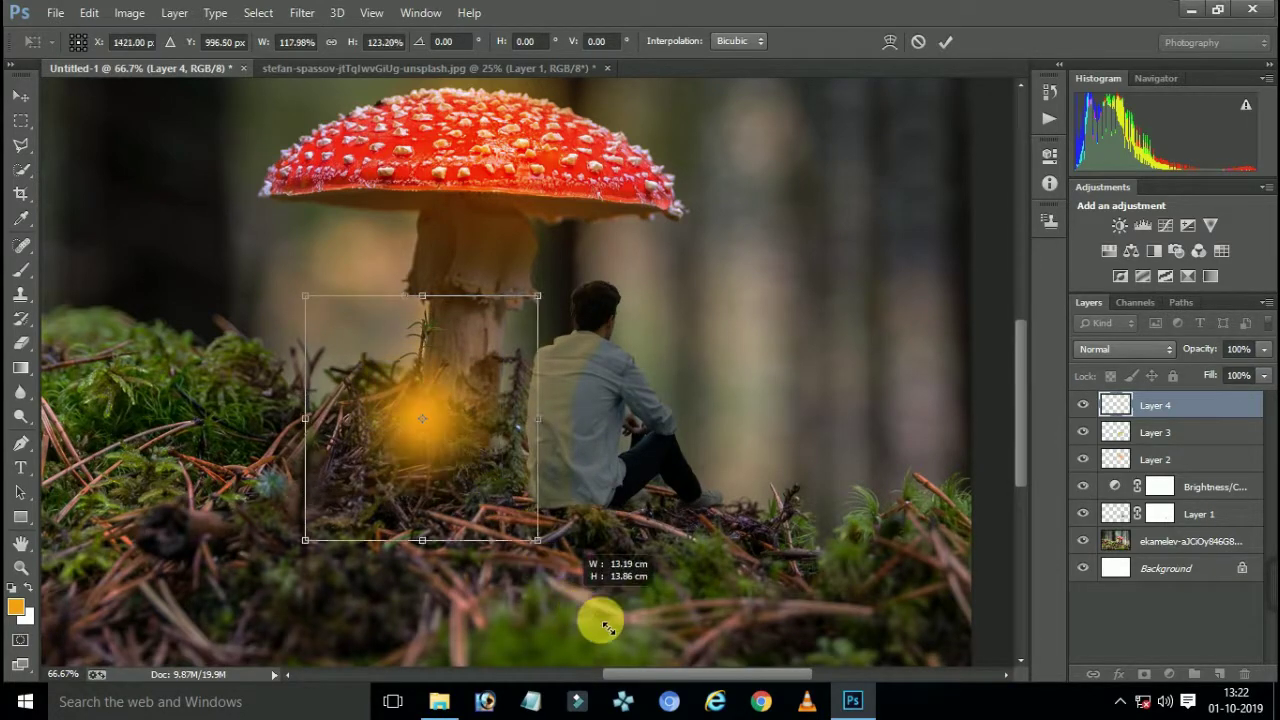
{"action": "left_click_drag", "start_coordinate": [511, 506], "coordinate": [634, 628]}
{"action": "left_click_drag", "start_coordinate": [471, 520], "coordinate": [445, 523]}
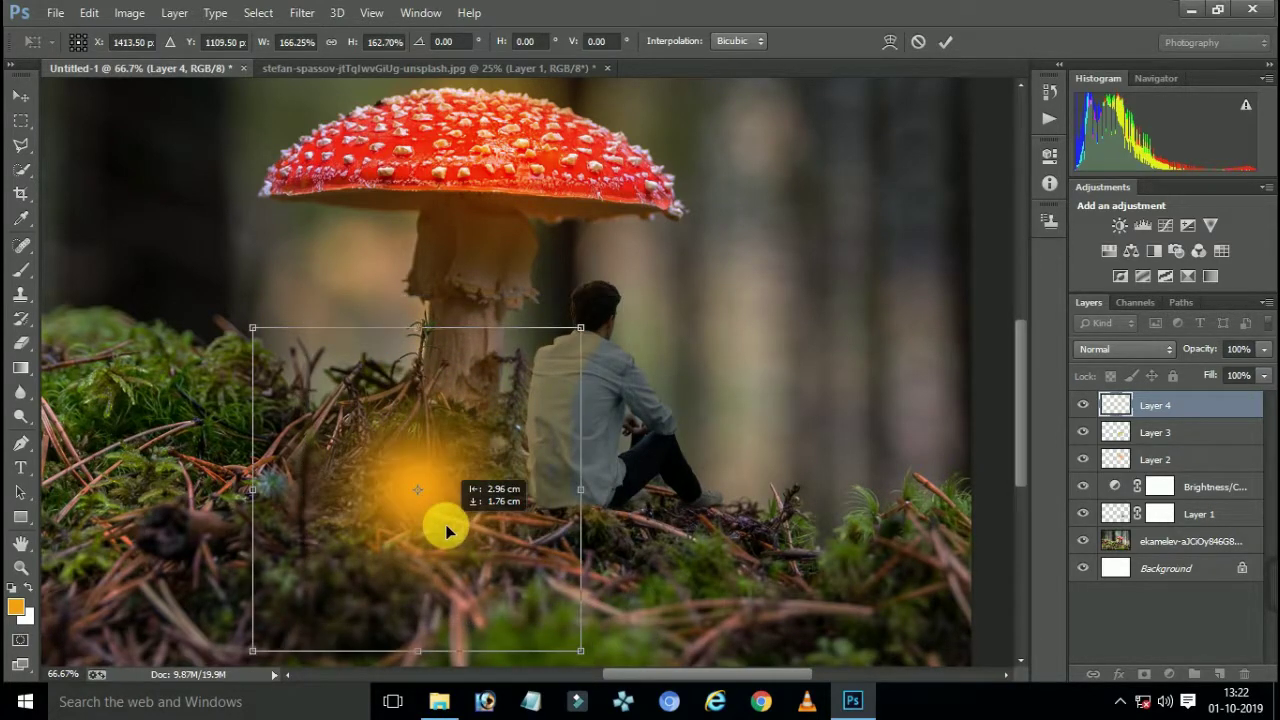
Set Layer 4 to Overlay and stretch the glow wide across the ground beside the man
{"action": "left_click", "coordinate": [1095, 352]}
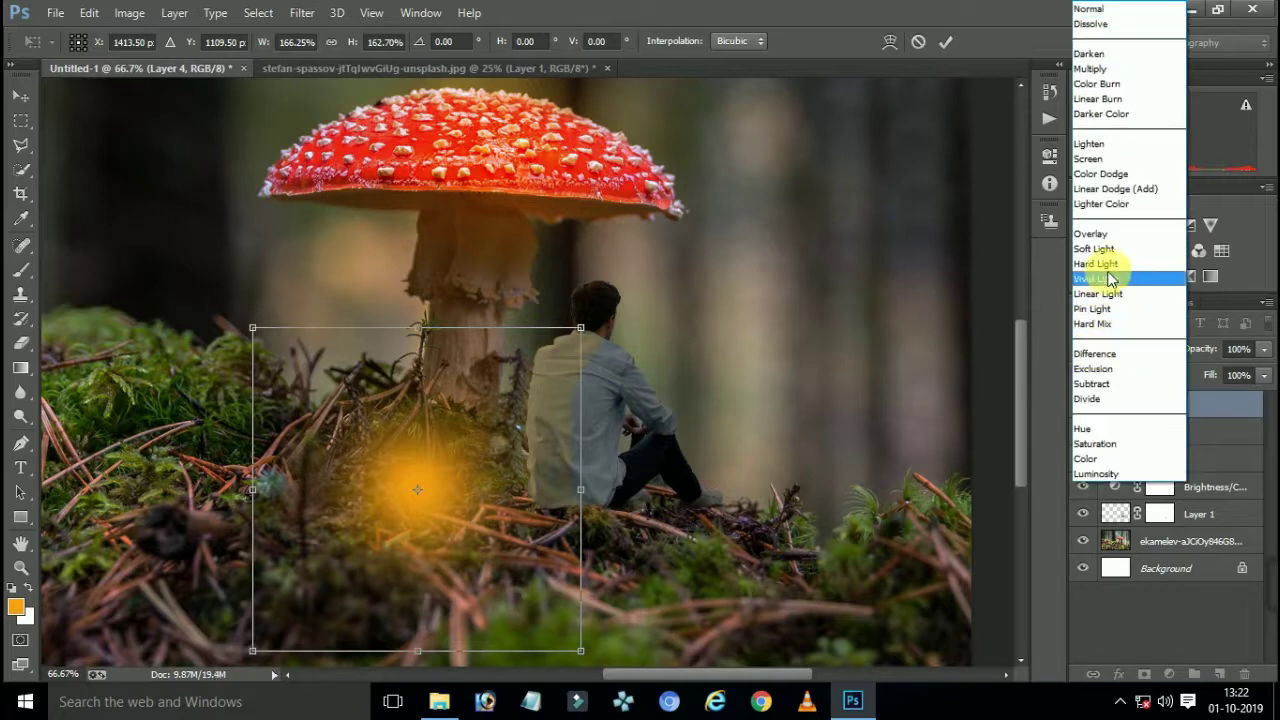
{"action": "left_click", "coordinate": [1102, 236]}
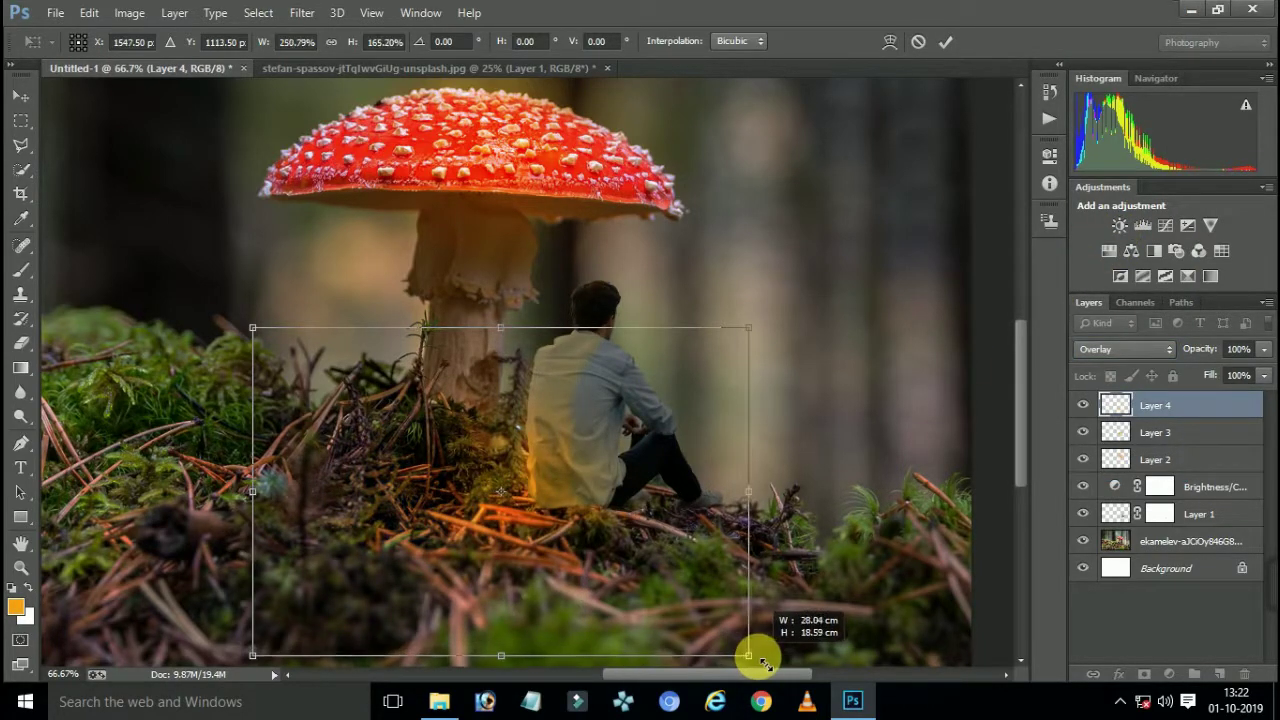
{"action": "left_click_drag", "start_coordinate": [580, 650], "coordinate": [754, 657]}
{"action": "left_click_drag", "start_coordinate": [657, 553], "coordinate": [565, 550]}
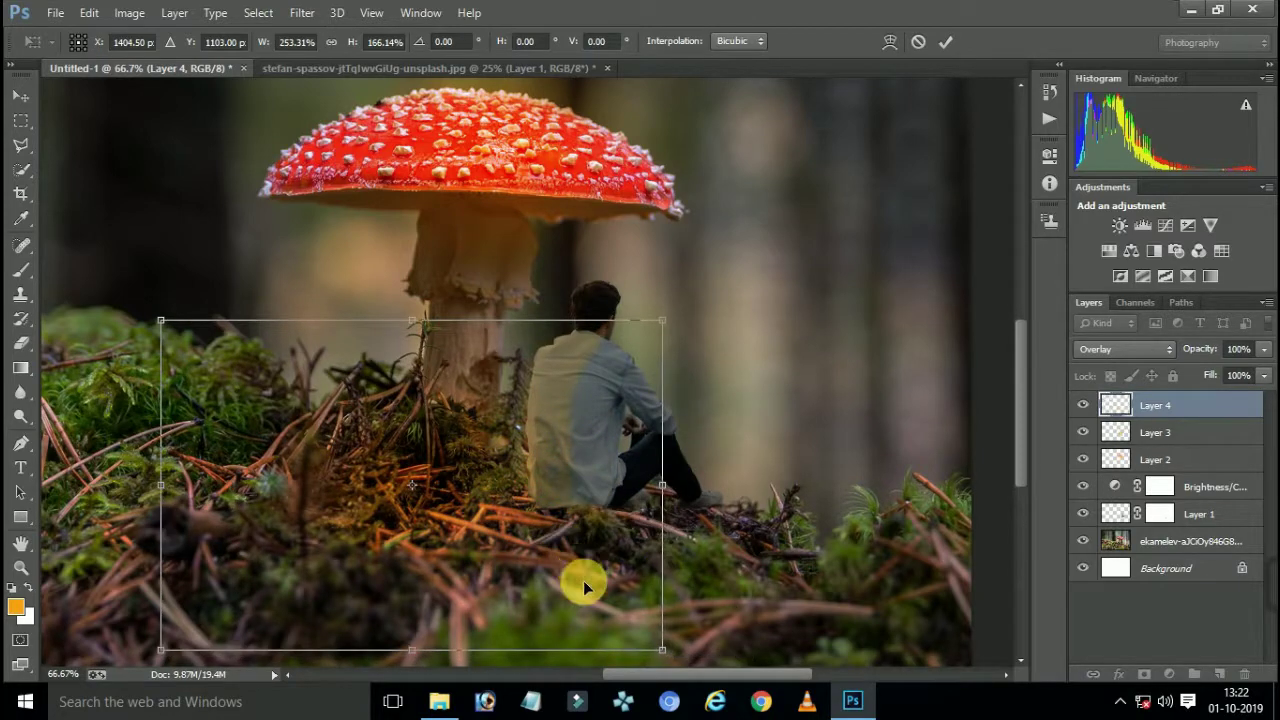
{"action": "left_click_drag", "start_coordinate": [668, 655], "coordinate": [766, 700]}
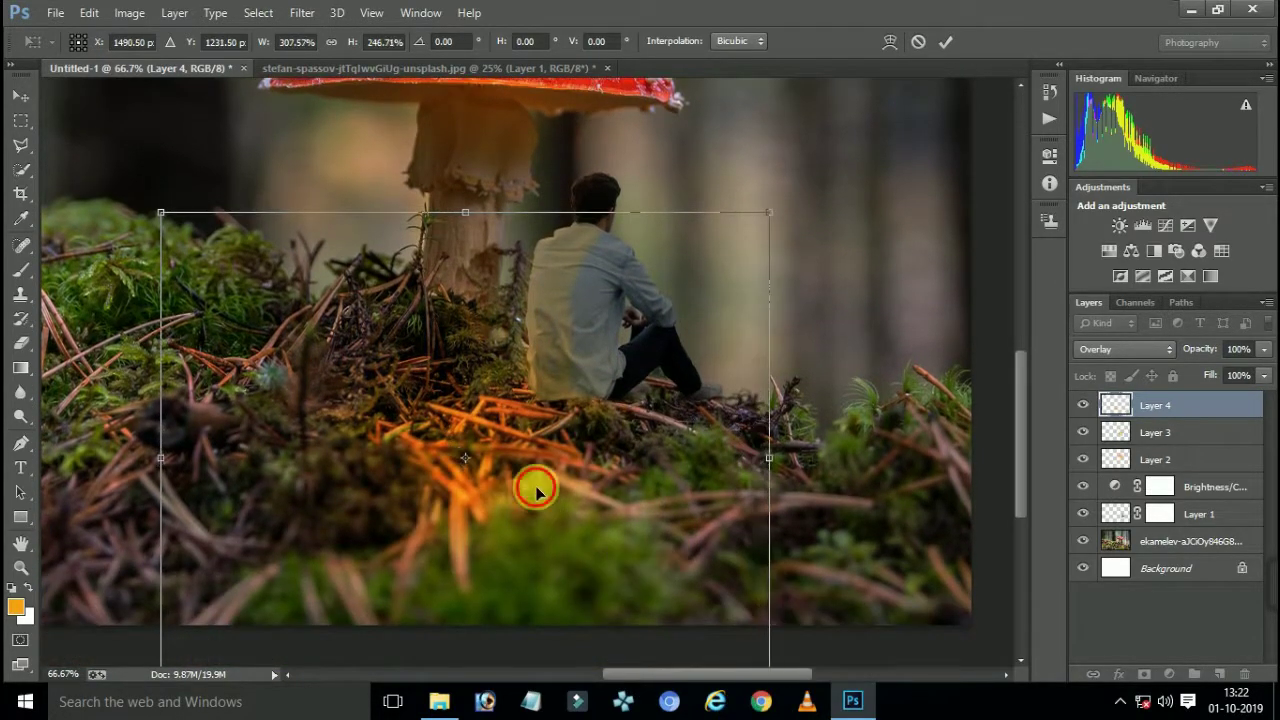
{"action": "left_click_drag", "start_coordinate": [536, 490], "coordinate": [504, 447]}
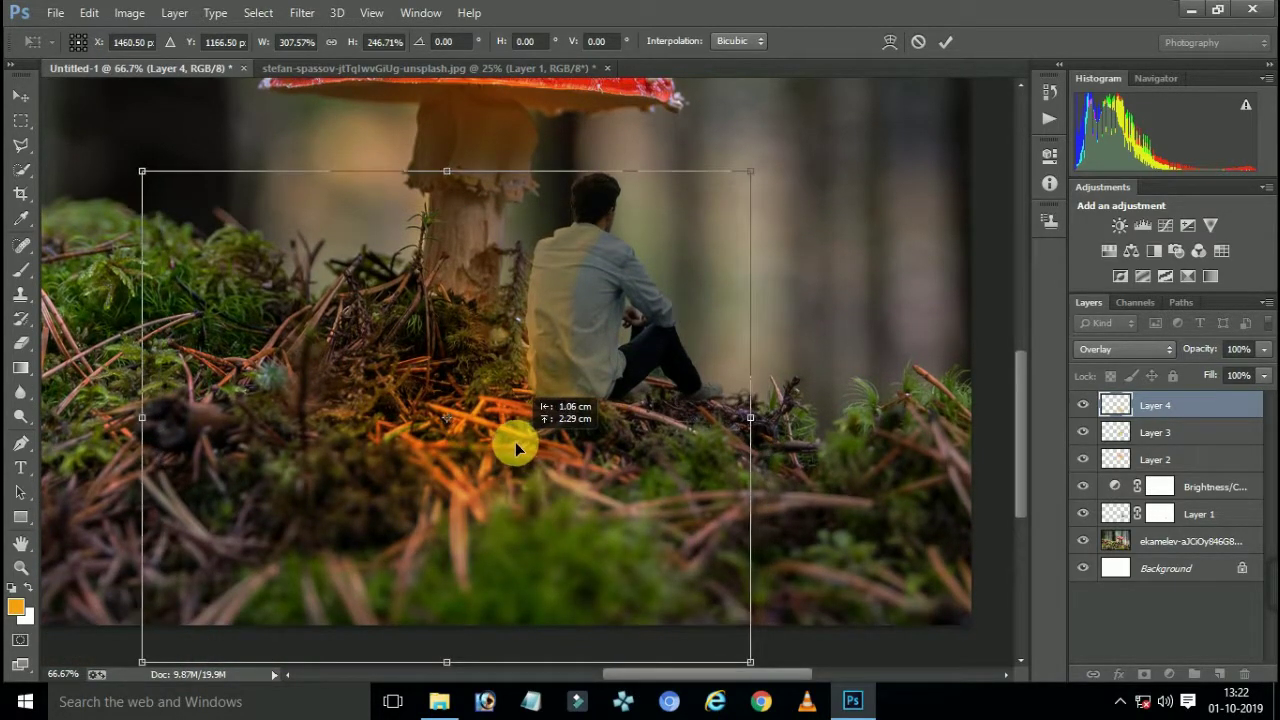
{"action": "key", "text": "b"}
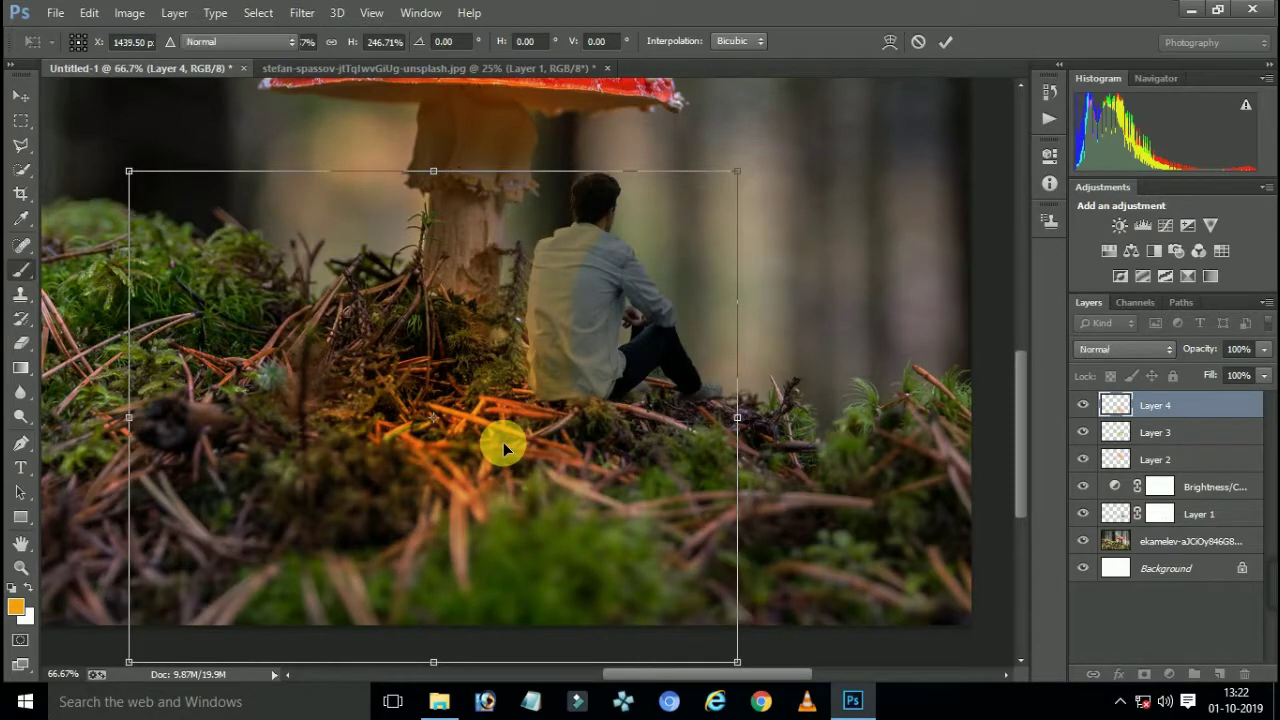
Drag the turtle_PNG68 image from Explorer onto the composite
{"action": "scroll", "coordinate": [503, 442], "scroll_direction": "down", "scroll_amount": 1}
{"action": "scroll", "coordinate": [503, 442], "scroll_direction": "down", "scroll_amount": 1}
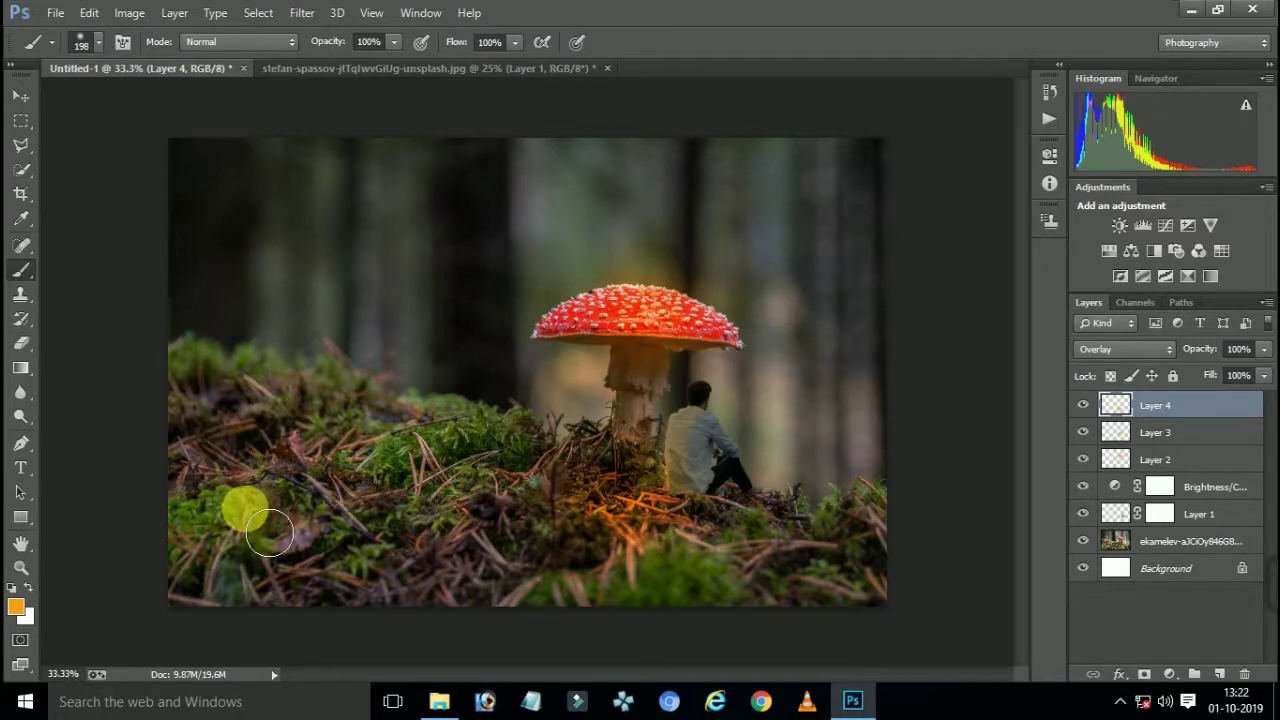
{"action": "left_click", "coordinate": [1196, 12]}
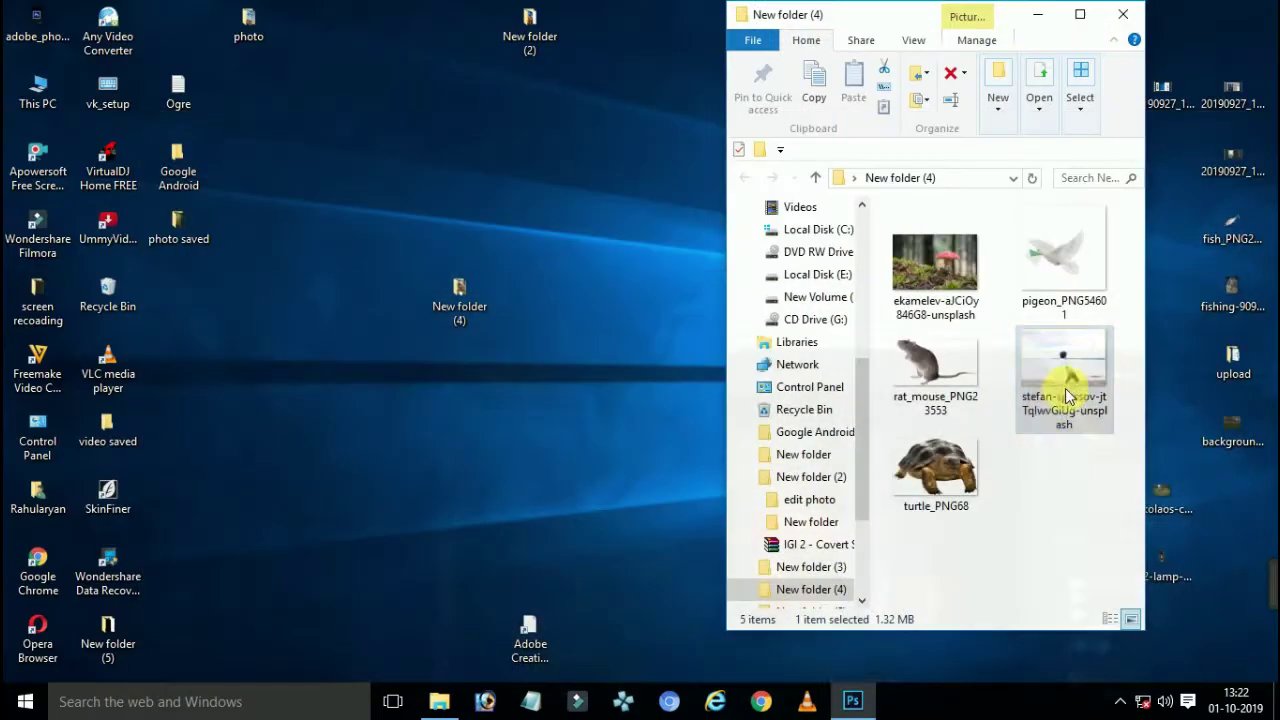
{"action": "left_click_drag", "start_coordinate": [935, 468], "coordinate": [858, 706]}
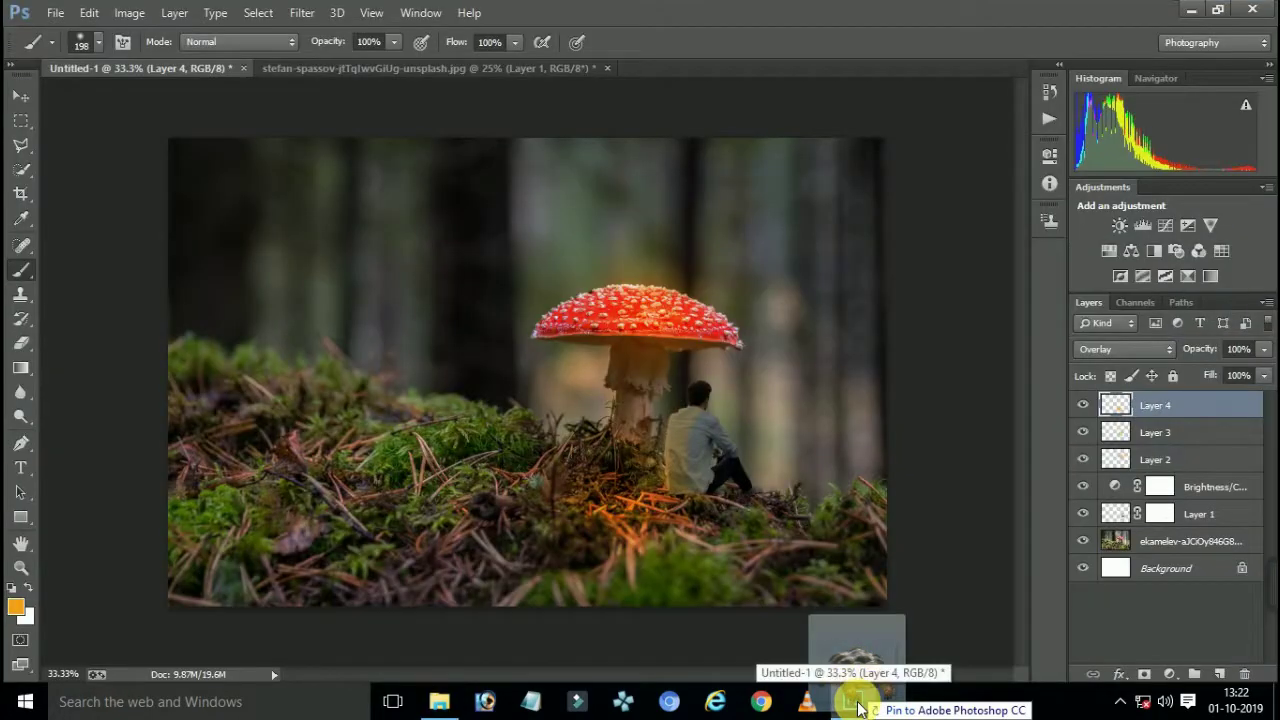
{"action": "mouse_move", "coordinate": [858, 706]}
{"action": "left_mouse_down"}
{"action": "mouse_move", "coordinate": [620, 320]}
{"action": "mouse_move", "coordinate": [644, 324]}
{"action": "left_mouse_up"}
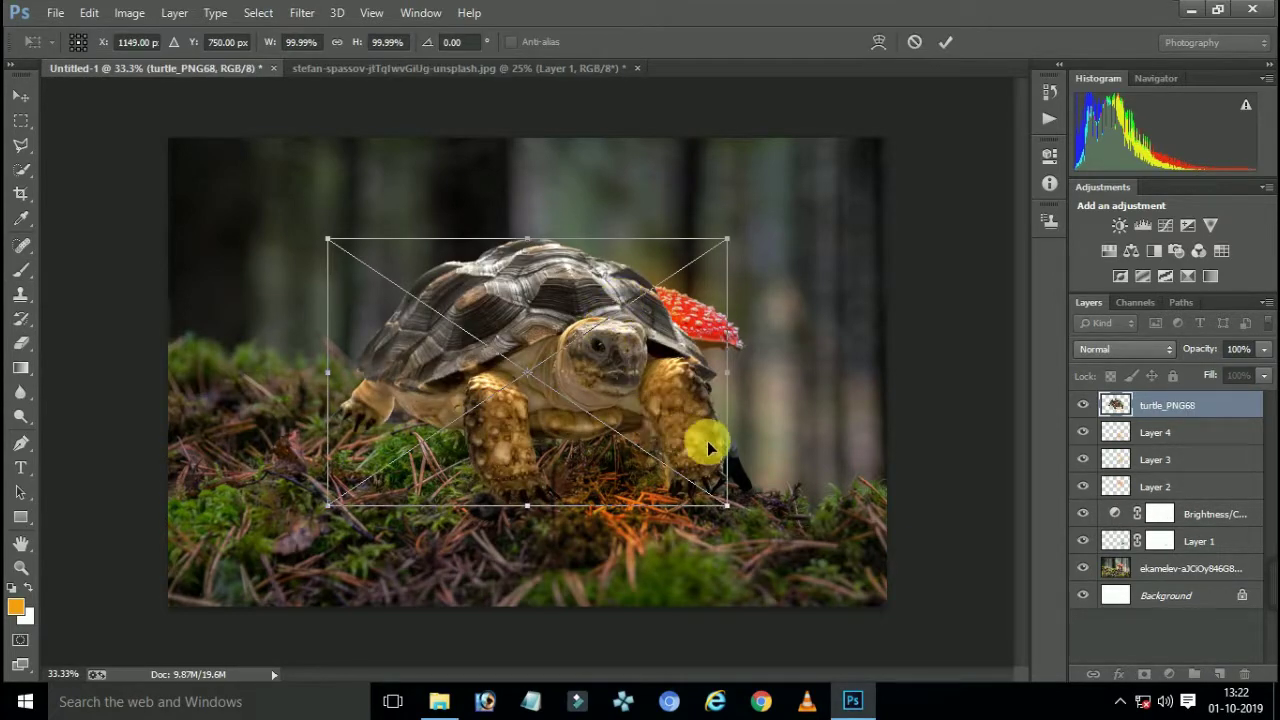
Scale turtle_PNG68 down to about a third and perch it on the red mushroom cap
{"action": "mouse_move", "coordinate": [731, 509]}
{"action": "left_mouse_down"}
{"action": "mouse_move", "coordinate": [443, 291]}
{"action": "mouse_move", "coordinate": [670, 274]}
{"action": "left_mouse_up"}
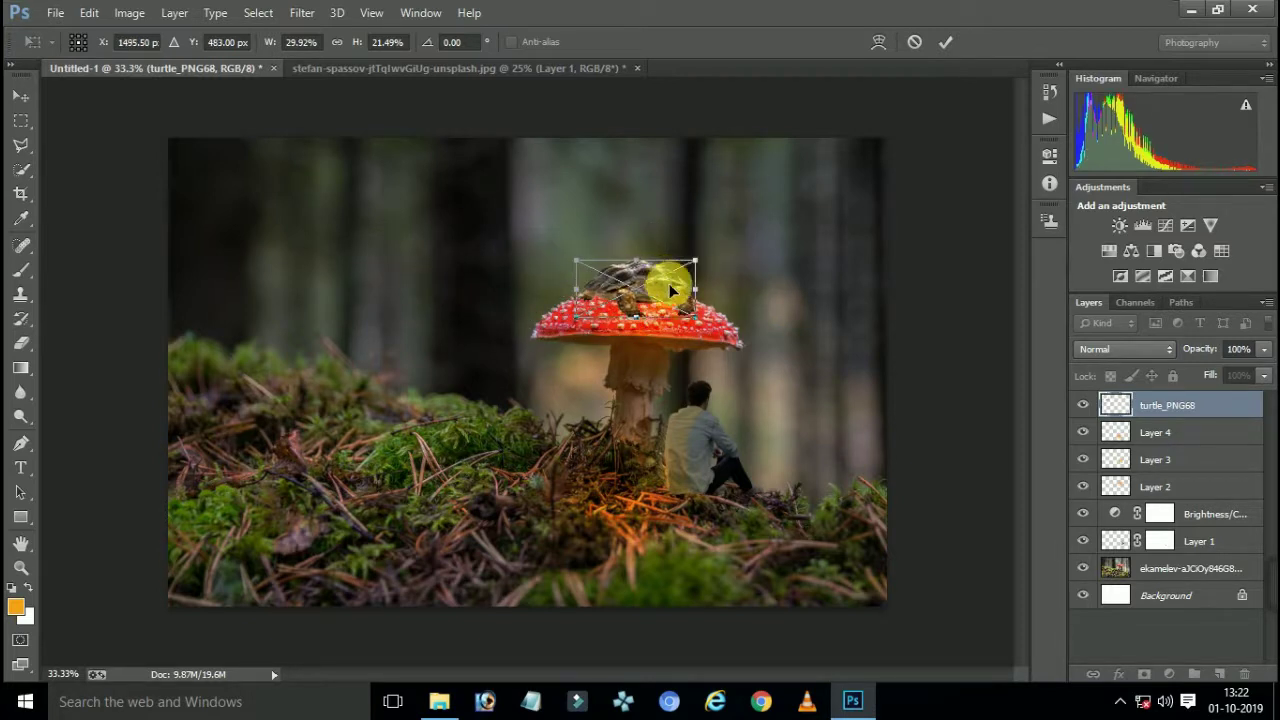
{"action": "mouse_move", "coordinate": [706, 327]}
{"action": "left_mouse_down"}
{"action": "mouse_move", "coordinate": [713, 340]}
{"action": "mouse_move", "coordinate": [677, 299]}
{"action": "mouse_move", "coordinate": [503, 378]}
{"action": "mouse_move", "coordinate": [479, 436]}
{"action": "mouse_move", "coordinate": [638, 307]}
{"action": "left_mouse_up"}
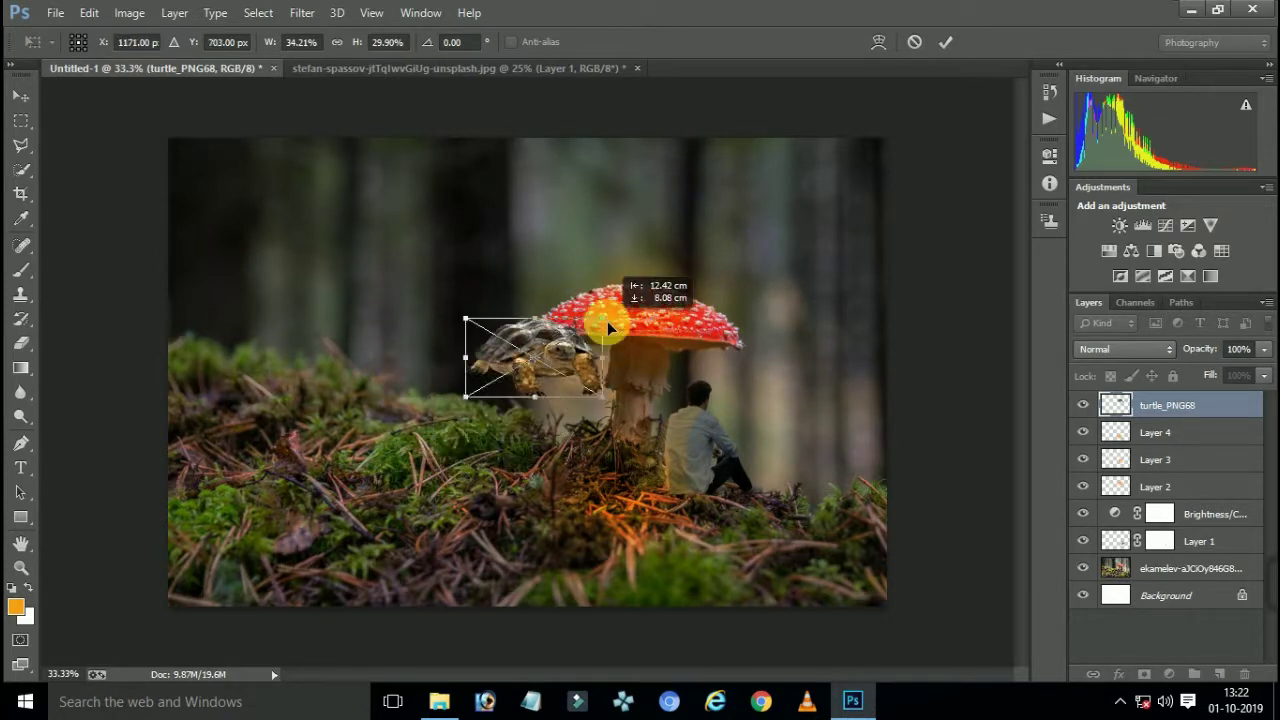
{"action": "left_click_drag", "start_coordinate": [638, 307], "coordinate": [658, 296]}
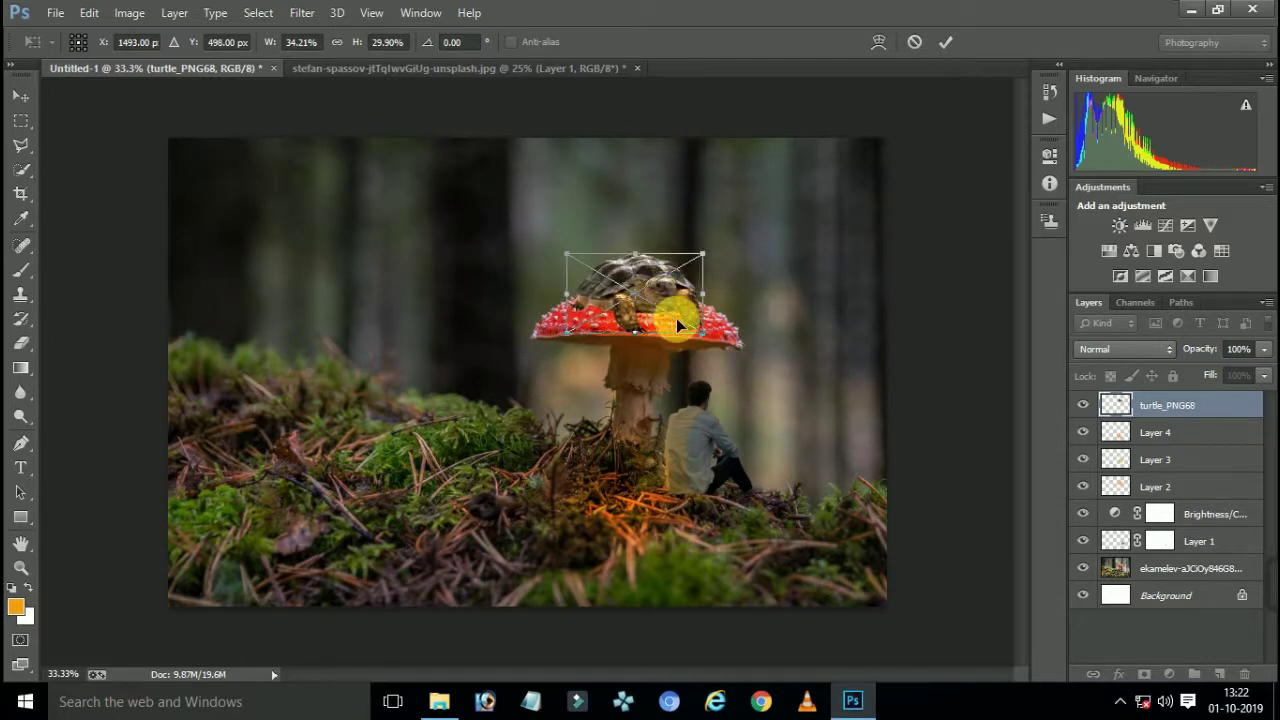
{"action": "left_click_drag", "start_coordinate": [706, 338], "coordinate": [699, 331]}
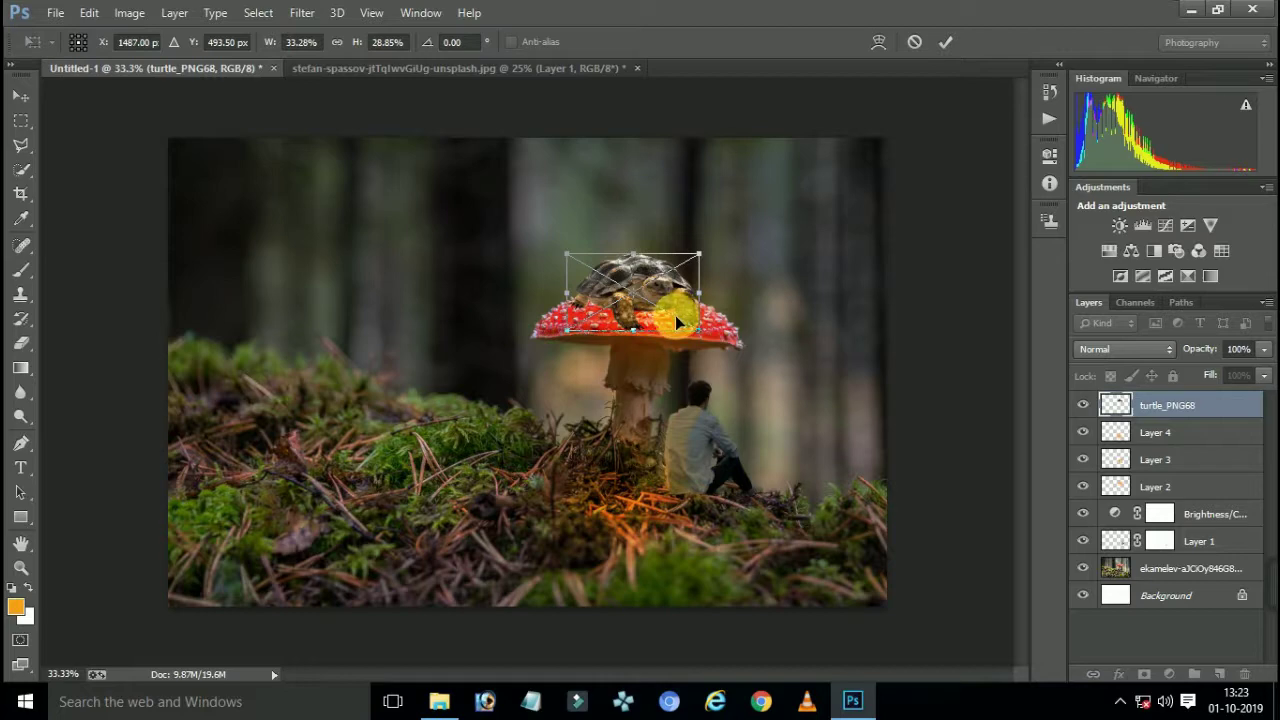
{"action": "key", "text": "b"}
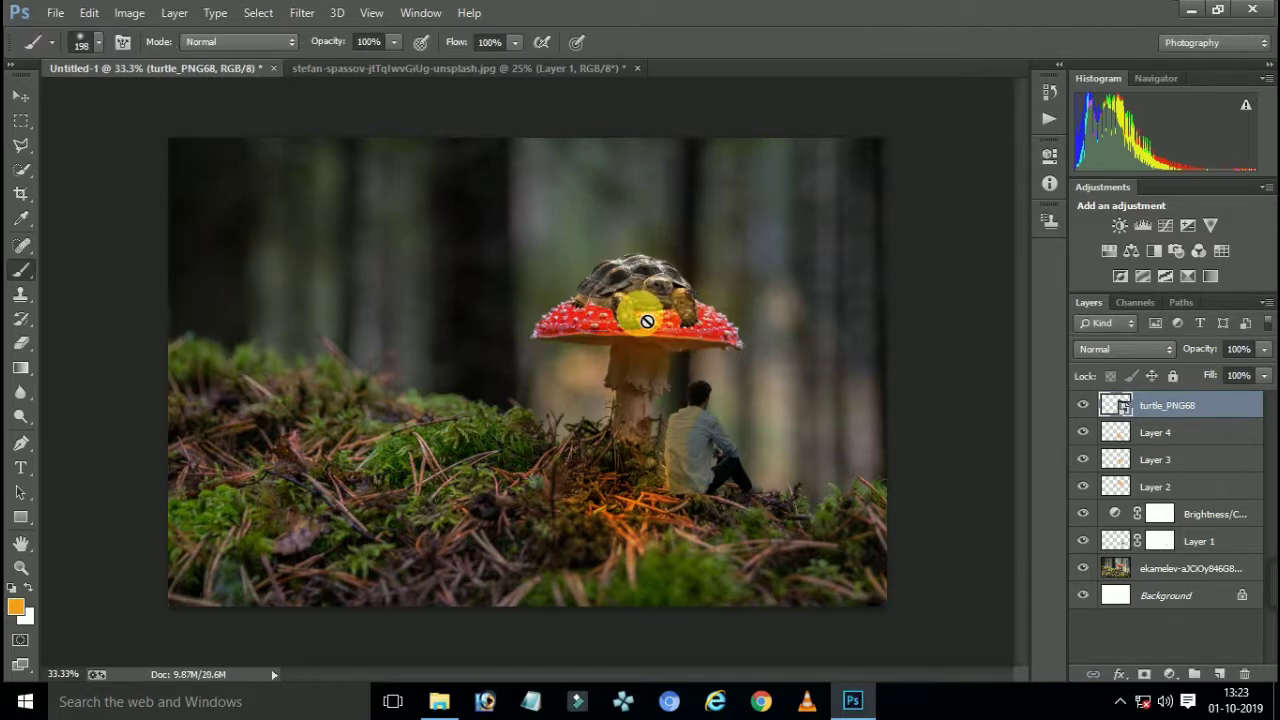
Rasterize the turtle layer and erase its legs into the cap with a 28% Eraser
{"action": "left_click", "coordinate": [637, 313]}
{"action": "left_click", "coordinate": [597, 283]}
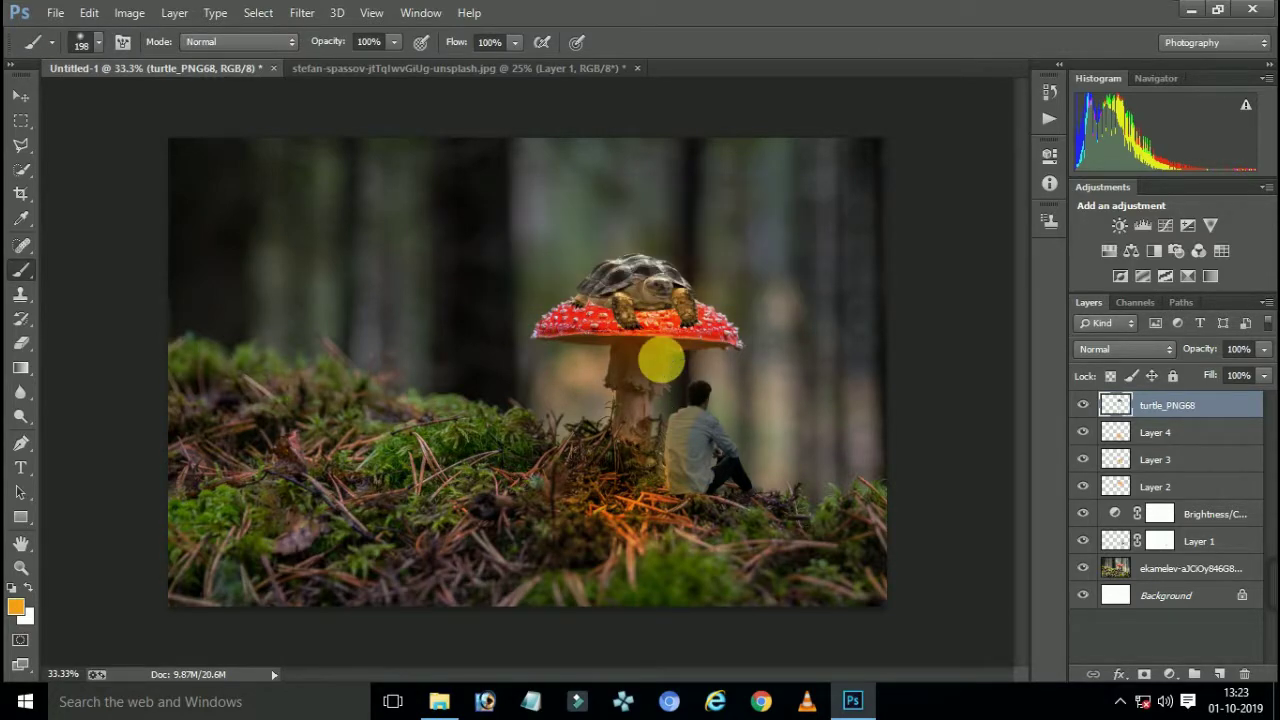
{"action": "key", "text": "ctrl+plus"}
{"action": "key", "text": "ctrl+plus"}
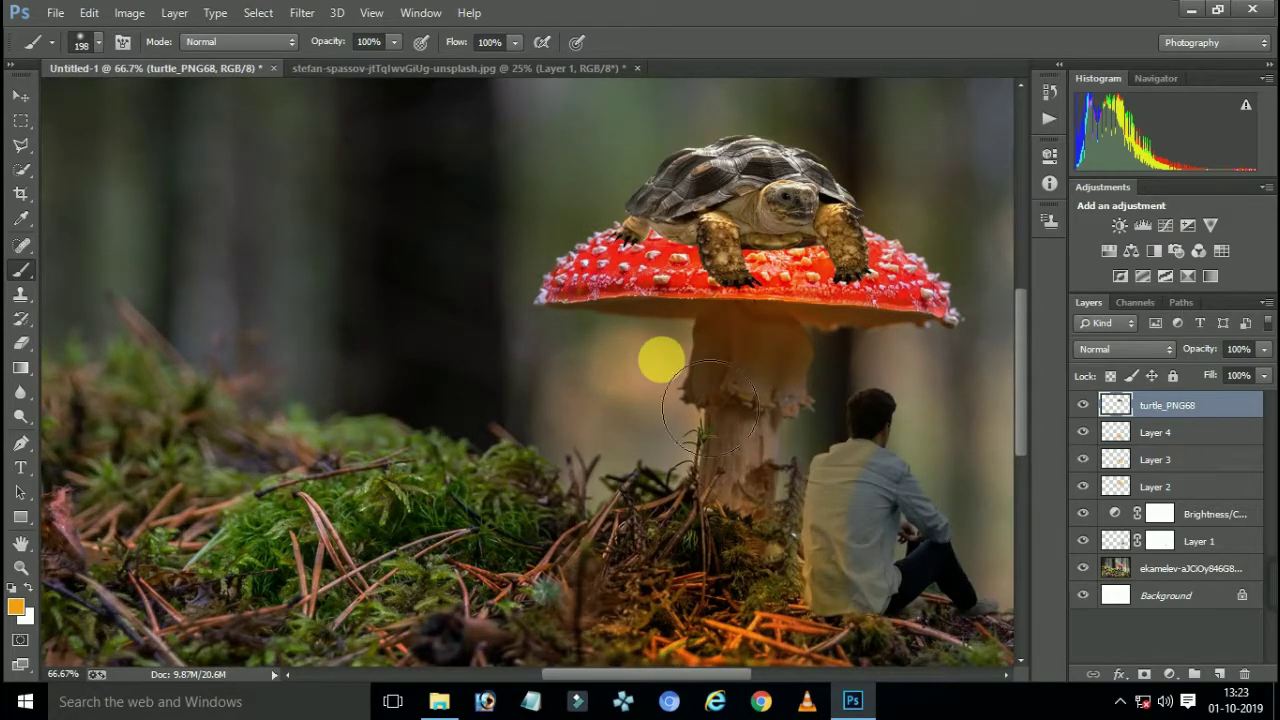
{"action": "left_click", "coordinate": [22, 343]}
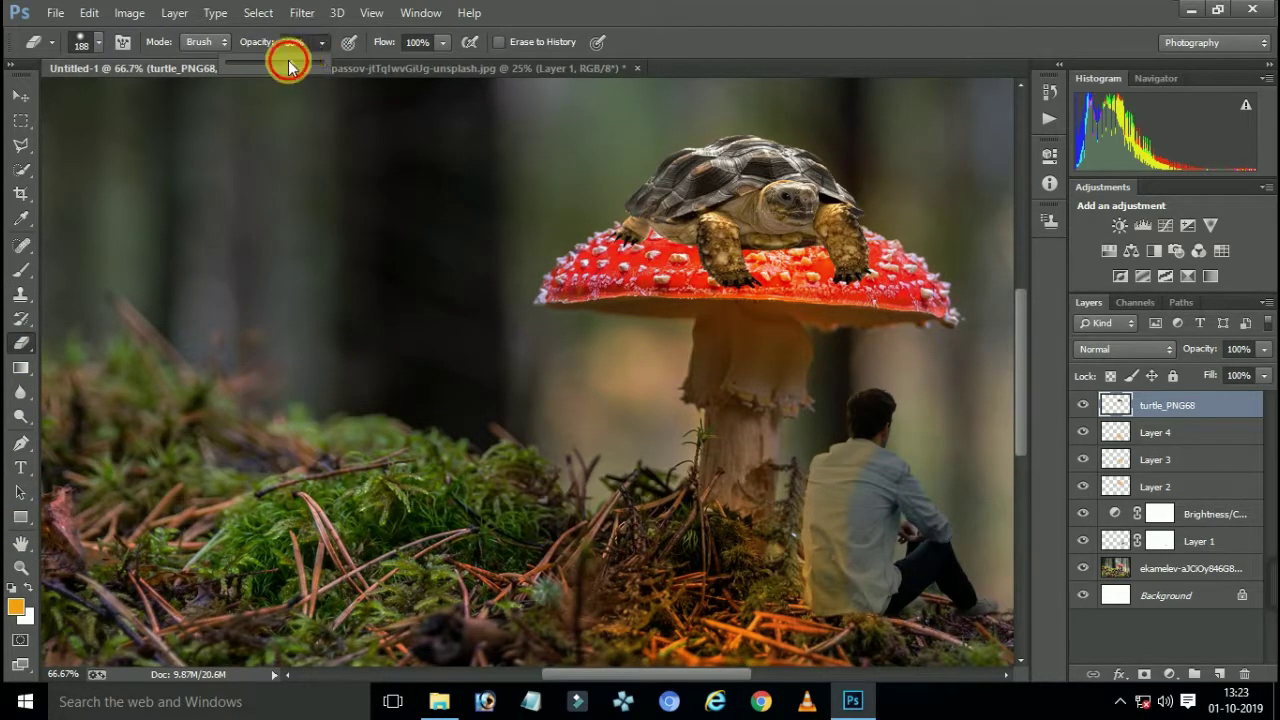
{"action": "left_click_drag", "start_coordinate": [266, 60], "coordinate": [253, 61]}
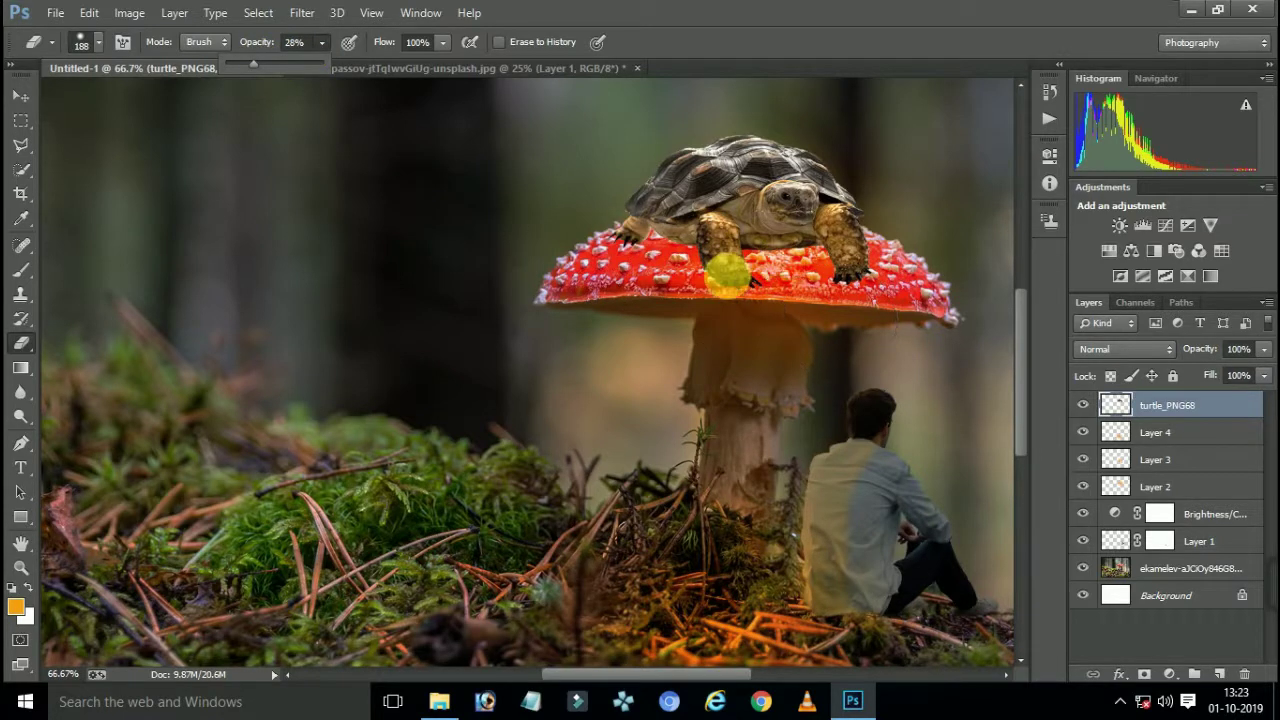
{"action": "left_click", "coordinate": [740, 285]}
{"action": "mouse_move", "coordinate": [785, 333]}
{"action": "left_mouse_down"}
{"action": "mouse_move", "coordinate": [880, 366]}
{"action": "mouse_move", "coordinate": [923, 337]}
{"action": "mouse_move", "coordinate": [551, 349]}
{"action": "mouse_move", "coordinate": [710, 280]}
{"action": "mouse_move", "coordinate": [667, 291]}
{"action": "left_mouse_up"}
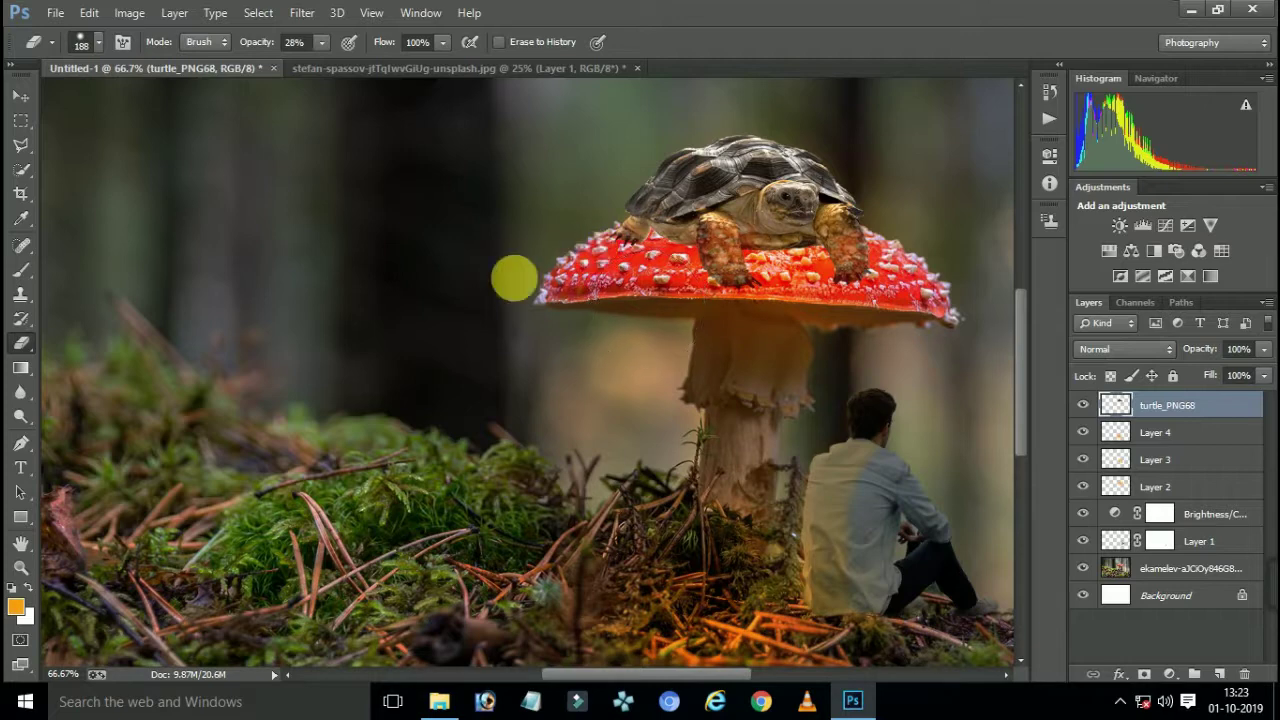
Set the Eraser to 83 px at 11% opacity, then return to the Brush
{"action": "right_click", "coordinate": [714, 198]}
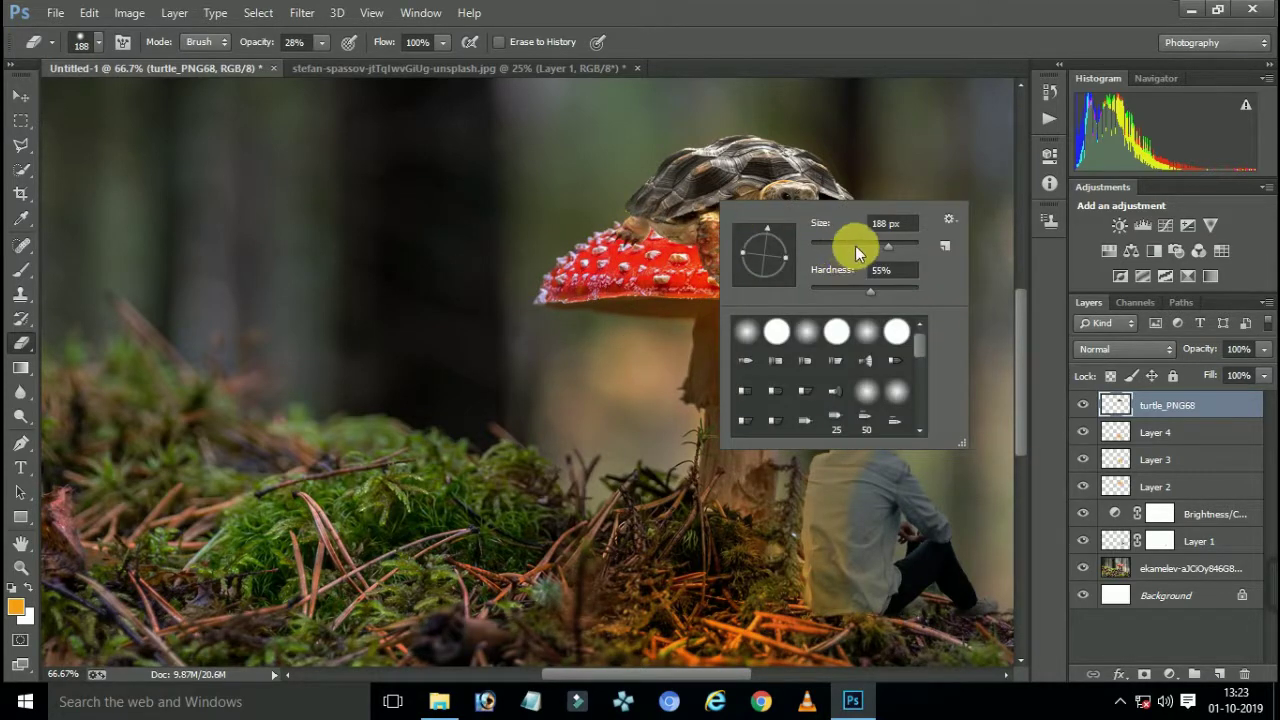
{"action": "mouse_move", "coordinate": [855, 245]}
{"action": "left_mouse_down"}
{"action": "mouse_move", "coordinate": [648, 212]}
{"action": "mouse_move", "coordinate": [725, 265]}
{"action": "left_mouse_up"}
{"action": "left_click", "coordinate": [645, 210]}
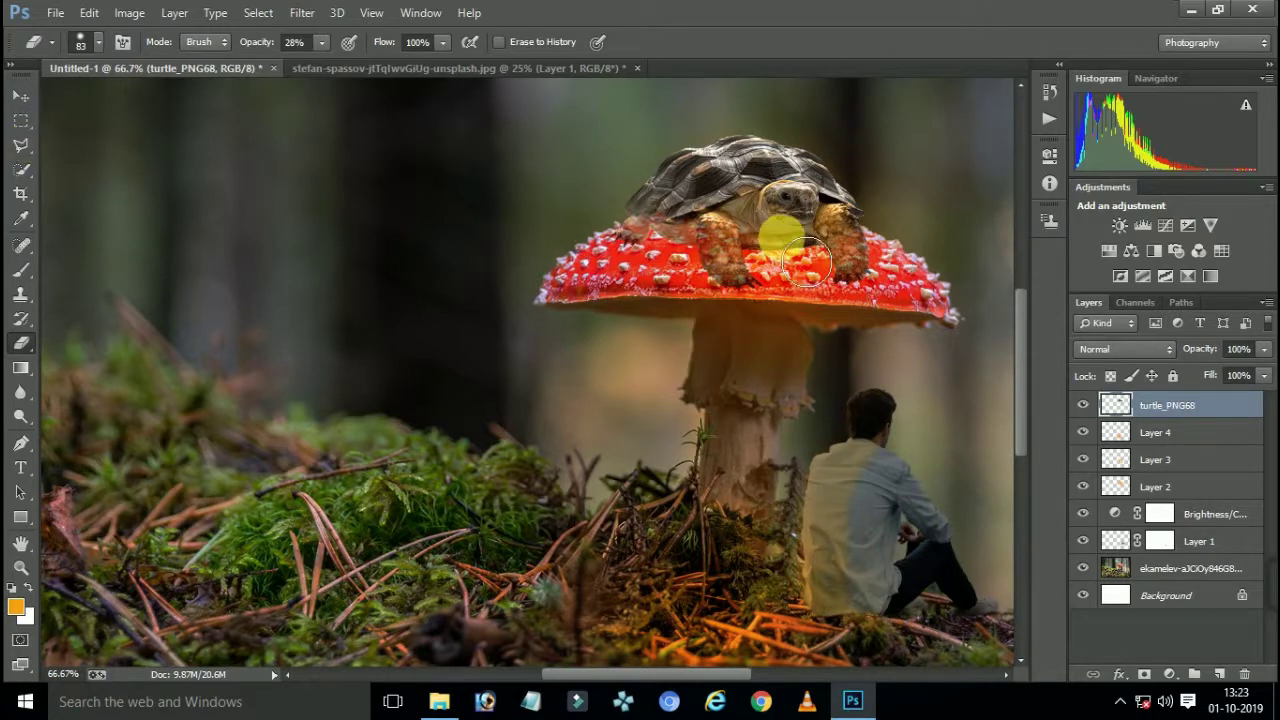
{"action": "left_click", "coordinate": [313, 45]}
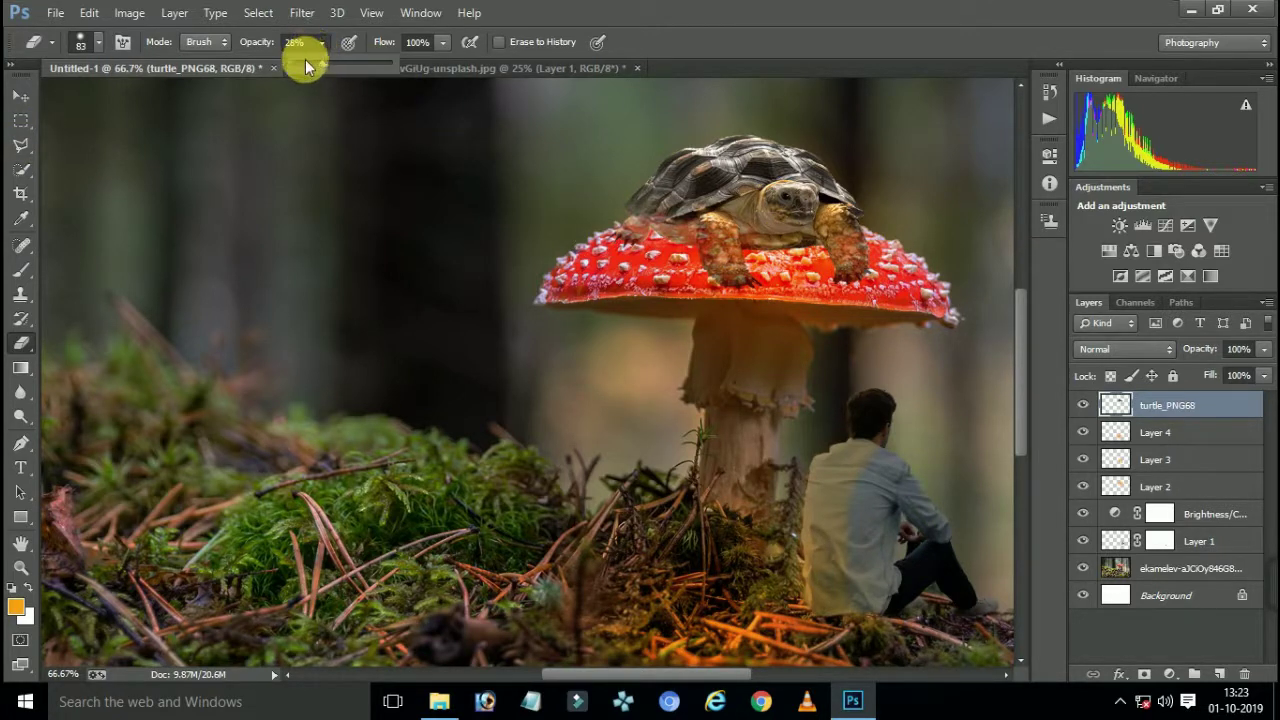
{"action": "left_click", "coordinate": [840, 214]}
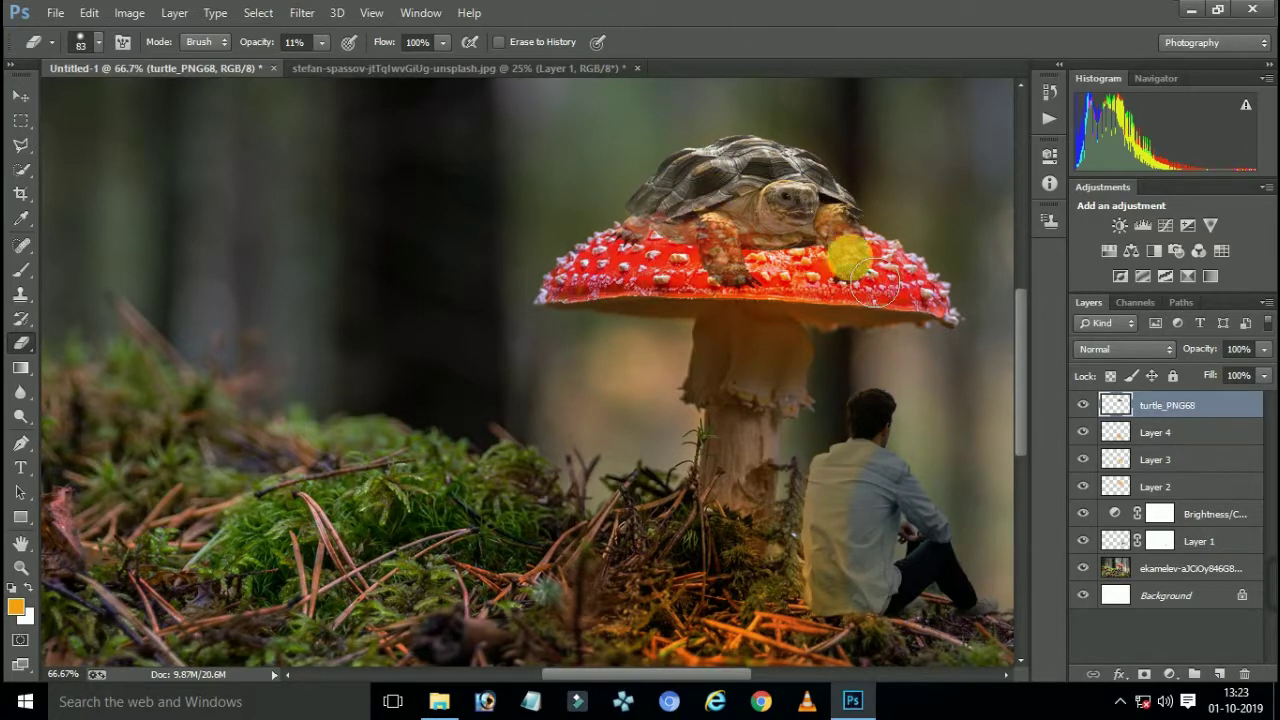
{"action": "scroll", "coordinate": [851, 277], "scroll_direction": "up", "scroll_amount": 3}
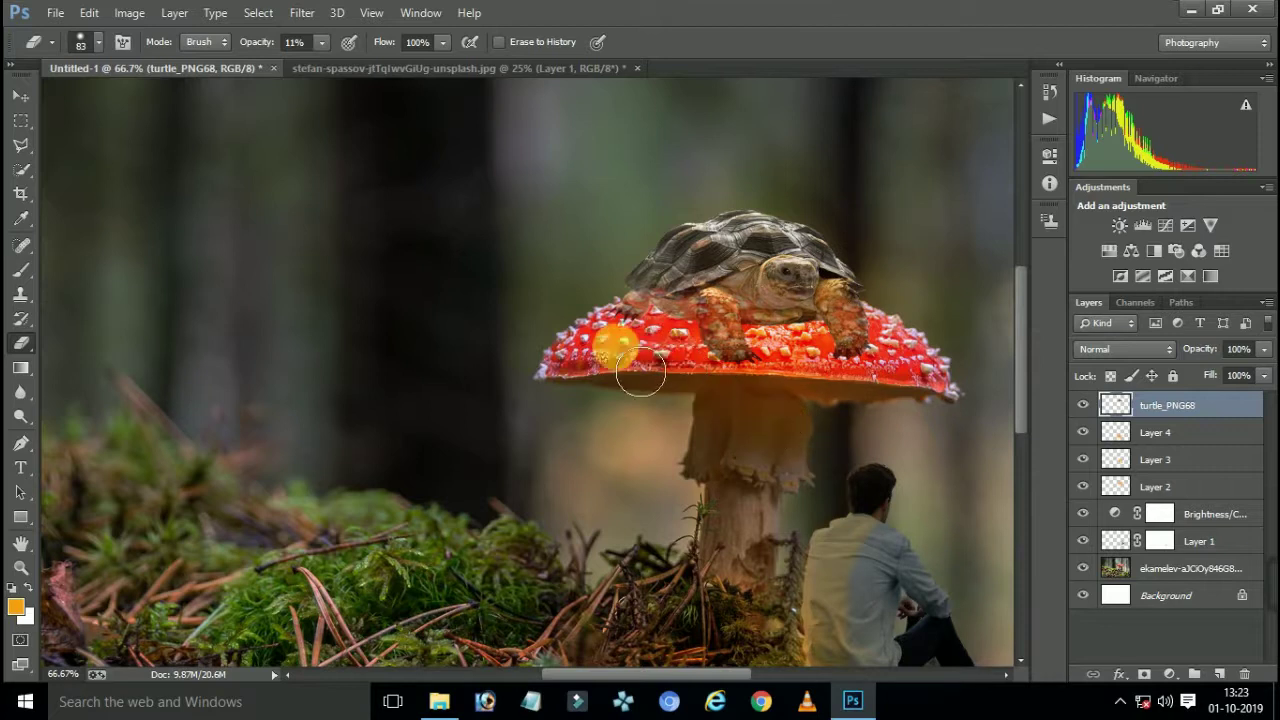
{"action": "left_click", "coordinate": [22, 271]}
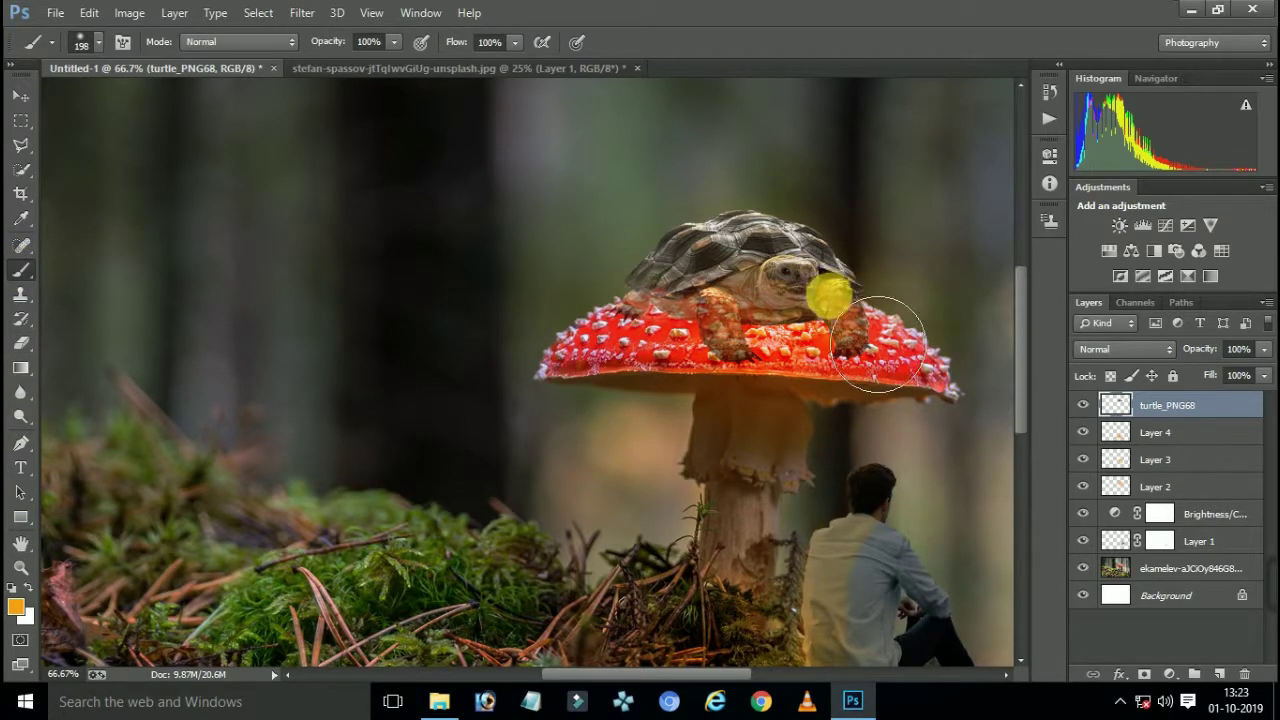
Add Layer 5 with an orange dab over the turtle, blended as Overlay
{"action": "left_click", "coordinate": [1219, 674]}
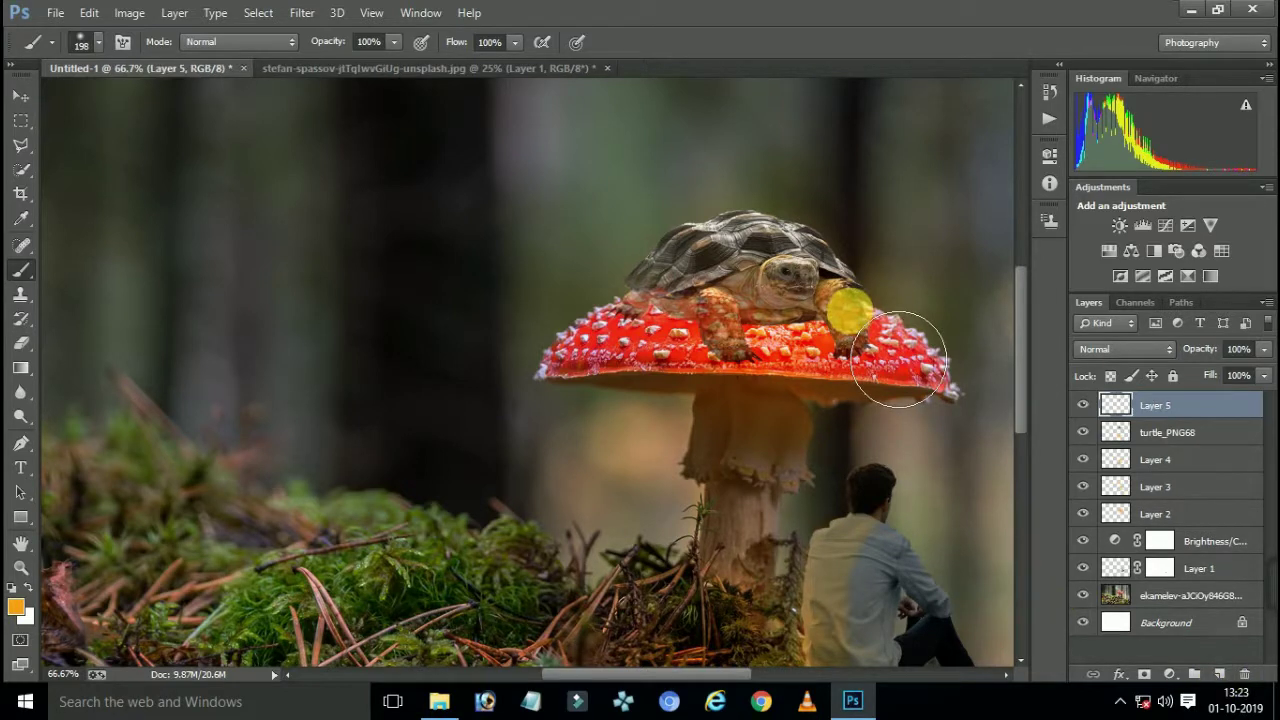
{"action": "left_click", "coordinate": [837, 299]}
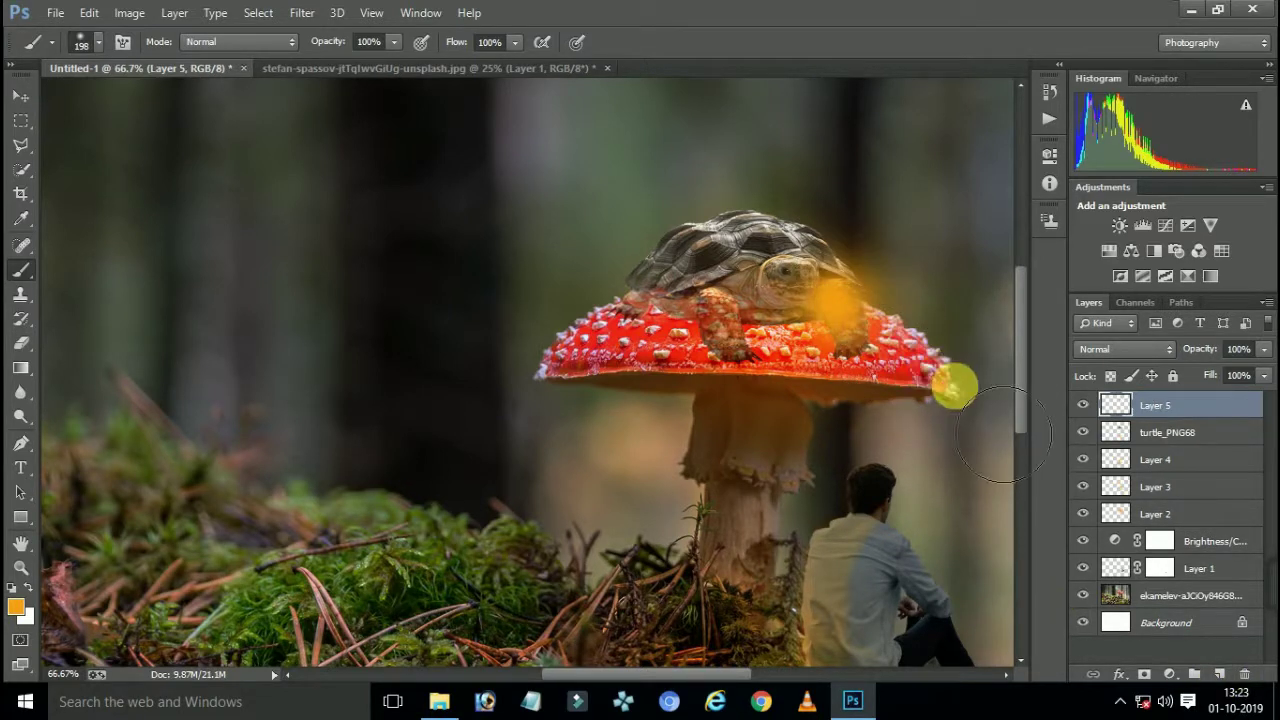
{"action": "left_click", "coordinate": [1105, 351]}
{"action": "left_click", "coordinate": [1100, 234]}
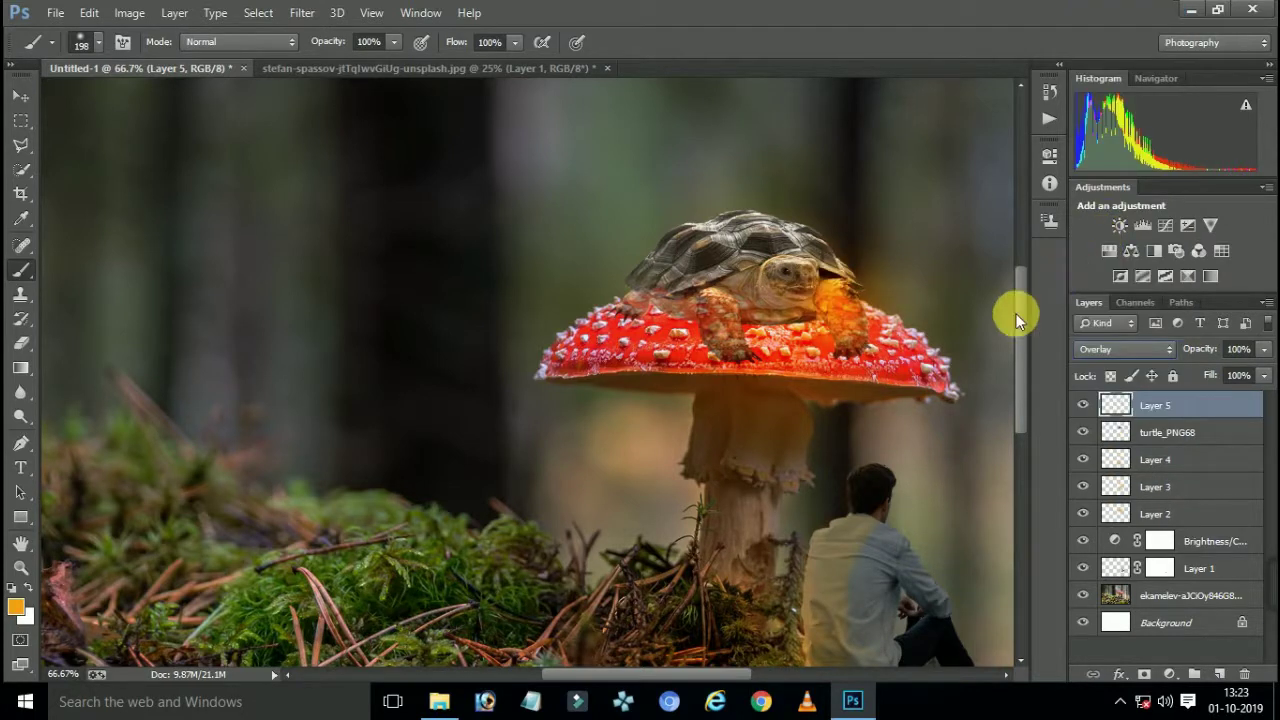
Enlarge and position the Layer 5 glow over the turtle and commit
{"action": "key", "text": "ctrl+t"}
{"action": "left_click_drag", "start_coordinate": [831, 294], "coordinate": [733, 258]}
{"action": "left_click_drag", "start_coordinate": [860, 375], "coordinate": [892, 380]}
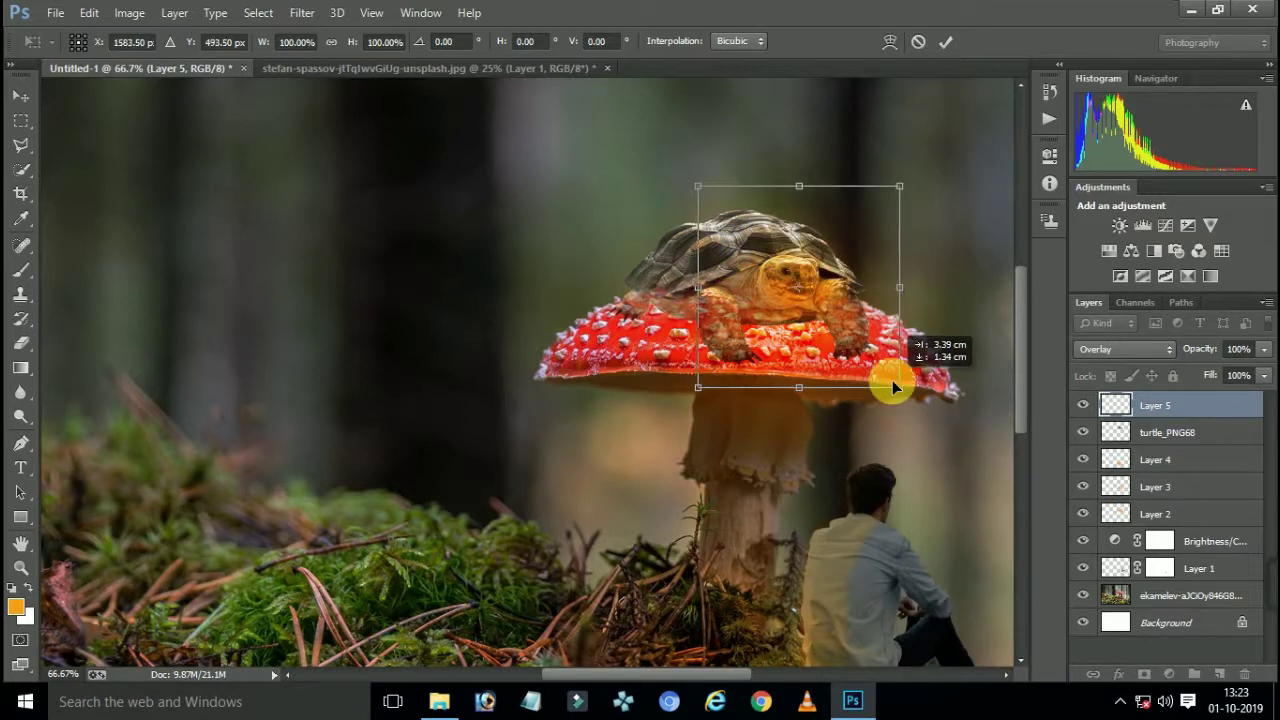
{"action": "left_click_drag", "start_coordinate": [958, 412], "coordinate": [986, 429]}
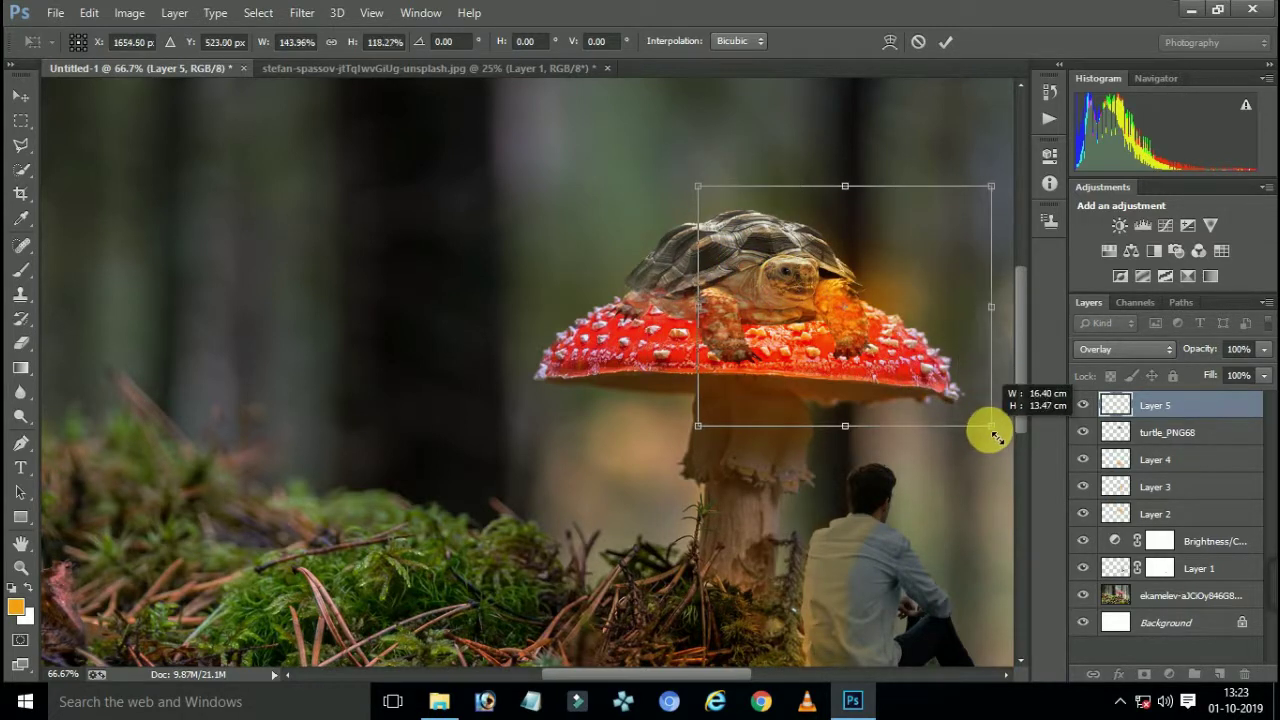
{"action": "mouse_move", "coordinate": [914, 371]}
{"action": "left_mouse_down"}
{"action": "mouse_move", "coordinate": [808, 323]}
{"action": "mouse_move", "coordinate": [788, 332]}
{"action": "left_mouse_up"}
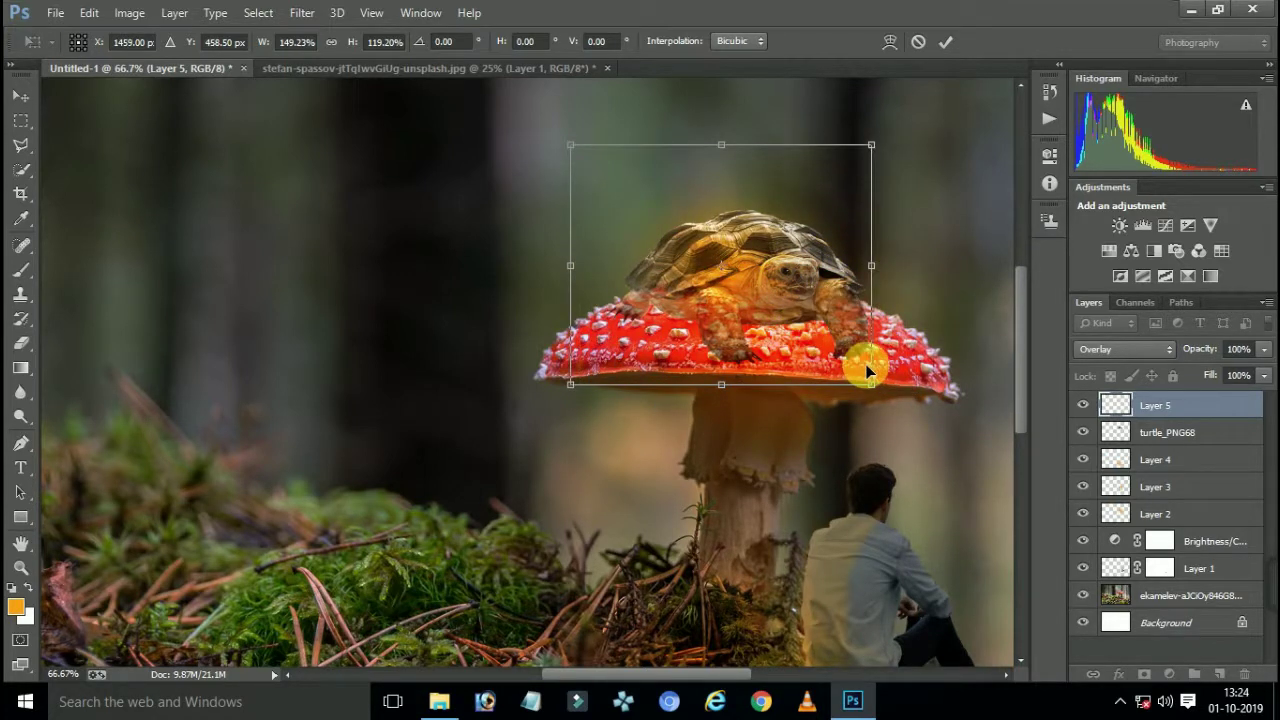
{"action": "key", "text": "Return"}
Zoom out to view the whole composite and check the soft brush preset
{"action": "key", "text": "b"}
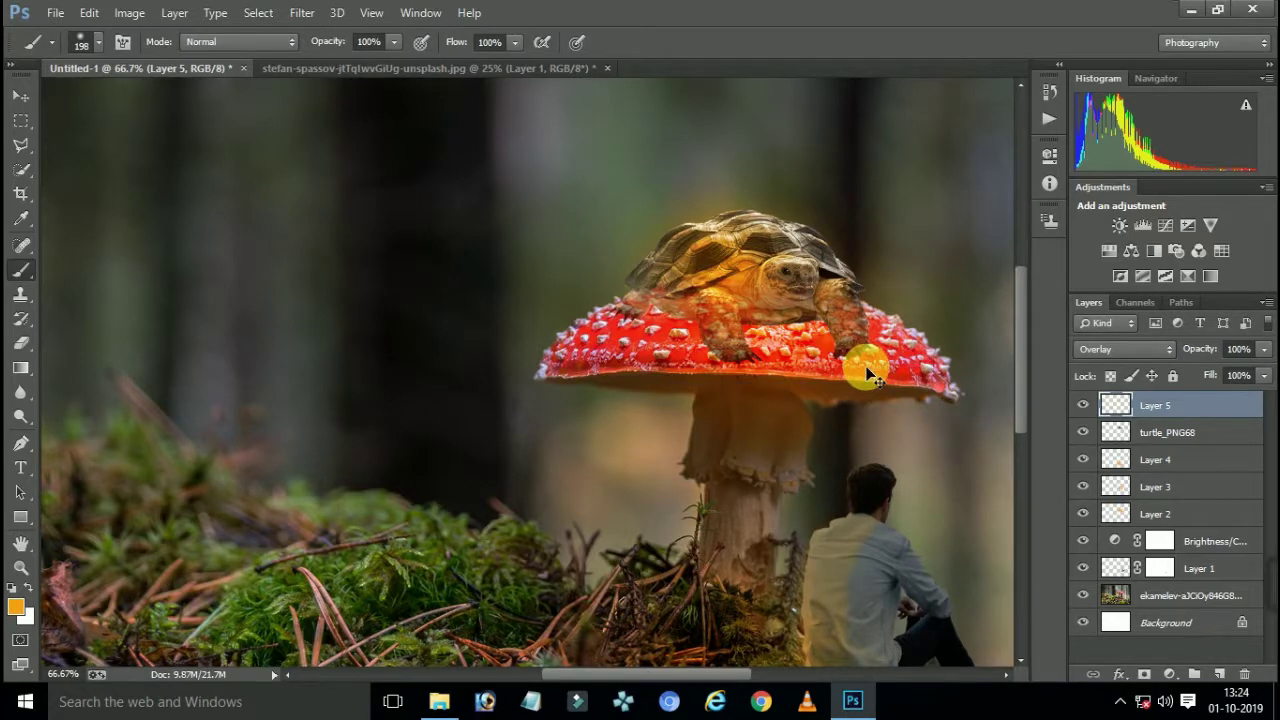
{"action": "key", "text": "ctrl+minus"}
{"action": "key", "text": "ctrl+minus"}
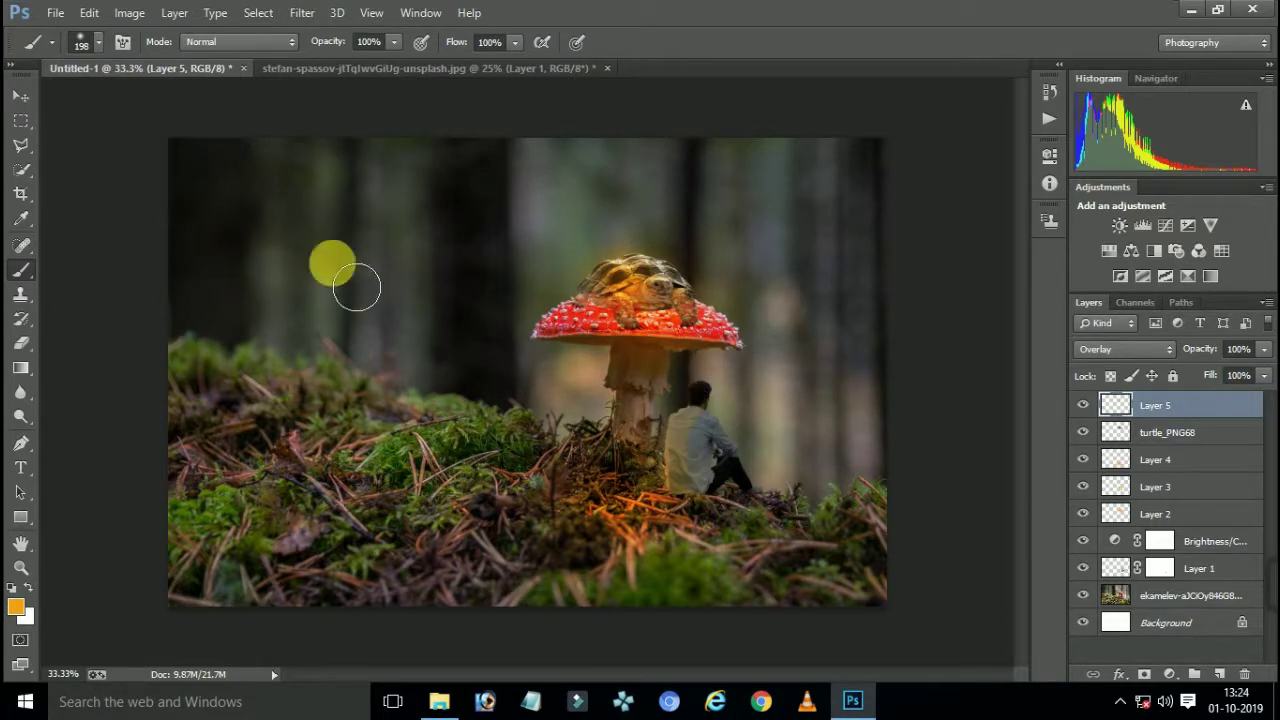
{"action": "left_click", "coordinate": [83, 45]}
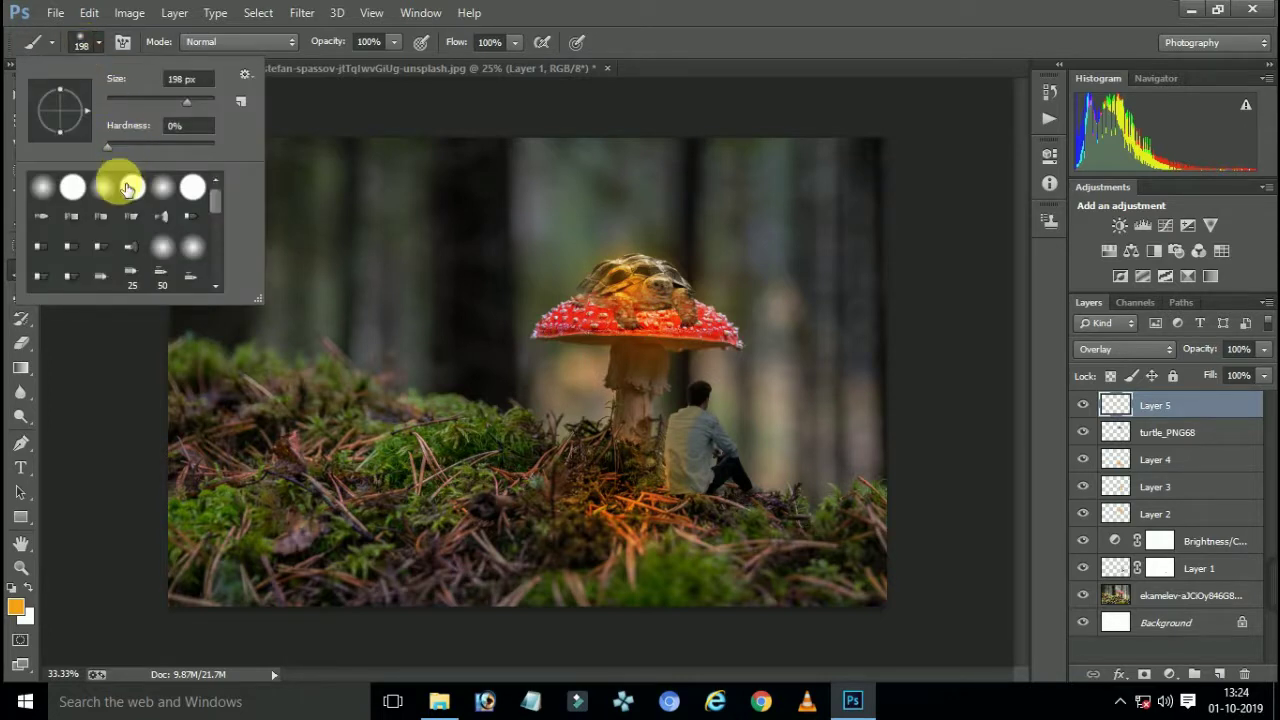
{"action": "scroll", "coordinate": [110, 200], "scroll_direction": "down", "scroll_amount": 3}
{"action": "scroll", "coordinate": [103, 230], "scroll_direction": "down", "scroll_amount": 3}
{"action": "scroll", "coordinate": [105, 250], "scroll_direction": "down", "scroll_amount": 3}
{"action": "scroll", "coordinate": [110, 270], "scroll_direction": "down", "scroll_amount": 1}
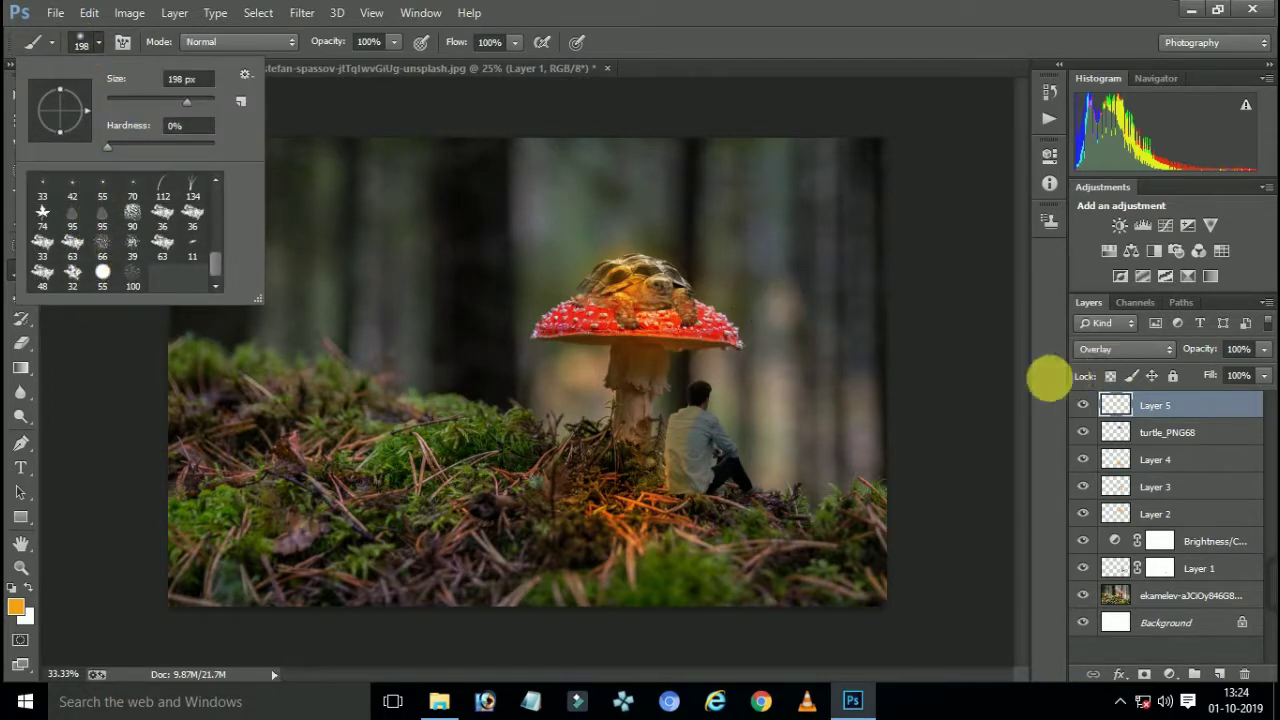
{"action": "left_click", "coordinate": [1000, 392]}
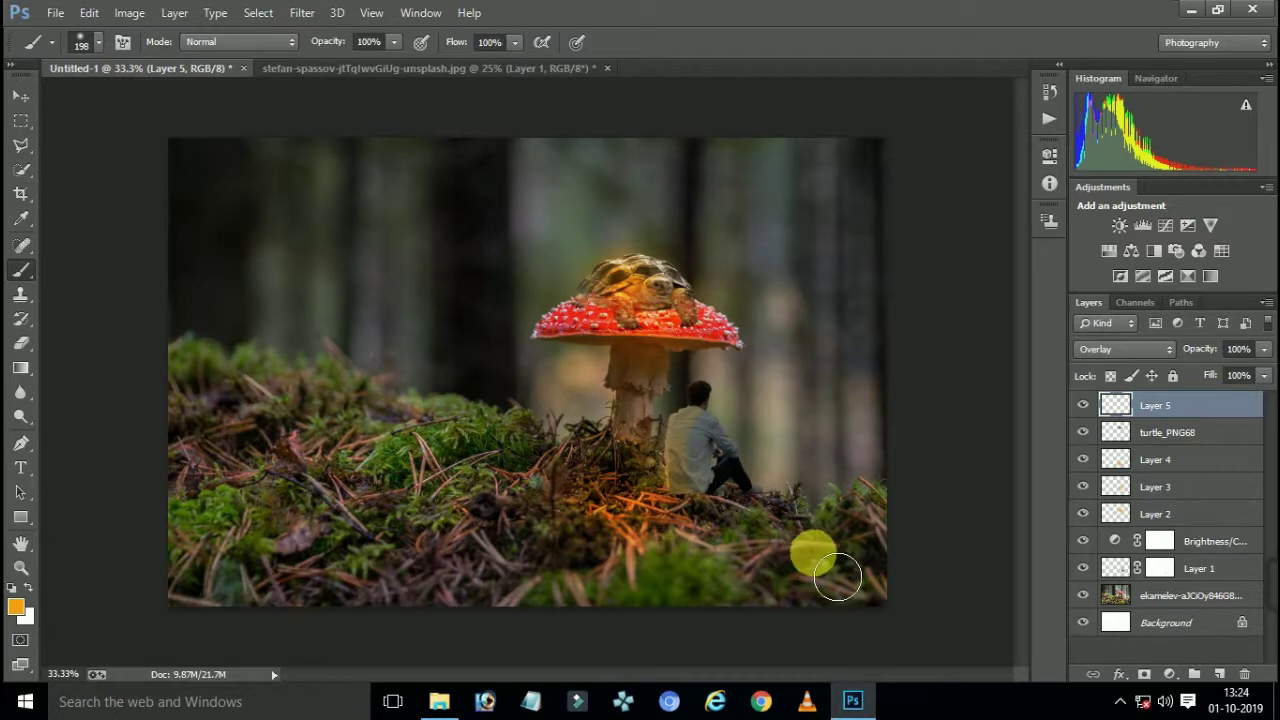
Bring rat_mouse_PNG23553 in from Explorer, placing and slightly tilting it right of the man
{"action": "left_click", "coordinate": [1190, 10]}
{"action": "mouse_move", "coordinate": [940, 370]}
{"action": "left_mouse_down"}
{"action": "mouse_move", "coordinate": [860, 708]}
{"action": "mouse_move", "coordinate": [808, 545]}
{"action": "left_mouse_up"}
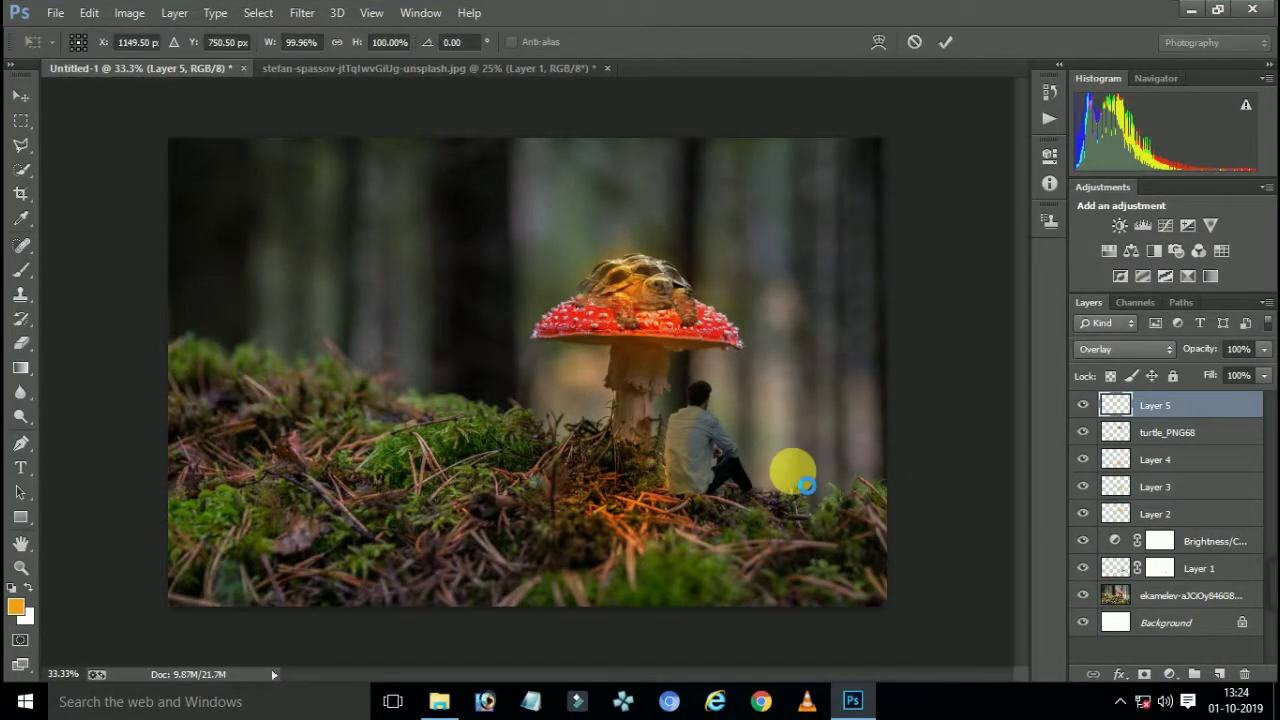
{"action": "mouse_move", "coordinate": [595, 388]}
{"action": "left_mouse_down"}
{"action": "mouse_move", "coordinate": [911, 506]}
{"action": "mouse_move", "coordinate": [838, 512]}
{"action": "mouse_move", "coordinate": [803, 494]}
{"action": "mouse_move", "coordinate": [820, 512]}
{"action": "left_mouse_up"}
{"action": "mouse_move", "coordinate": [889, 464]}
{"action": "left_mouse_down"}
{"action": "mouse_move", "coordinate": [866, 443]}
{"action": "mouse_move", "coordinate": [871, 466]}
{"action": "mouse_move", "coordinate": [831, 486]}
{"action": "mouse_move", "coordinate": [874, 472]}
{"action": "mouse_move", "coordinate": [866, 457]}
{"action": "mouse_move", "coordinate": [817, 488]}
{"action": "left_mouse_up"}
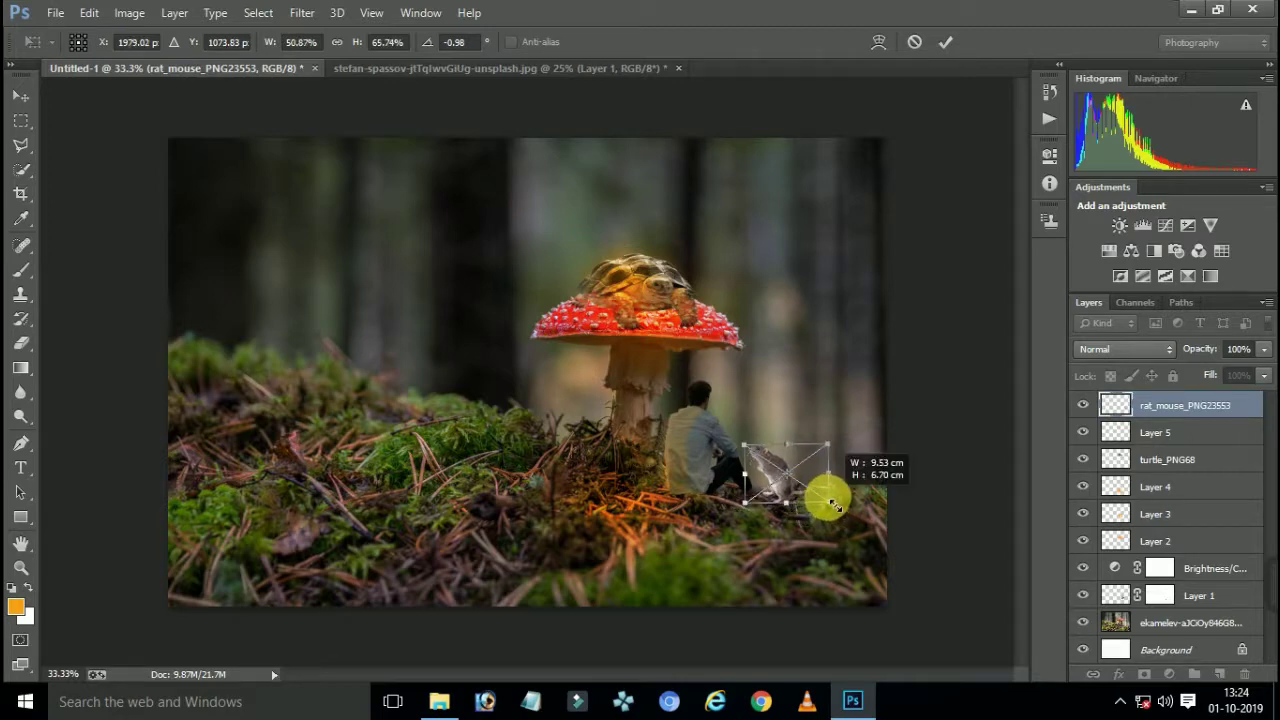
Commit the rat's size and placement, then rasterize the rat layer for painting
{"action": "key", "text": "Return"}
{"action": "key", "text": "b"}
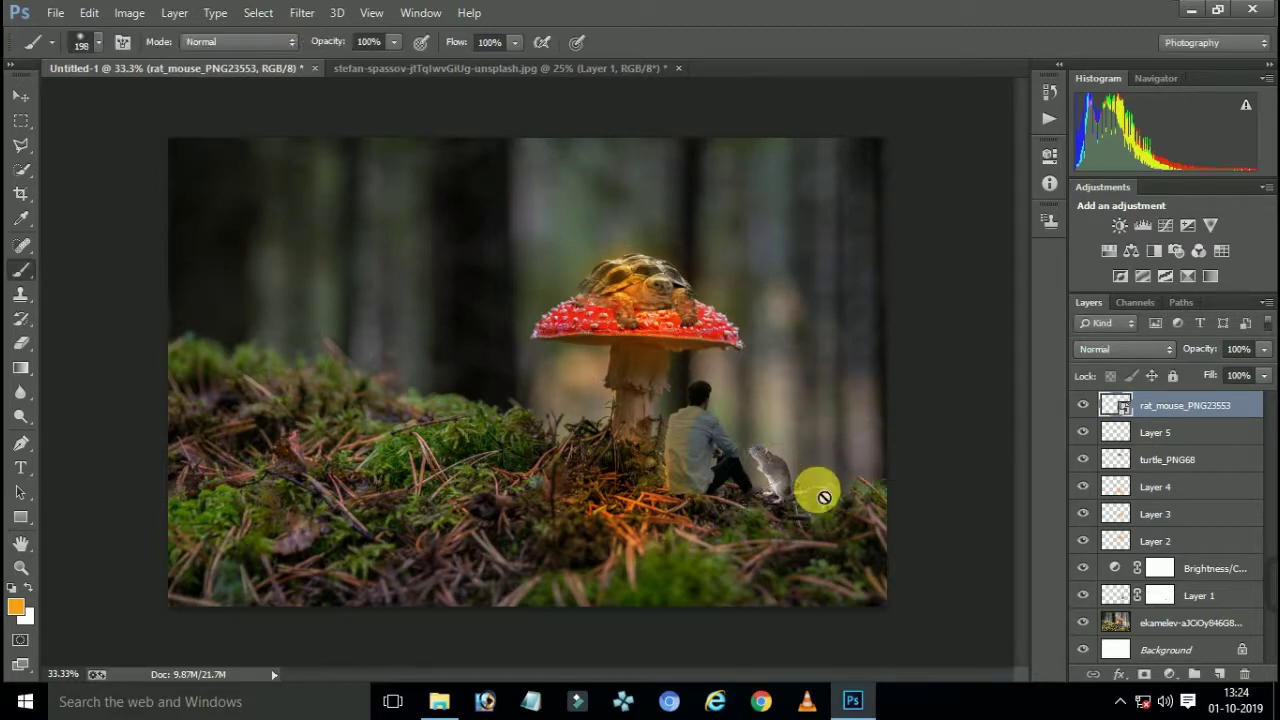
{"action": "key", "text": "ctrl+plus"}
{"action": "key", "text": "ctrl+plus"}
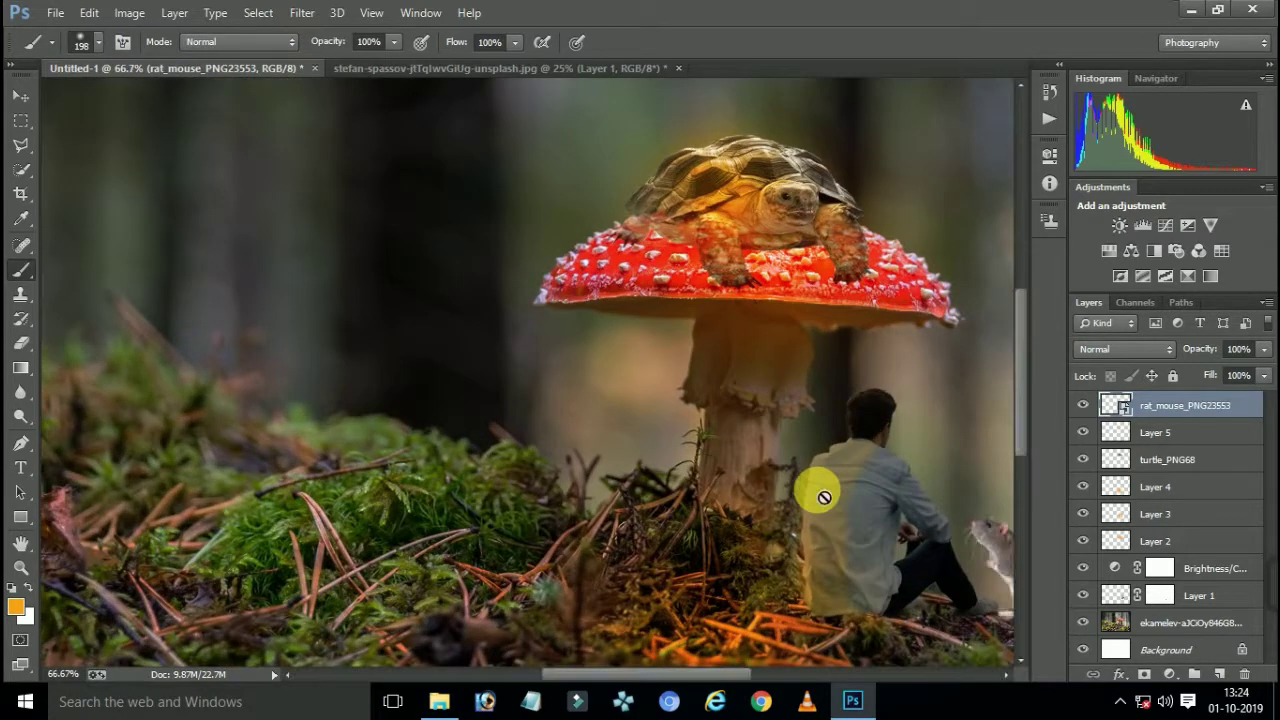
{"action": "left_click_drag", "start_coordinate": [706, 680], "coordinate": [760, 674]}
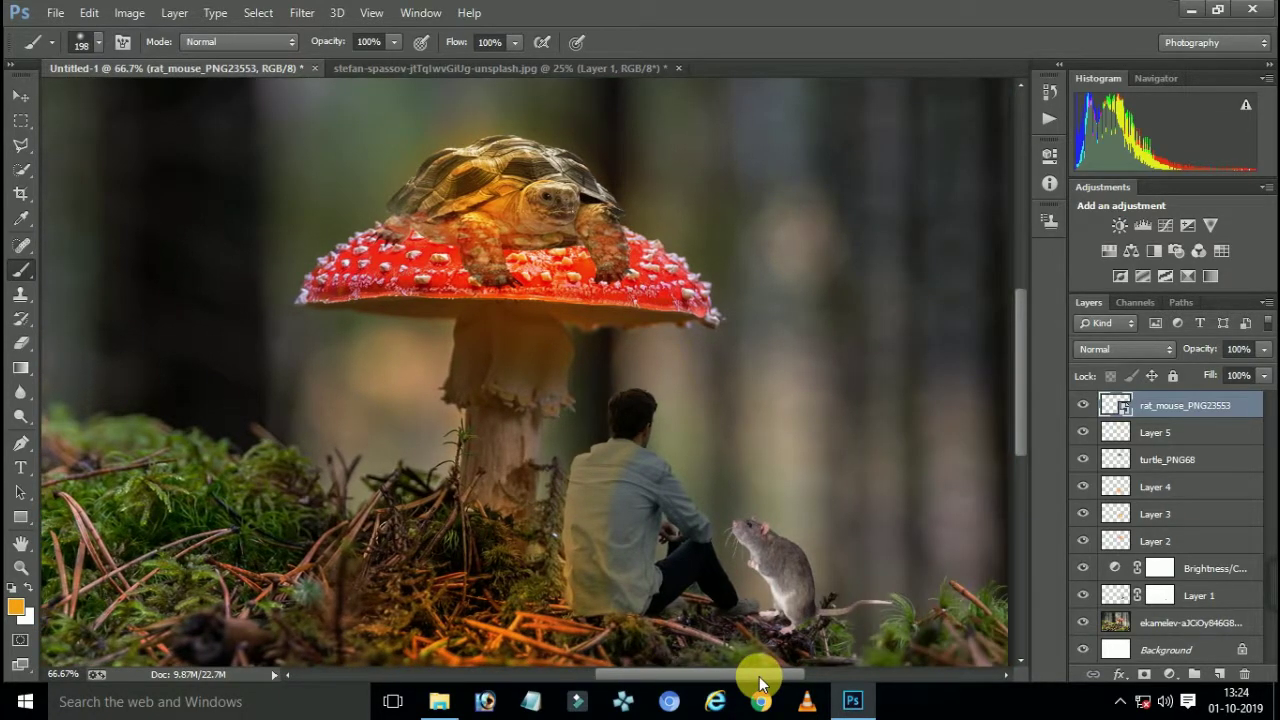
{"action": "scroll", "coordinate": [770, 655], "scroll_direction": "down", "scroll_amount": 1}
{"action": "scroll", "coordinate": [790, 625], "scroll_direction": "down", "scroll_amount": 1}
{"action": "left_click", "coordinate": [795, 552]}
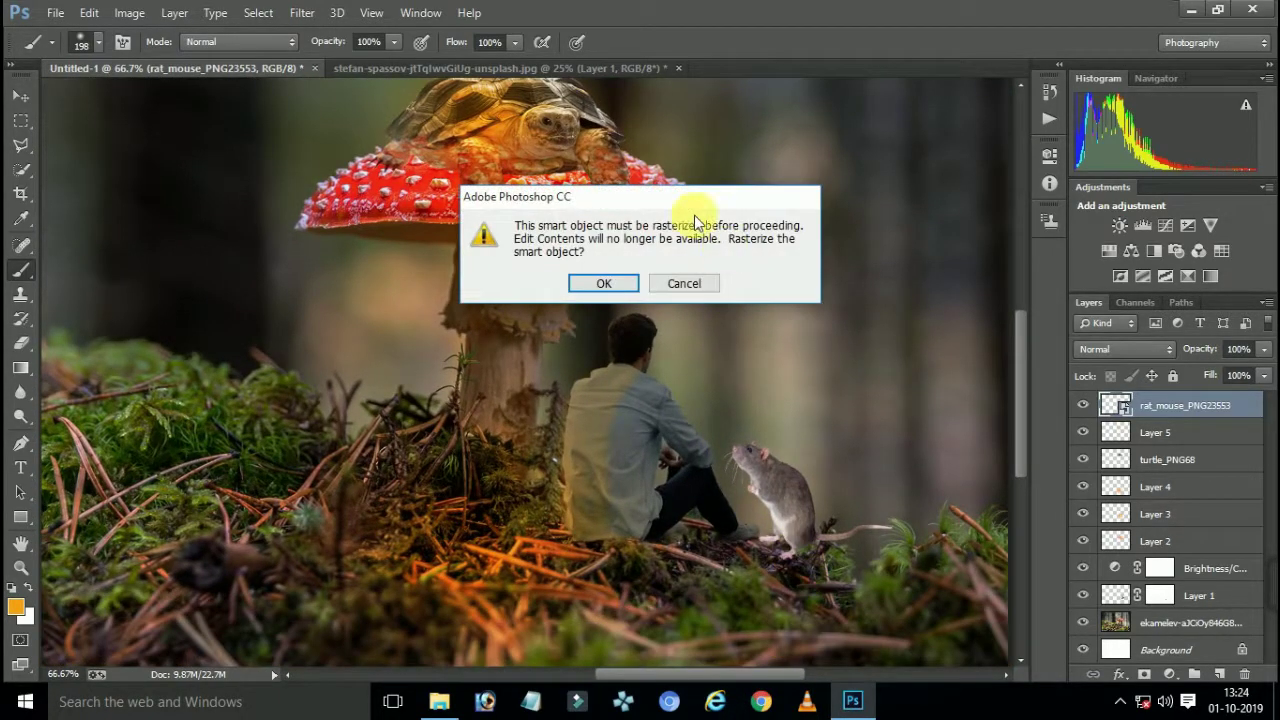
{"action": "left_click", "coordinate": [609, 285]}
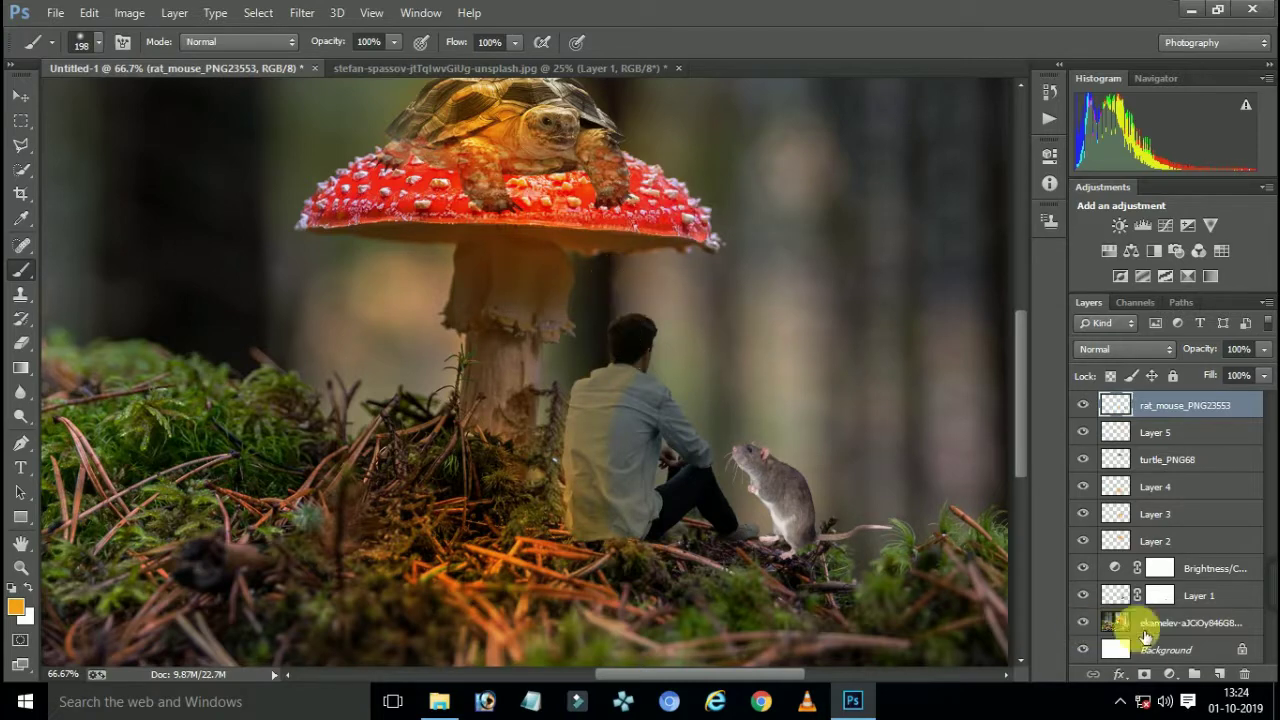
Add a layer mask to the rat layer with default colours and erase near its feet
{"action": "left_click", "coordinate": [1144, 674]}
{"action": "key", "text": "d"}
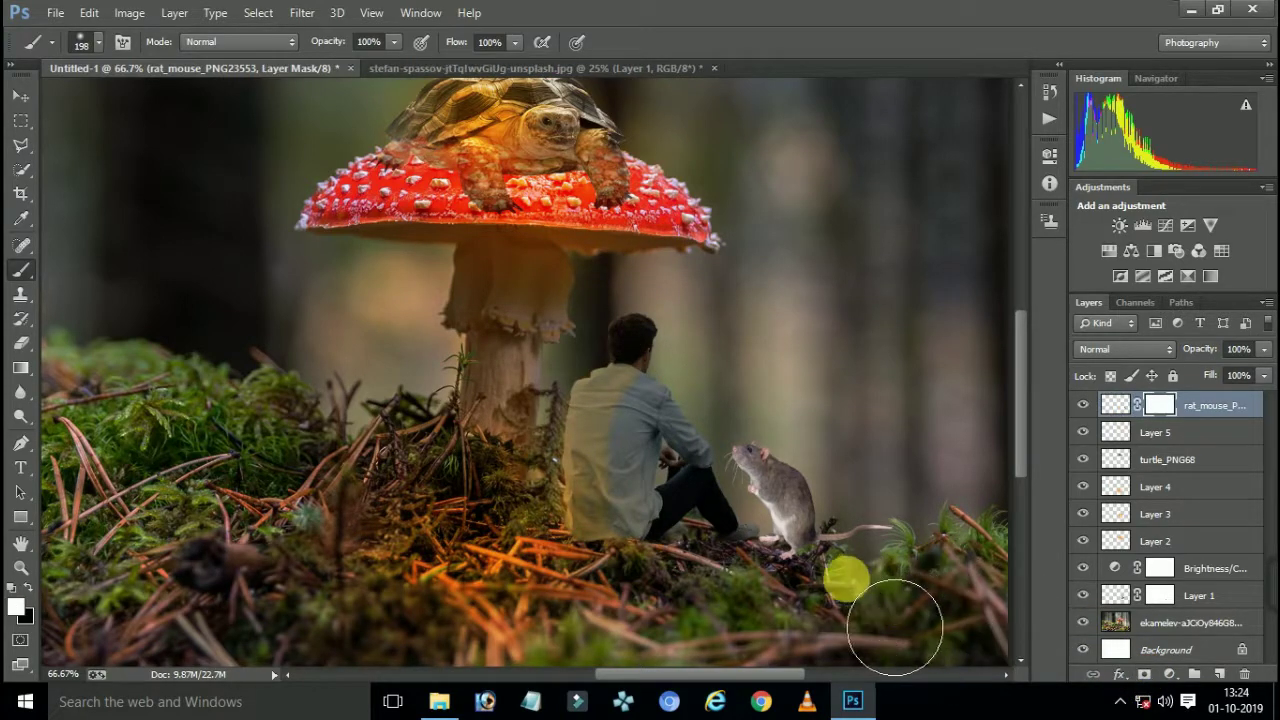
{"action": "key", "text": "ctrl+plus"}
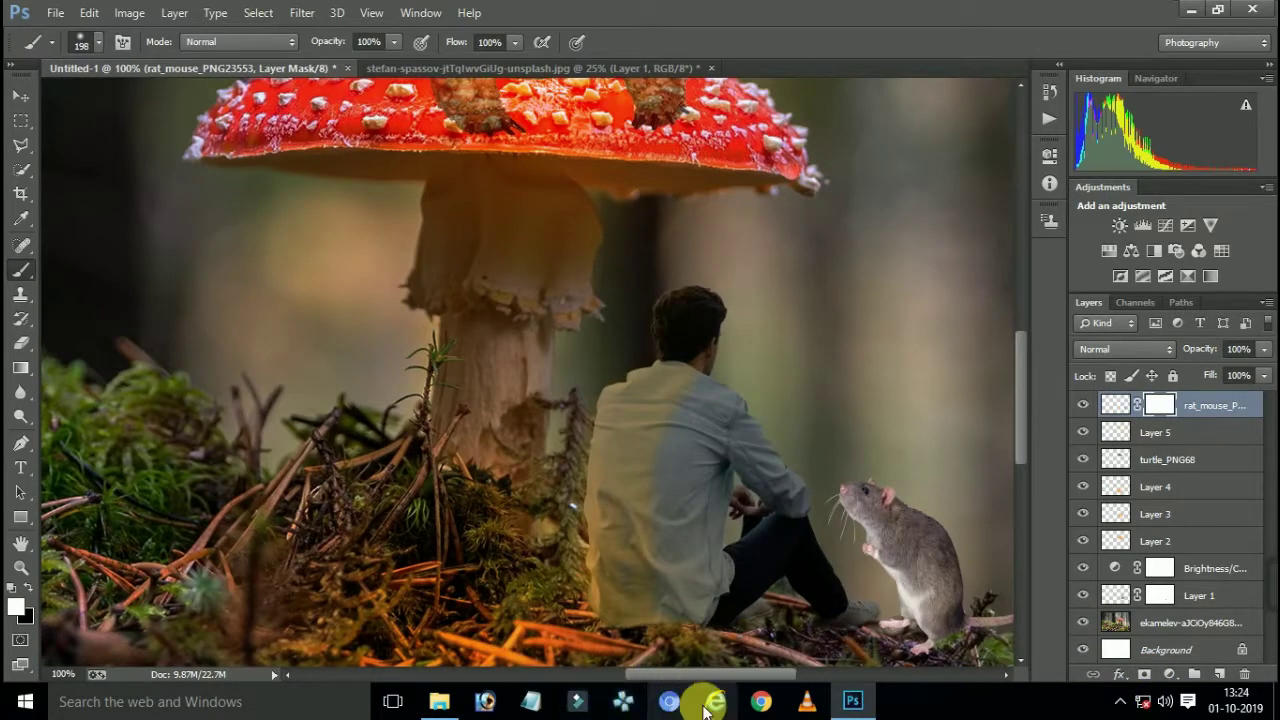
{"action": "left_click_drag", "start_coordinate": [717, 680], "coordinate": [757, 677]}
{"action": "scroll", "coordinate": [600, 420], "scroll_direction": "down", "scroll_amount": 5}
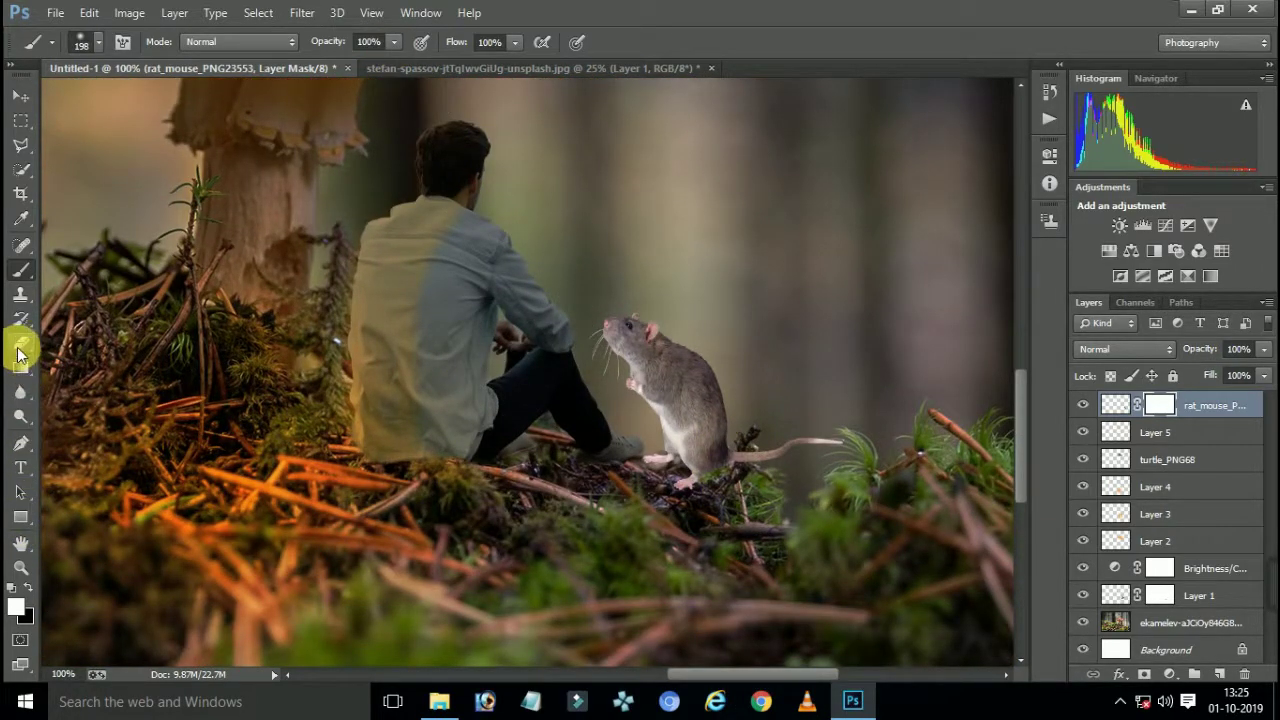
{"action": "left_click", "coordinate": [20, 345]}
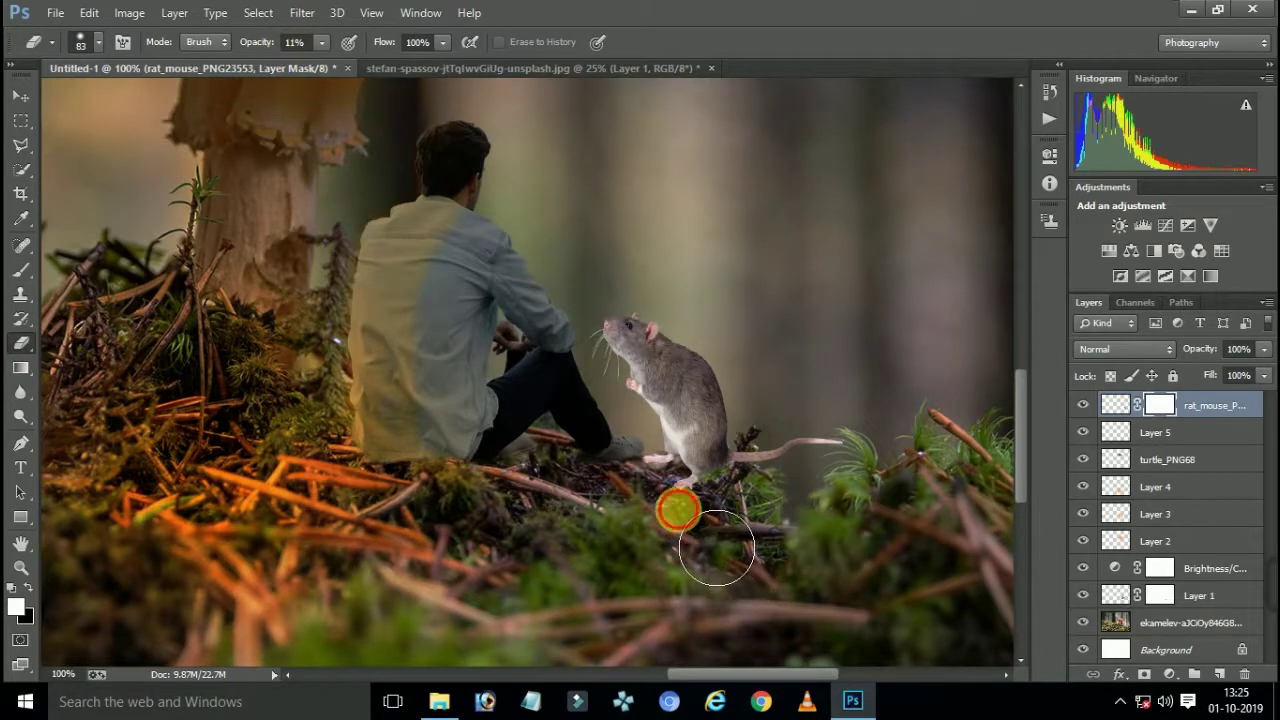
{"action": "left_click_drag", "start_coordinate": [716, 548], "coordinate": [700, 537]}
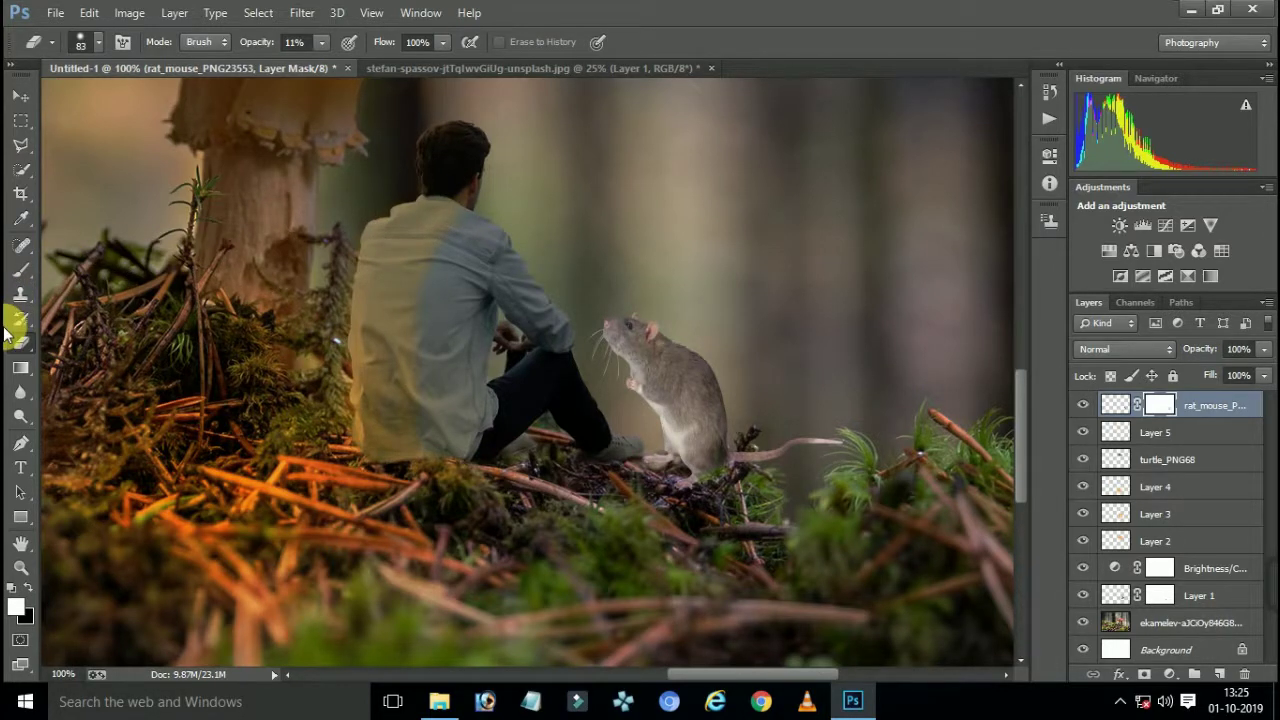
Fade the rat's feet into the ground by painting the mask grey, 27 px brush, 48% opacity
{"action": "left_click", "coordinate": [20, 270]}
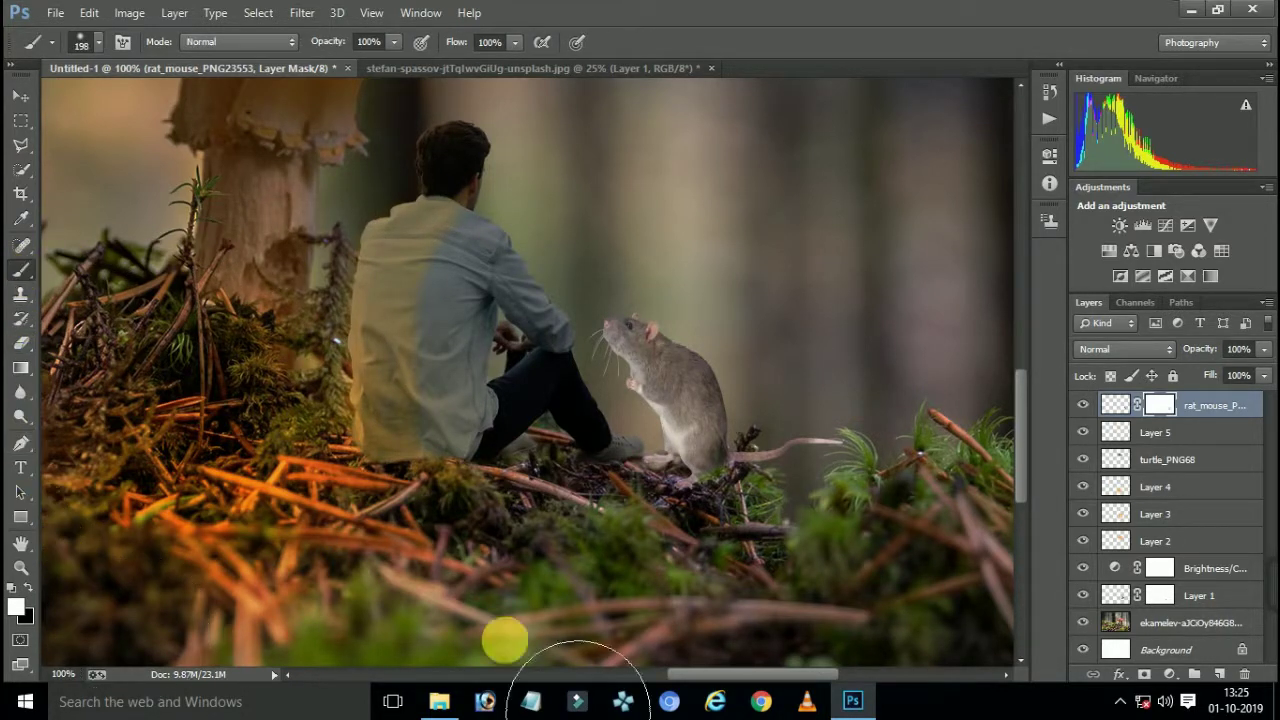
{"action": "left_click", "coordinate": [16, 607]}
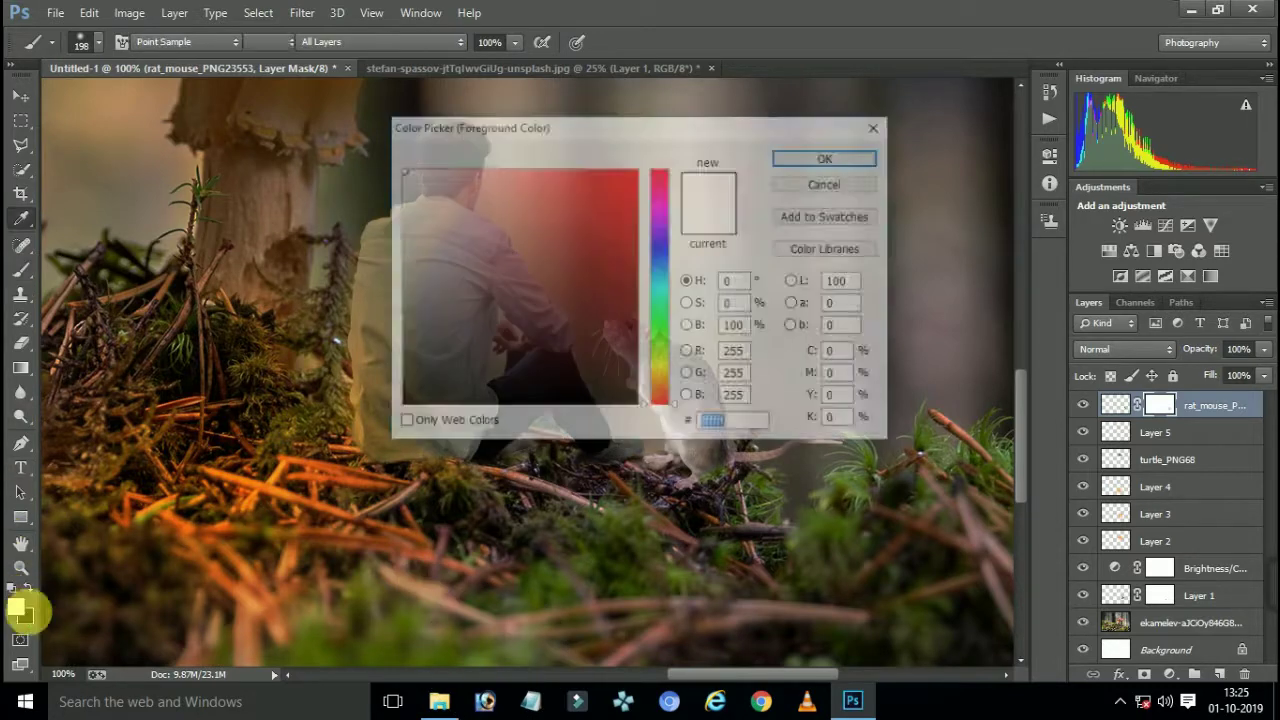
{"action": "left_click", "coordinate": [701, 499]}
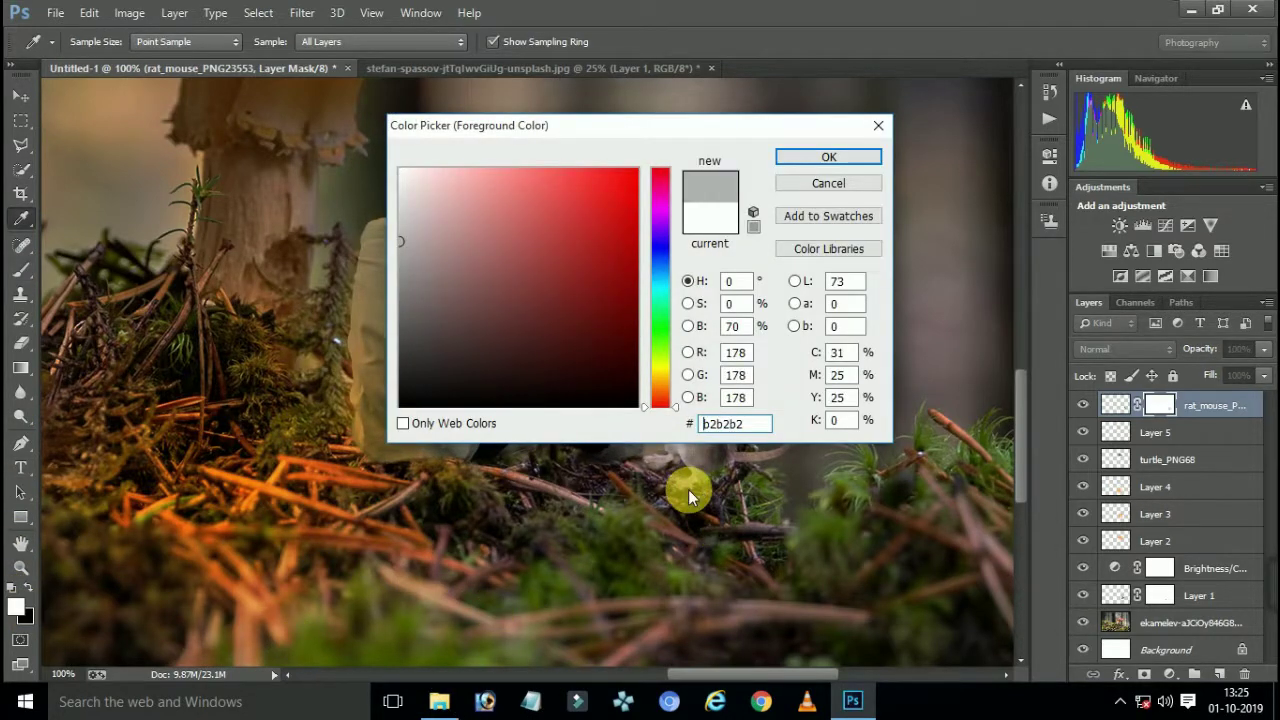
{"action": "left_click", "coordinate": [662, 490]}
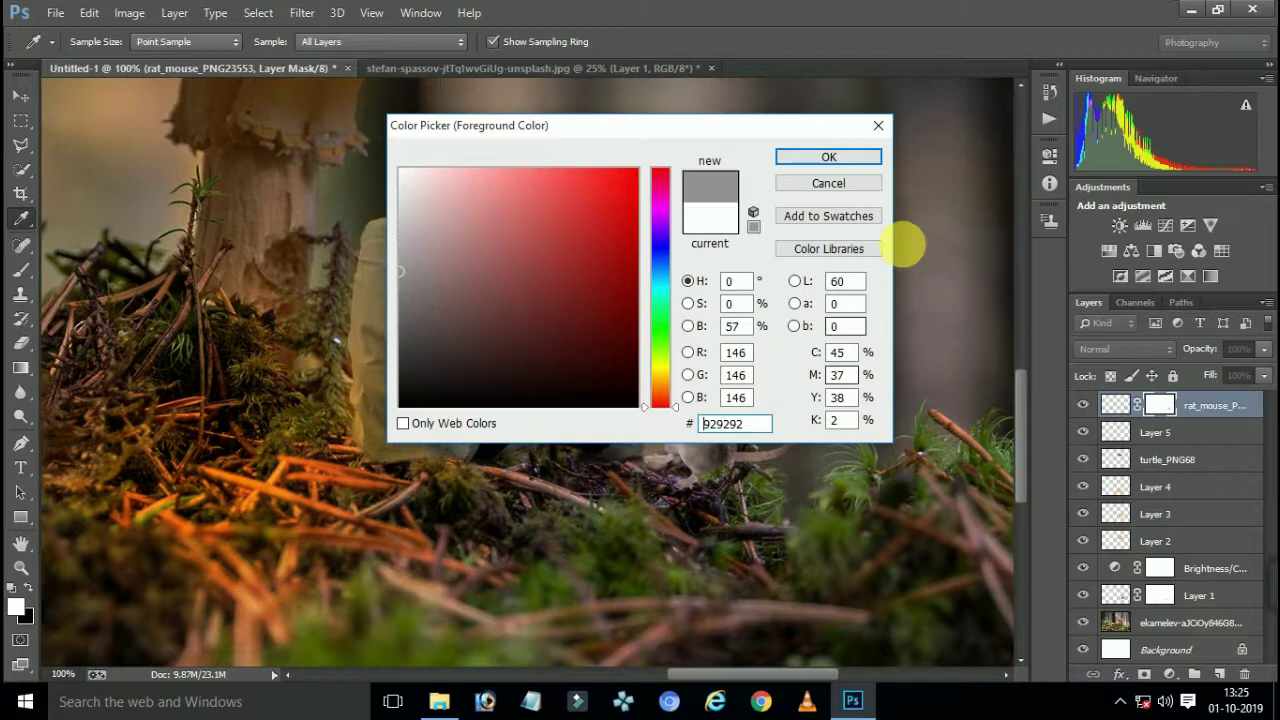
{"action": "left_click", "coordinate": [812, 160]}
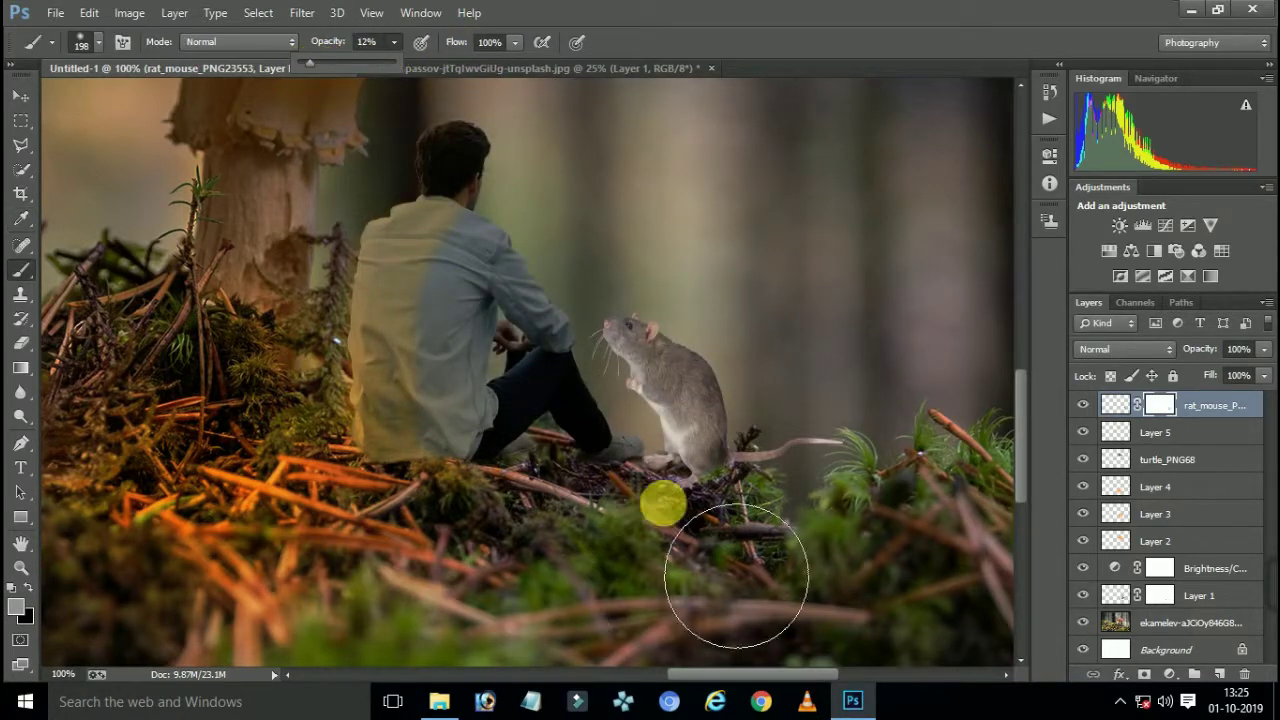
{"action": "right_click", "coordinate": [694, 480]}
{"action": "mouse_move", "coordinate": [814, 480]}
{"action": "left_mouse_down"}
{"action": "mouse_move", "coordinate": [634, 463]}
{"action": "mouse_move", "coordinate": [689, 480]}
{"action": "left_mouse_up"}
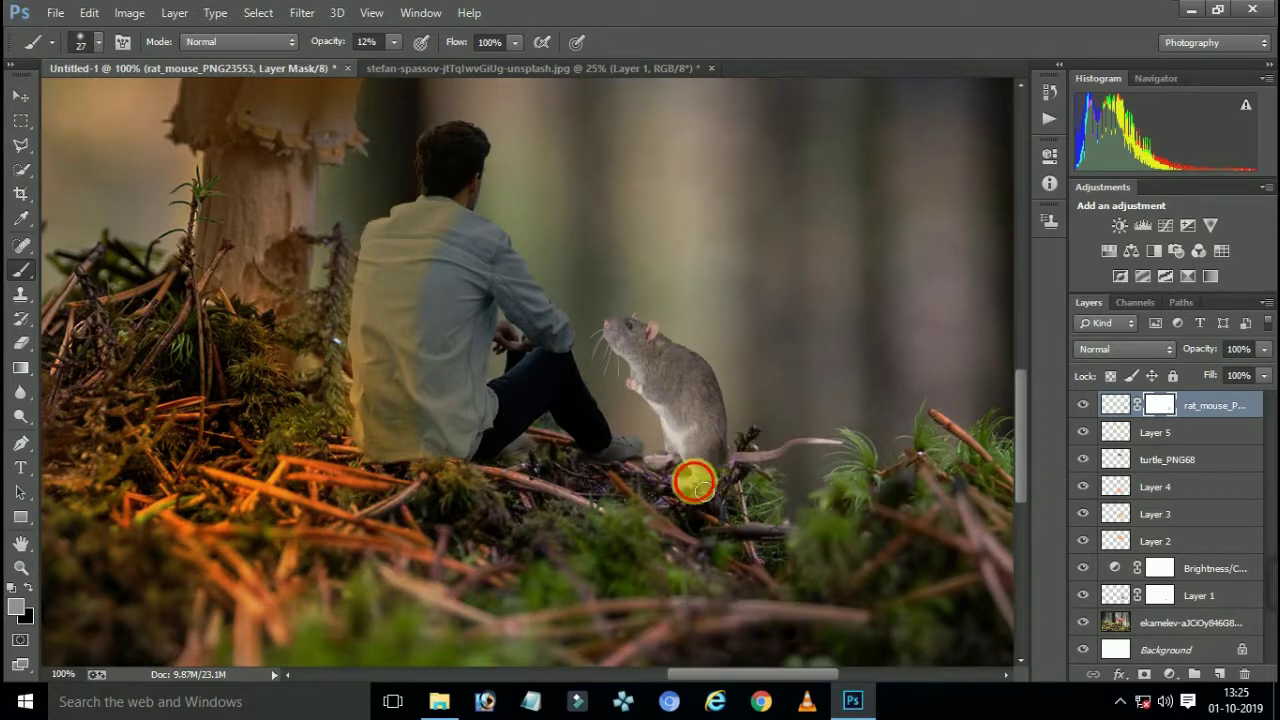
{"action": "left_click_drag", "start_coordinate": [393, 43], "coordinate": [428, 60]}
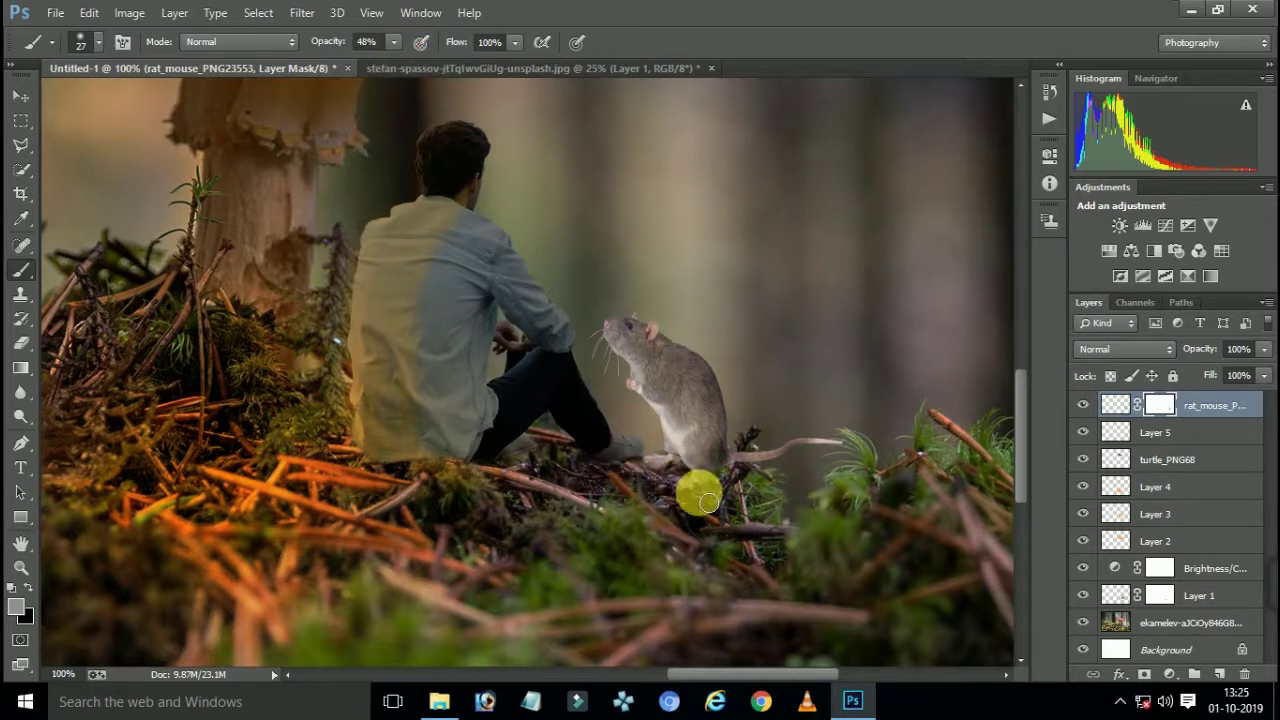
{"action": "left_click_drag", "start_coordinate": [694, 491], "coordinate": [682, 482]}
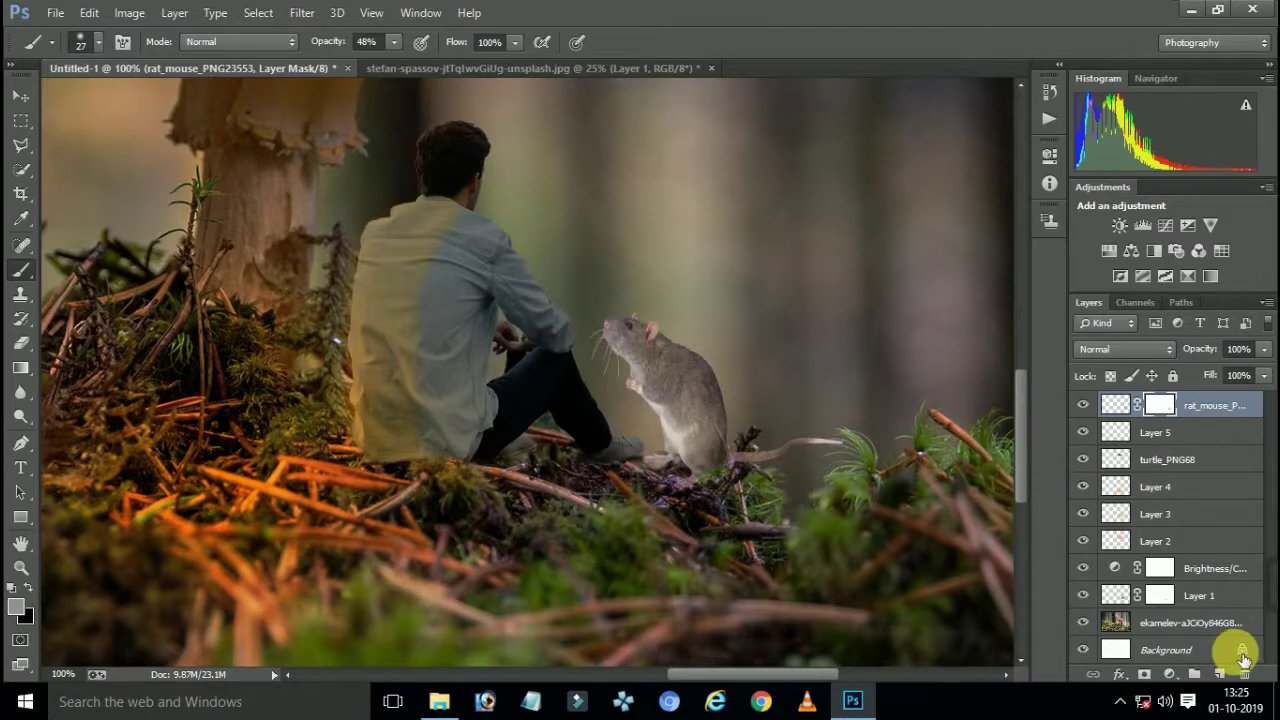
Paint an orange glow over the rat on a new Overlay layer at 37% opacity, using a 54 px brush
{"action": "left_click", "coordinate": [1219, 674]}
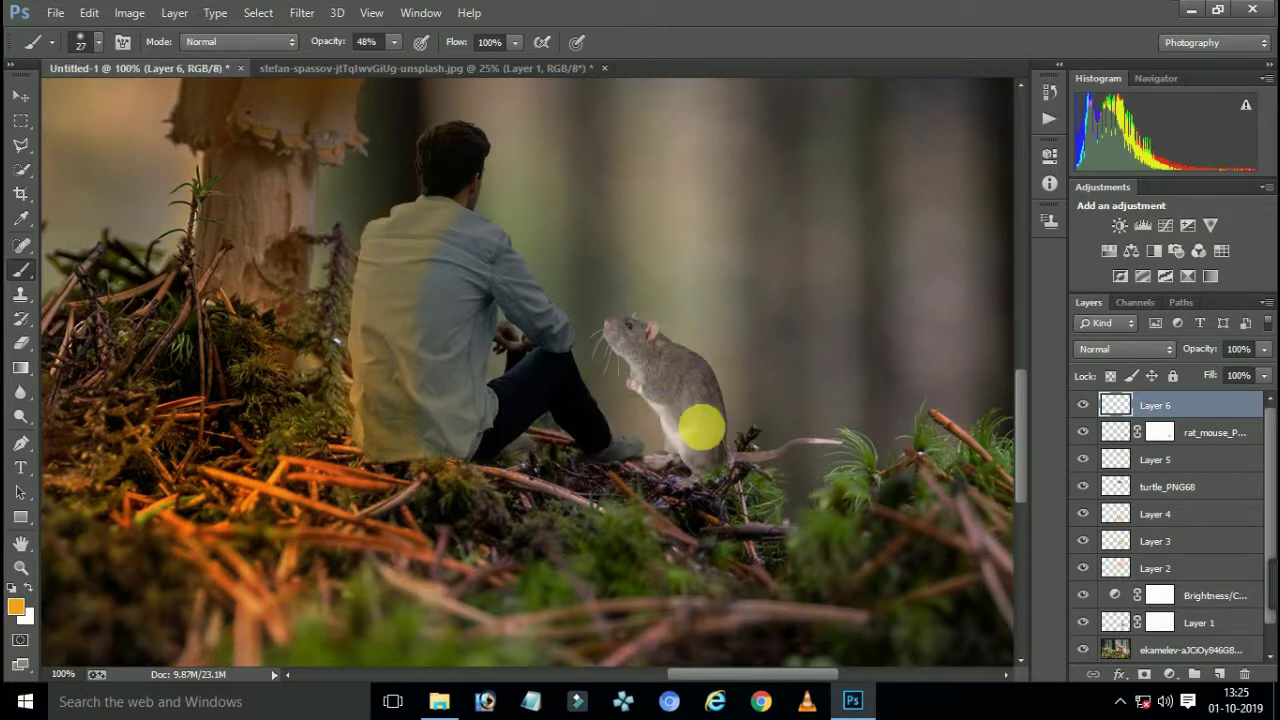
{"action": "right_click", "coordinate": [710, 436]}
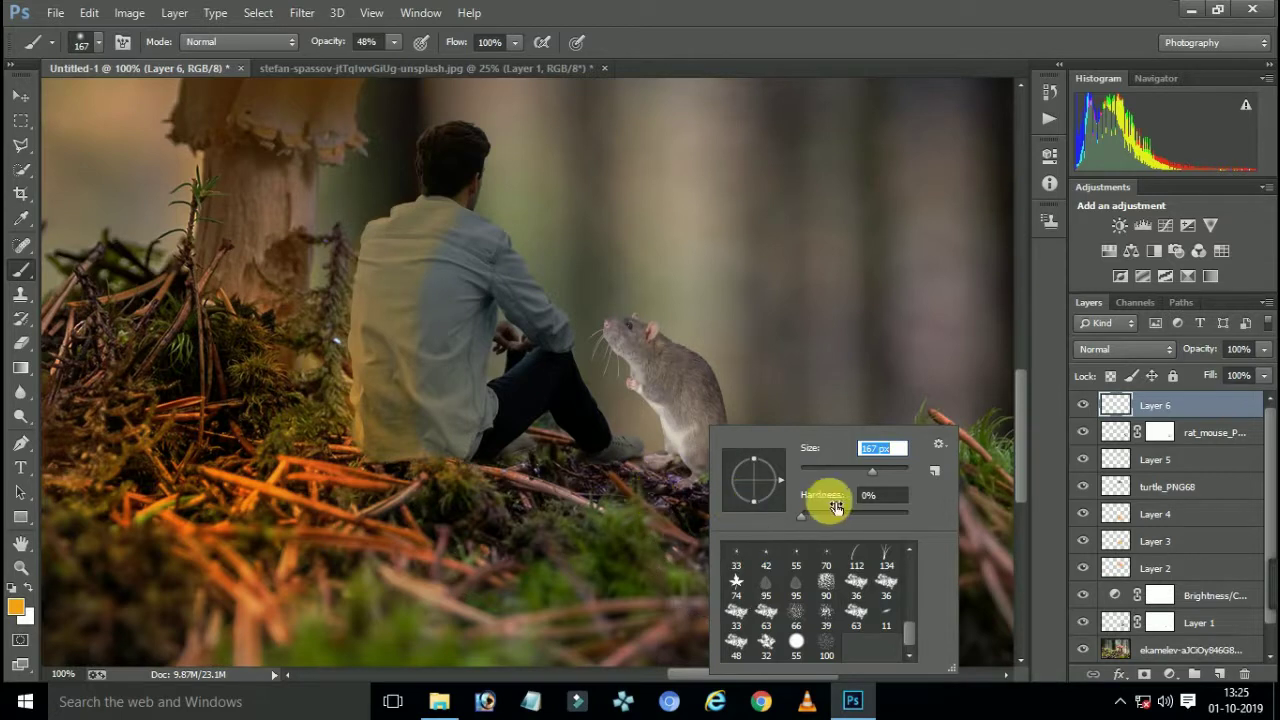
{"action": "left_click_drag", "start_coordinate": [835, 470], "coordinate": [828, 470]}
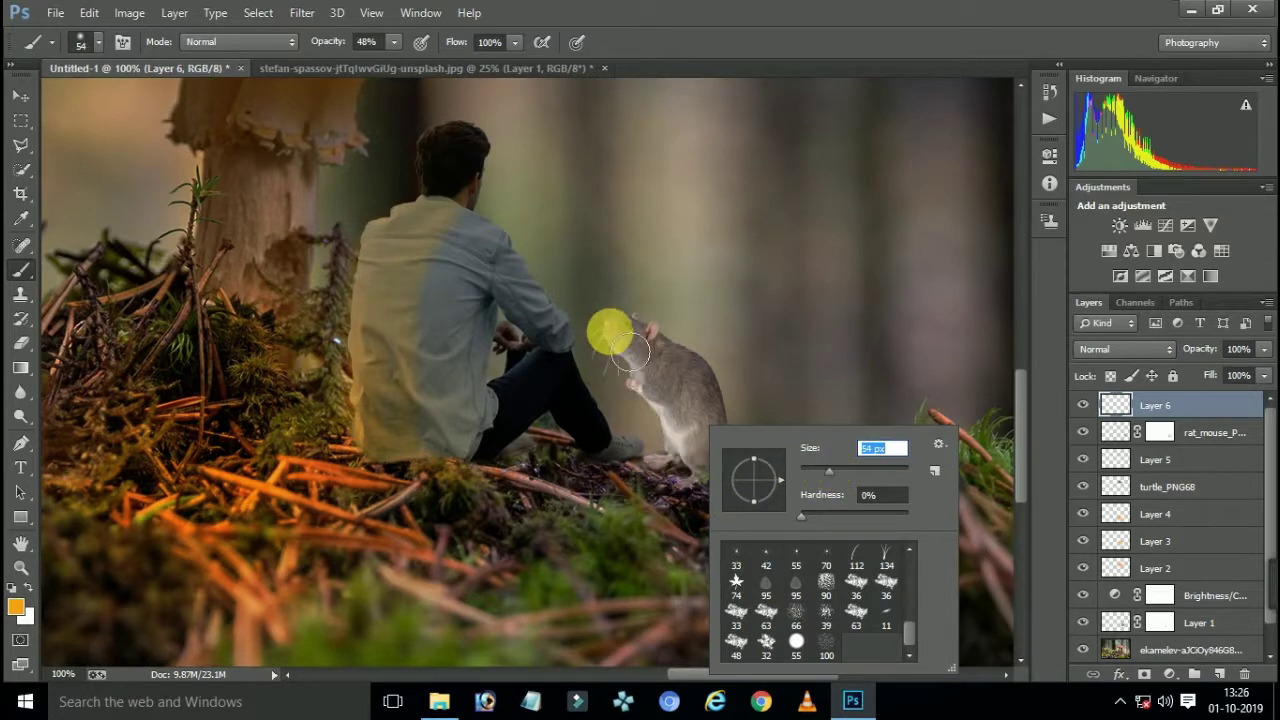
{"action": "left_click_drag", "start_coordinate": [630, 350], "coordinate": [701, 492]}
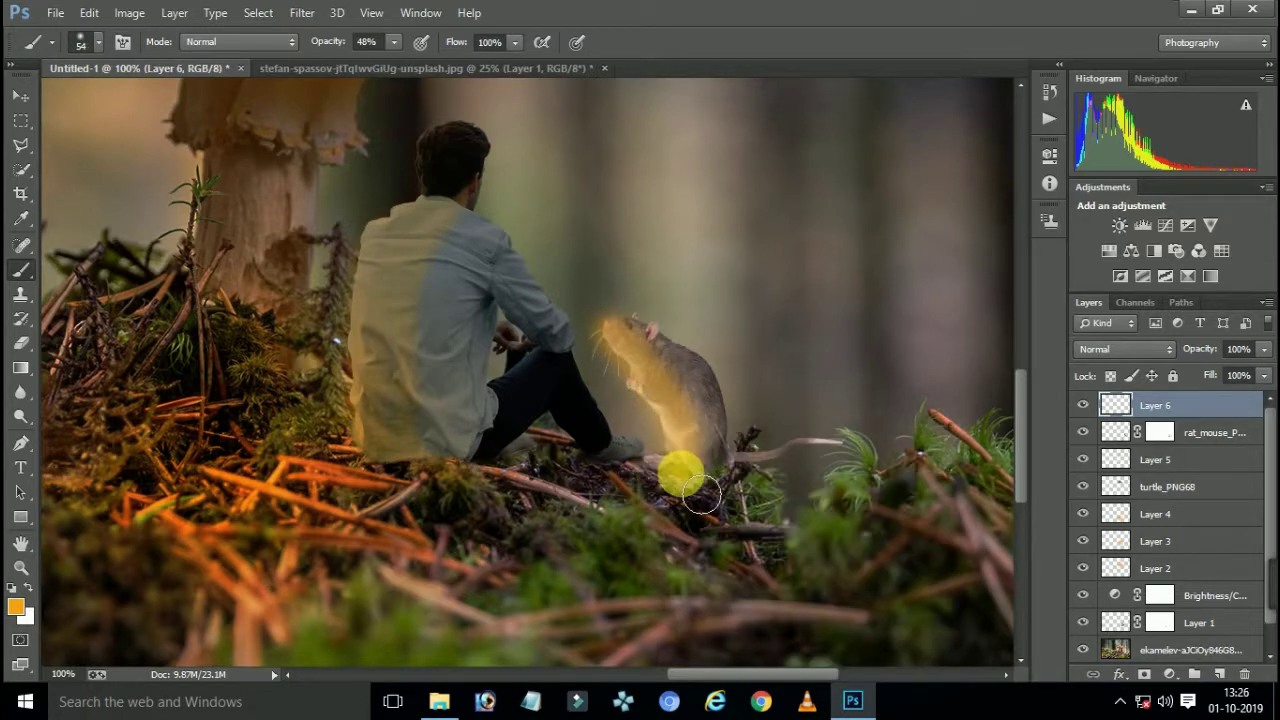
{"action": "left_click", "coordinate": [1120, 355]}
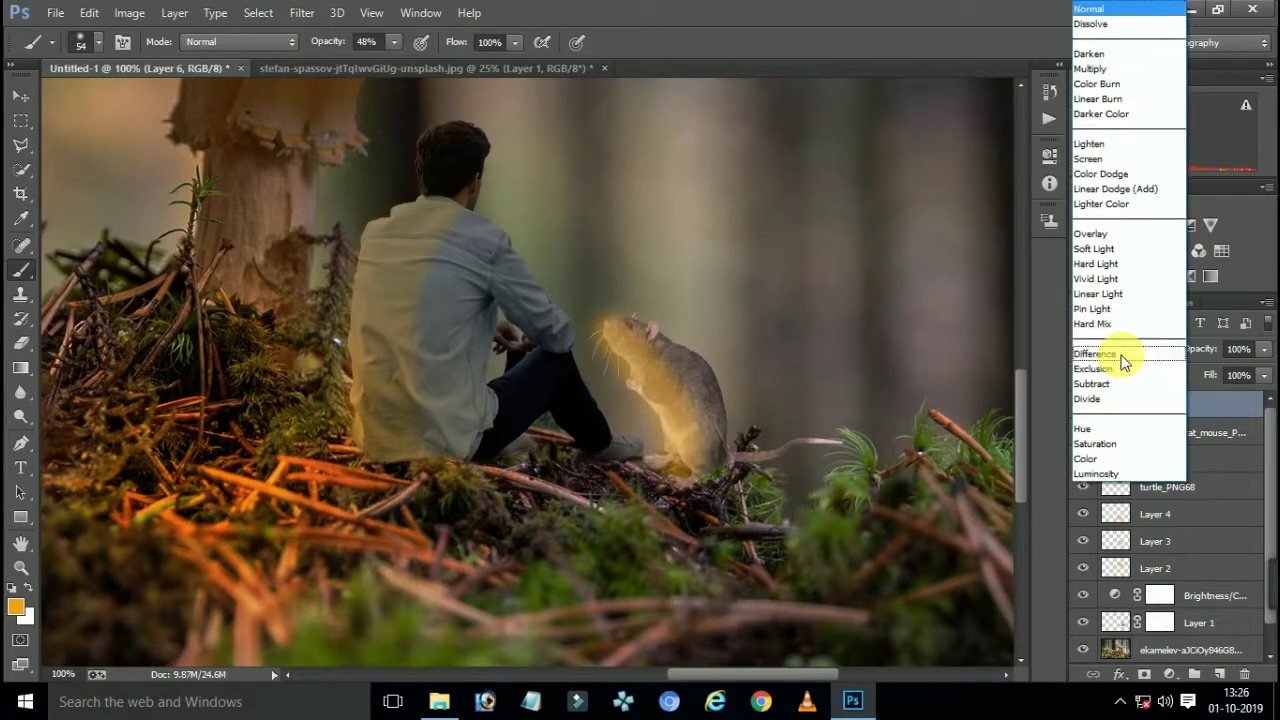
{"action": "left_click", "coordinate": [1111, 236]}
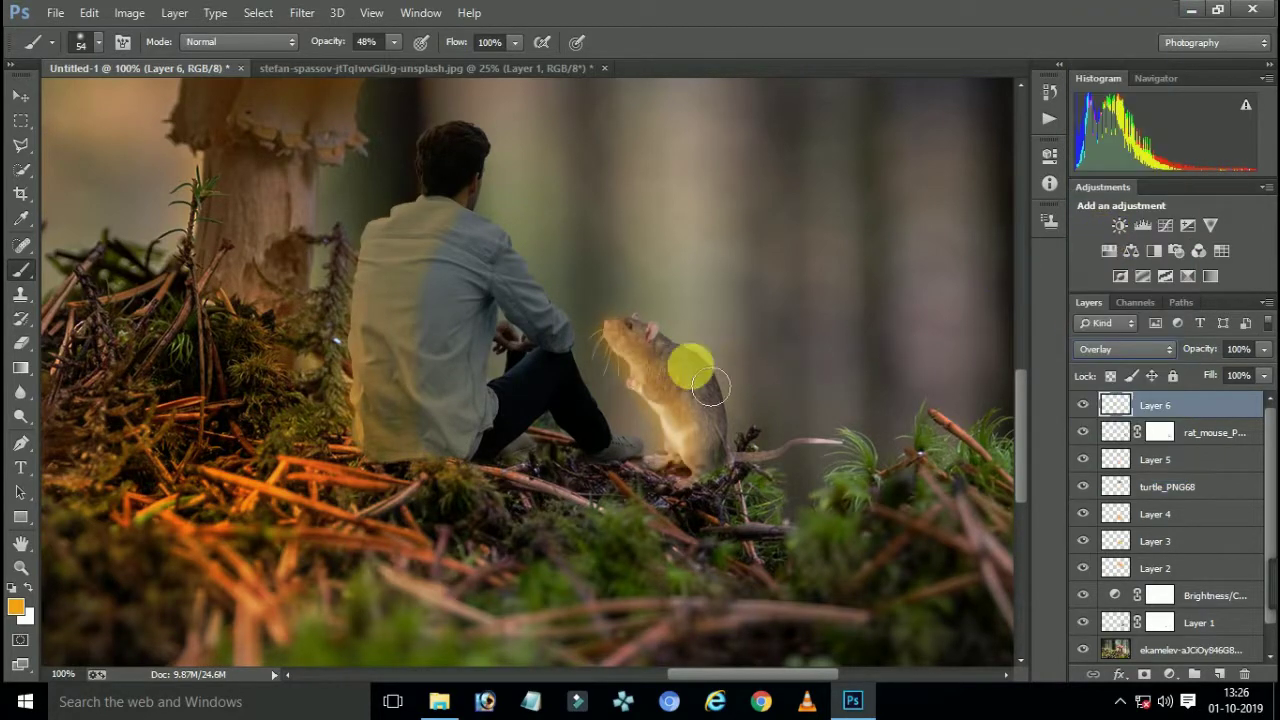
{"action": "left_click_drag", "start_coordinate": [666, 349], "coordinate": [750, 422]}
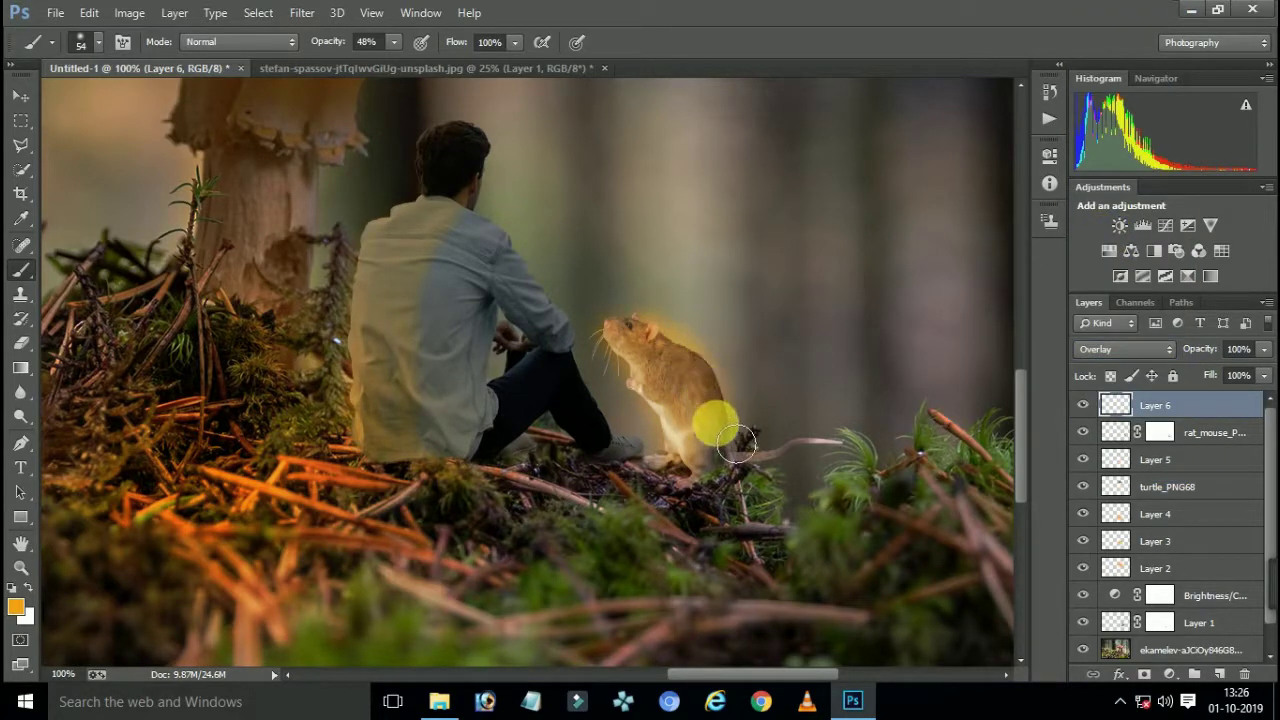
{"action": "left_click", "coordinate": [1258, 352]}
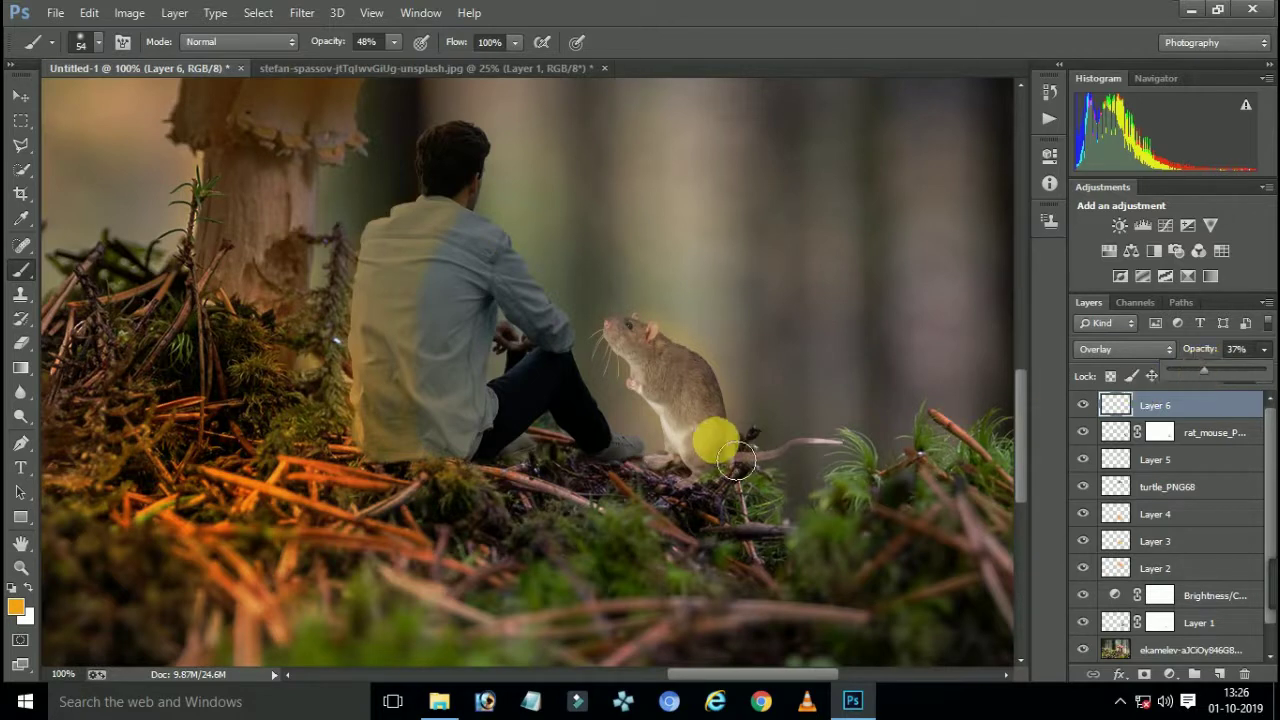
{"action": "left_click", "coordinate": [645, 370]}
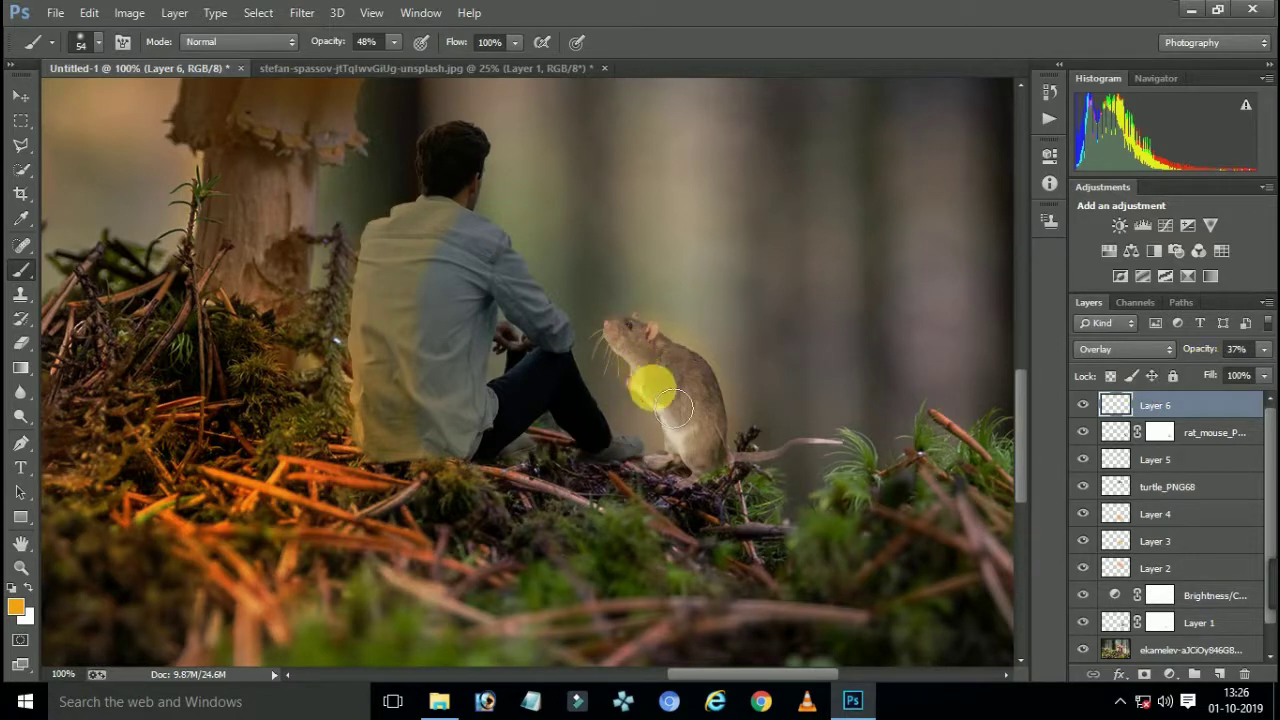
{"action": "left_click", "coordinate": [646, 350]}
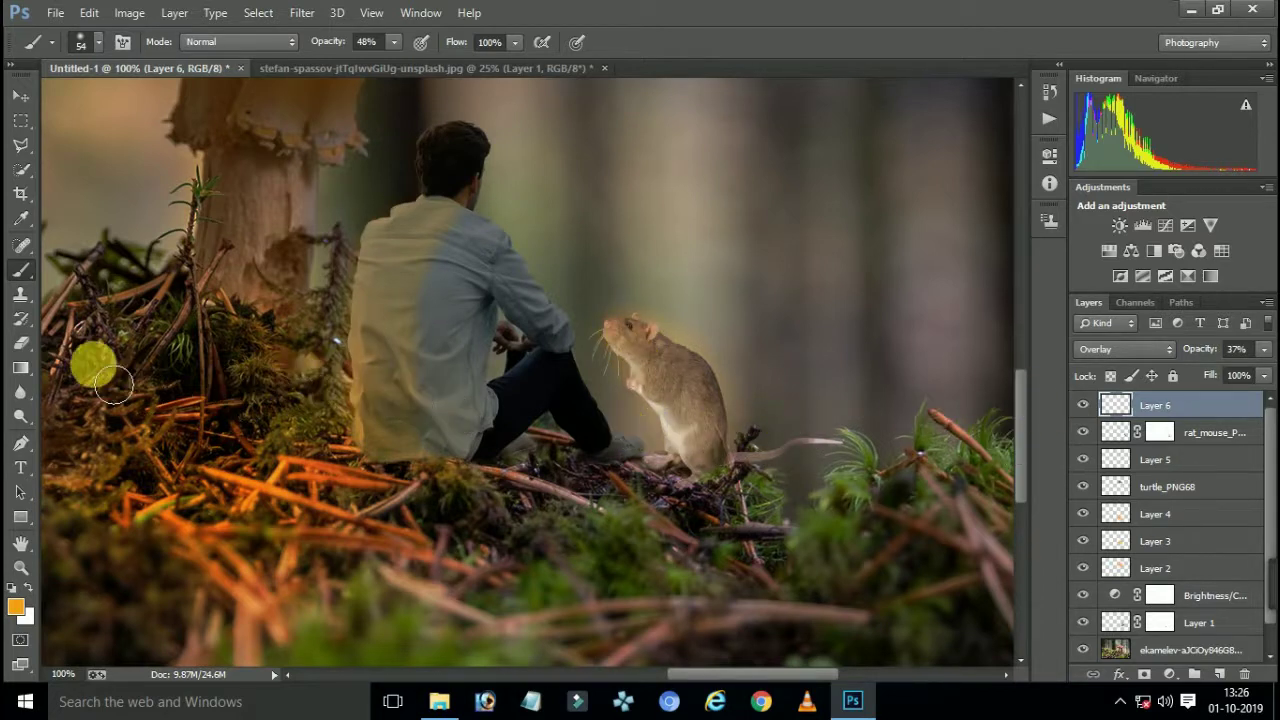
Erase stray glow near the tail with dark brown, and mask away part of the tail base
{"action": "left_click", "coordinate": [20, 342]}
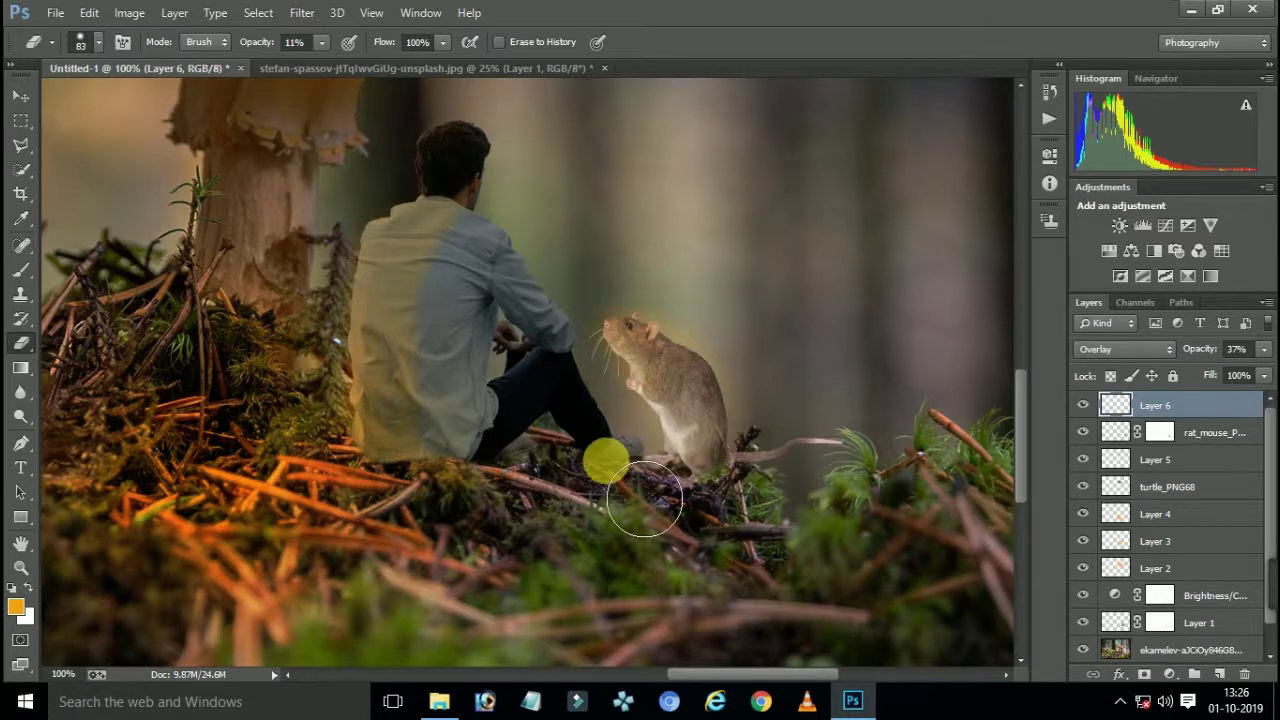
{"action": "left_click", "coordinate": [20, 606]}
{"action": "left_click", "coordinate": [490, 386]}
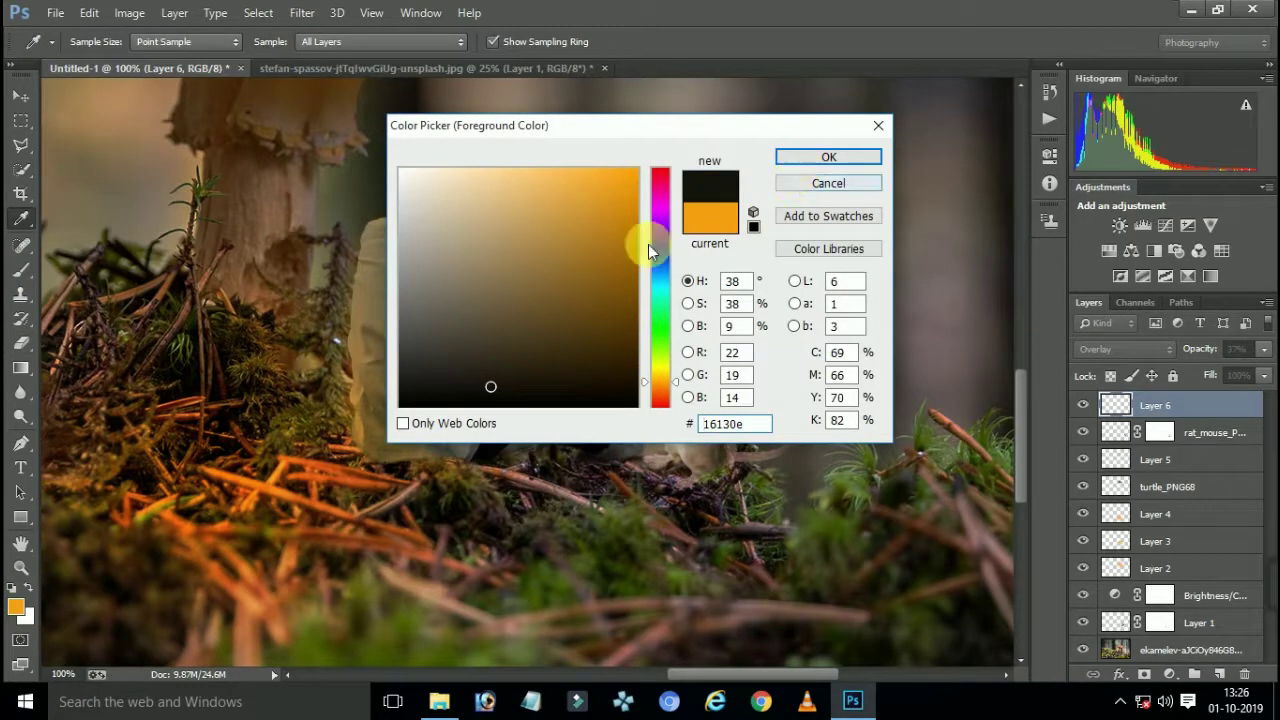
{"action": "left_click", "coordinate": [465, 353]}
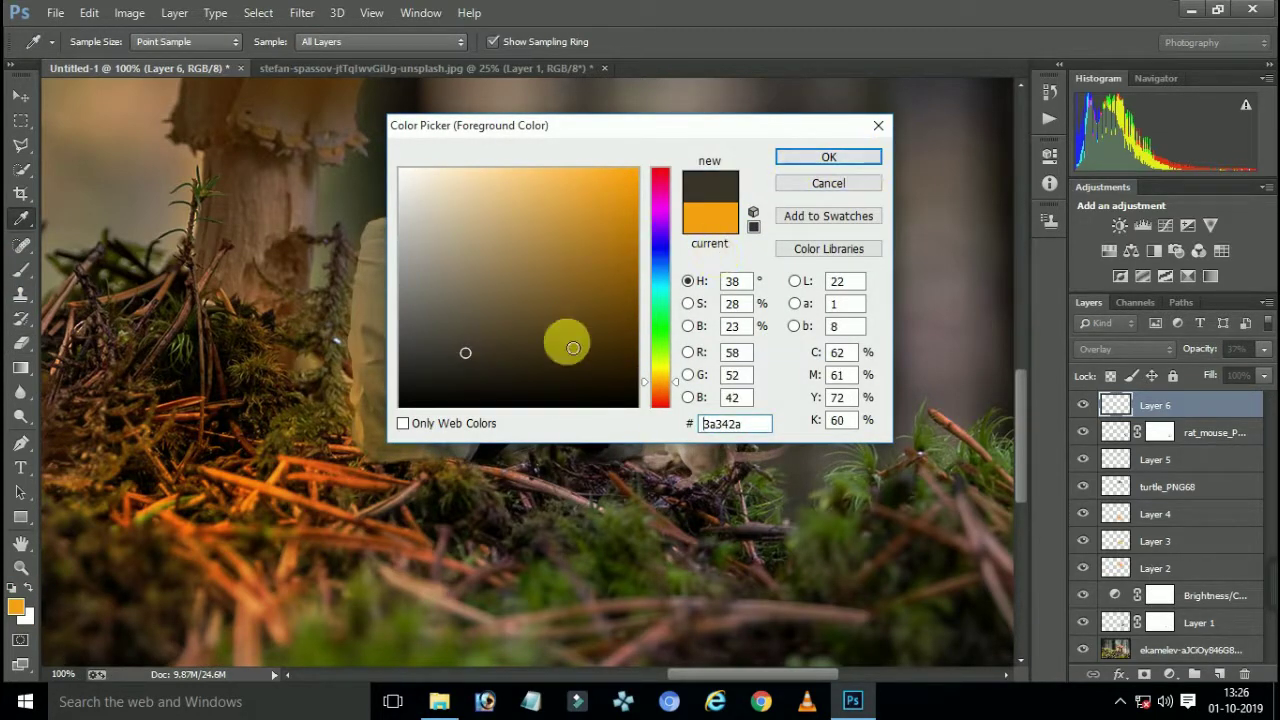
{"action": "left_click", "coordinate": [816, 159]}
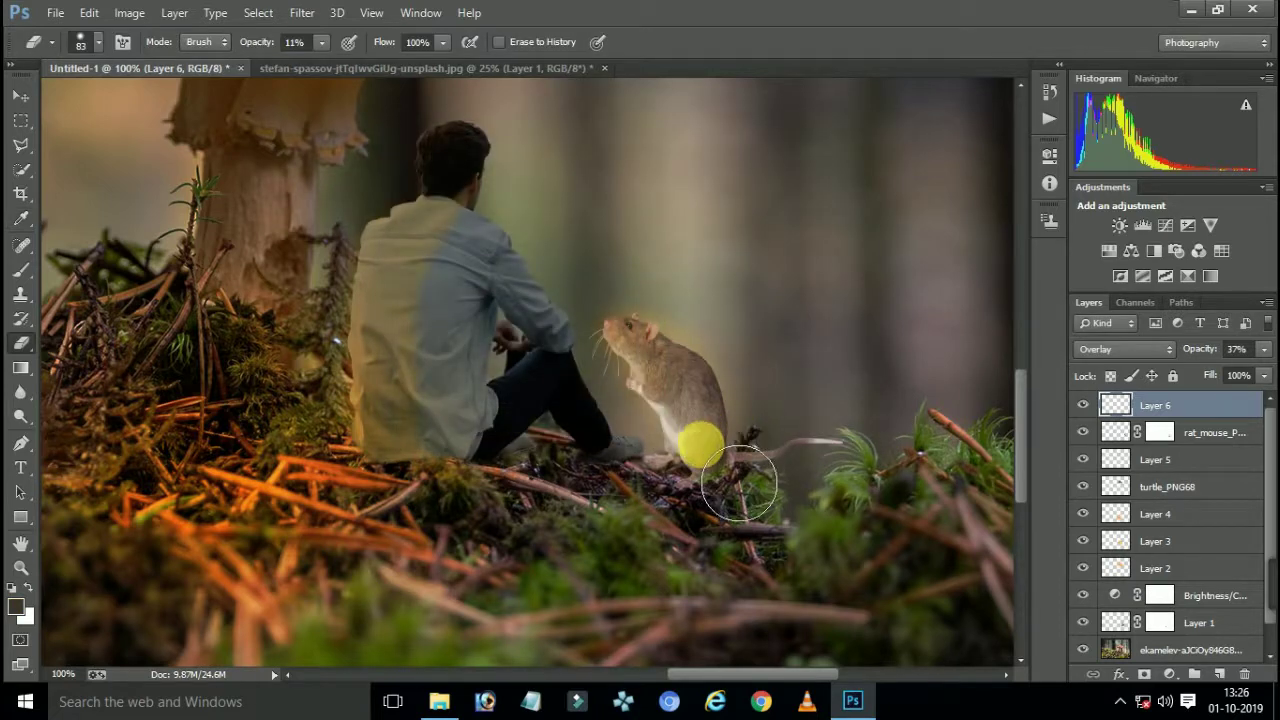
{"action": "mouse_move", "coordinate": [740, 484]}
{"action": "left_mouse_down"}
{"action": "mouse_move", "coordinate": [829, 483]}
{"action": "mouse_move", "coordinate": [773, 484]}
{"action": "left_mouse_up"}
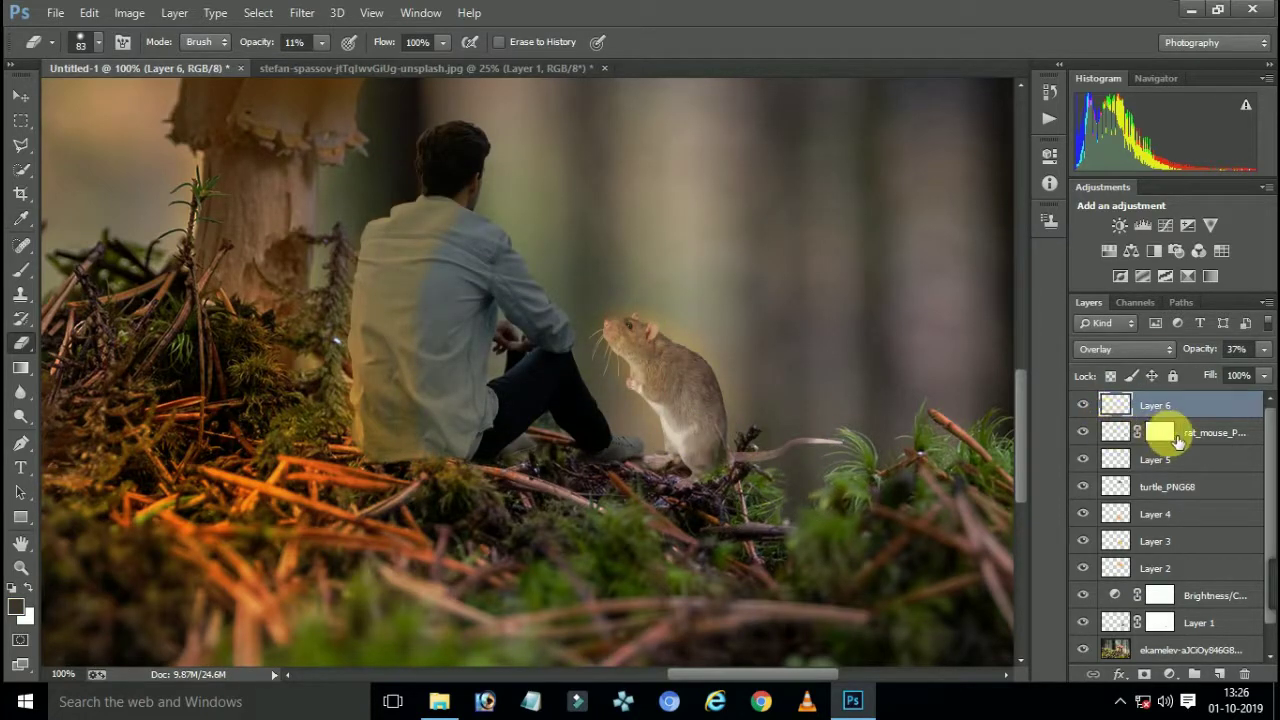
{"action": "left_click", "coordinate": [1160, 432]}
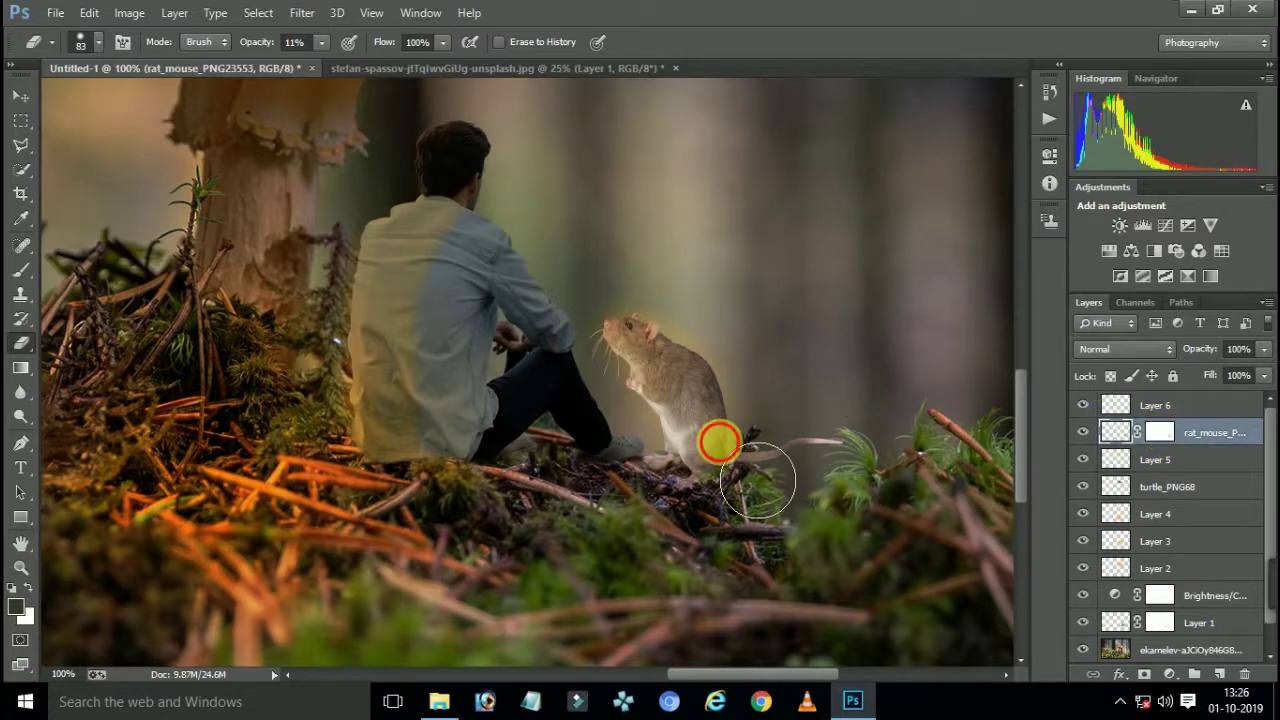
{"action": "mouse_move", "coordinate": [757, 482]}
{"action": "left_mouse_down"}
{"action": "mouse_move", "coordinate": [738, 484]}
{"action": "mouse_move", "coordinate": [739, 461]}
{"action": "mouse_move", "coordinate": [894, 374]}
{"action": "mouse_move", "coordinate": [873, 463]}
{"action": "left_mouse_up"}
Zoom out to the whole scene and stamp all visible layers into a new Layer 7
{"action": "key", "text": "ctrl+minus"}
{"action": "key", "text": "ctrl+minus"}
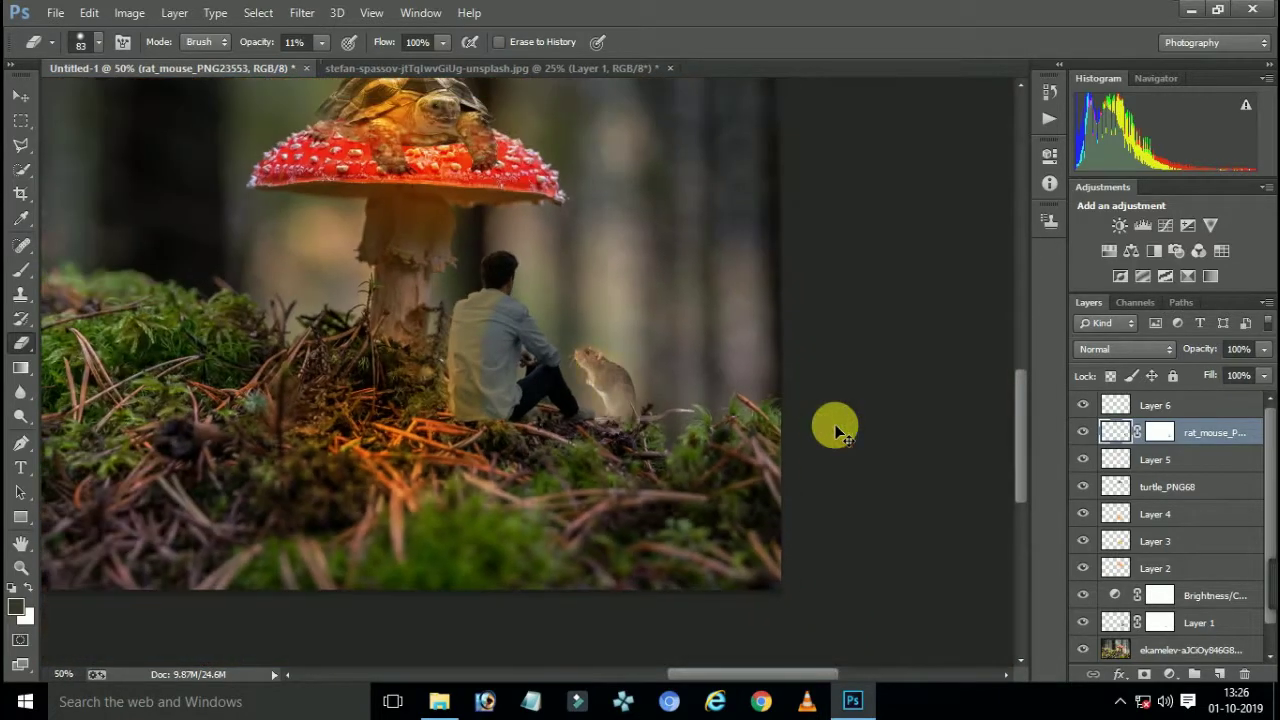
{"action": "key", "text": "ctrl+minus"}
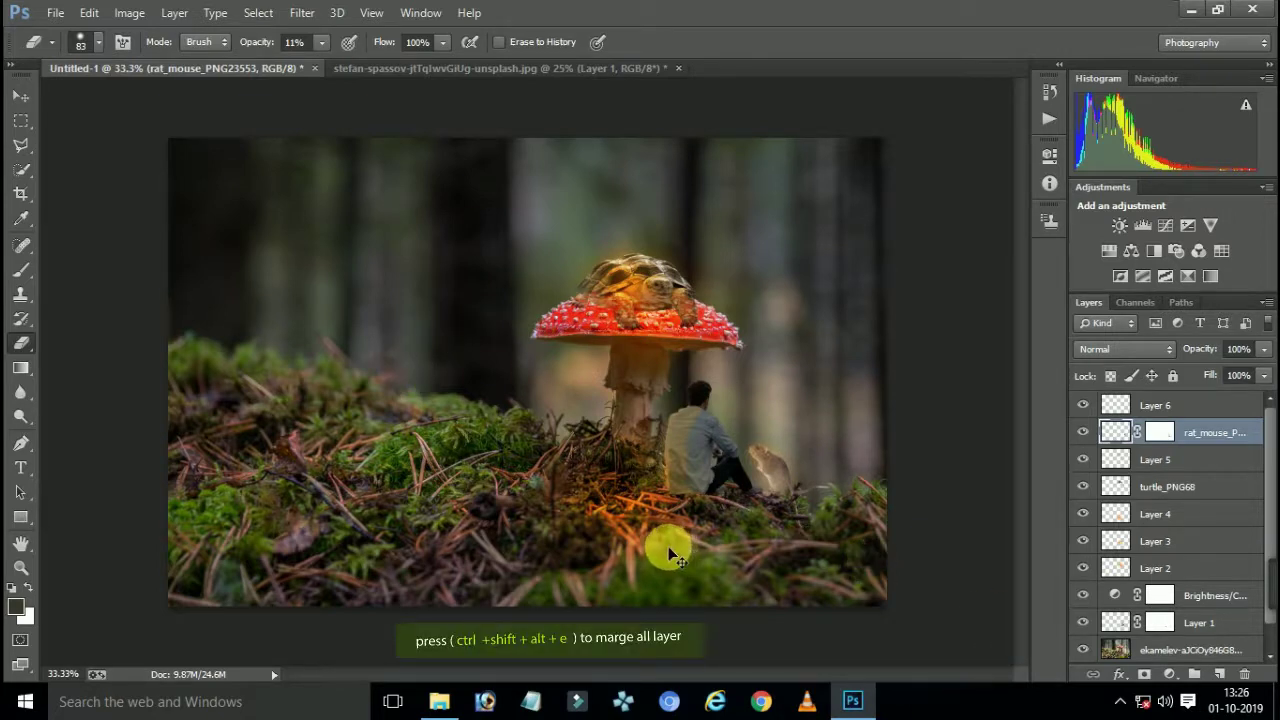
{"action": "key", "text": "ctrl+shift+alt+e"}
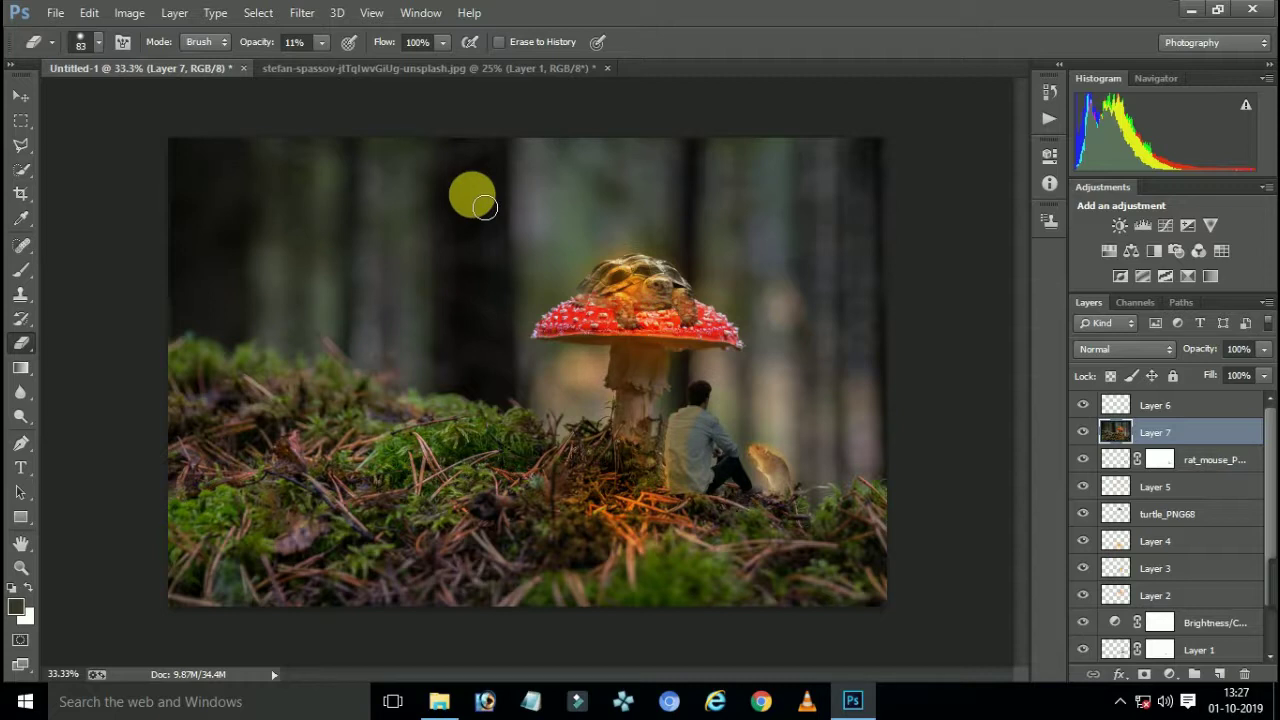
{"action": "left_click", "coordinate": [1187, 678]}
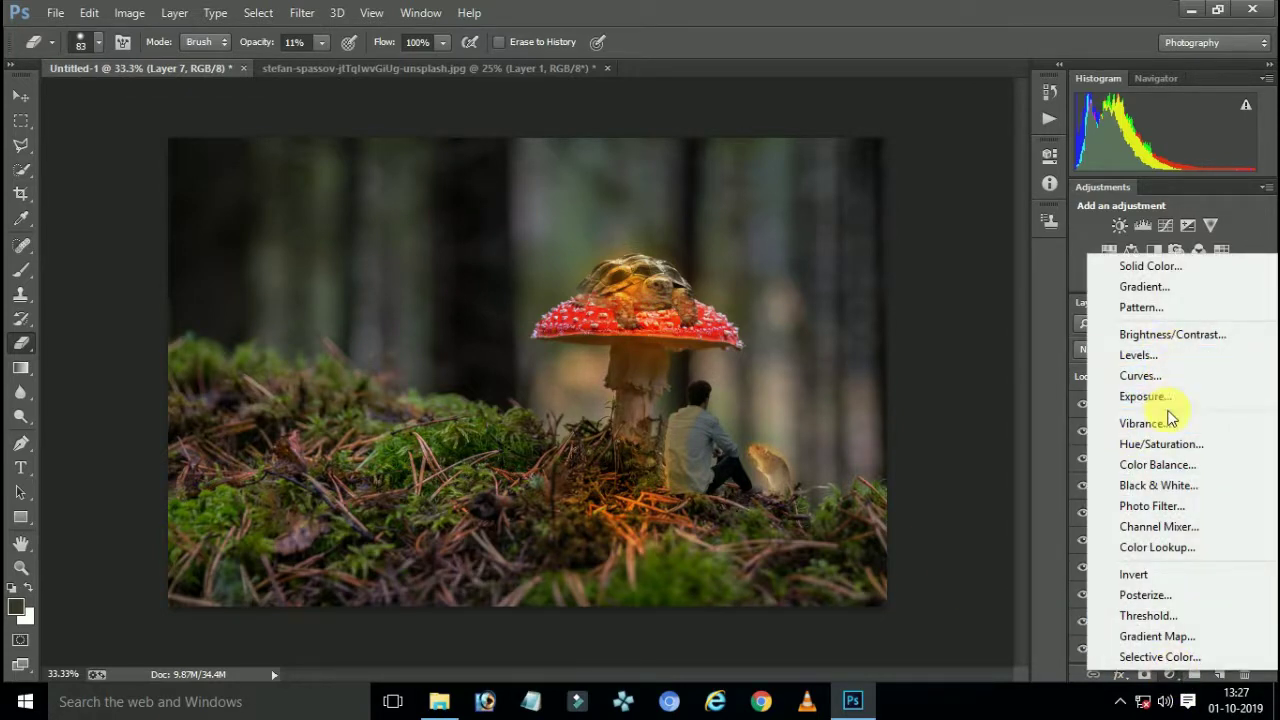
Add a Hue/Saturation adjustment at Hue +18, Saturation +38, then stamp everything into Layer 8
{"action": "left_click", "coordinate": [1180, 443]}
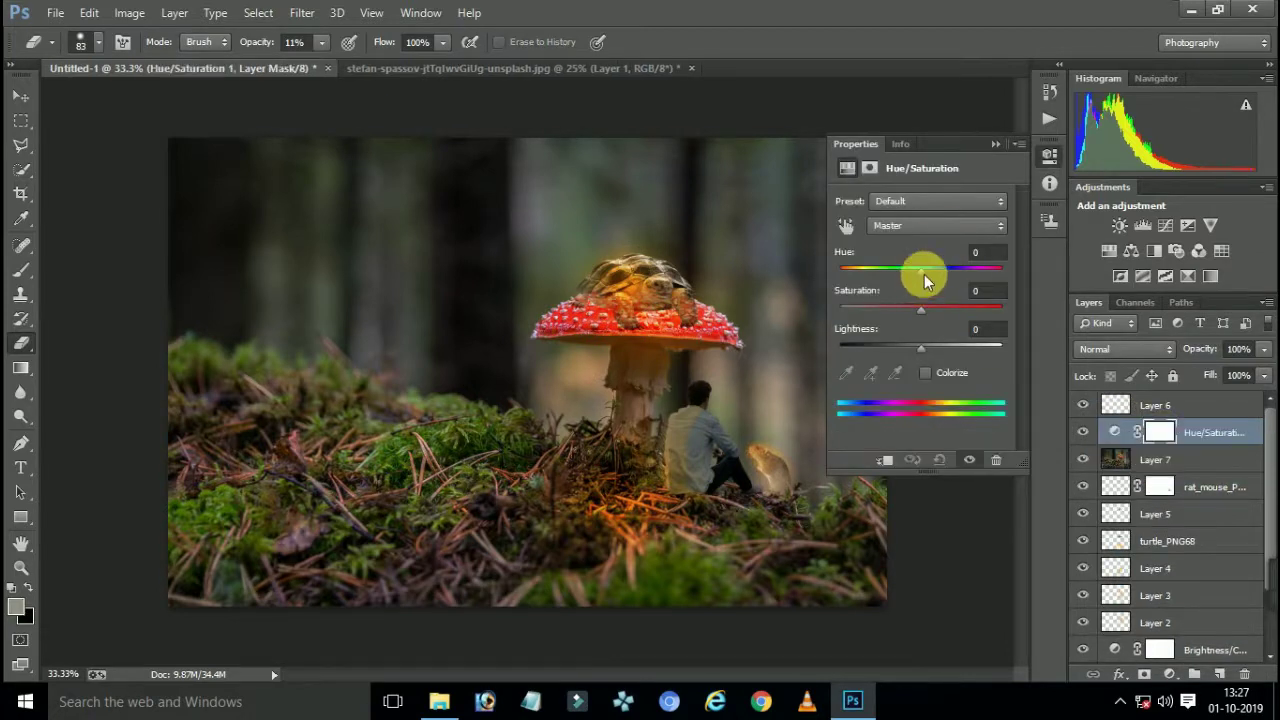
{"action": "mouse_move", "coordinate": [921, 273]}
{"action": "left_mouse_down"}
{"action": "mouse_move", "coordinate": [906, 274]}
{"action": "mouse_move", "coordinate": [929, 281]}
{"action": "left_mouse_up"}
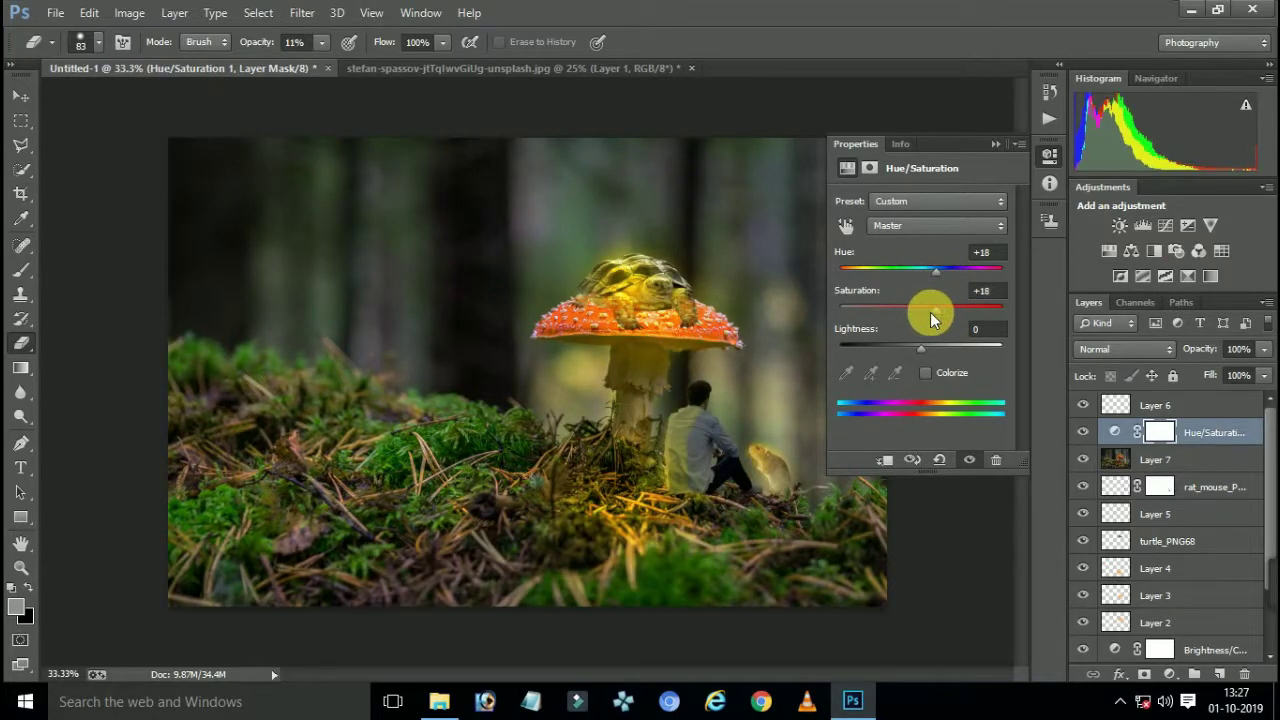
{"action": "left_click_drag", "start_coordinate": [950, 317], "coordinate": [952, 317]}
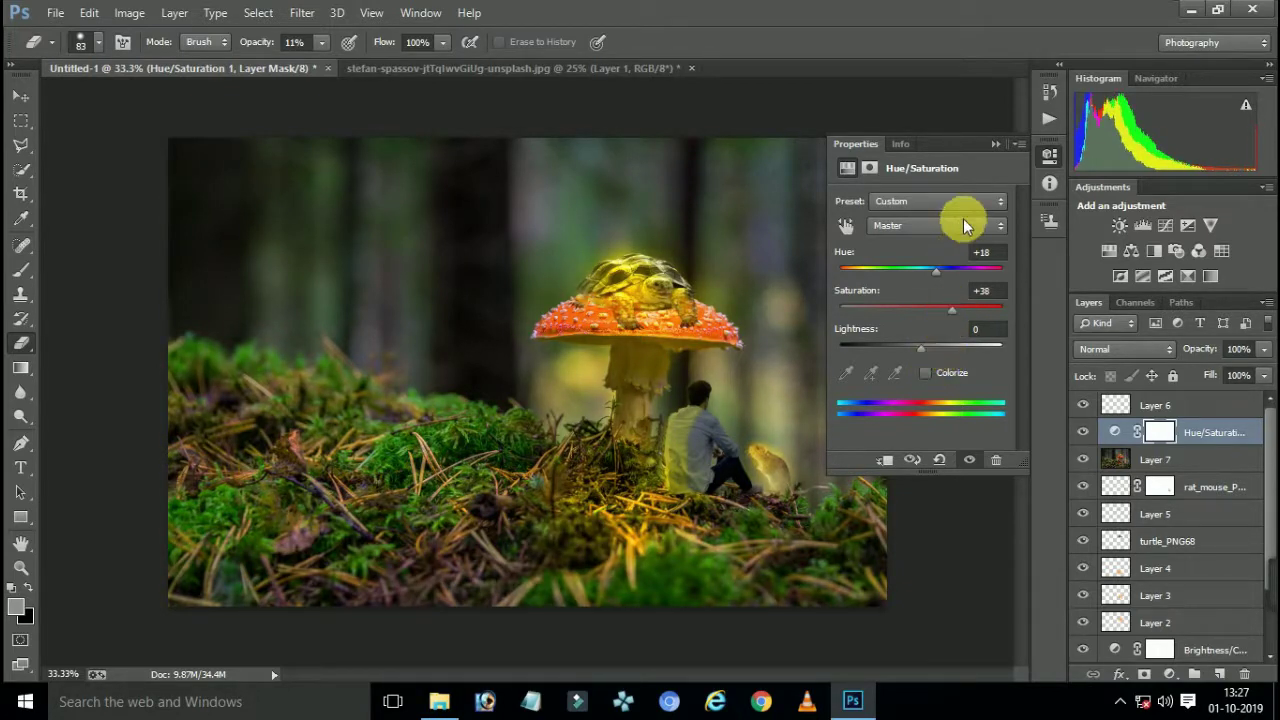
{"action": "left_click", "coordinate": [993, 148]}
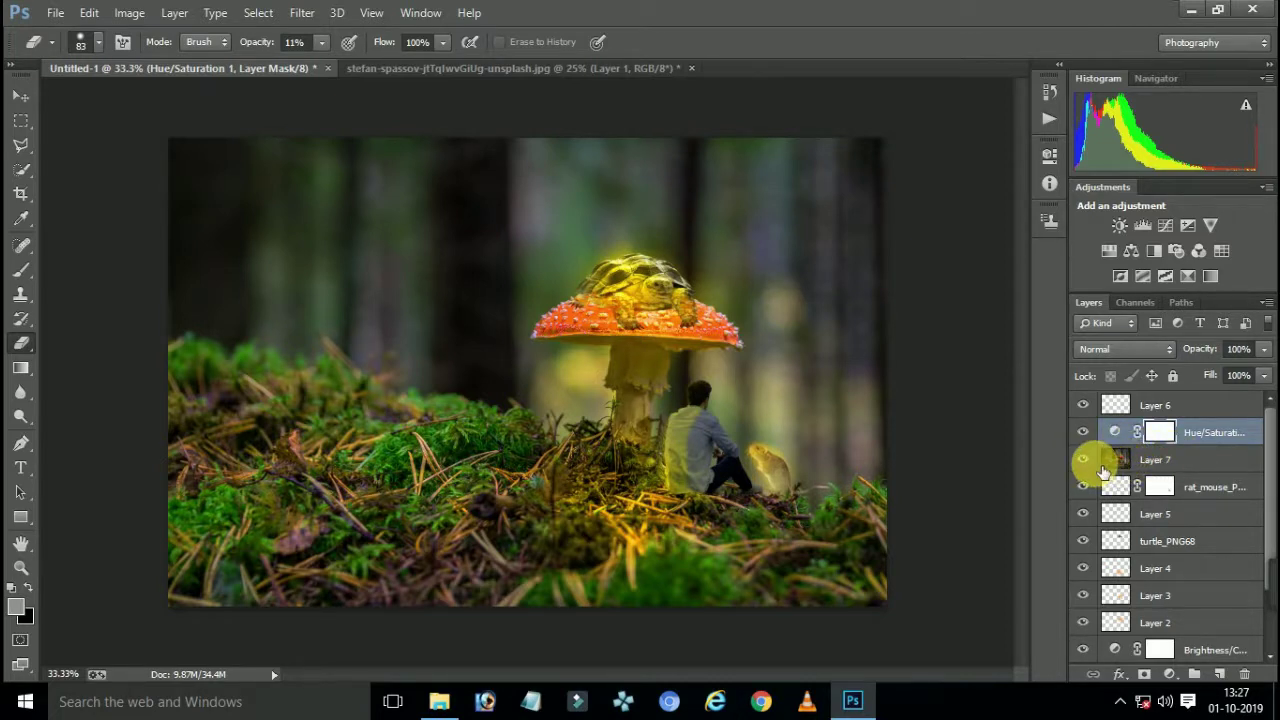
{"action": "key", "text": "ctrl+shift+alt+e"}
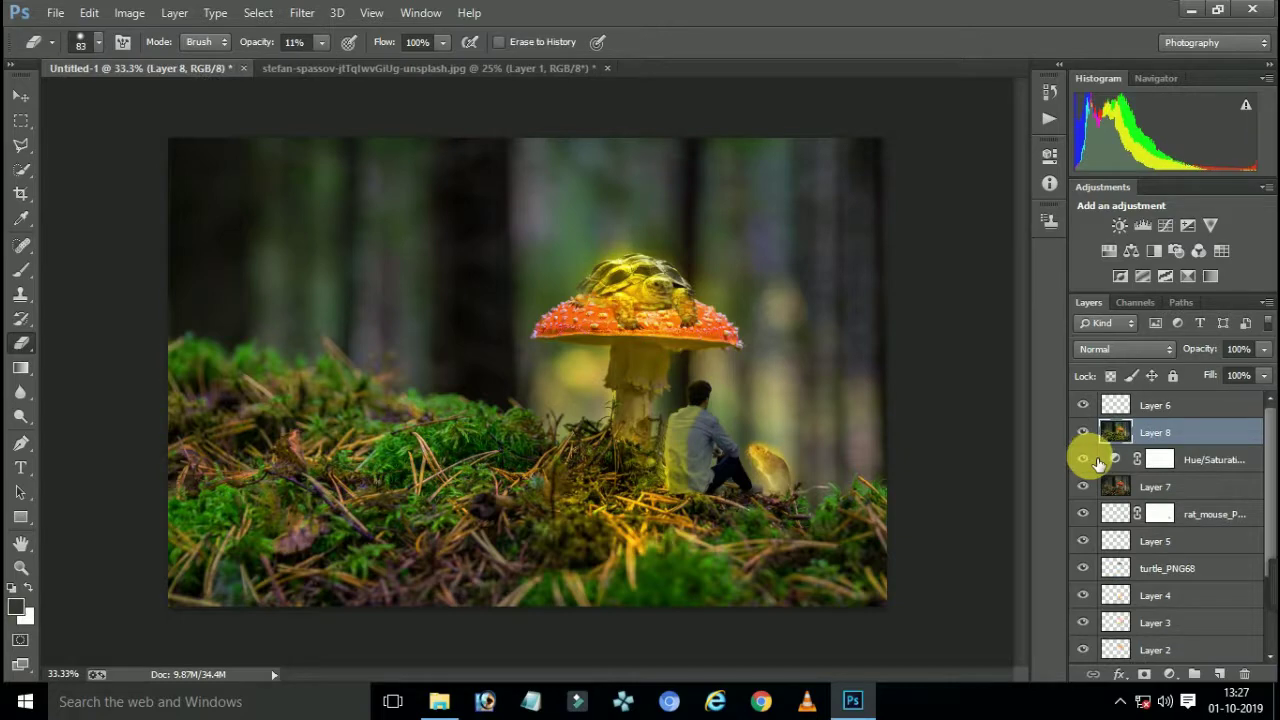
Apply Color Efex Pro 4's Cross Balance (Tungsten To Daylight) effect to Layer 8
{"action": "left_click", "coordinate": [302, 13]}
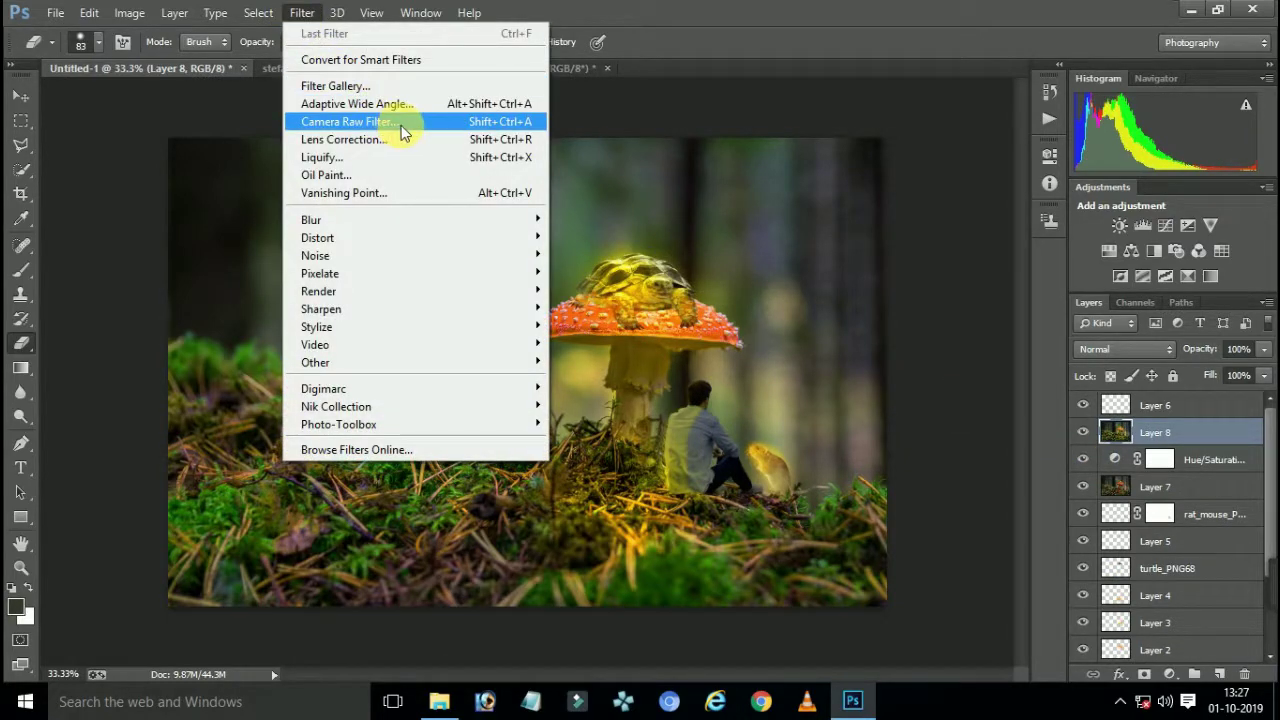
{"action": "mouse_move", "coordinate": [415, 406]}
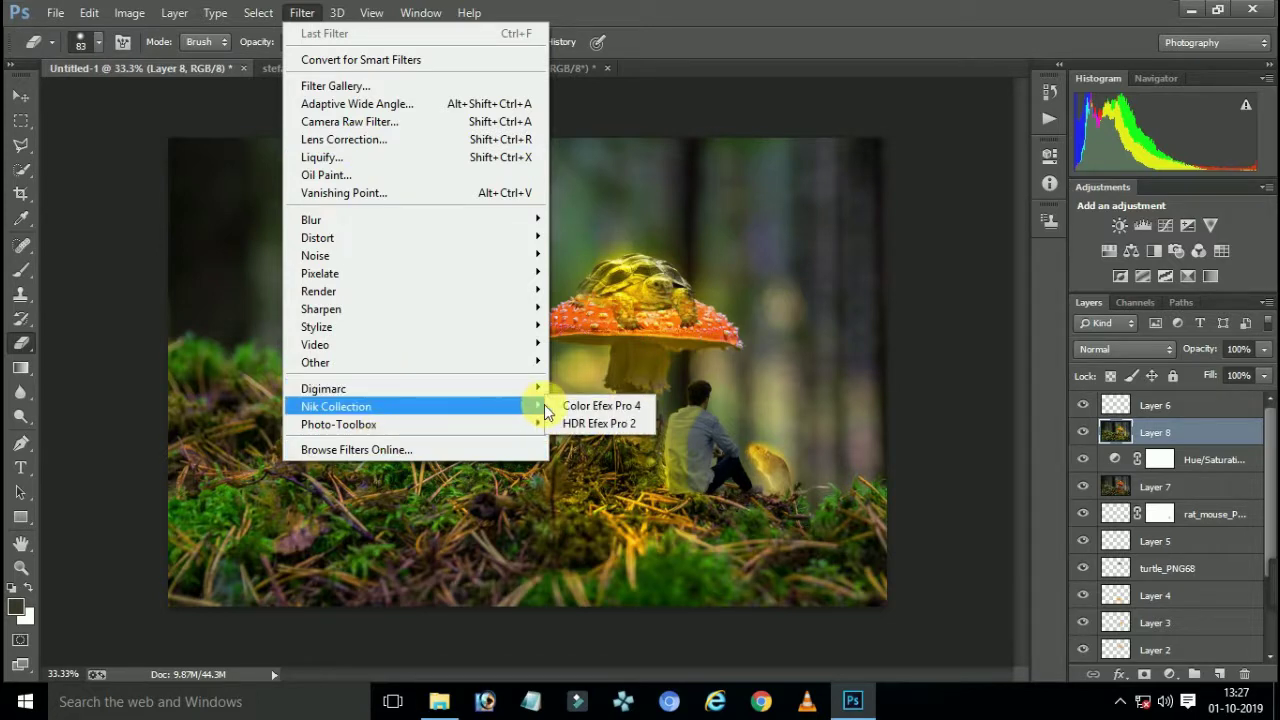
{"action": "left_click", "coordinate": [576, 405]}
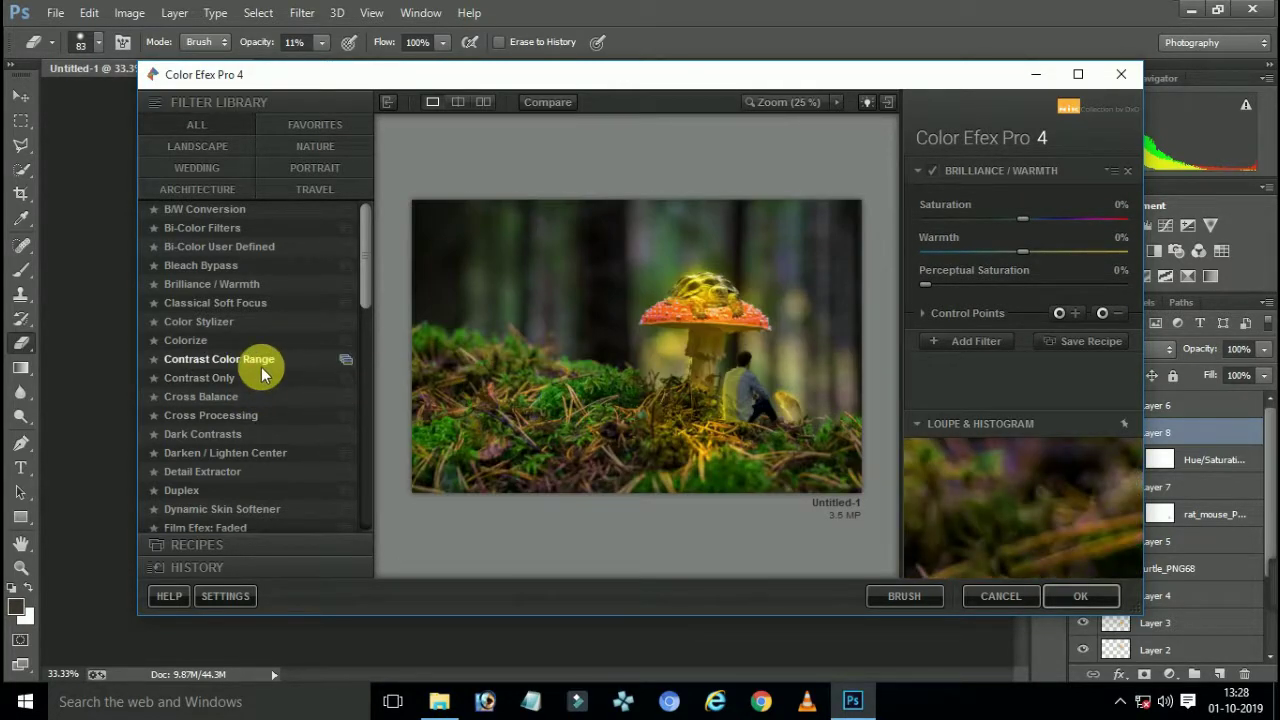
{"action": "left_click", "coordinate": [261, 360]}
{"action": "left_click", "coordinate": [212, 304]}
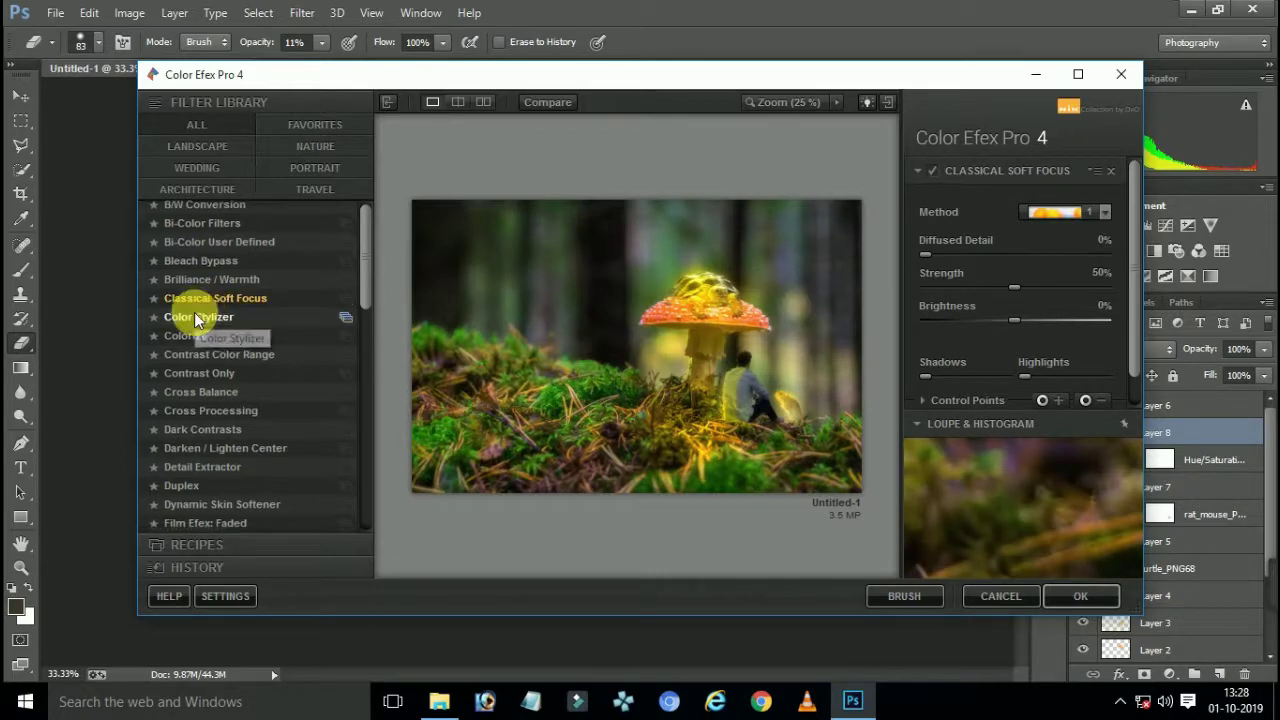
{"action": "scroll", "coordinate": [214, 385], "scroll_direction": "down", "scroll_amount": 1}
{"action": "left_click", "coordinate": [214, 383]}
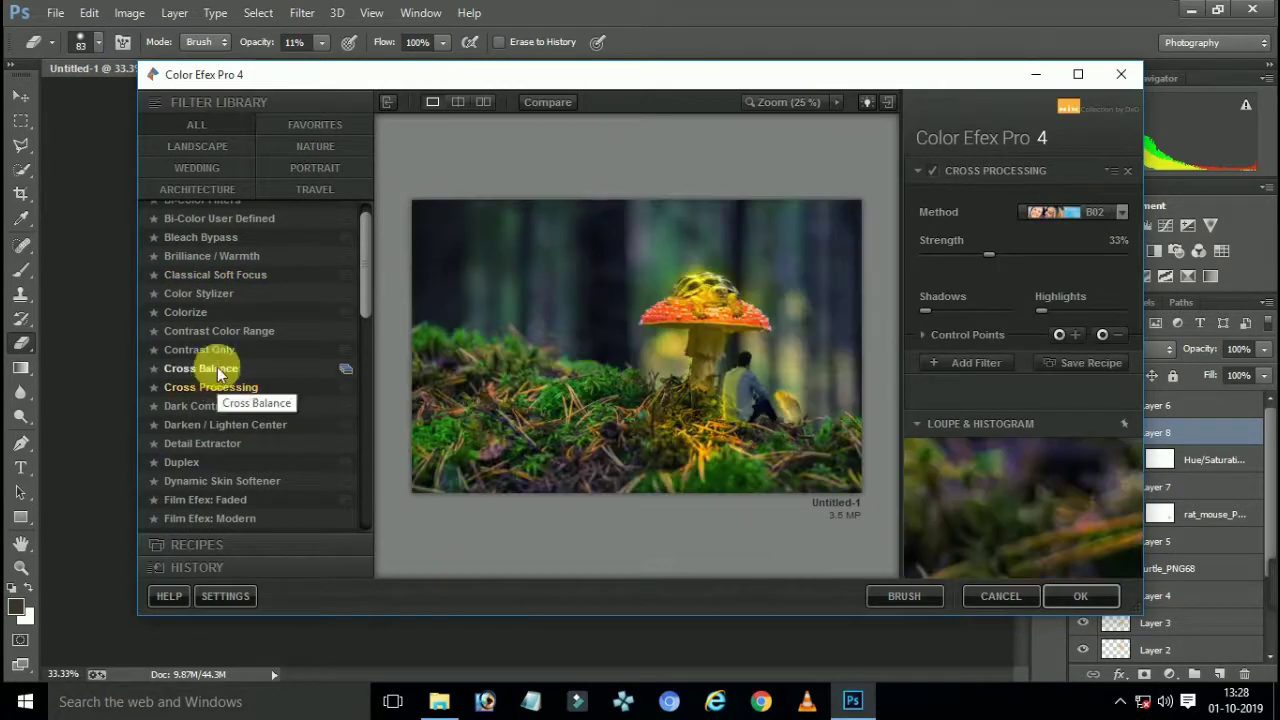
{"action": "left_click", "coordinate": [216, 366]}
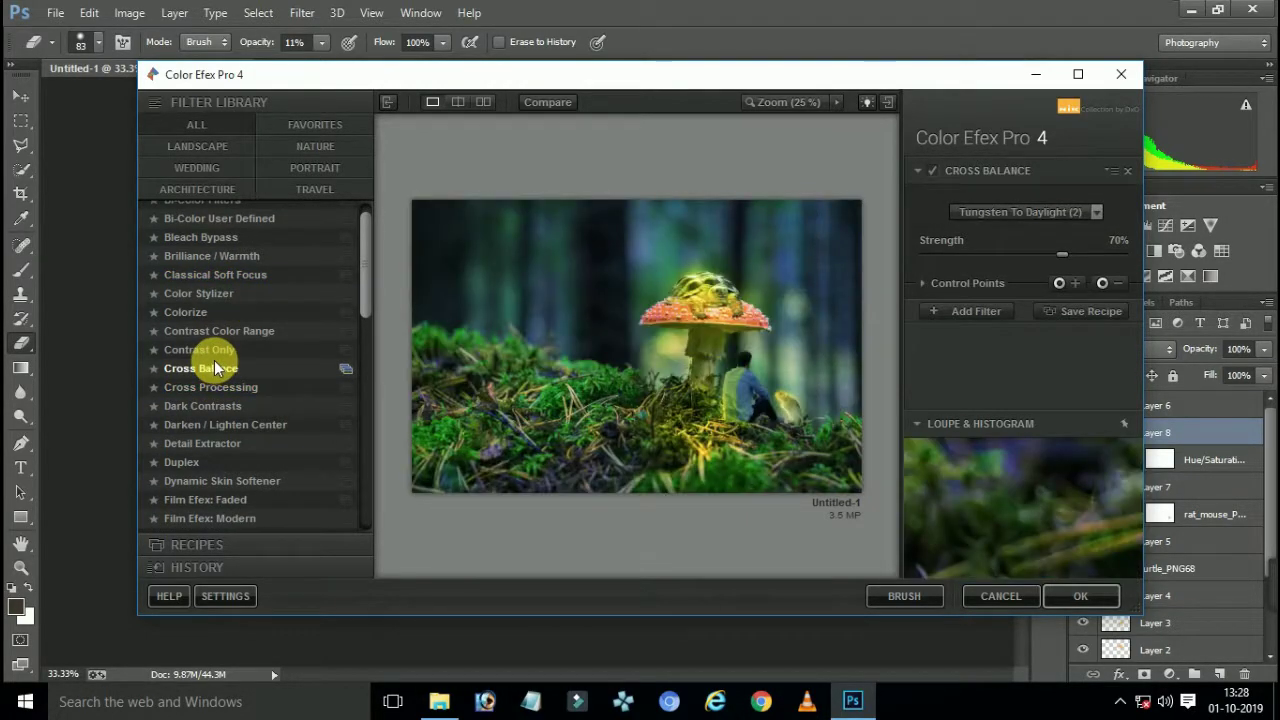
{"action": "left_click", "coordinate": [1059, 599]}
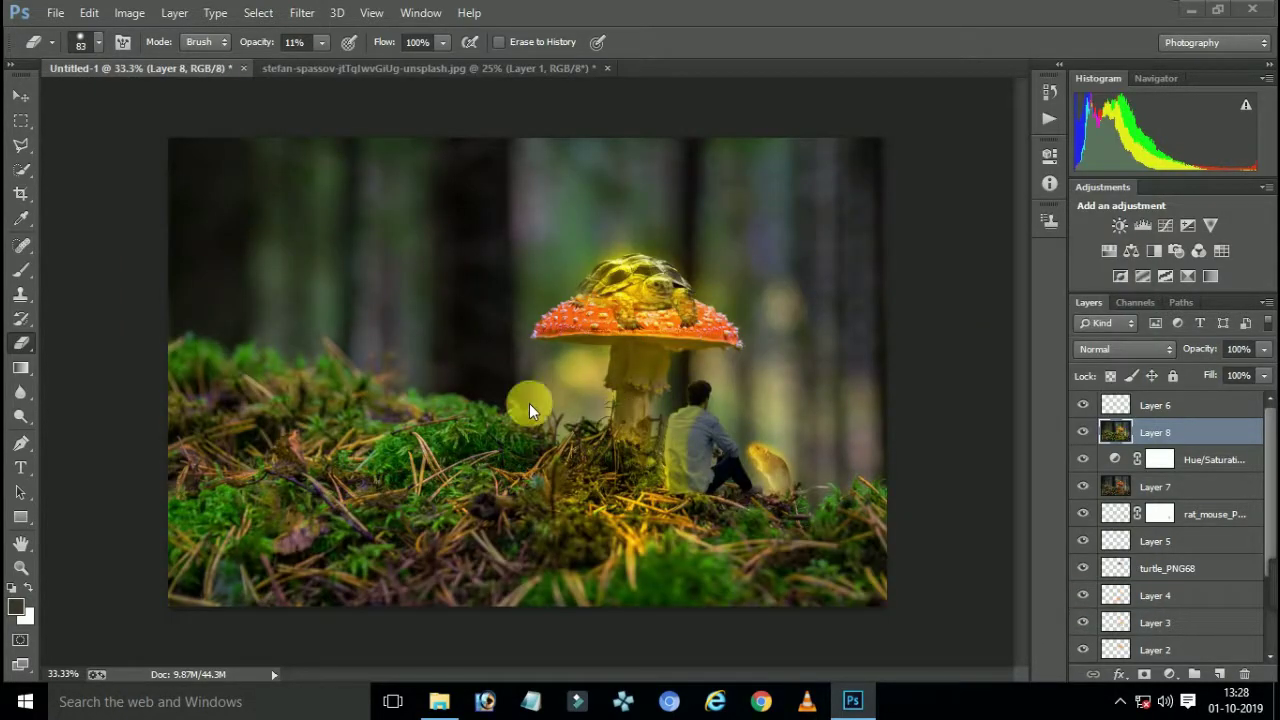
{"action": "left_click", "coordinate": [310, 14]}
{"action": "left_click", "coordinate": [310, 14]}
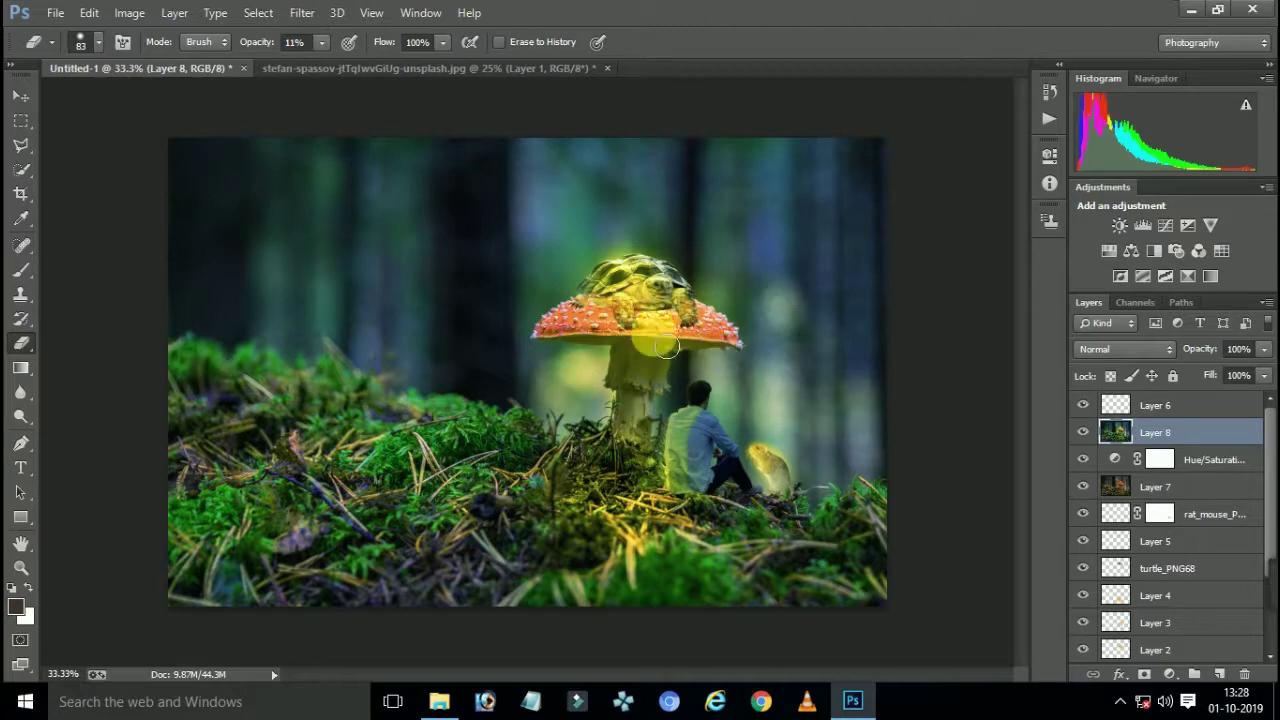
{"action": "left_click", "coordinate": [55, 12]}
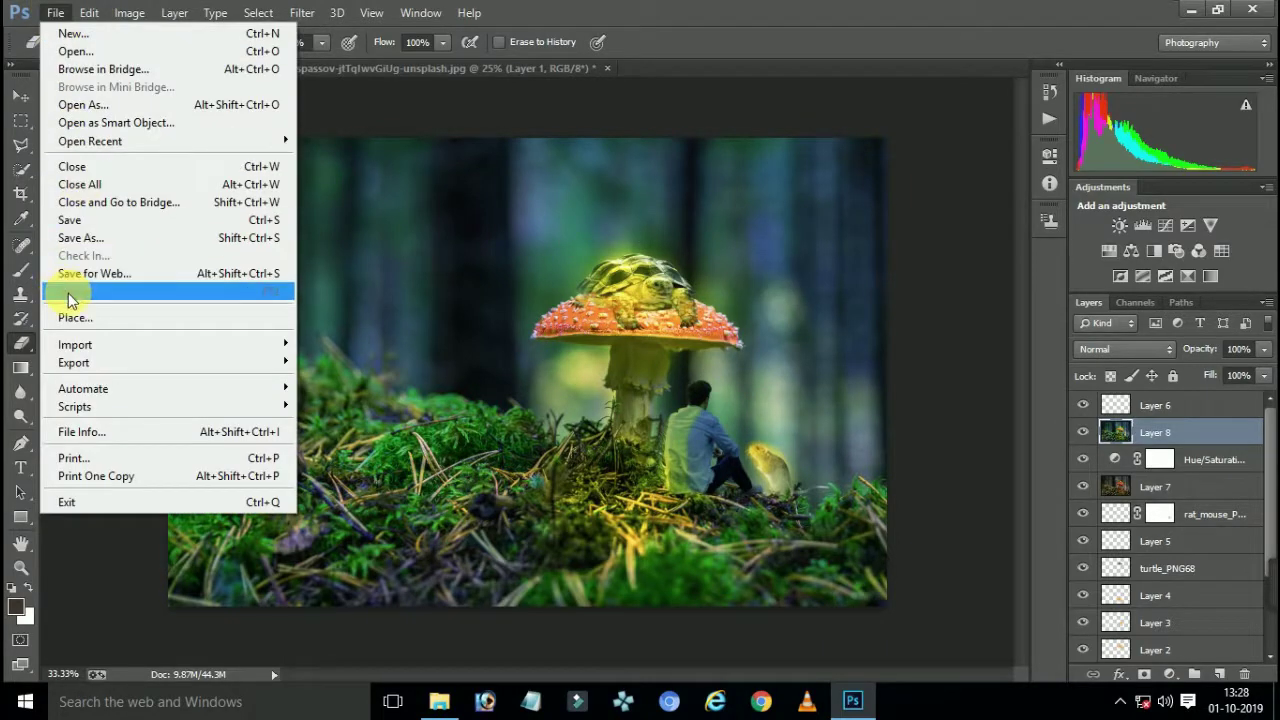
{"action": "left_click", "coordinate": [128, 238]}
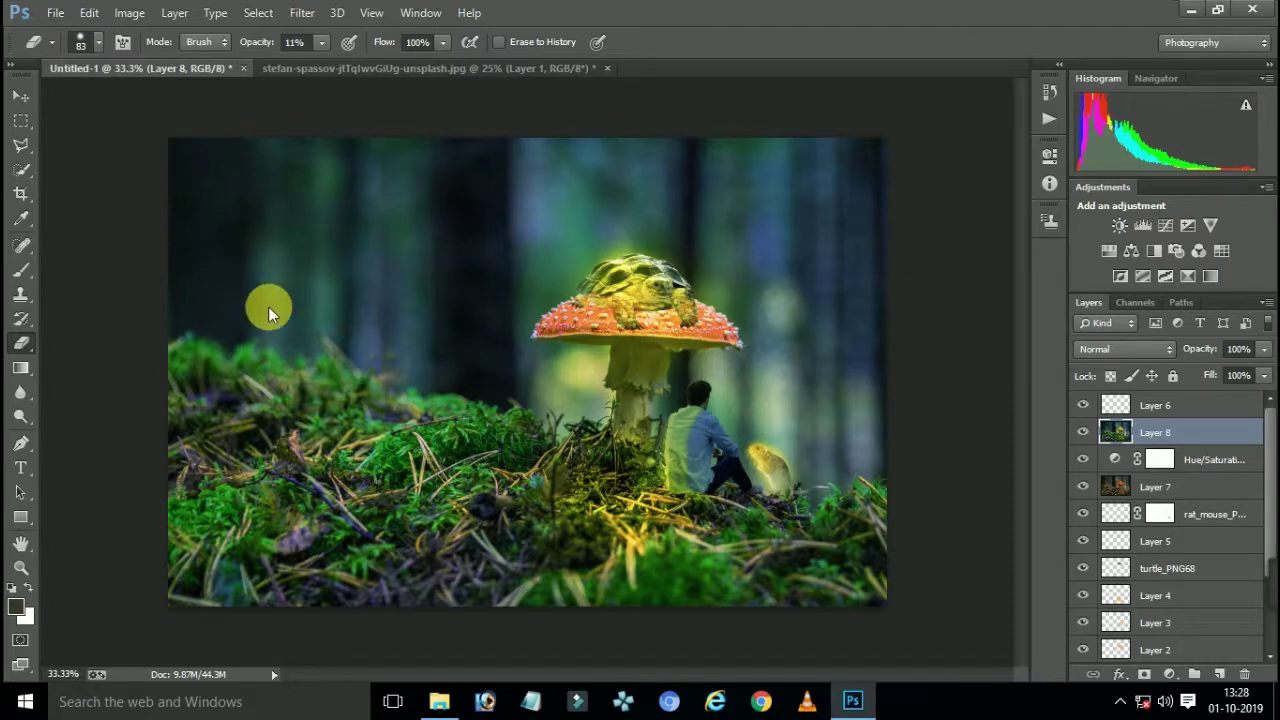